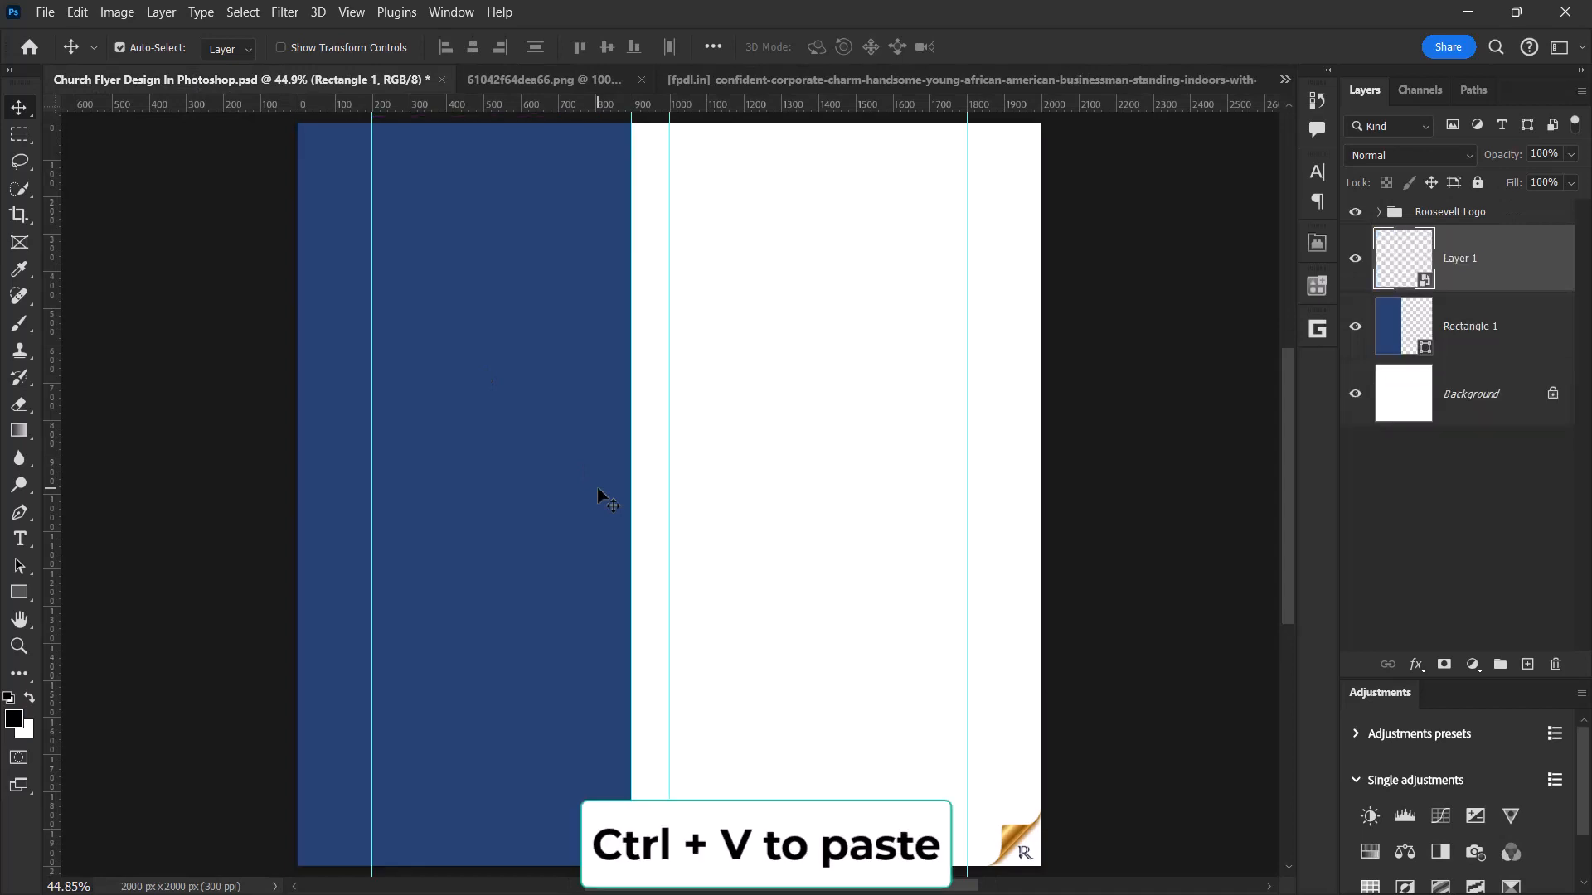
- Scale the pasted maze pattern from the canvas center to about 334% so it covers the whole canvas
{"action": "key", "text": "ctrl+t"}
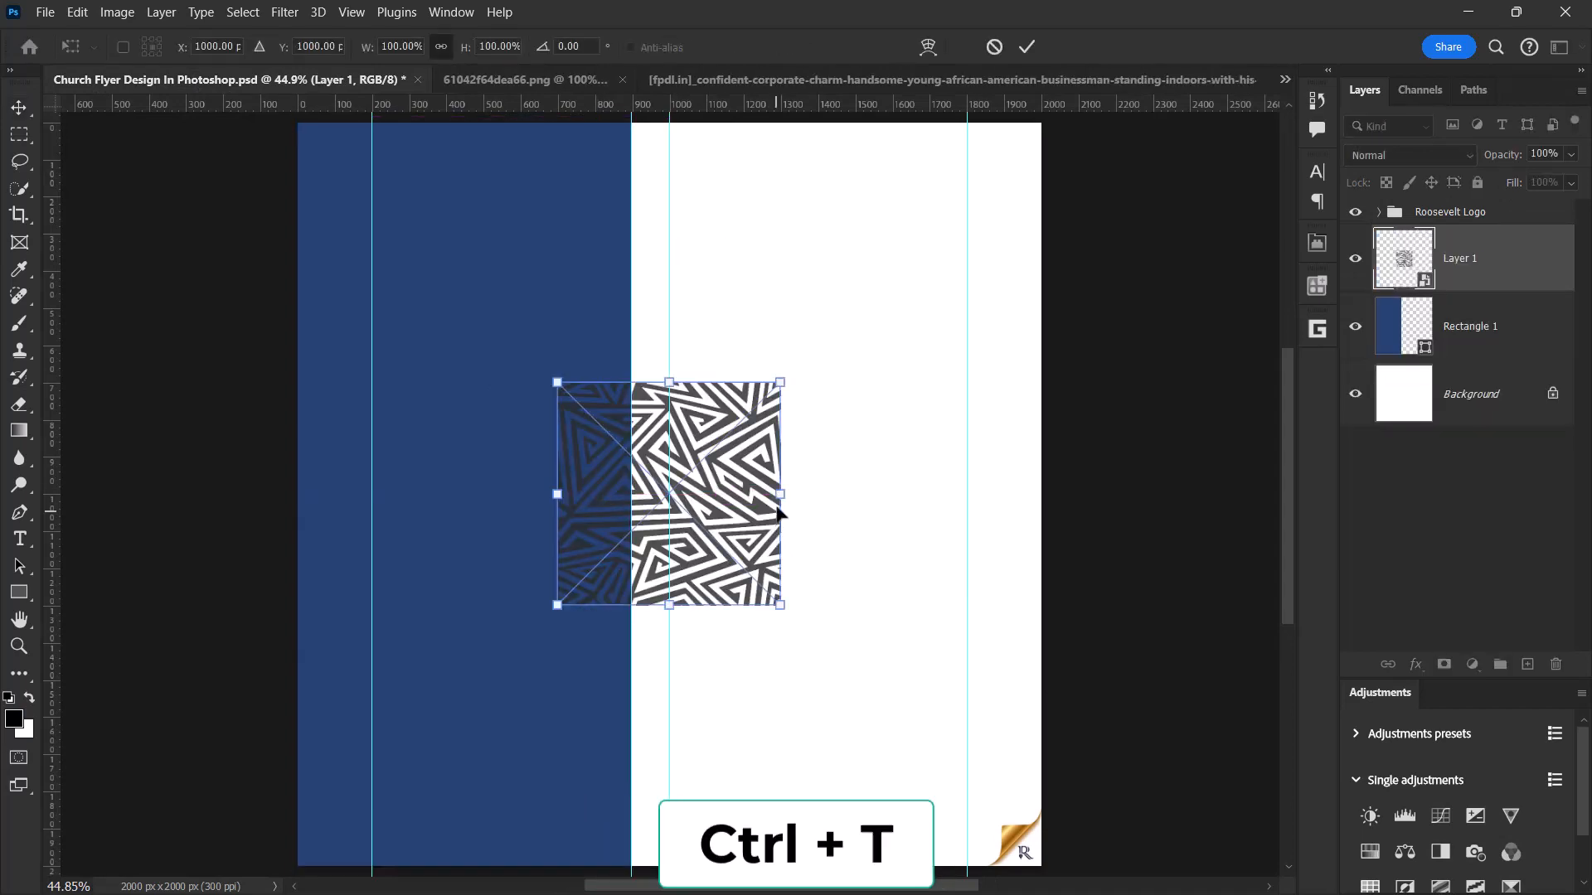
{"action": "left_click_drag", "start_coordinate": [778, 494], "coordinate": [1032, 495]}
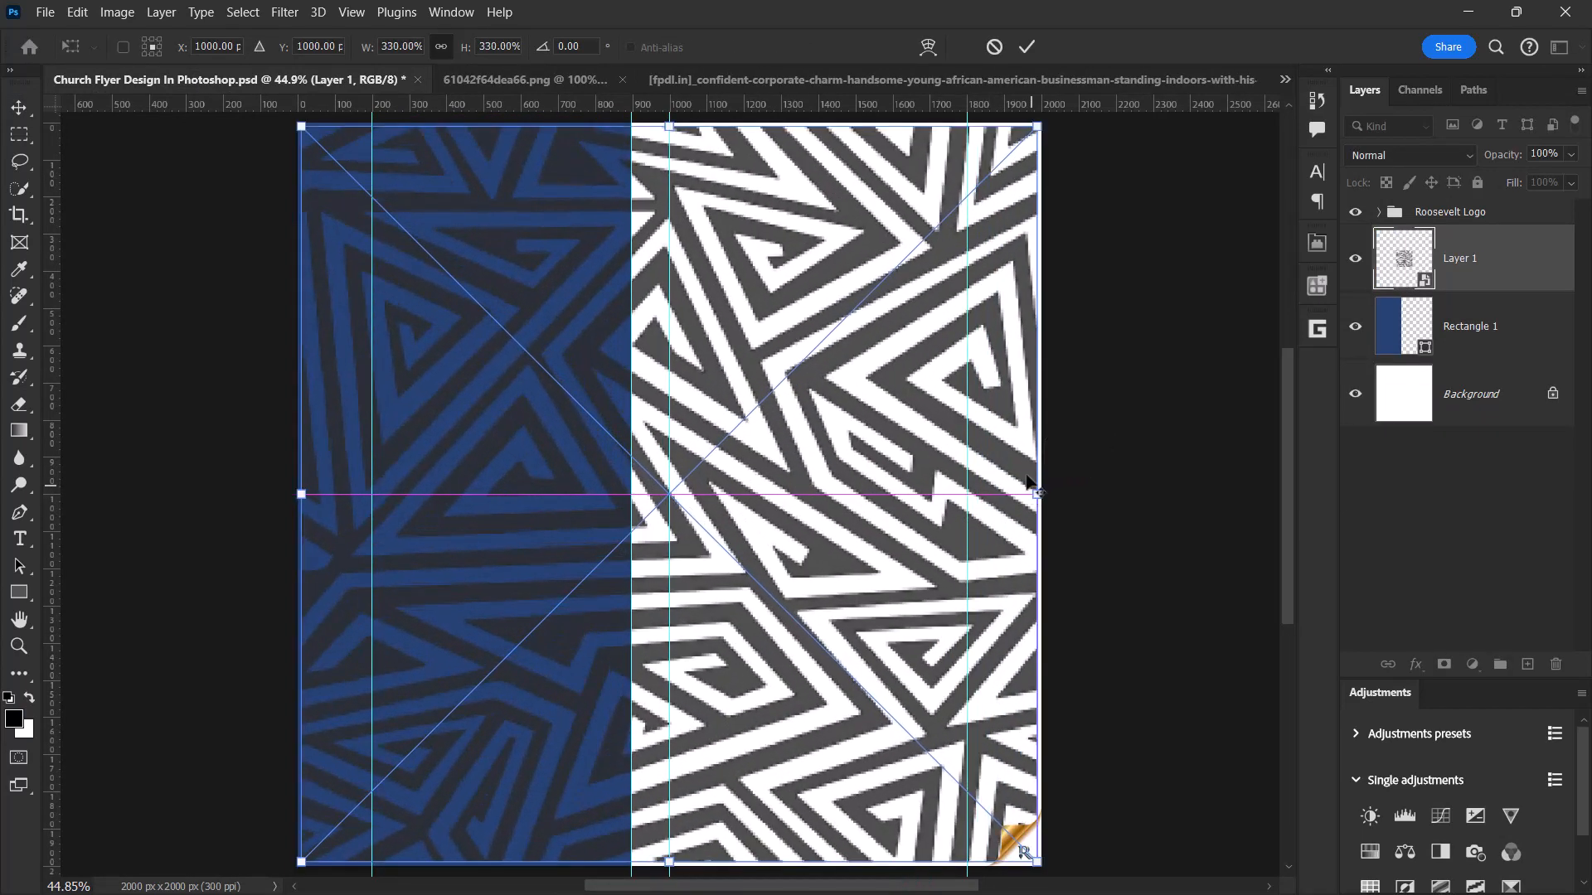
{"action": "left_click_drag", "start_coordinate": [1038, 123], "coordinate": [1041, 120]}
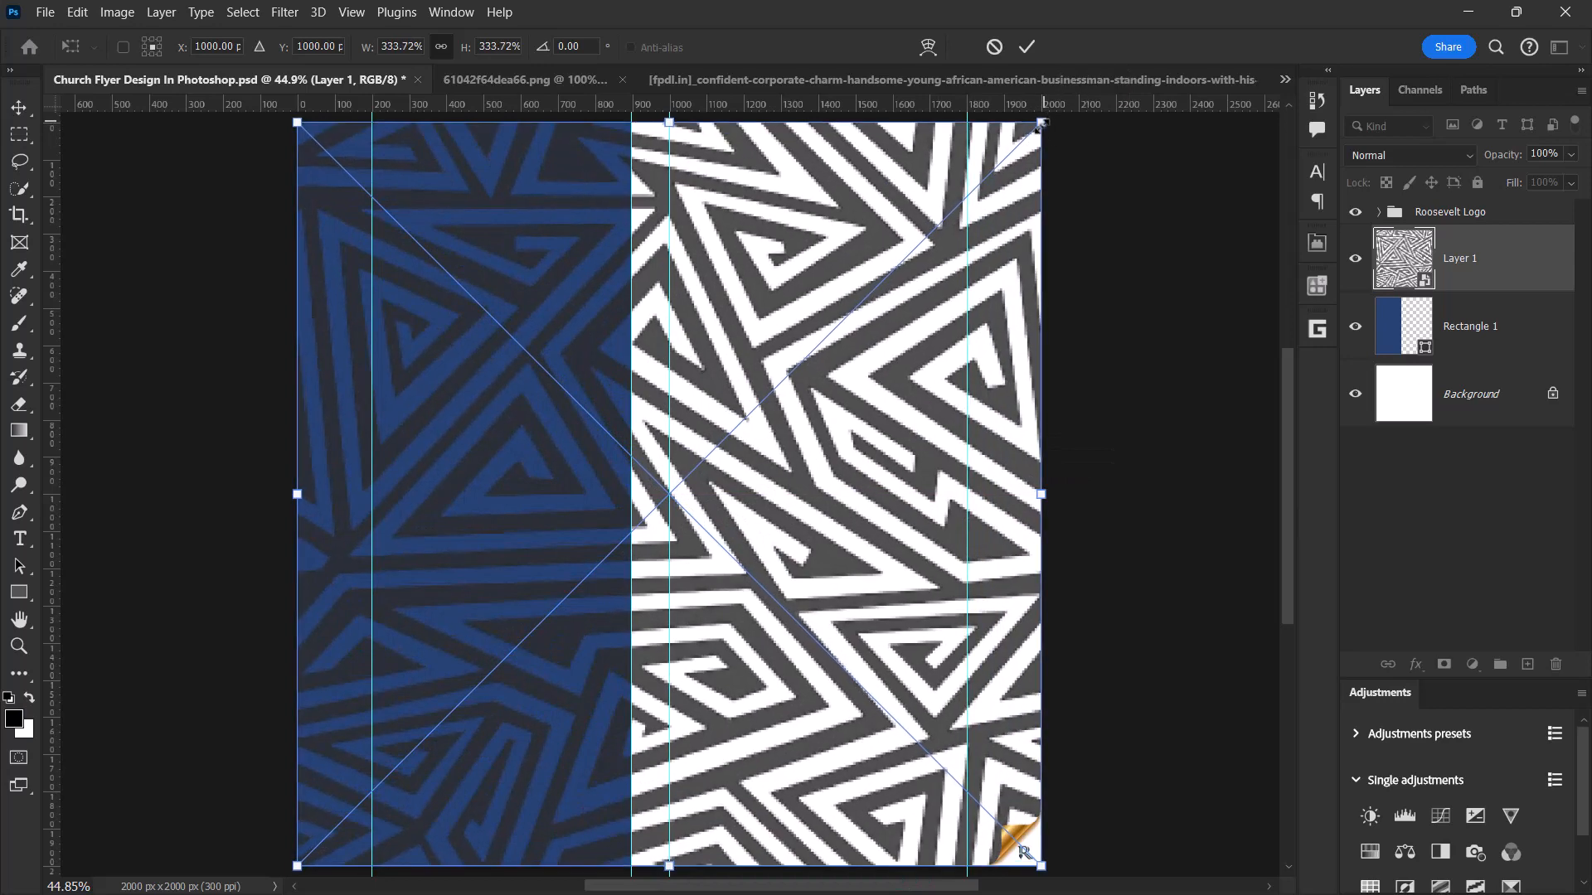
{"action": "left_click", "coordinate": [1027, 47]}
- Clip the pattern layer to the blue rectangle and set its opacity to 15%
{"action": "right_click", "coordinate": [1478, 270]}
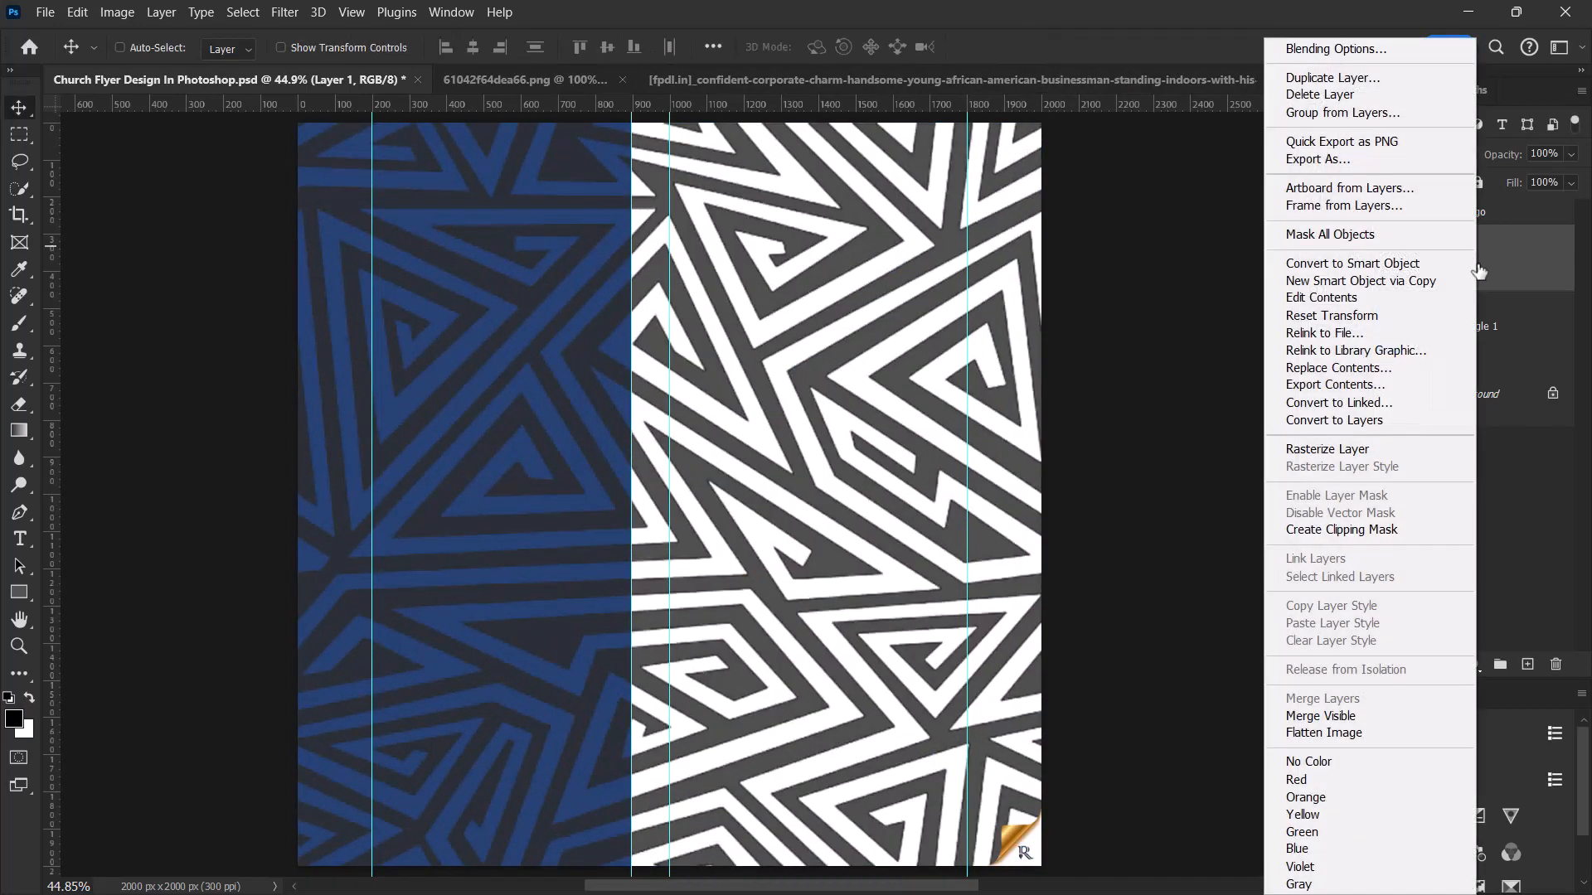
{"action": "left_click", "coordinate": [1366, 531]}
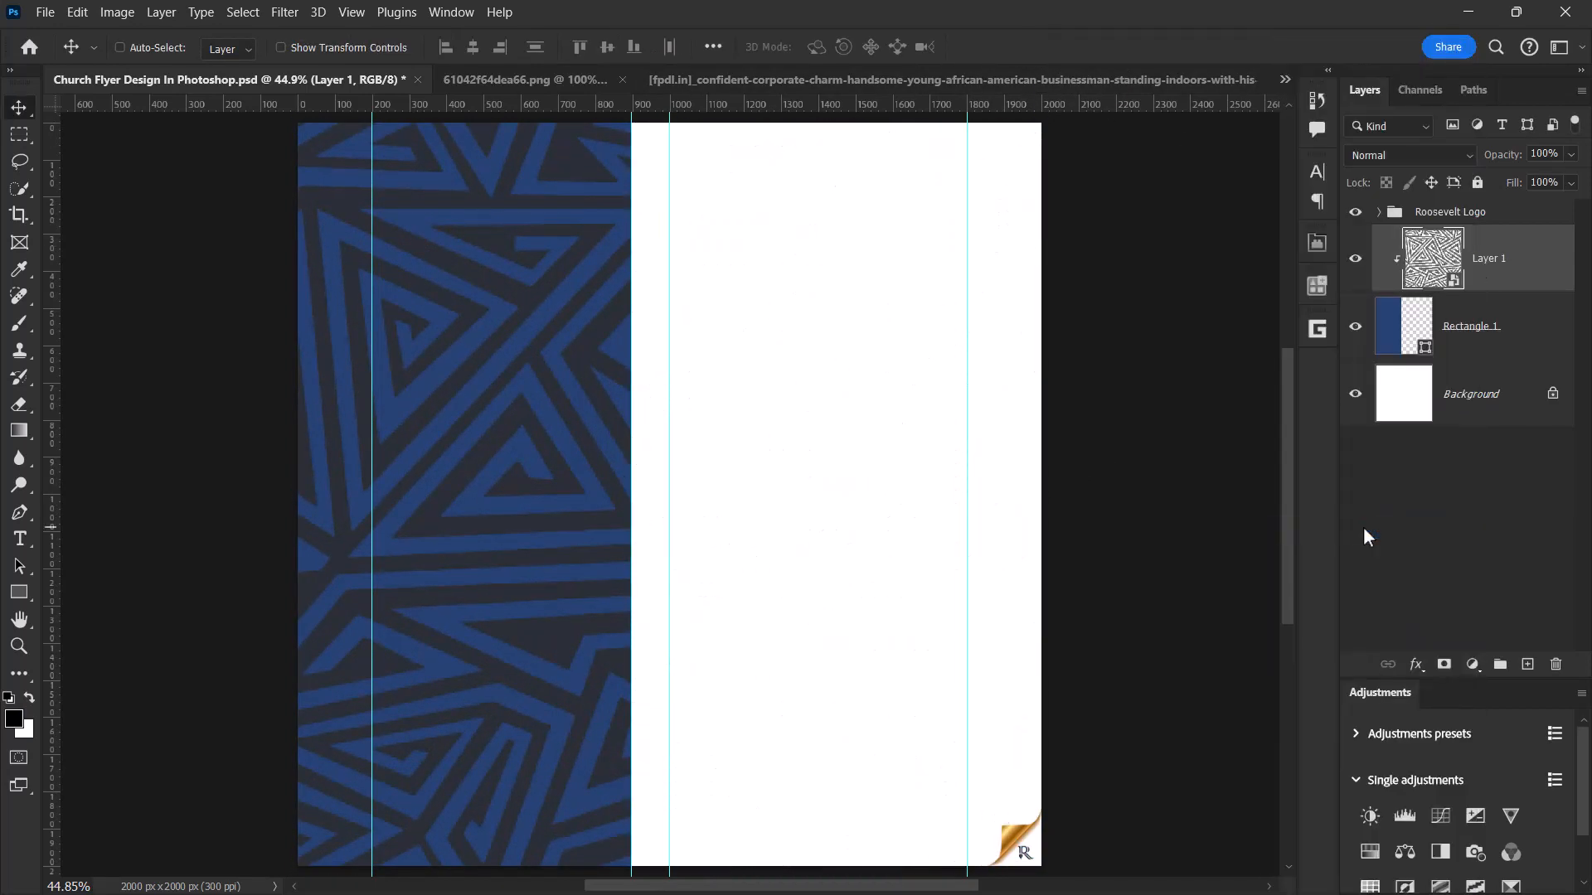
{"action": "left_click", "coordinate": [1528, 155]}
{"action": "type", "text": "15"}
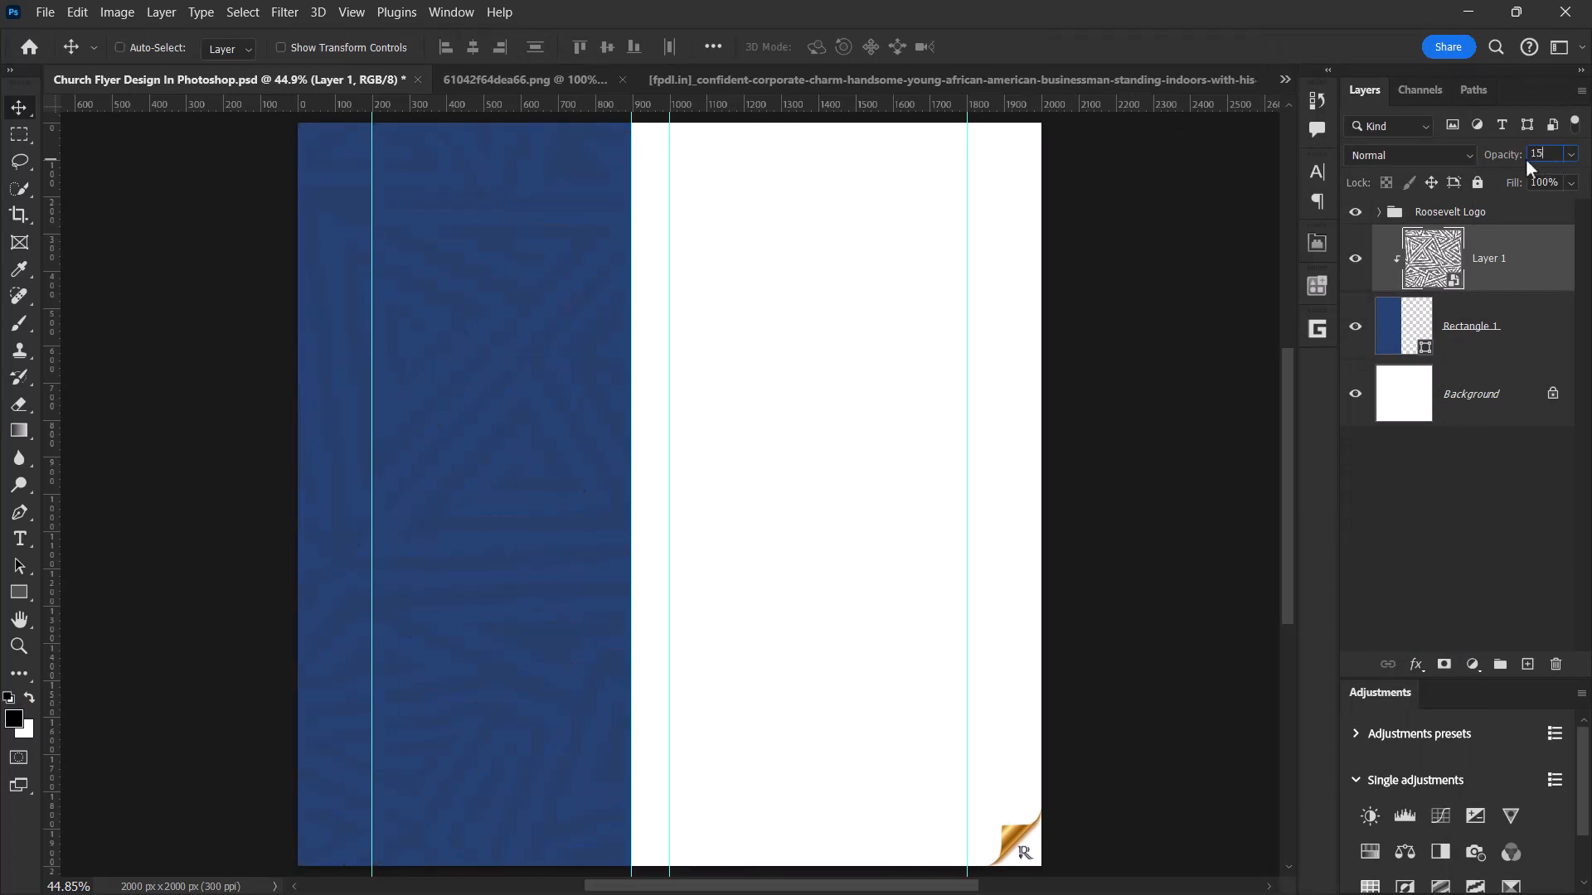
{"action": "left_click", "coordinate": [1355, 259]}
{"action": "left_click", "coordinate": [1355, 259]}
- Copy the businessman cutout from its own document and paste it into Church Flyer Design In Photoshop.psd
{"action": "left_click", "coordinate": [919, 80]}
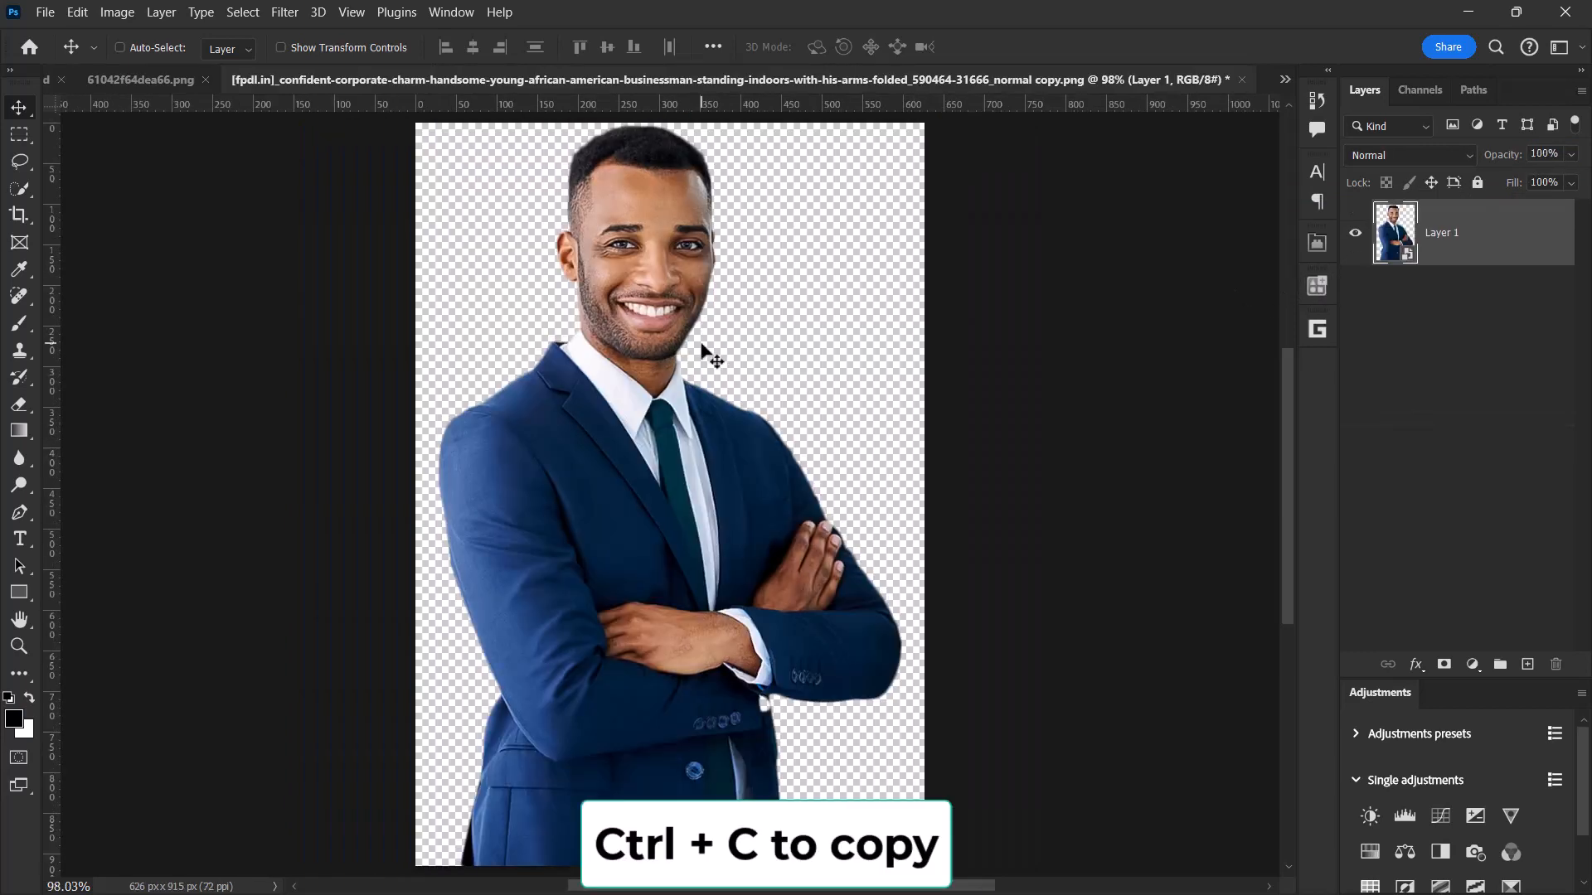
{"action": "key", "text": "ctrl+c"}
{"action": "left_click", "coordinate": [1285, 79]}
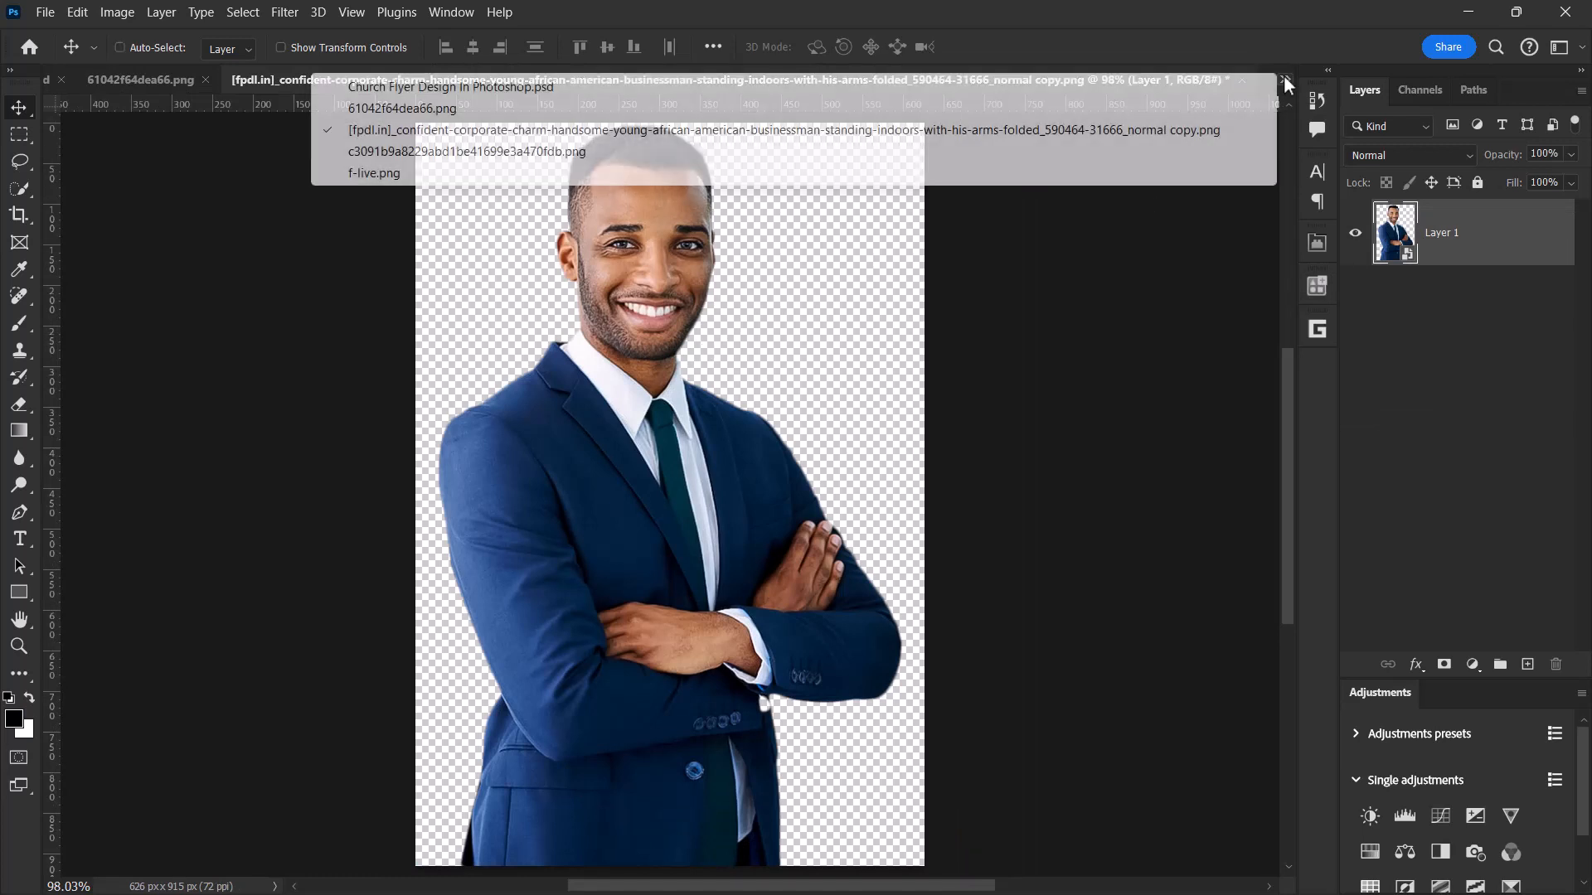
{"action": "left_click", "coordinate": [567, 88]}
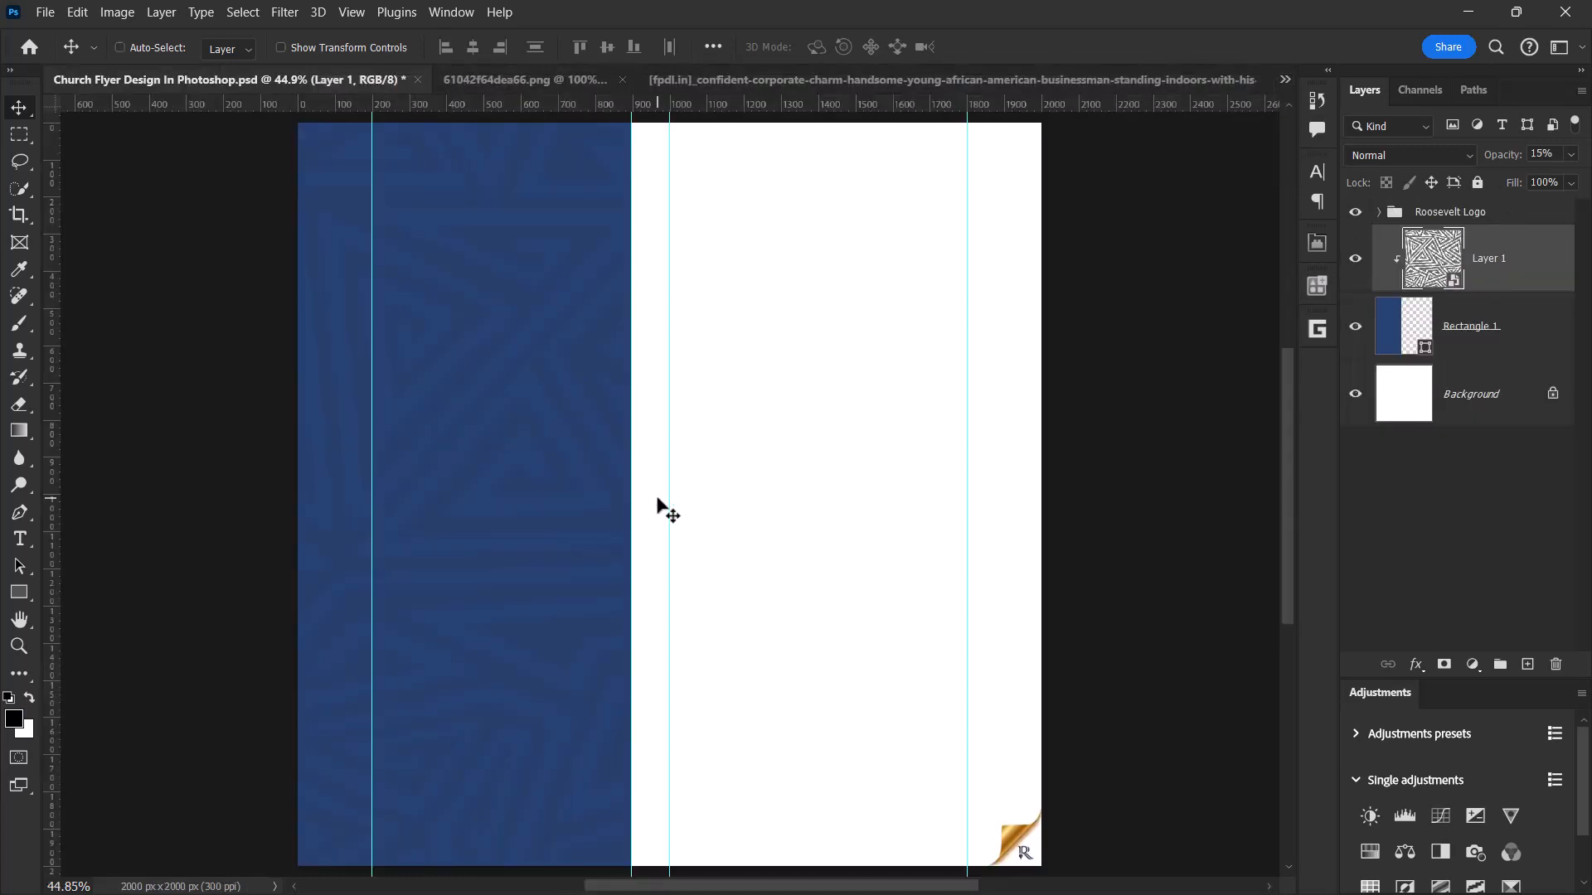
{"action": "key", "text": "ctrl+v"}
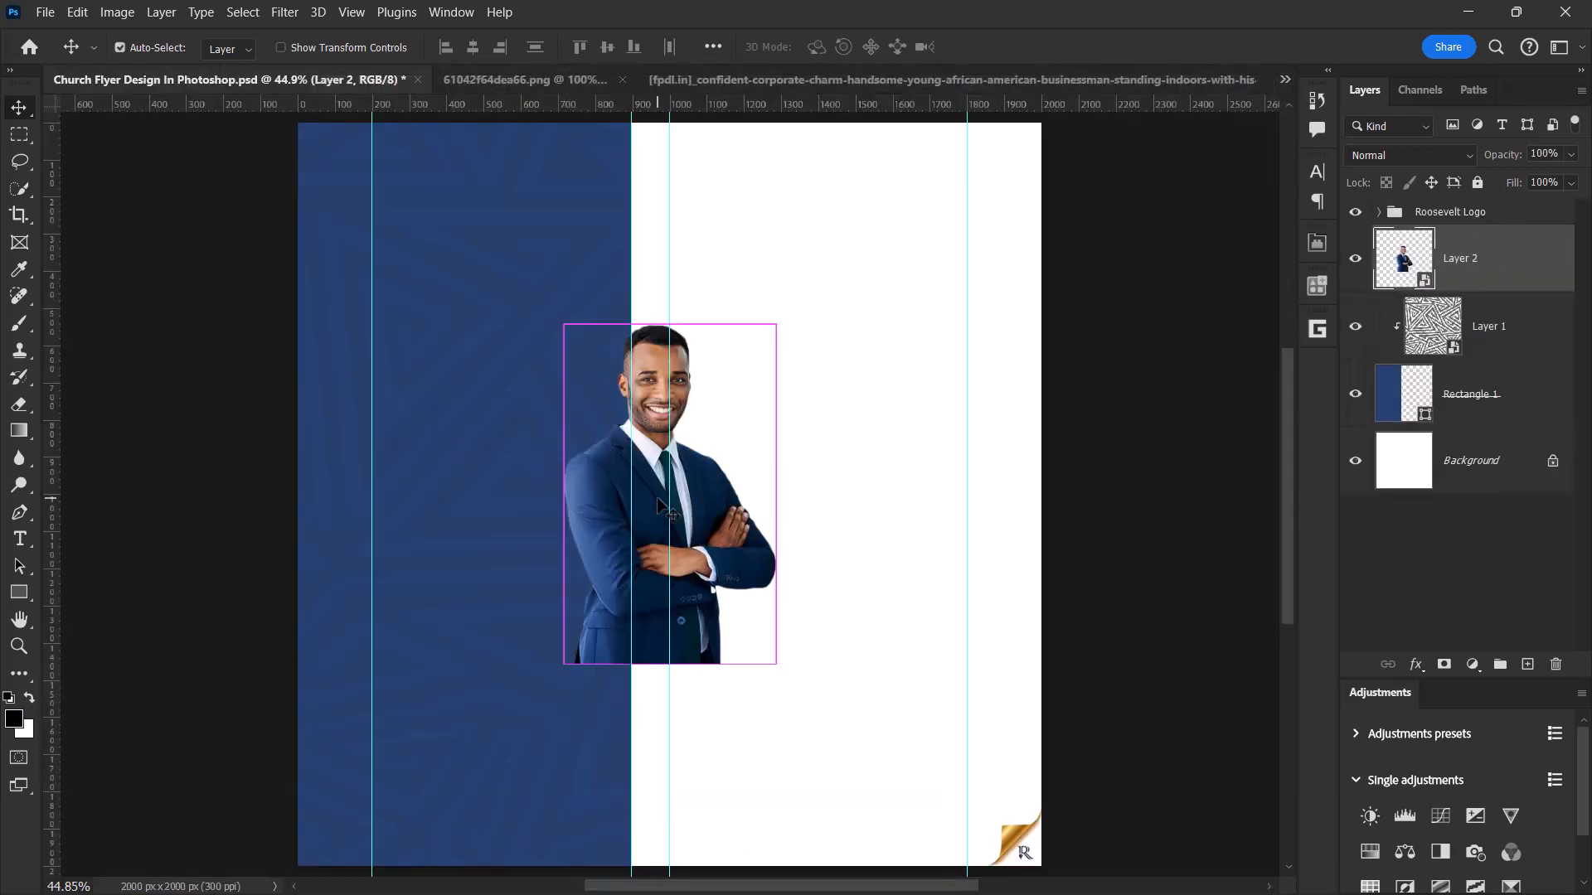
- Scale the businessman to about 47.6% and place him over the blue half, aligned with the canvas's bottom edge
{"action": "key", "text": "ctrl+t"}
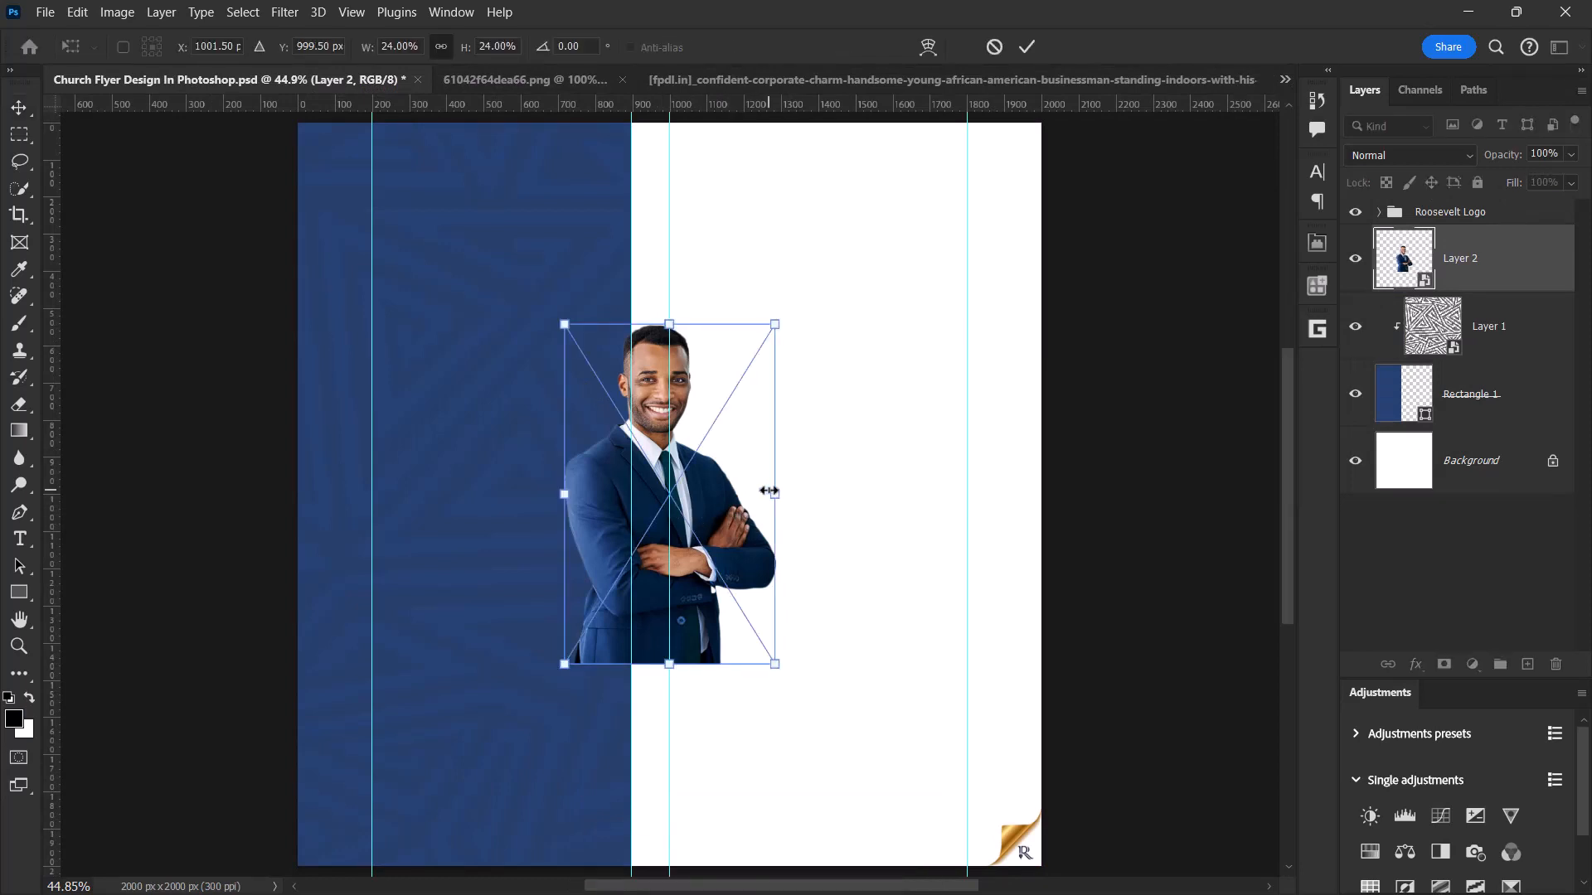
{"action": "left_click_drag", "start_coordinate": [775, 495], "coordinate": [875, 471]}
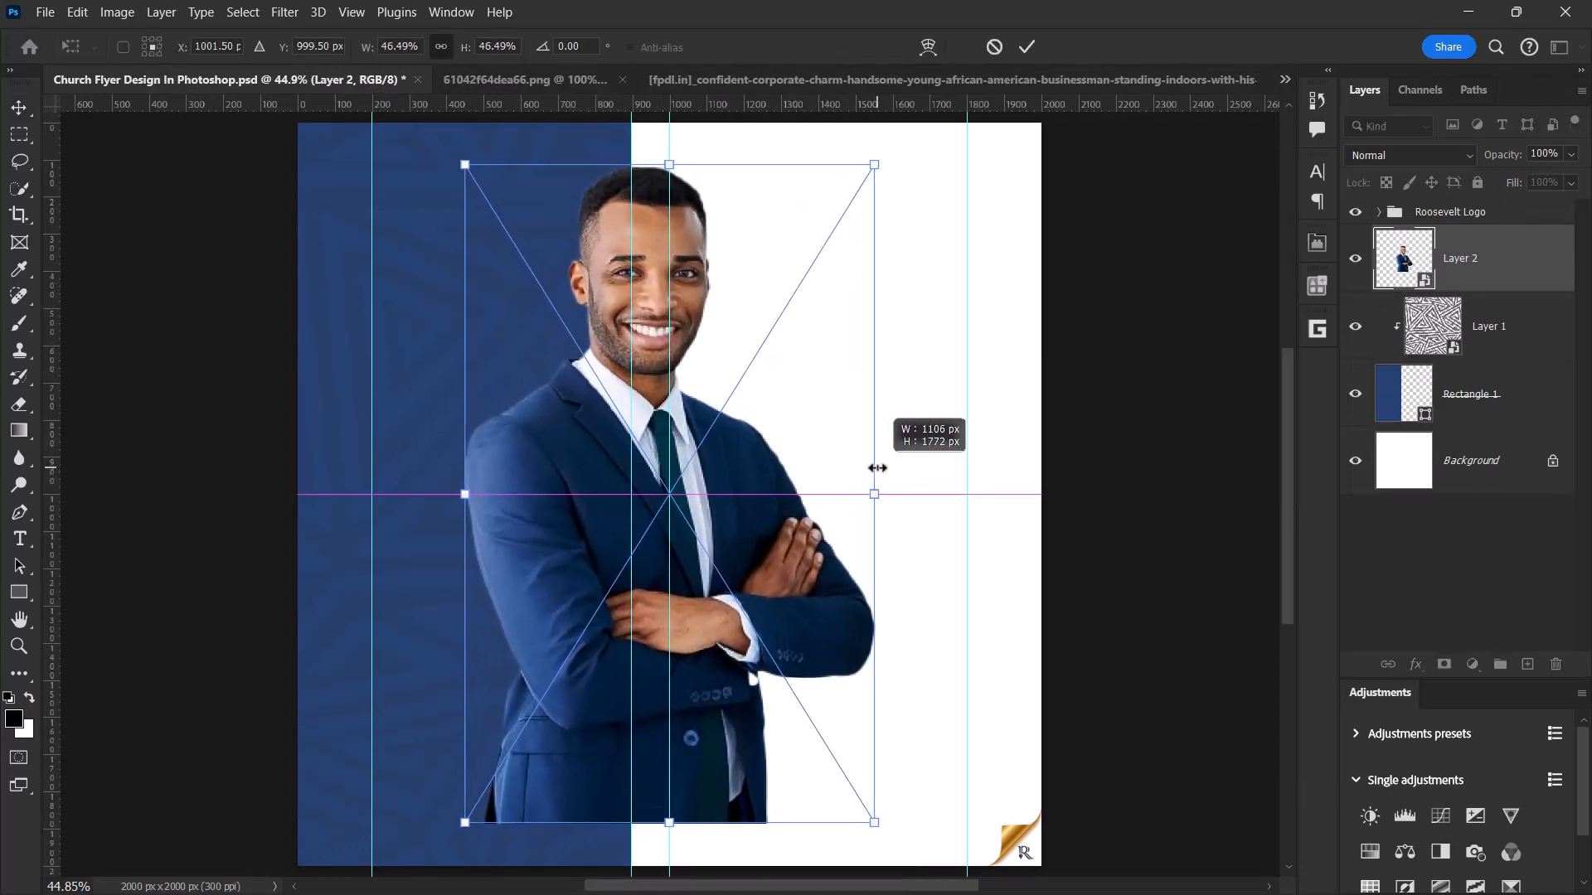
{"action": "left_click_drag", "start_coordinate": [561, 487], "coordinate": [437, 544]}
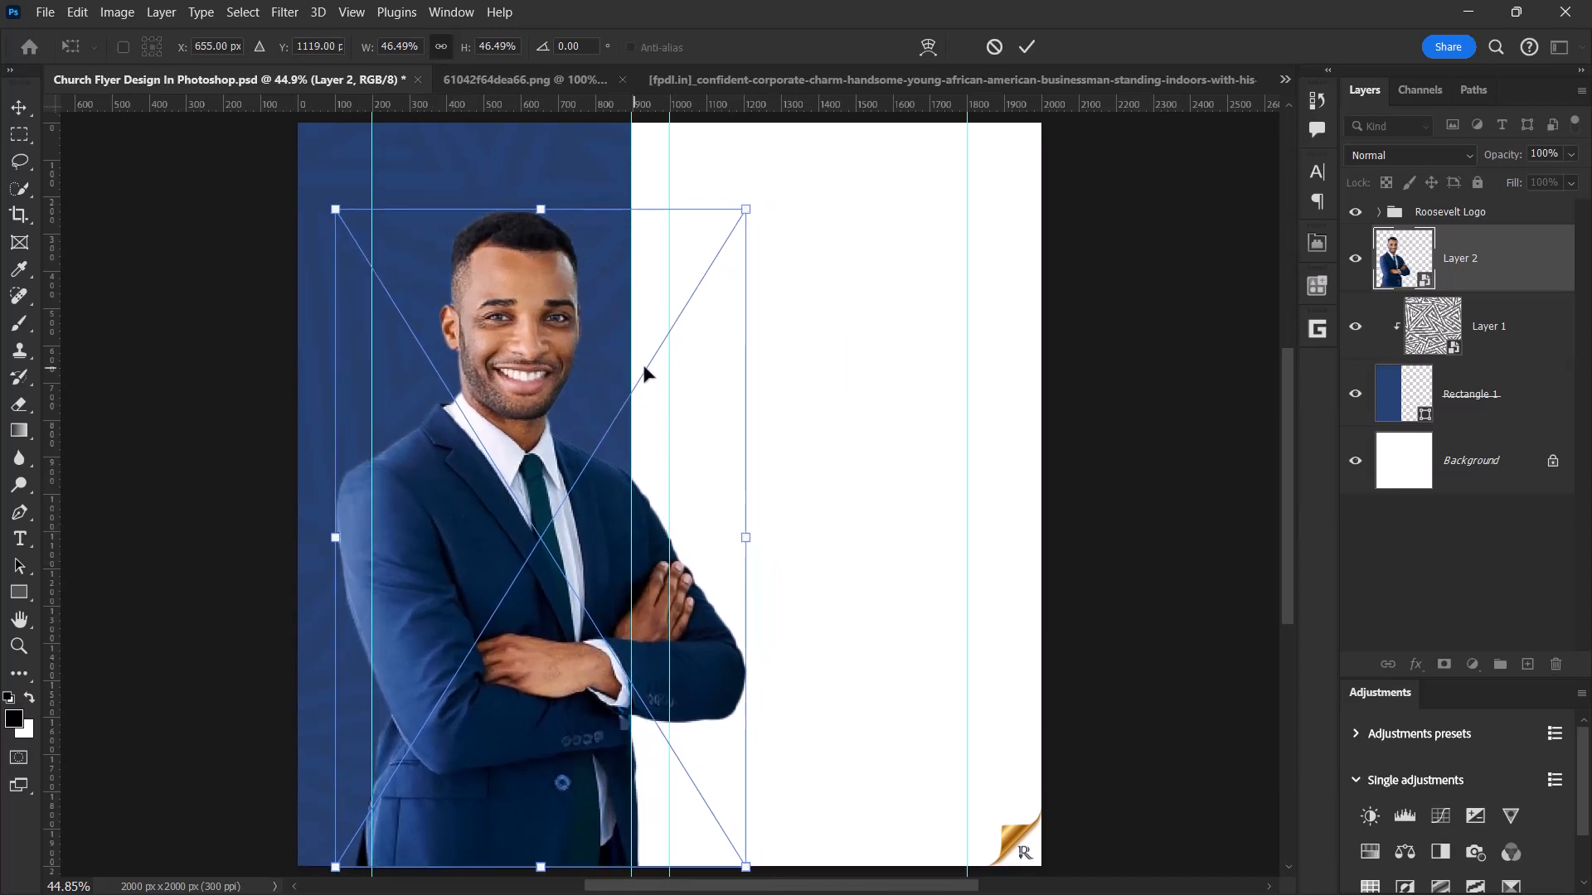
{"action": "left_click_drag", "start_coordinate": [755, 222], "coordinate": [763, 194]}
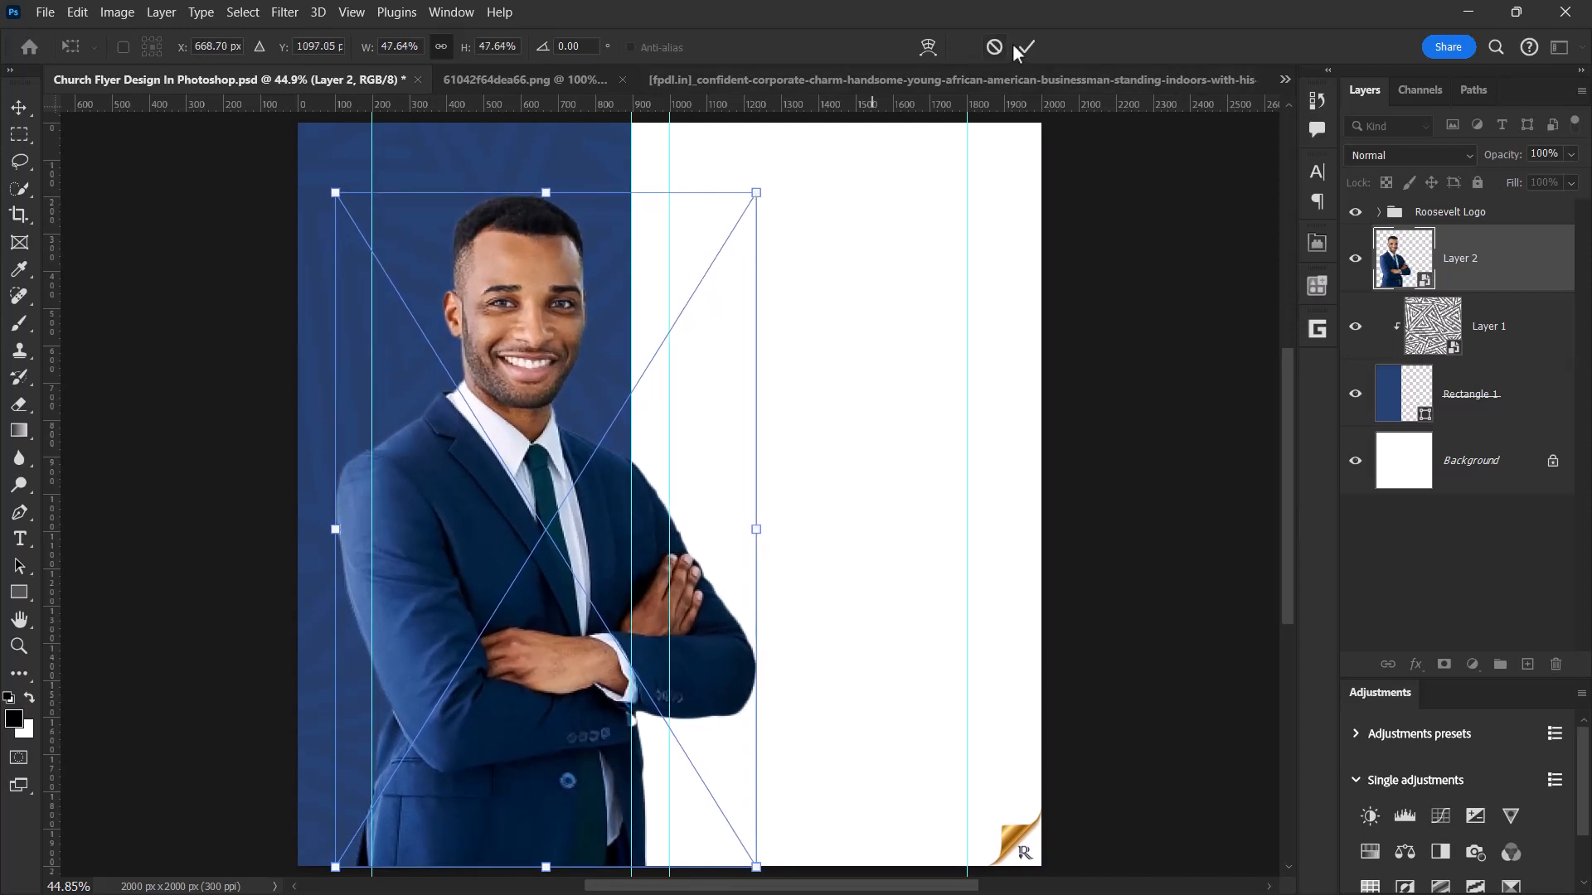
{"action": "key", "text": "Return"}
{"action": "scroll", "coordinate": [570, 395], "scroll_direction": "down", "scroll_amount": 3}
{"action": "scroll", "coordinate": [515, 446], "scroll_direction": "up", "scroll_amount": 3}
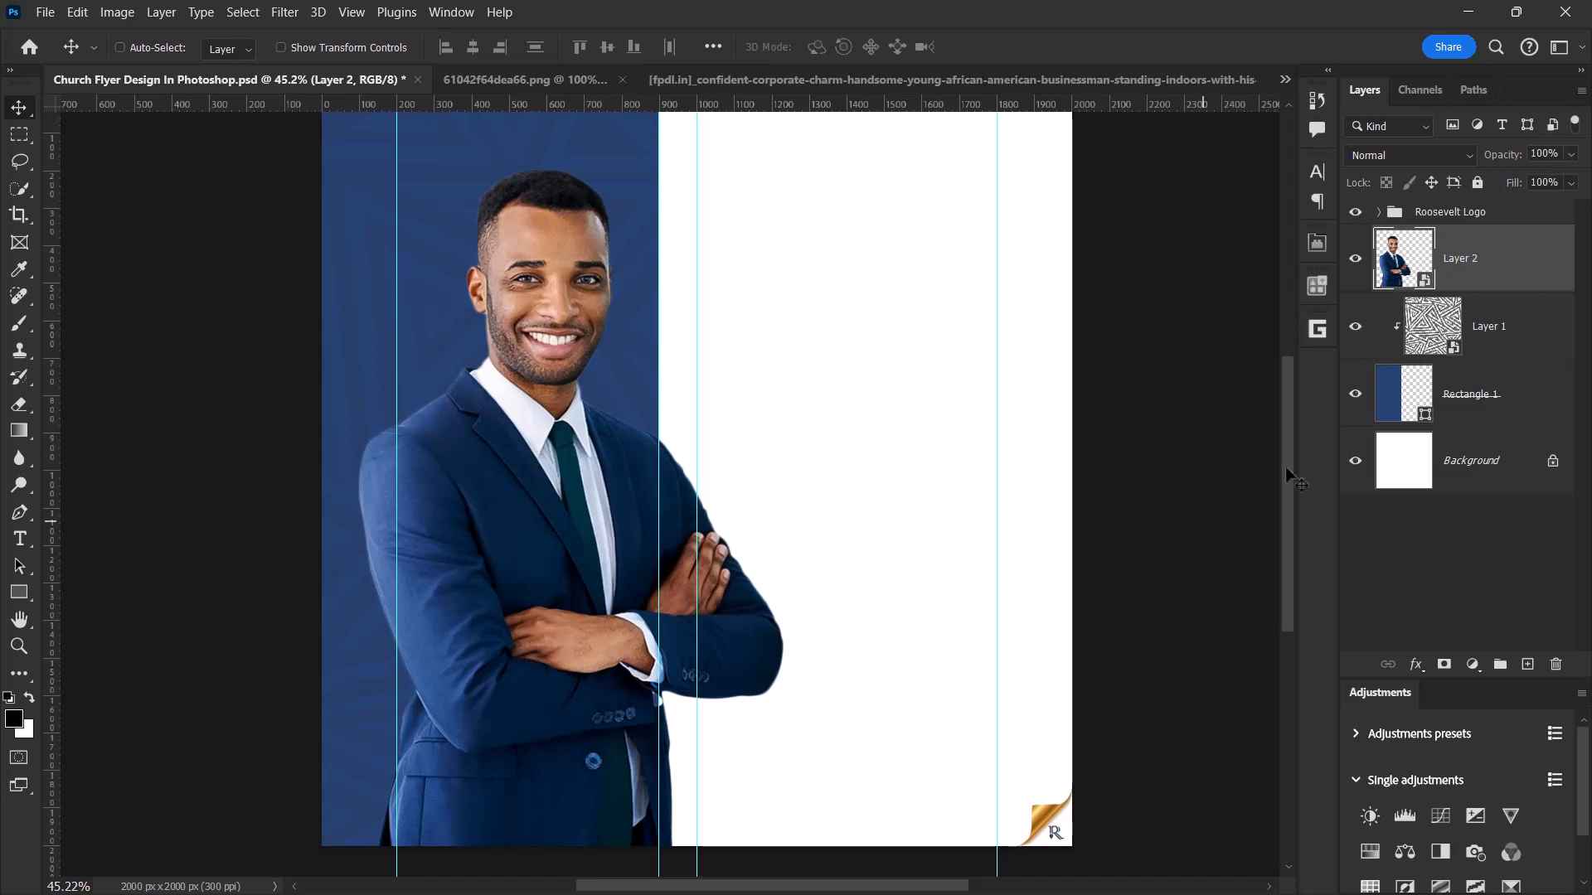
- Group the businessman, pattern and blue rectangle layers and name the group BG
{"action": "left_click", "coordinate": [1472, 393], "text": "shift"}
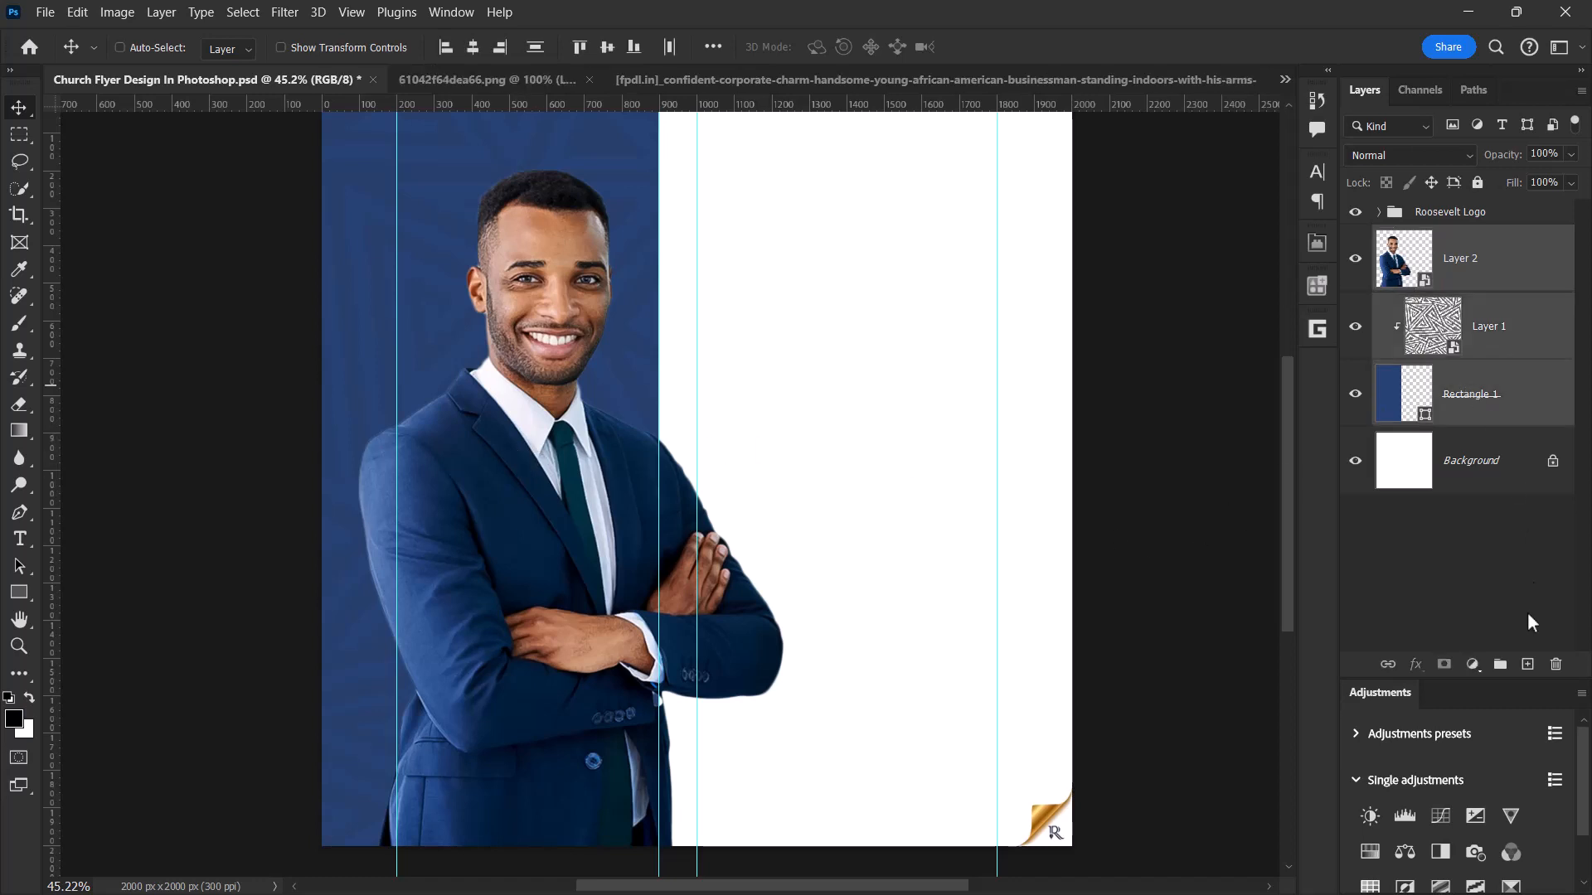
{"action": "left_click", "coordinate": [1499, 664]}
{"action": "double_click", "coordinate": [1432, 238]}
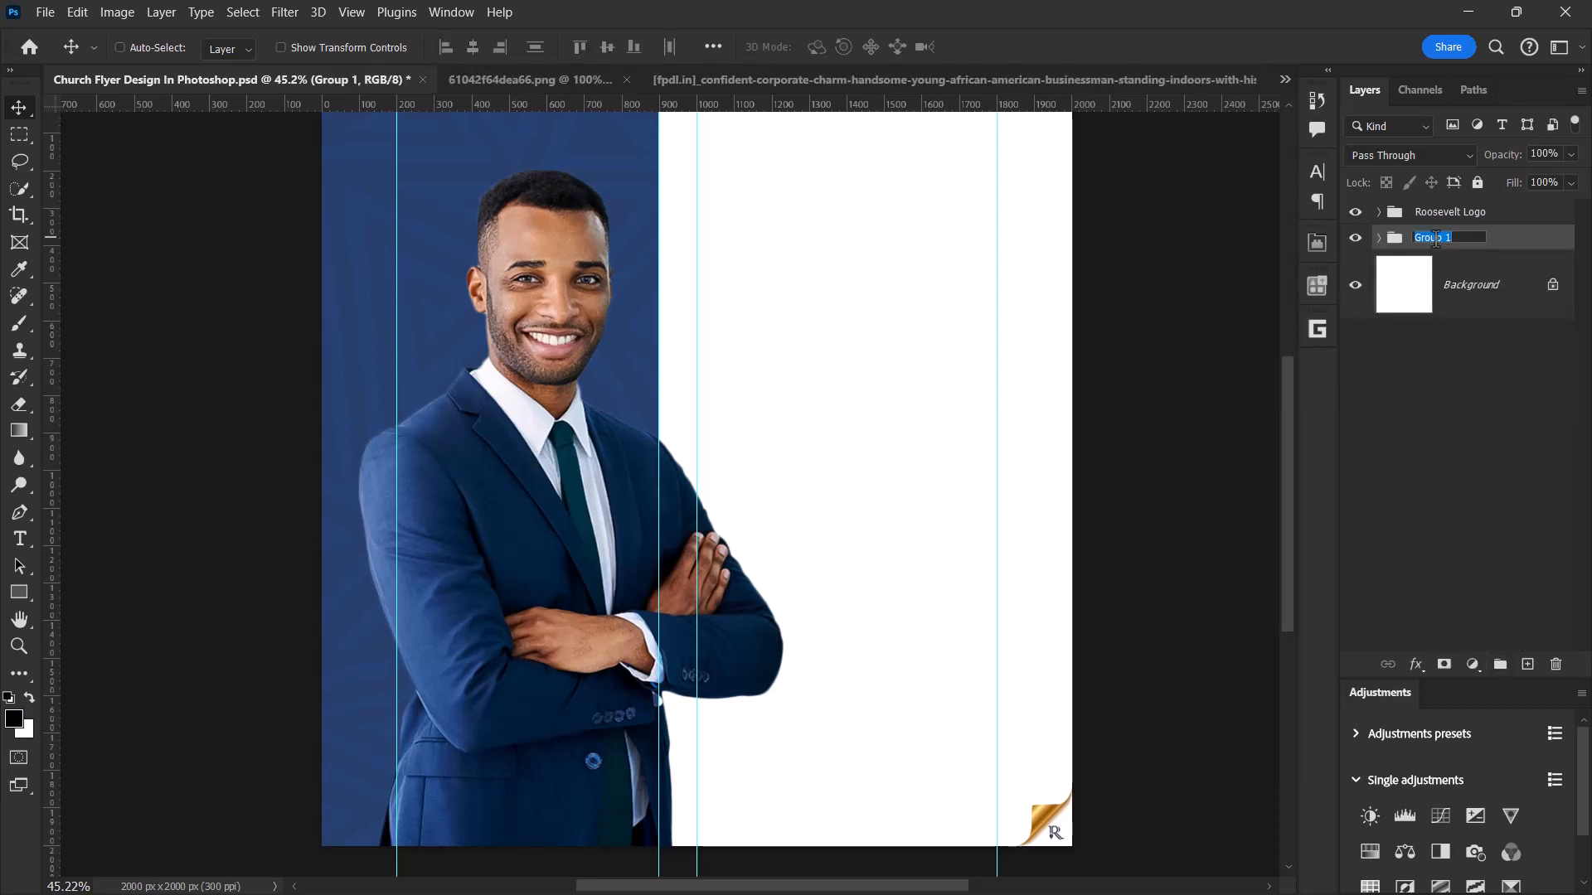
{"action": "key", "text": "Return"}
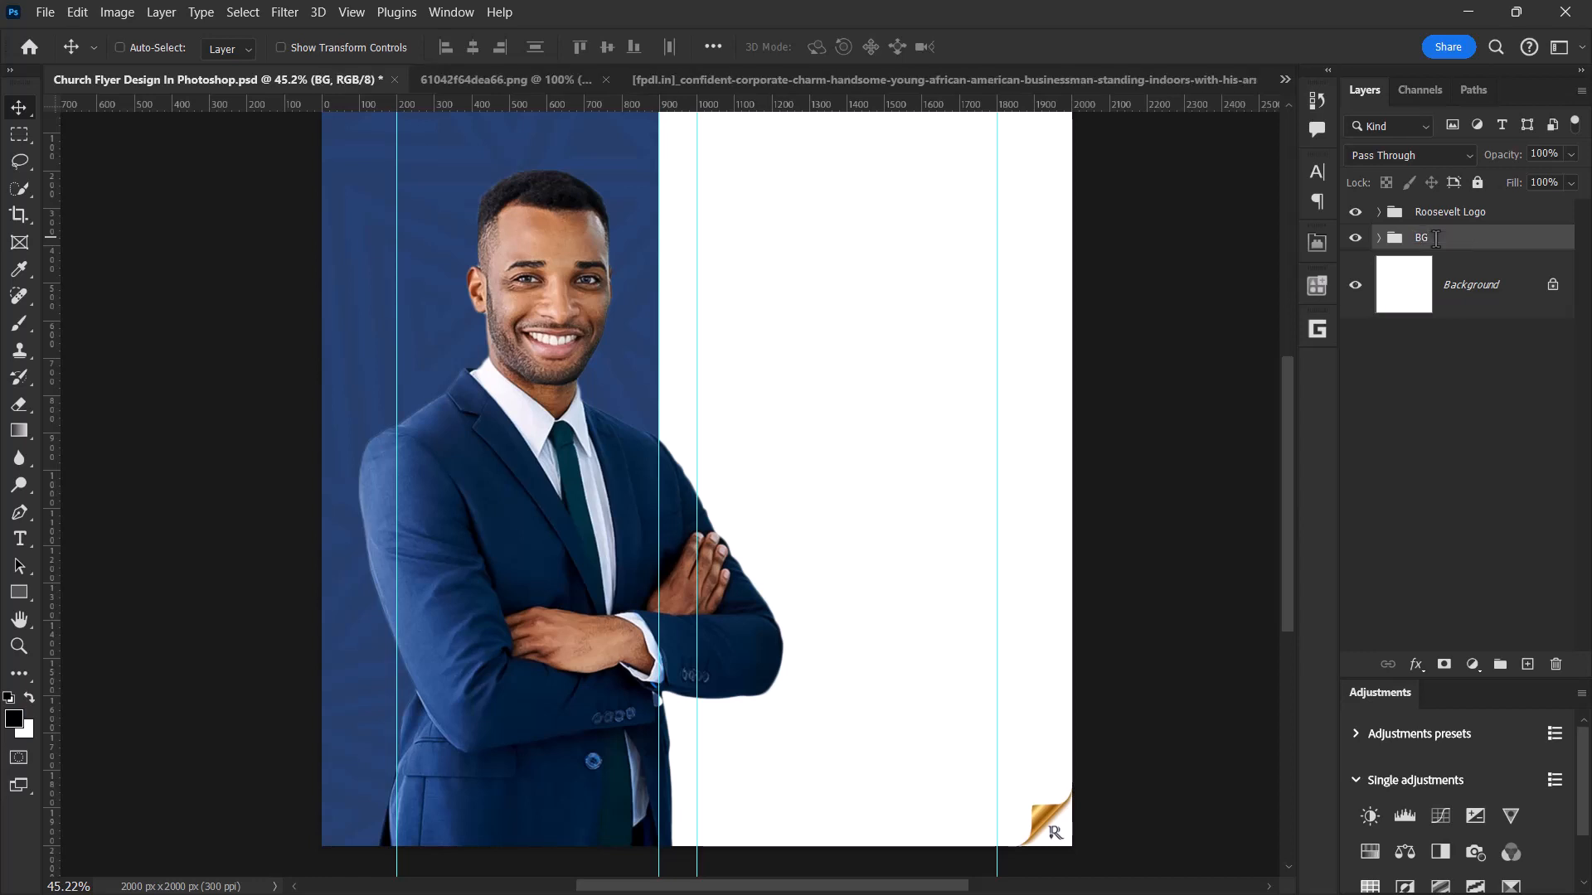
- Copy the open book graphic from c3091b9a8229abd1be41699e3a470fdb.png and paste it into the church flyer document
{"action": "left_click", "coordinate": [1286, 78]}
{"action": "left_click", "coordinate": [514, 152]}
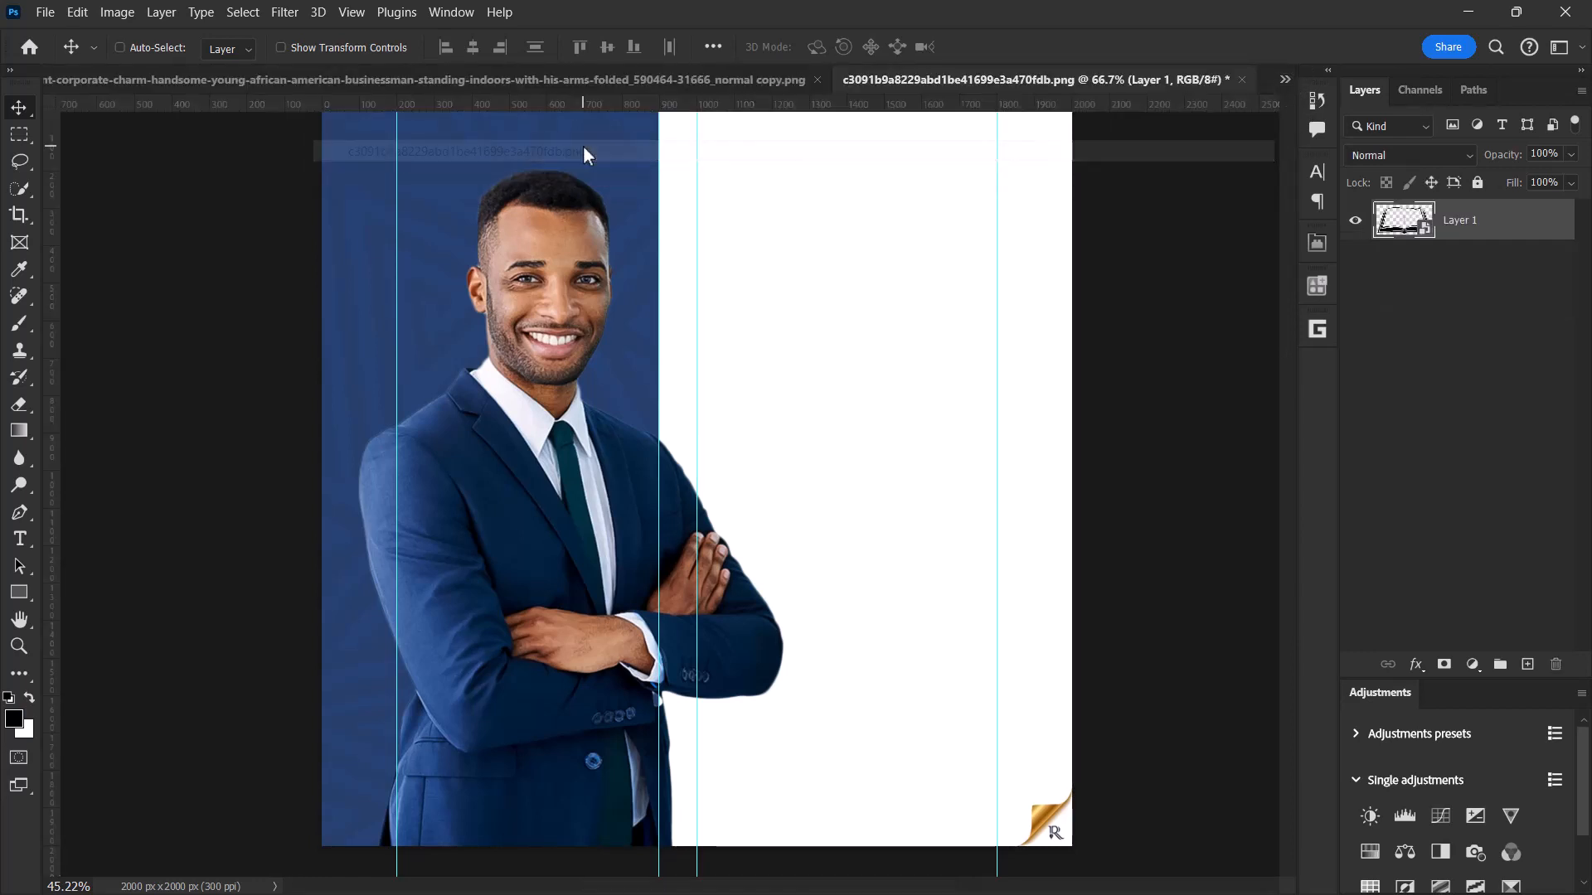
{"action": "key", "text": "ctrl+c"}
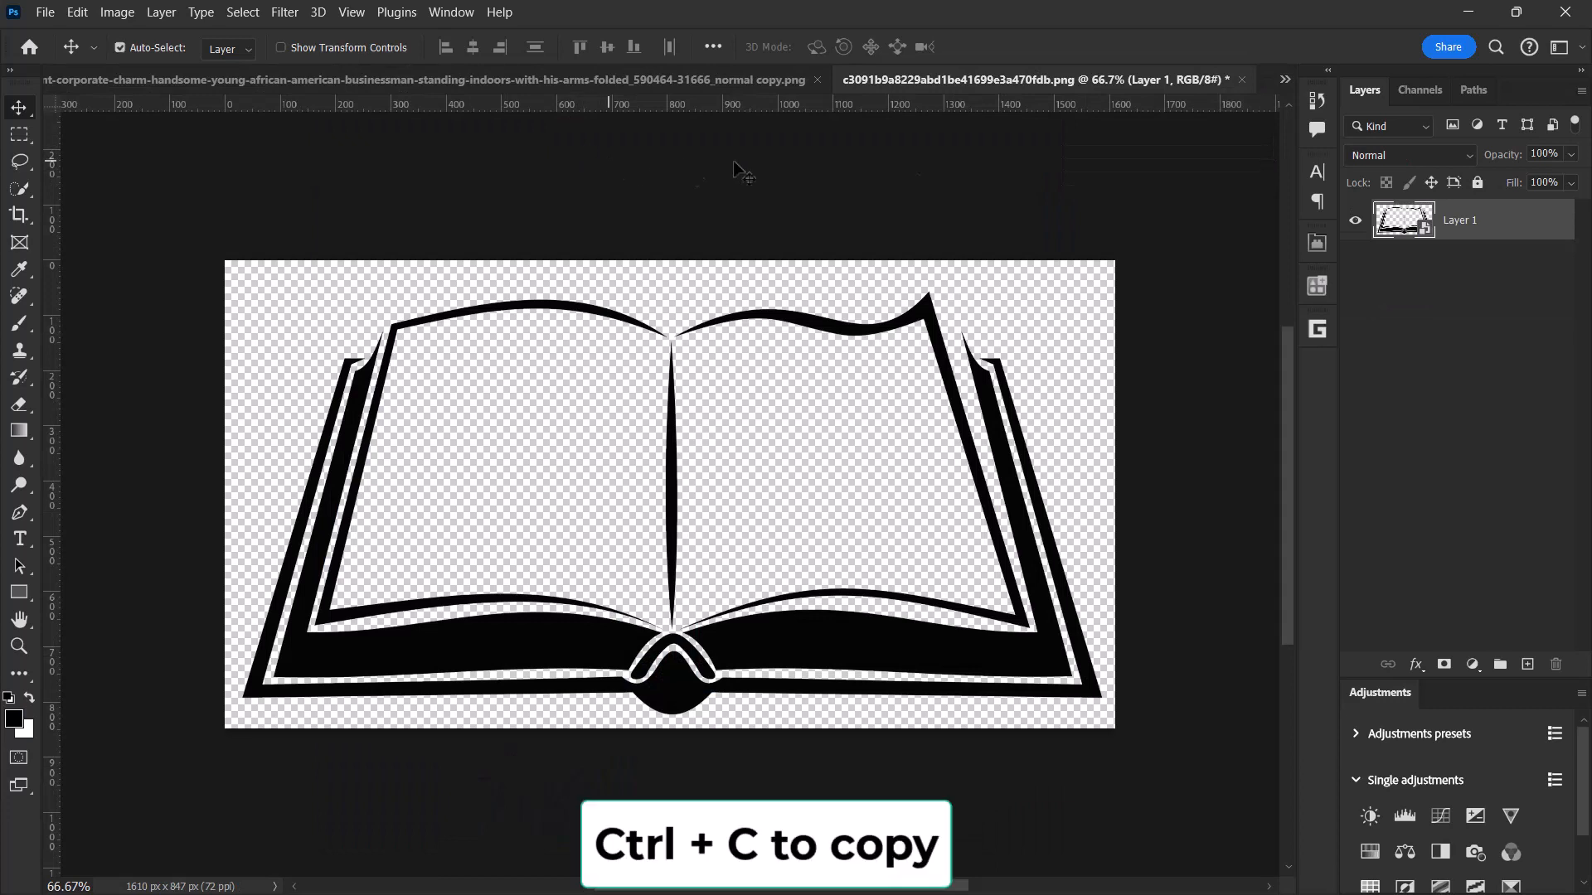
{"action": "left_click", "coordinate": [1285, 80]}
{"action": "left_click", "coordinate": [643, 87]}
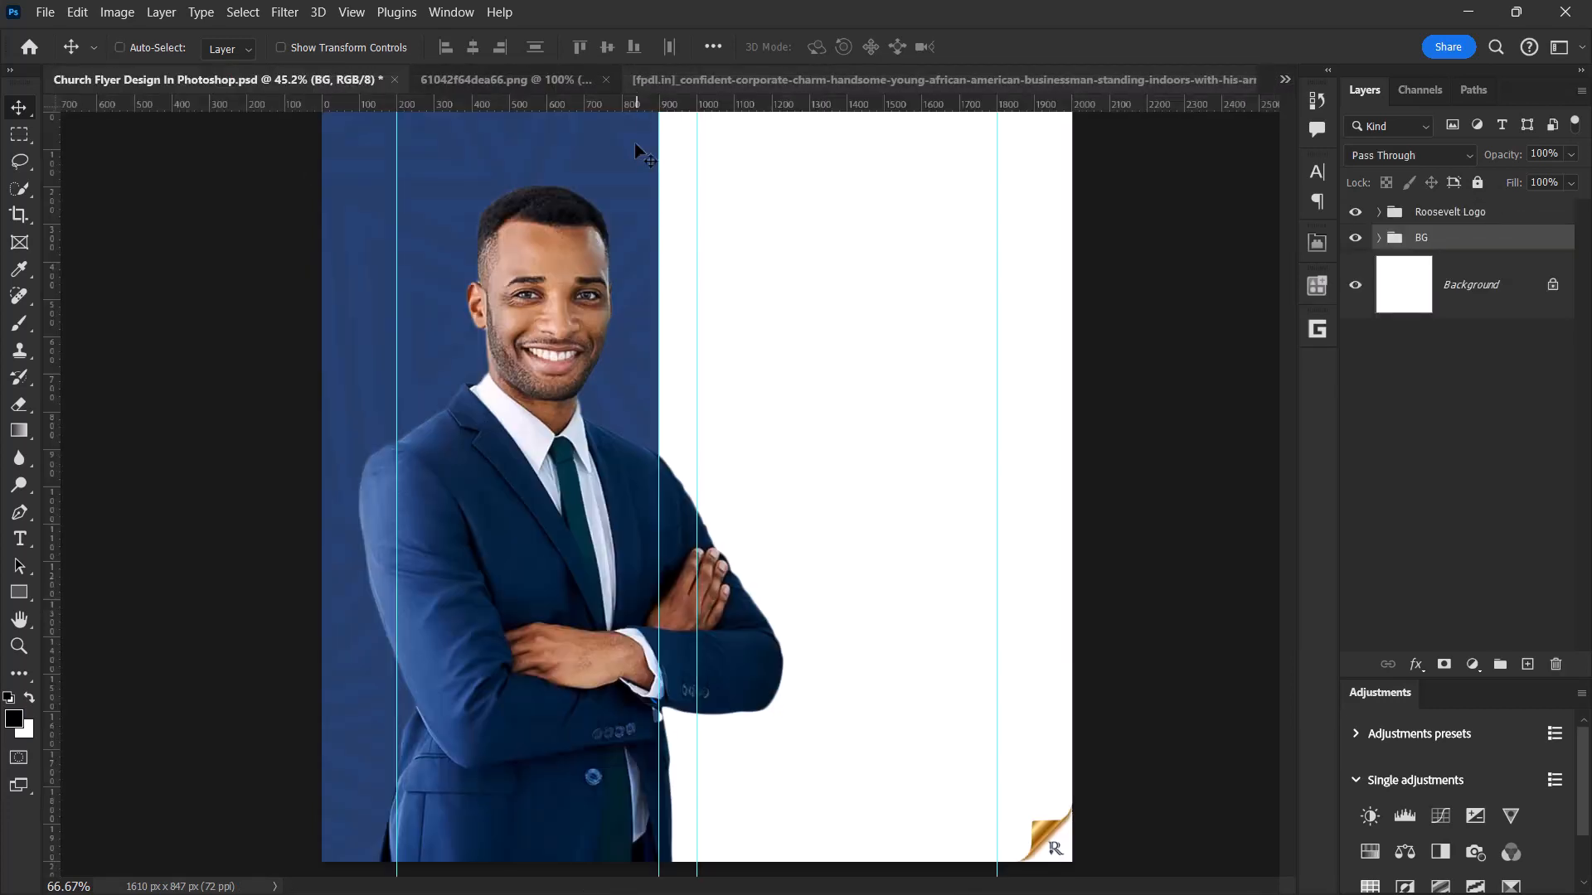
{"action": "key", "text": "ctrl+v"}
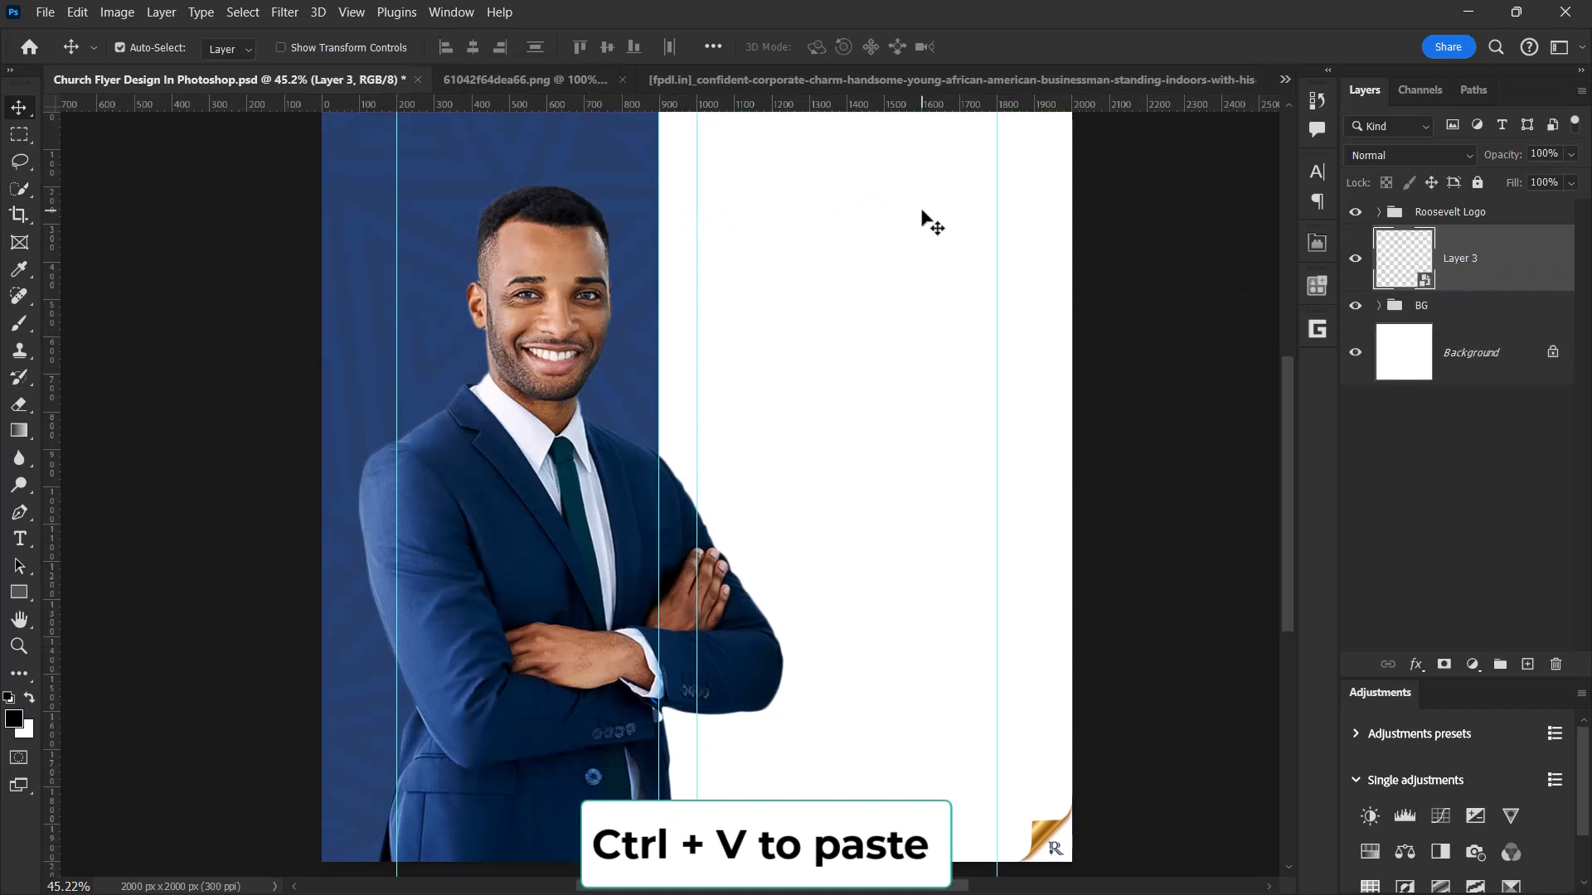
- Shrink the open book to about 3.5% and place it near the top of the flyer's white area
{"action": "scroll", "coordinate": [892, 224], "scroll_direction": "up", "scroll_amount": 2}
{"action": "left_click_drag", "start_coordinate": [892, 224], "coordinate": [810, 359]}
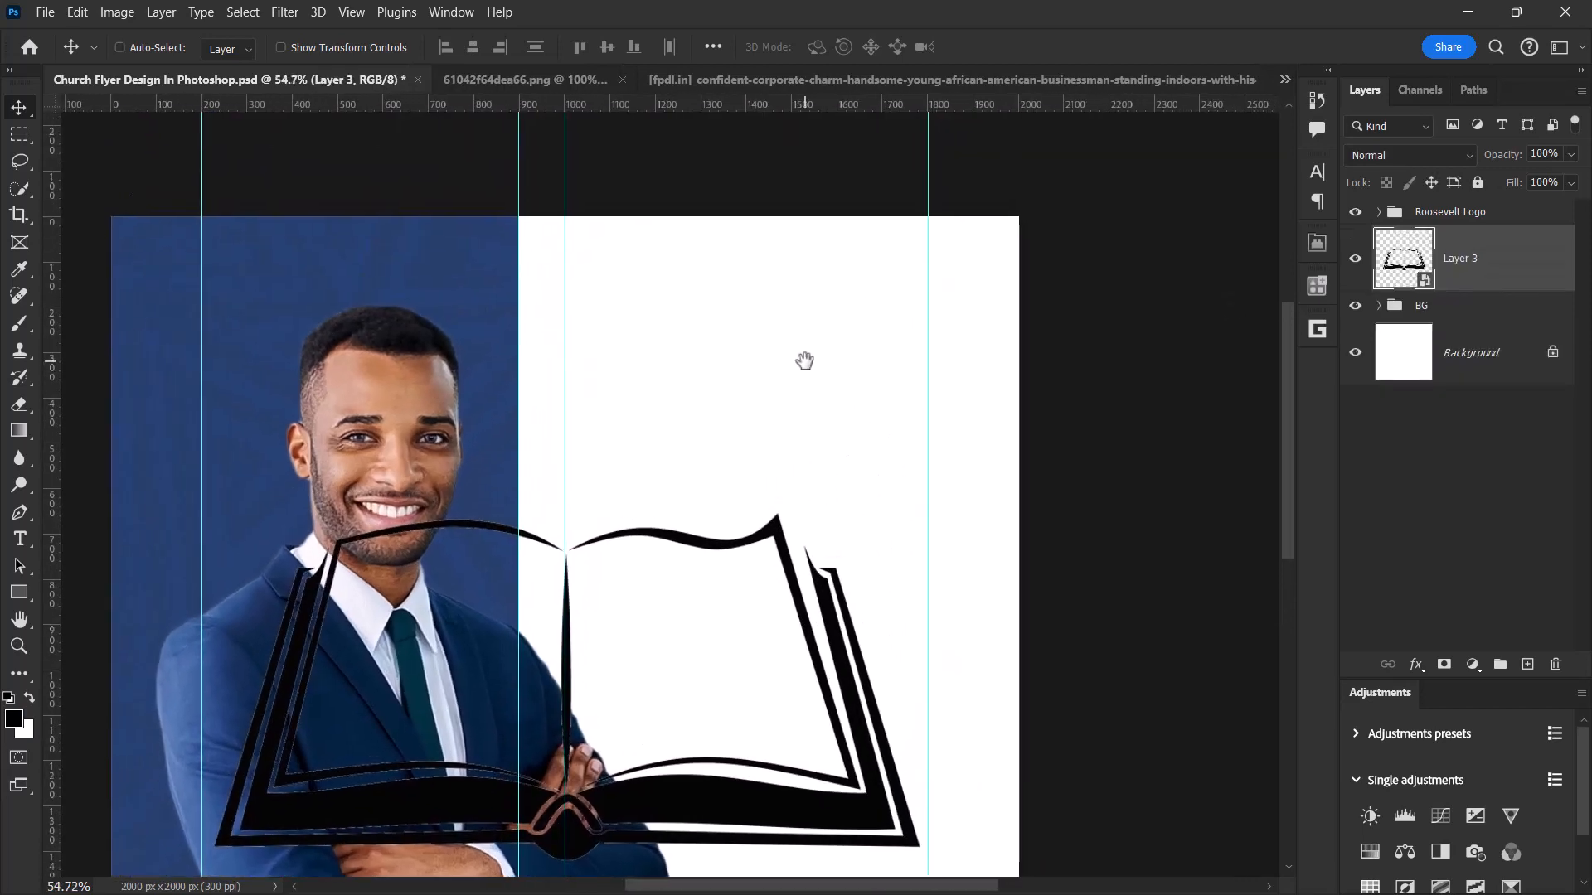
{"action": "left_click_drag", "start_coordinate": [794, 540], "coordinate": [840, 396]}
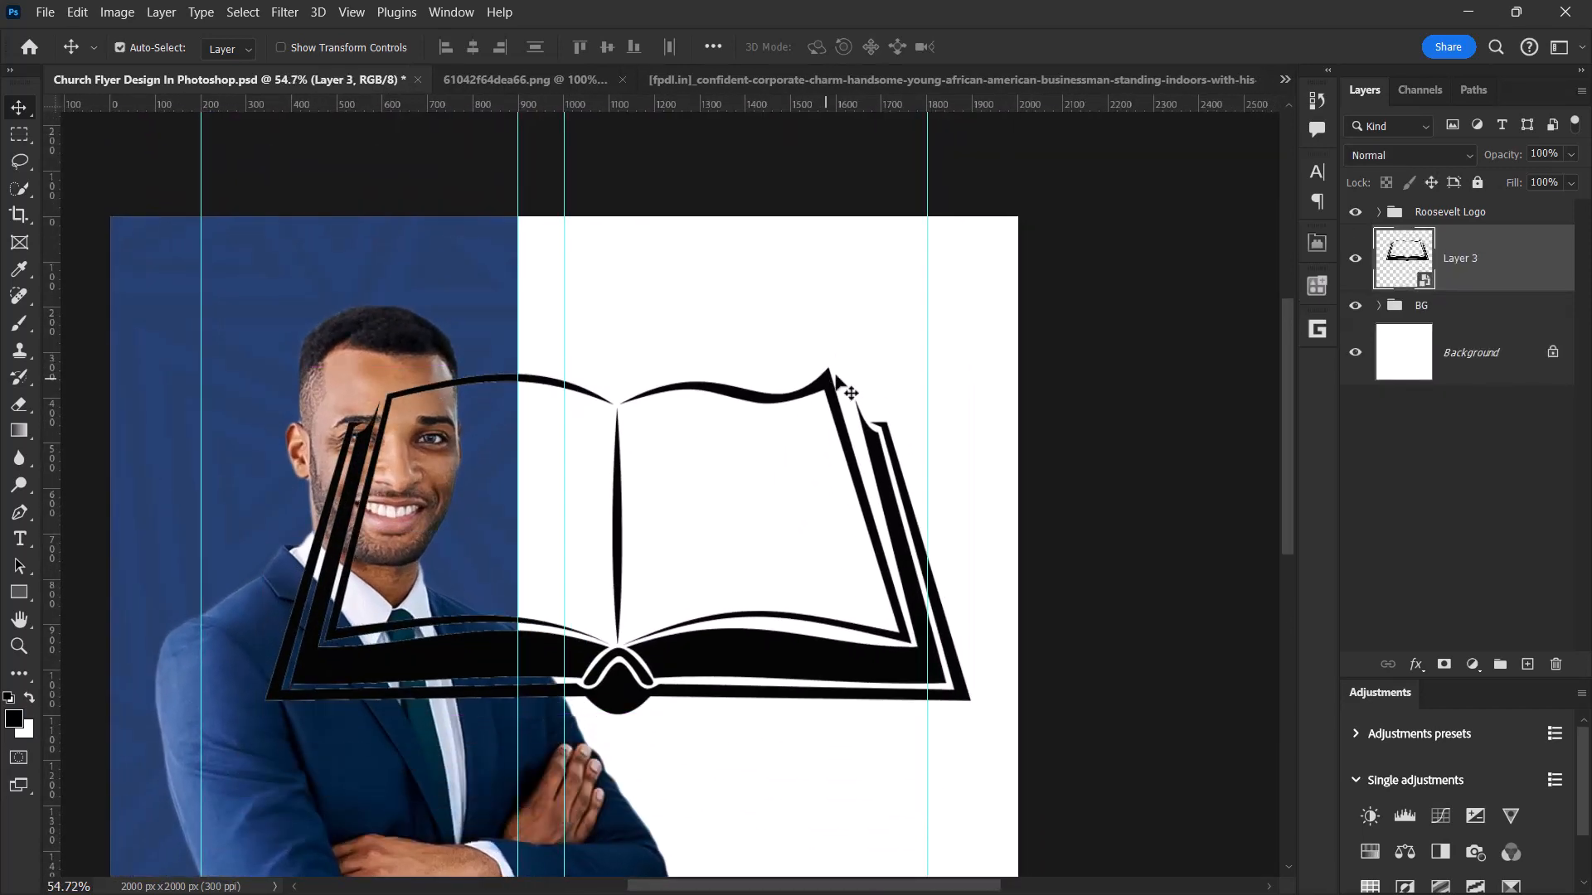
{"action": "key", "text": "ctrl+t"}
{"action": "left_click_drag", "start_coordinate": [974, 366], "coordinate": [764, 305]}
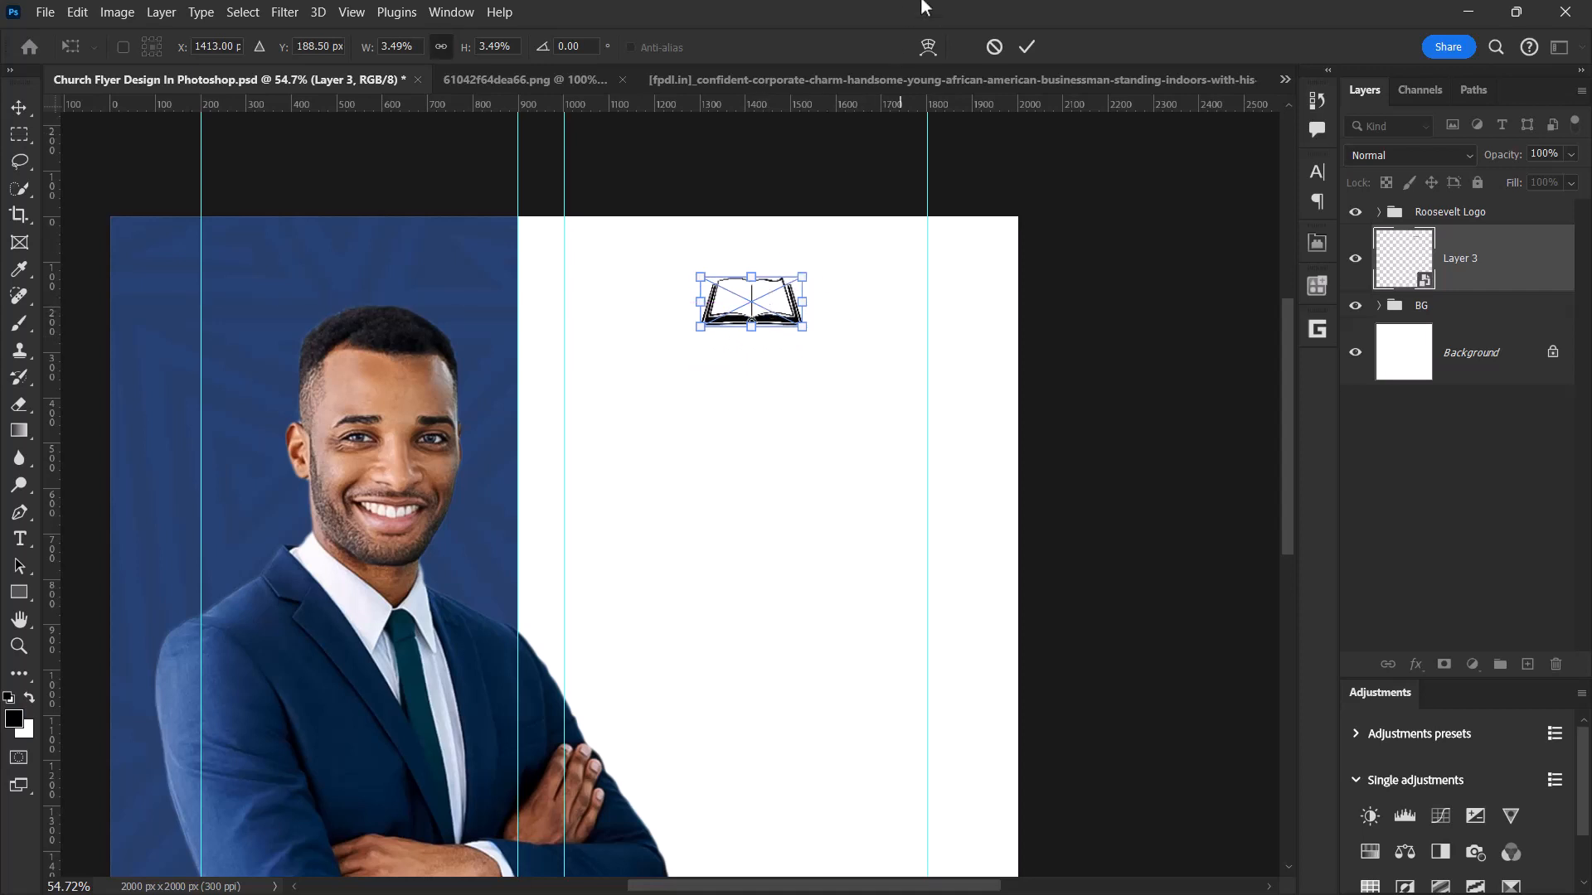
{"action": "left_click", "coordinate": [1027, 48]}
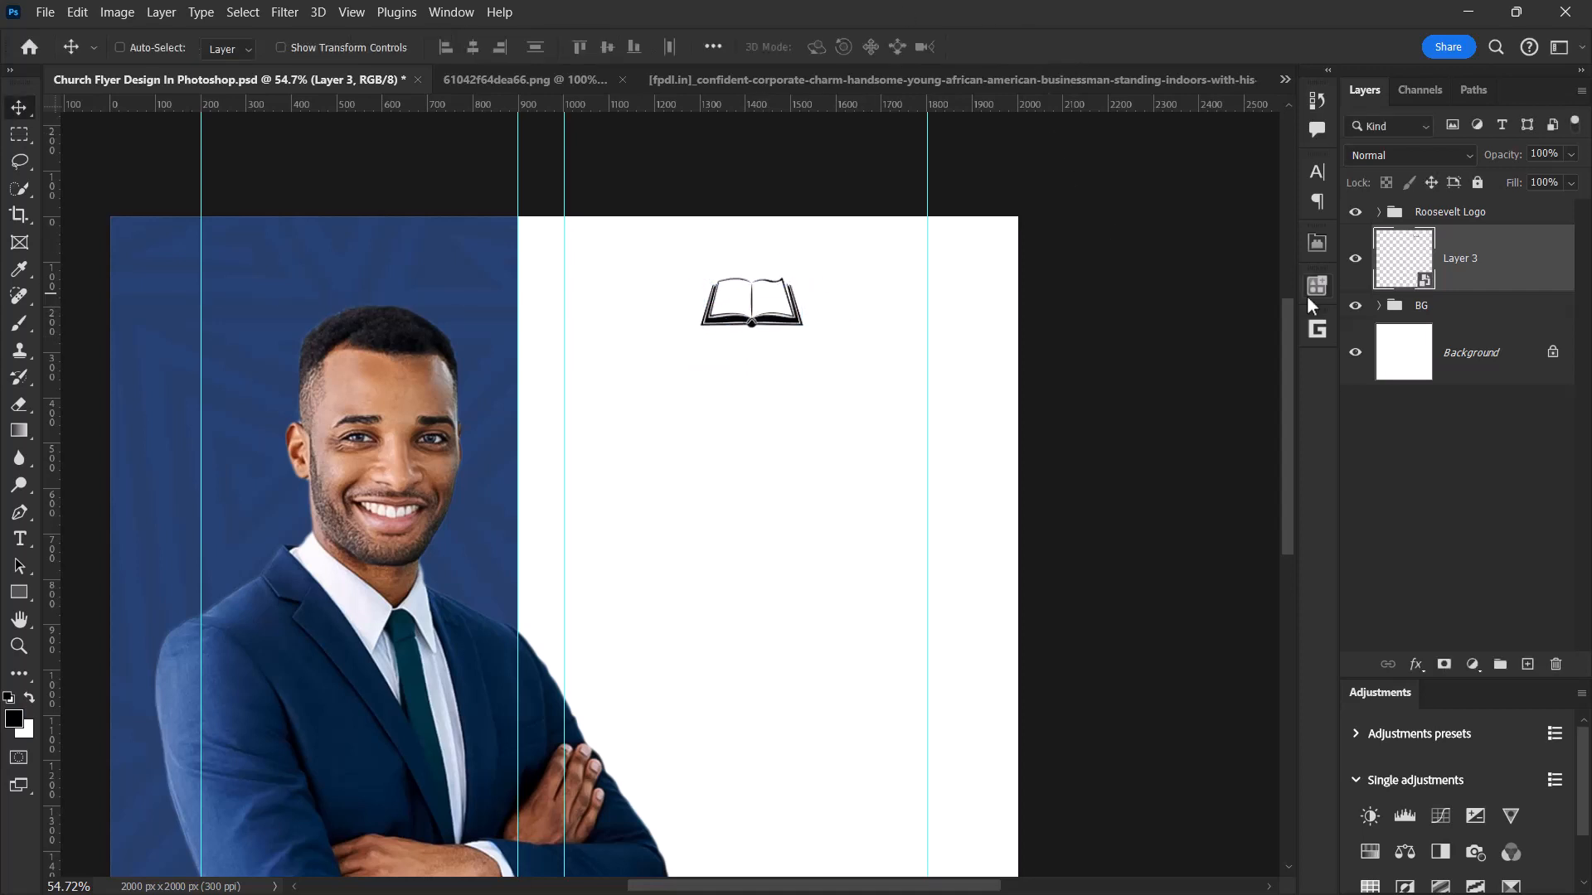
- Add the text "Name of church" below the book icon, on a new layer directly above the BG group
{"action": "left_click", "coordinate": [1473, 306]}
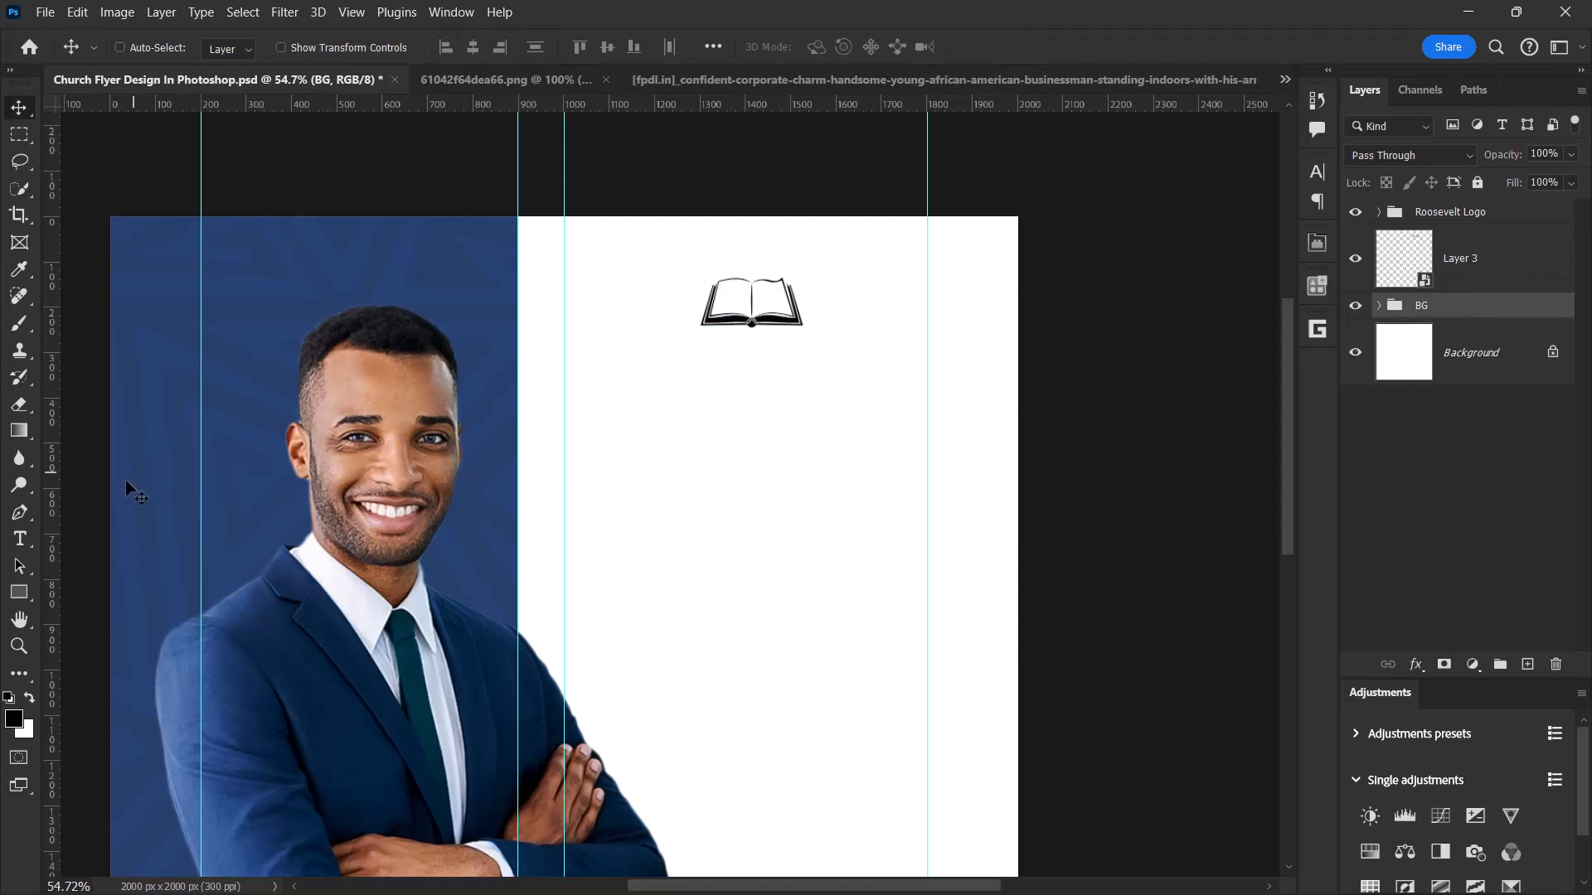
{"action": "left_click", "coordinate": [20, 540]}
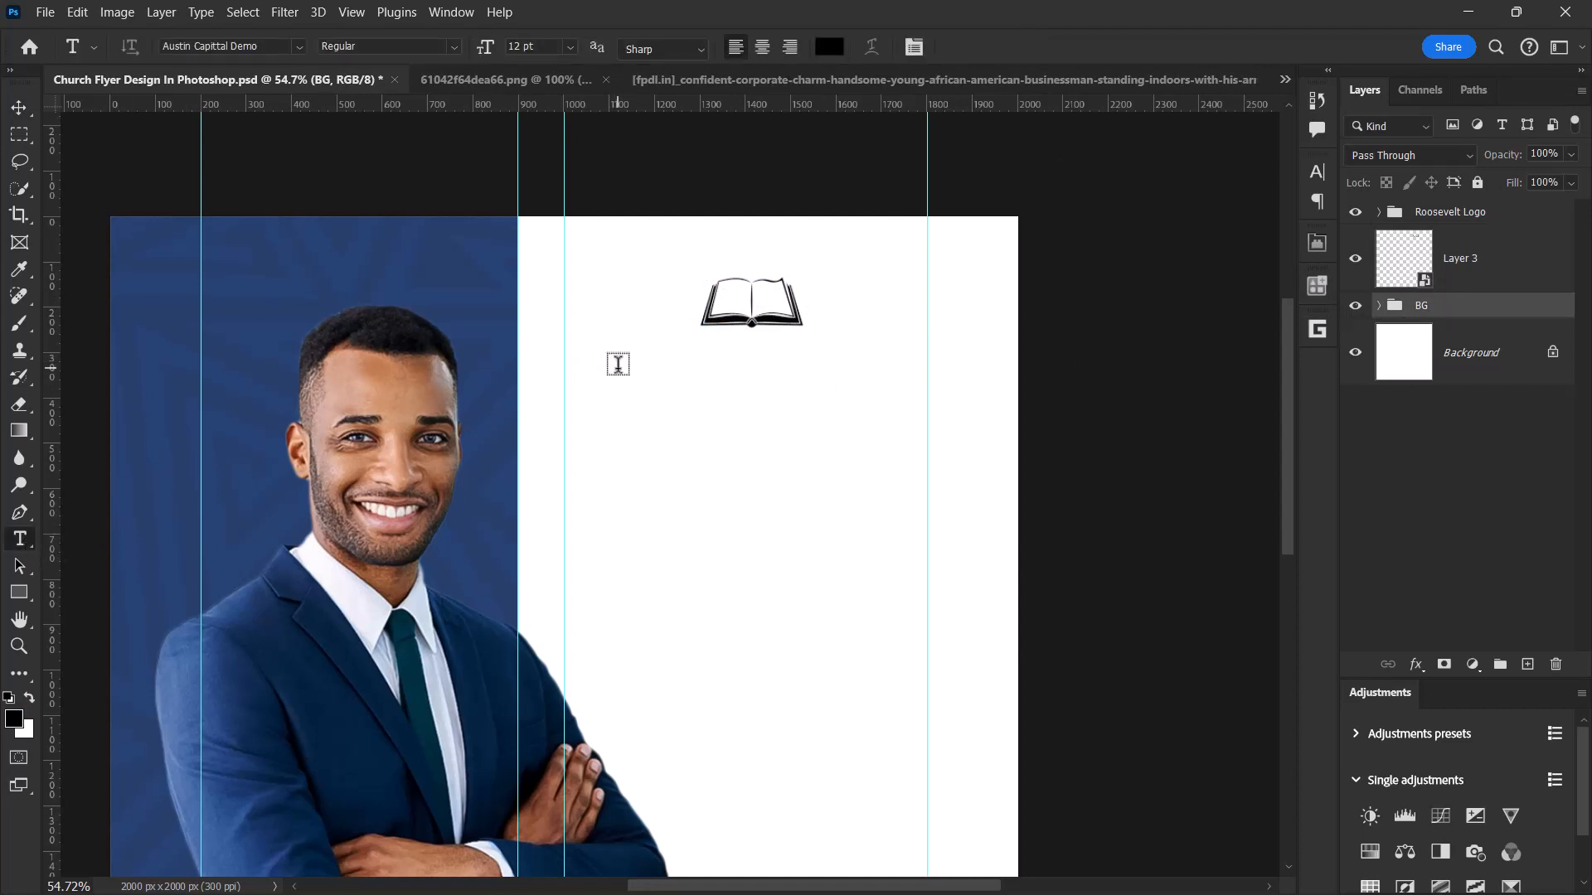
{"action": "left_click", "coordinate": [618, 363]}
{"action": "type", "text": "A"}
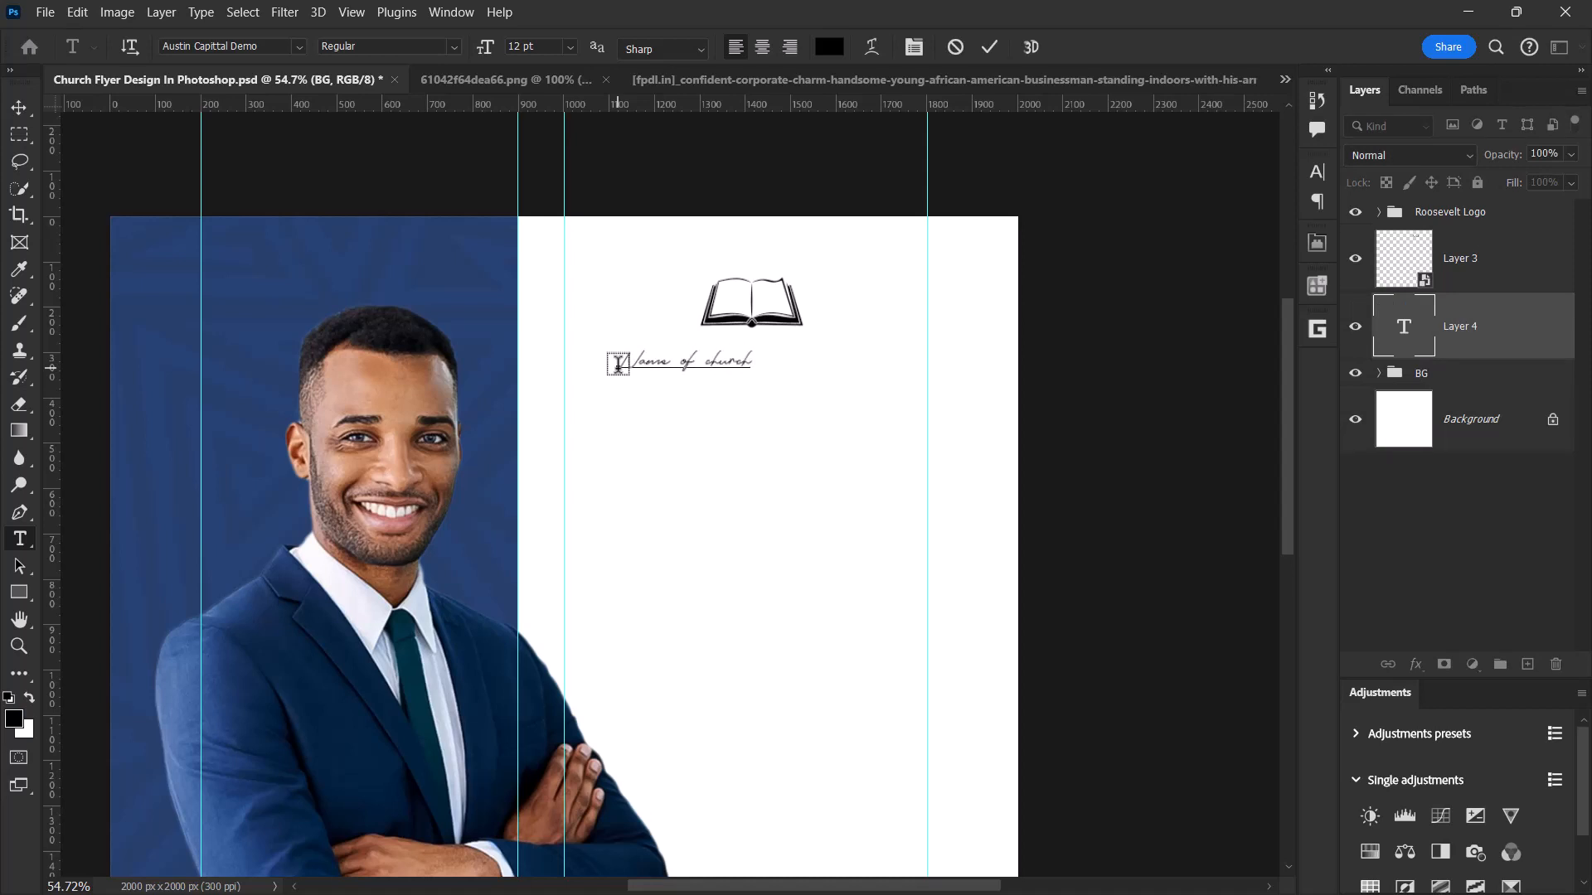
{"action": "left_click", "coordinate": [989, 48]}
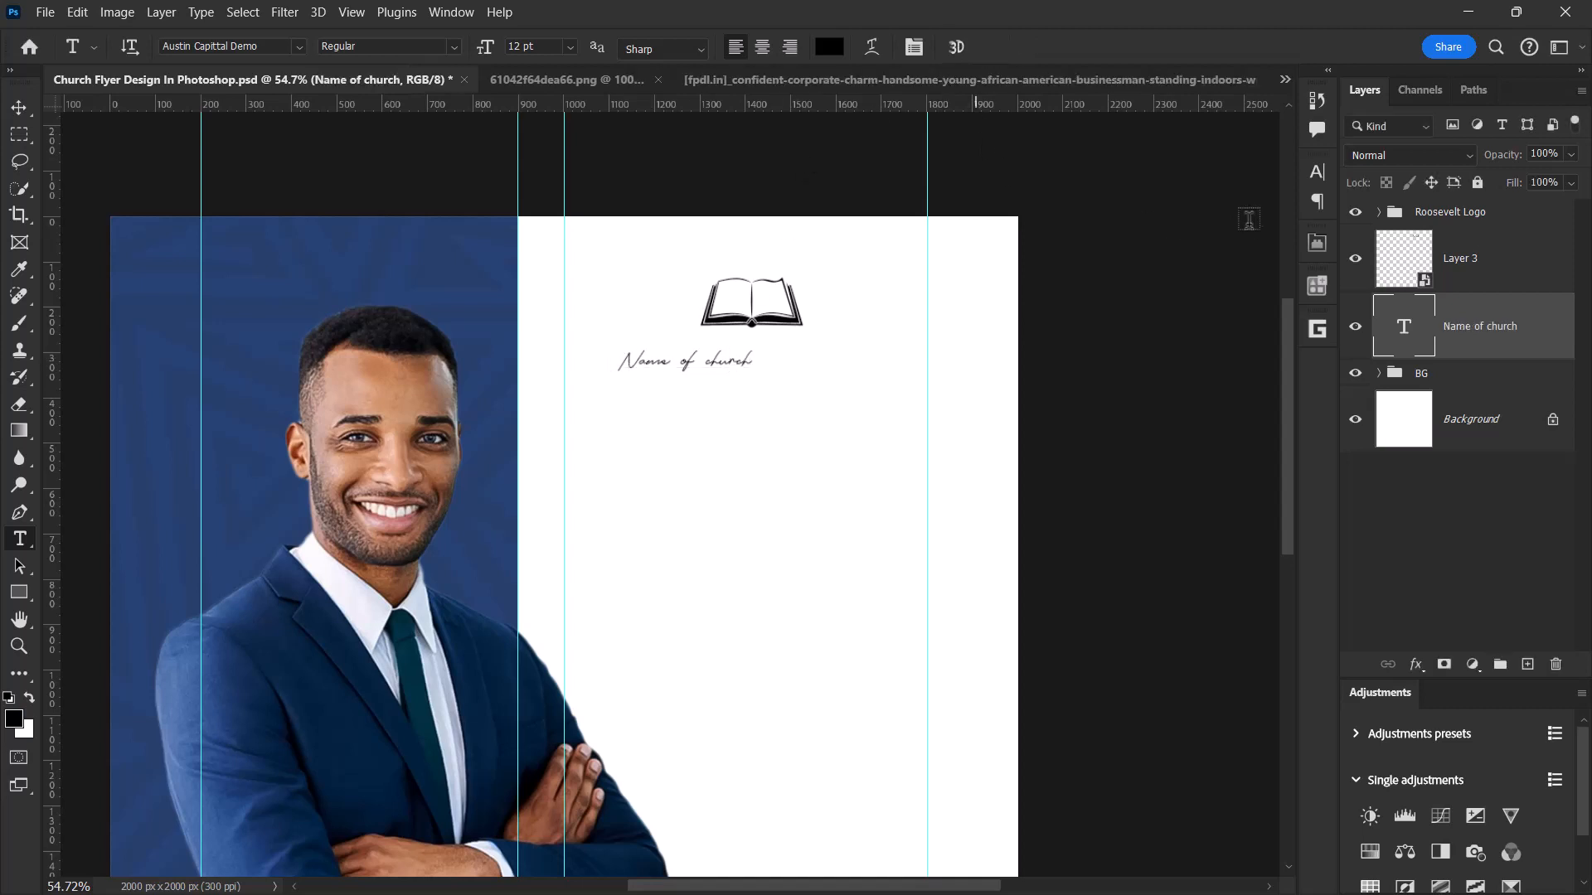
- Change the font of the church name text to Montserrat SemiBold
{"action": "left_click", "coordinate": [1317, 174]}
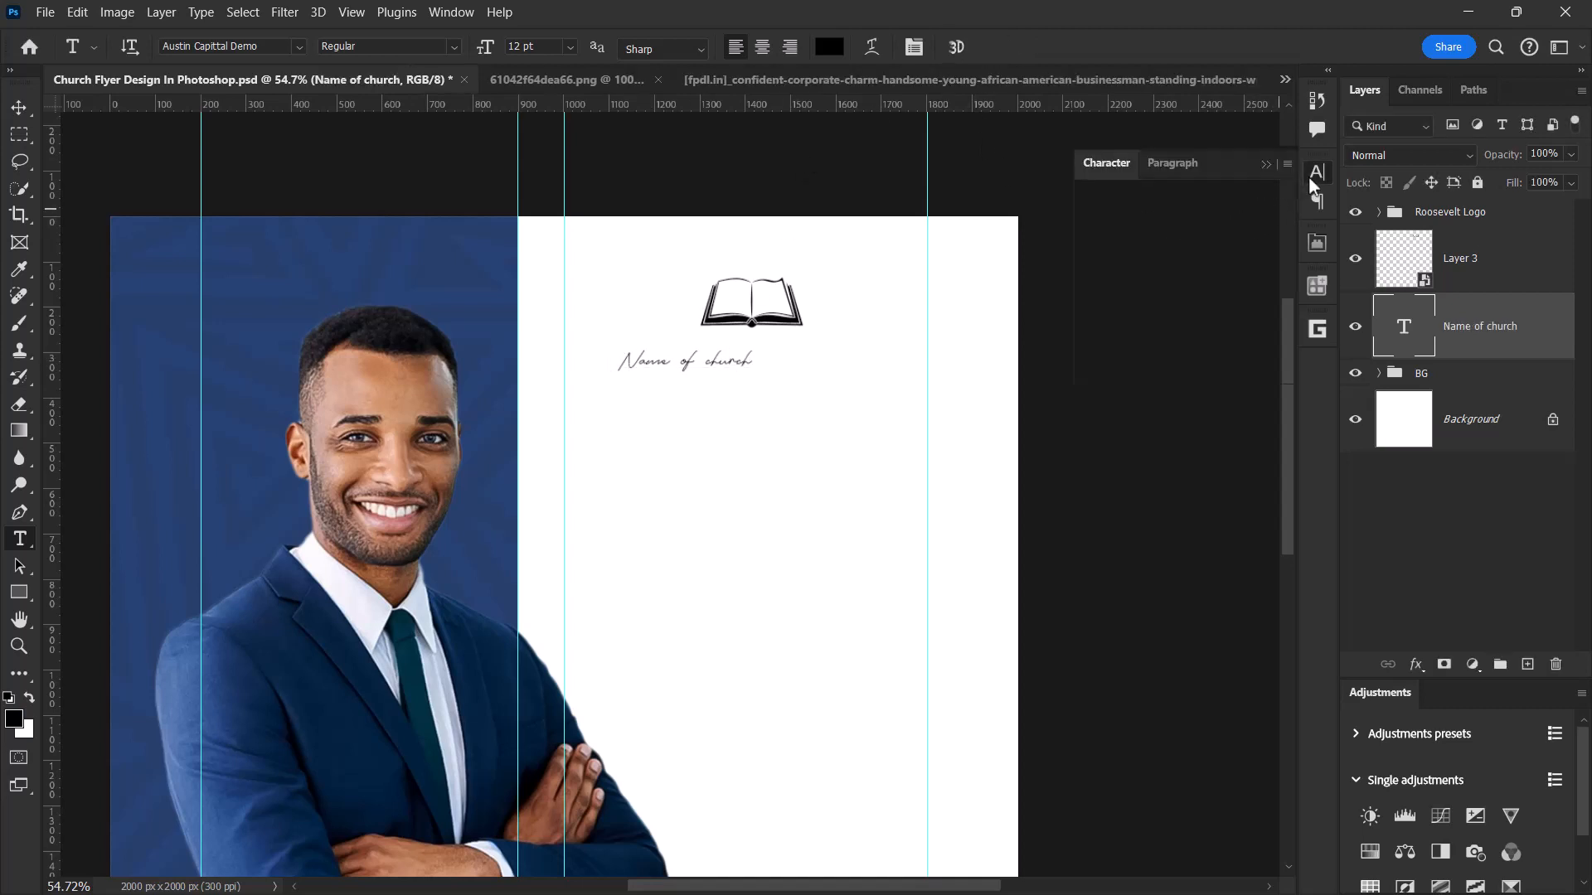
{"action": "left_click", "coordinate": [20, 115]}
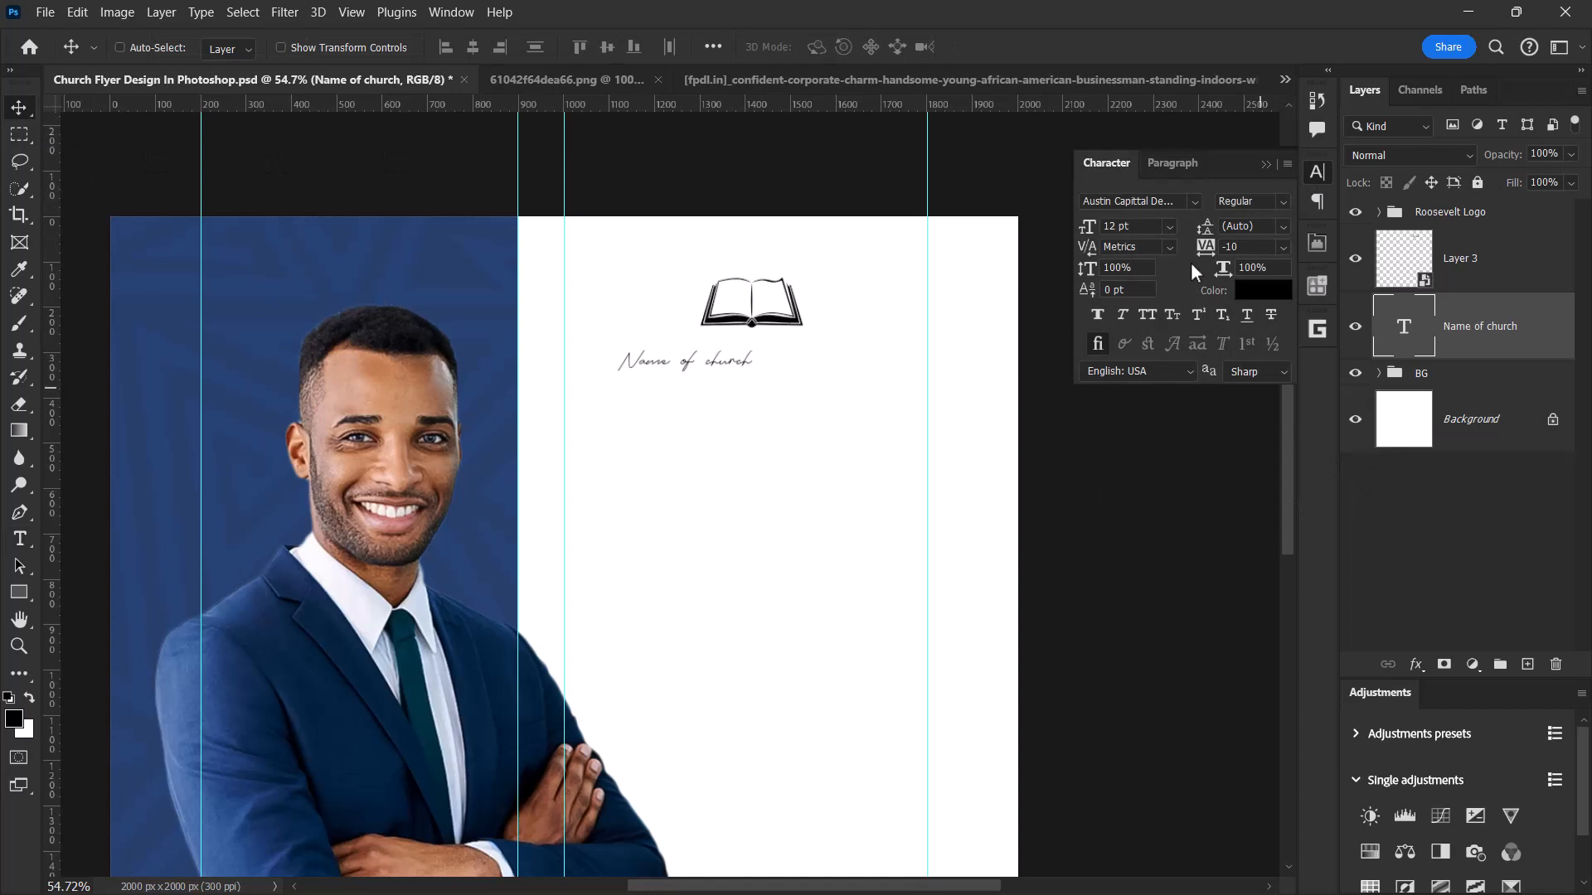
{"action": "left_click", "coordinate": [1195, 202]}
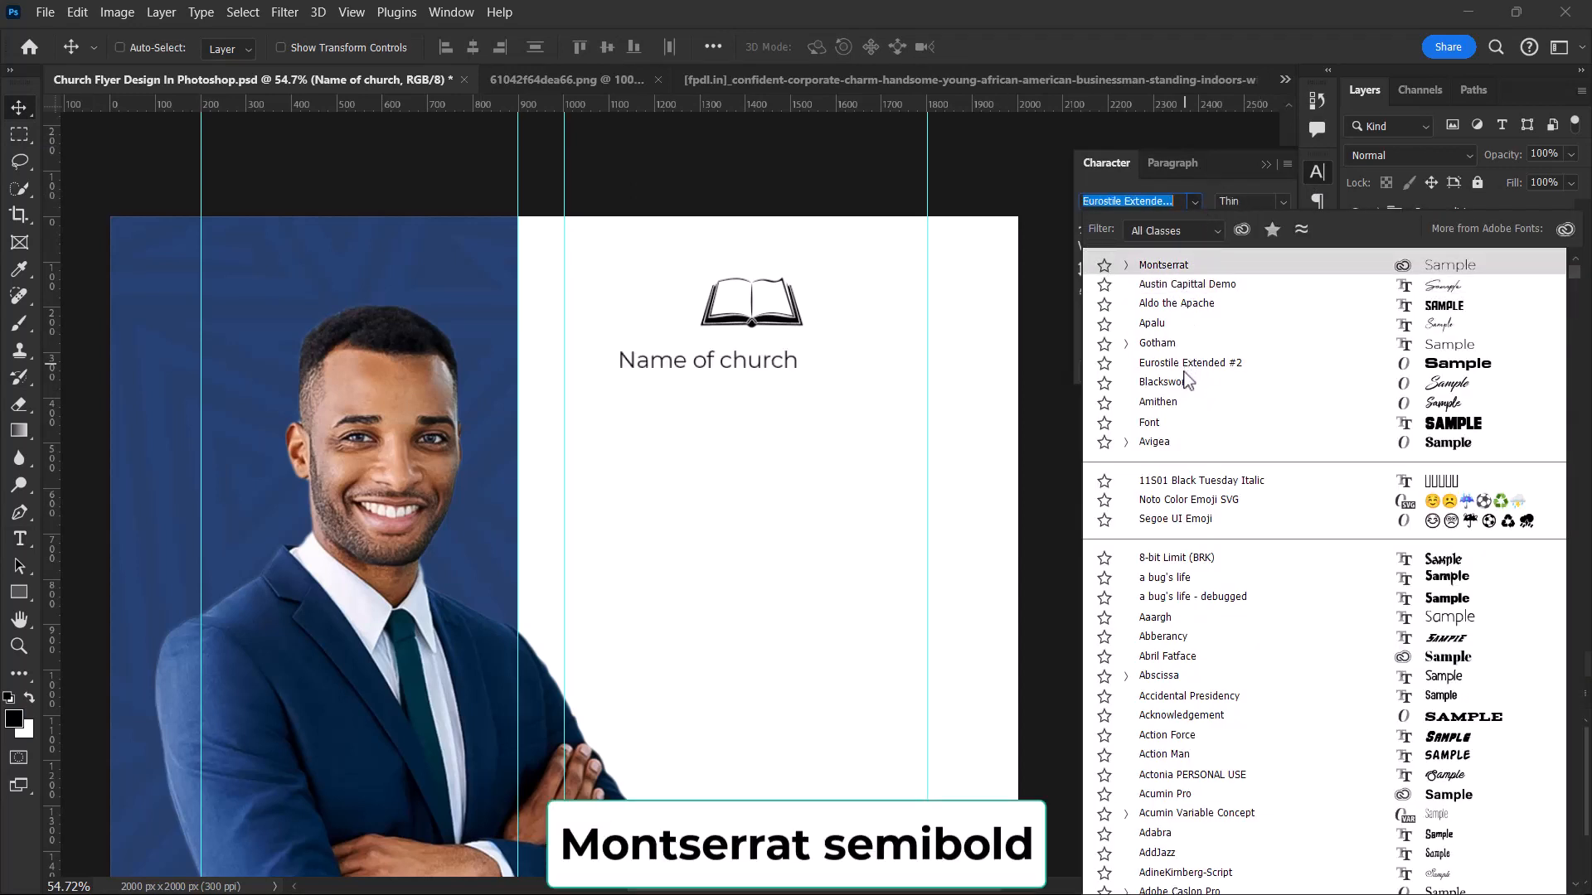
{"action": "left_click", "coordinate": [1161, 267]}
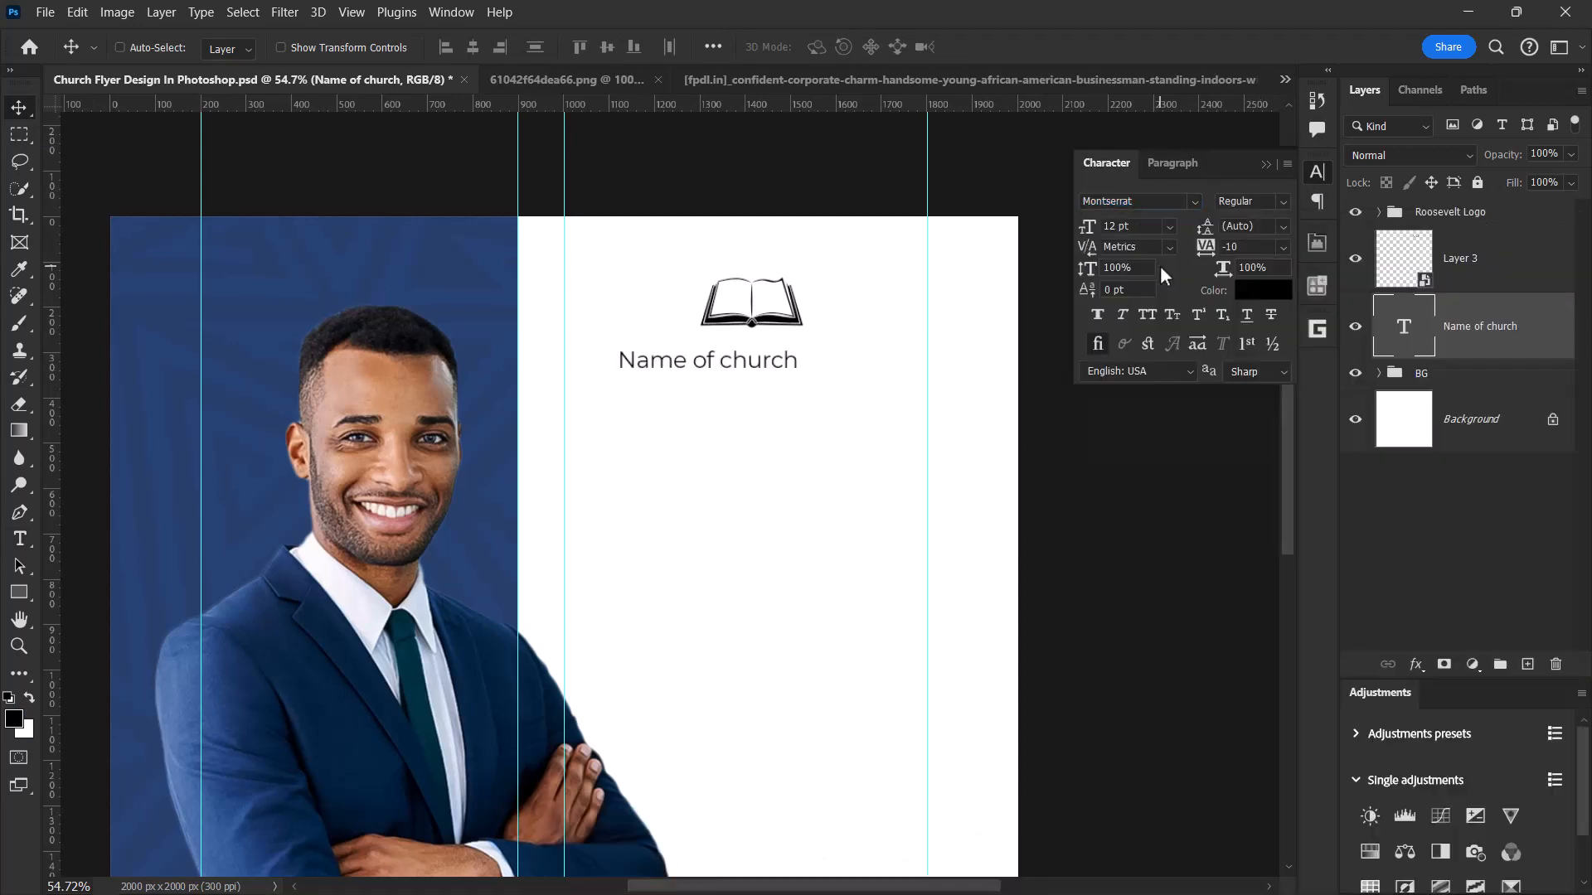
{"action": "left_click", "coordinate": [1281, 205]}
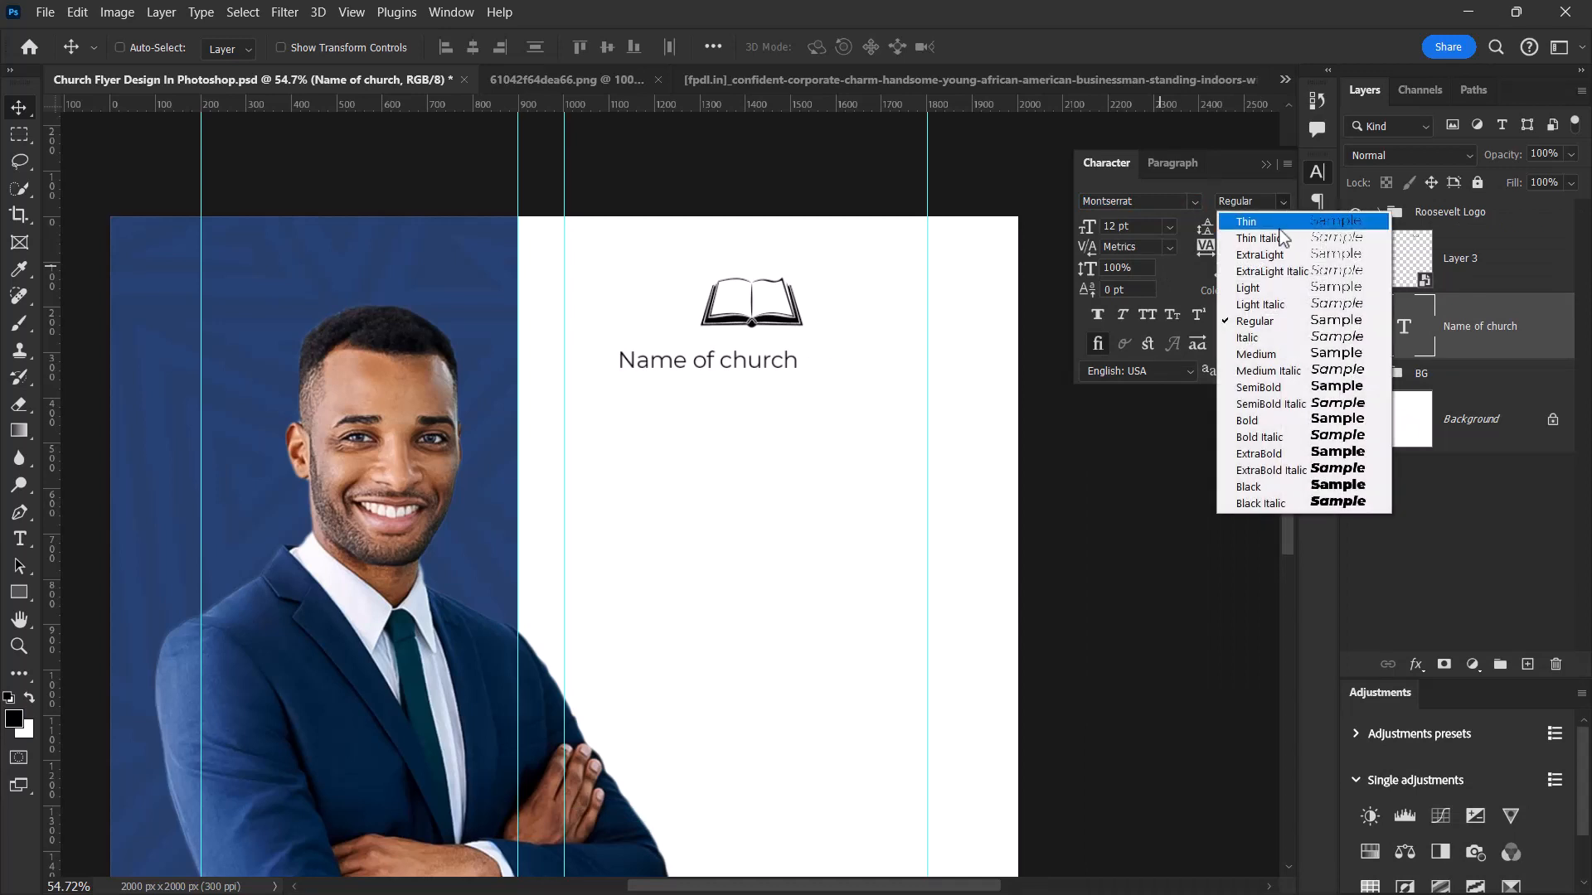
{"action": "left_click", "coordinate": [1258, 390]}
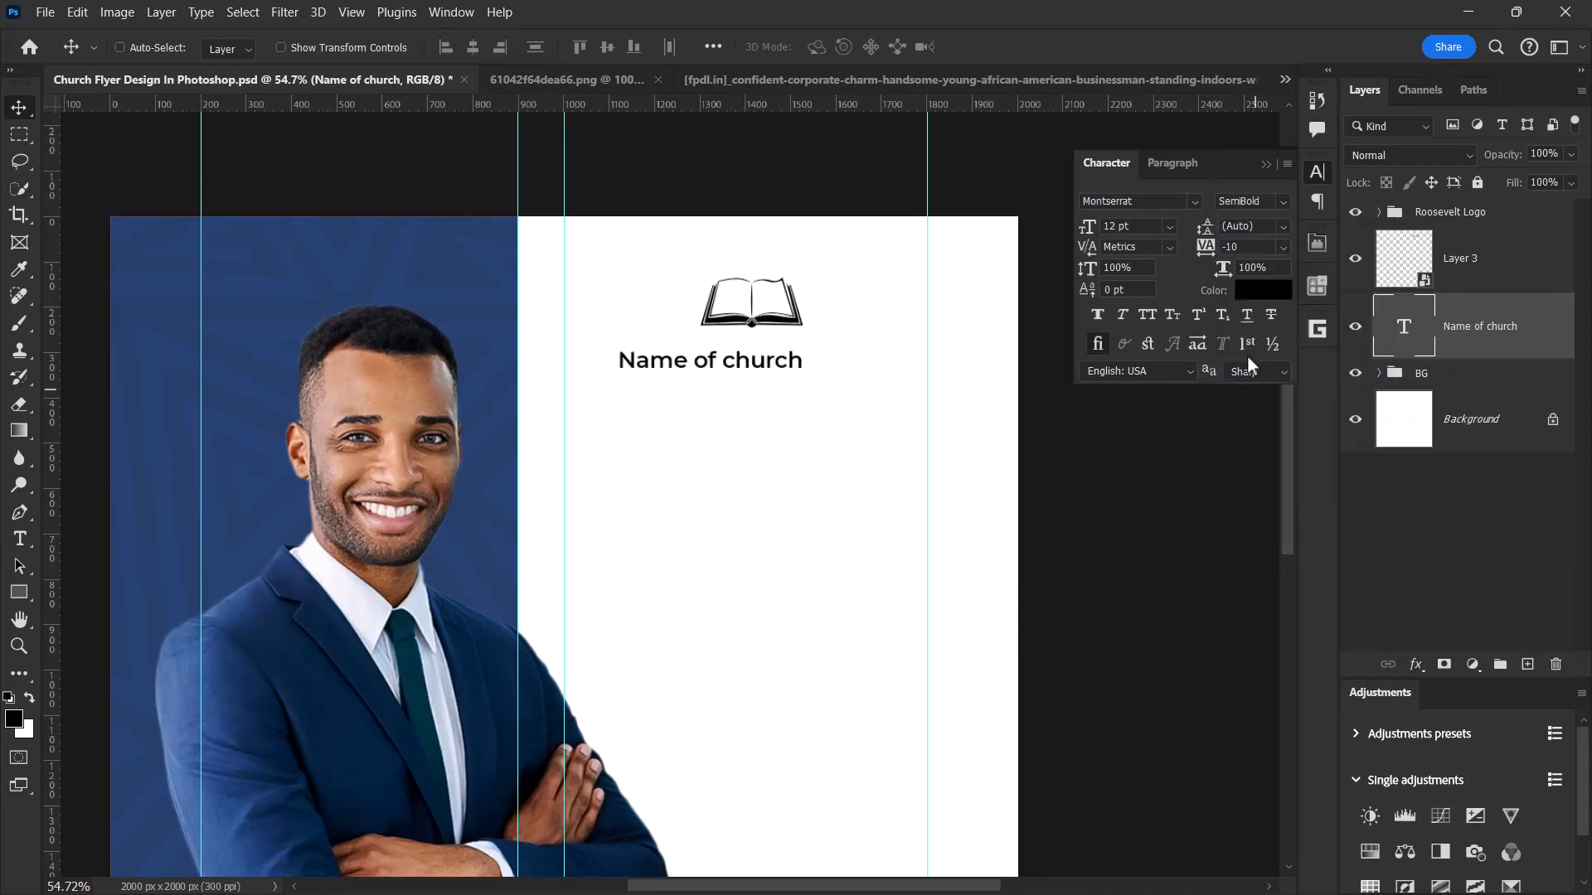
- Set the church name text in all caps with a tracking of 200
{"action": "left_click", "coordinate": [1146, 316]}
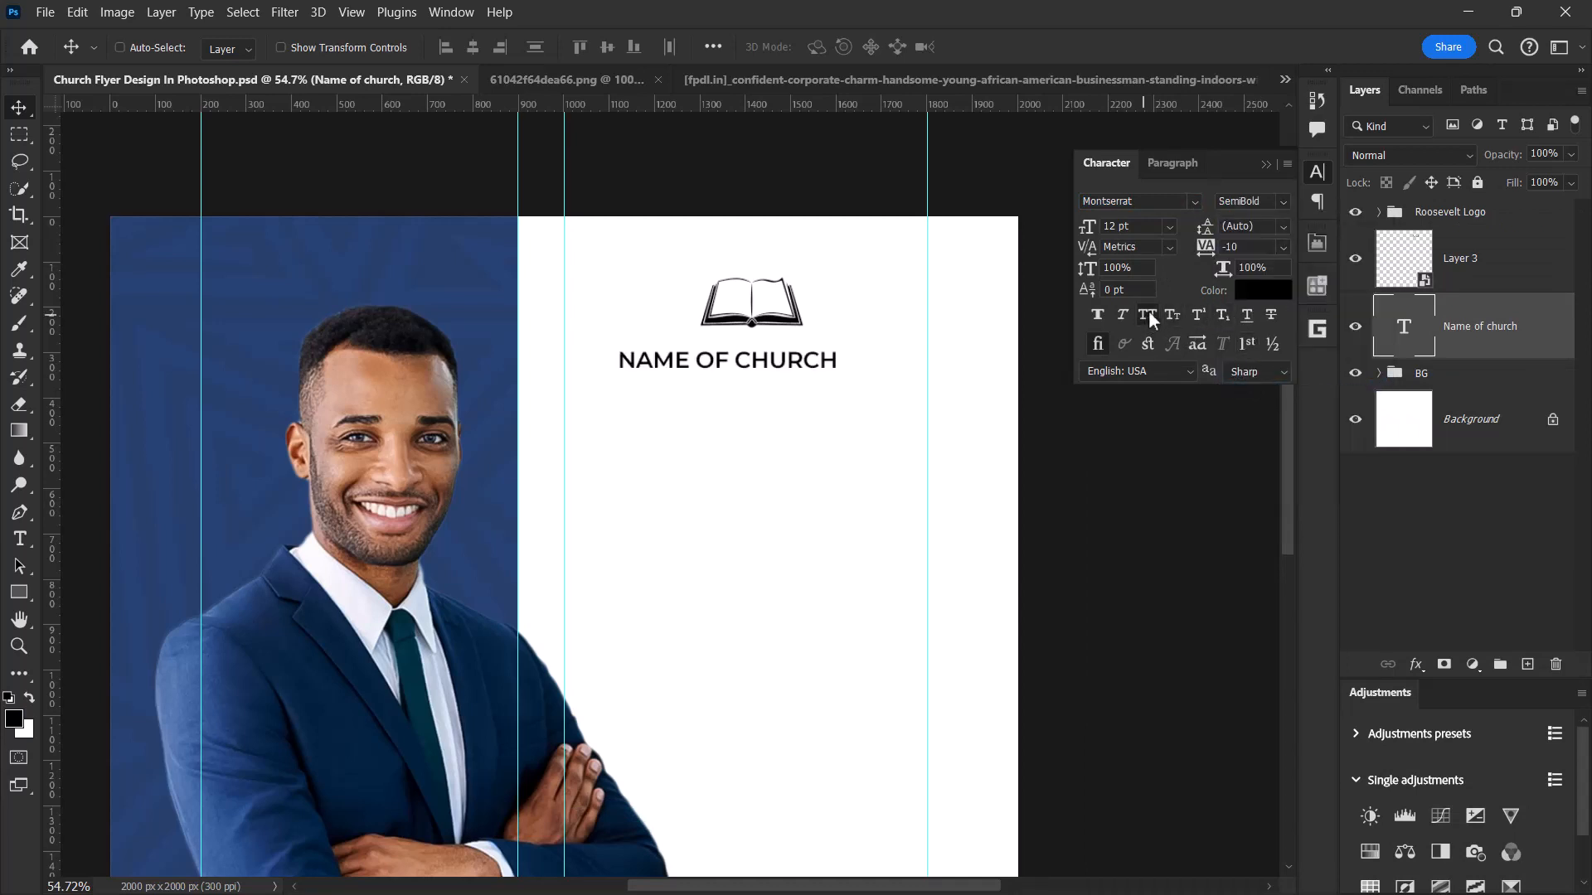
{"action": "left_click", "coordinate": [1235, 247]}
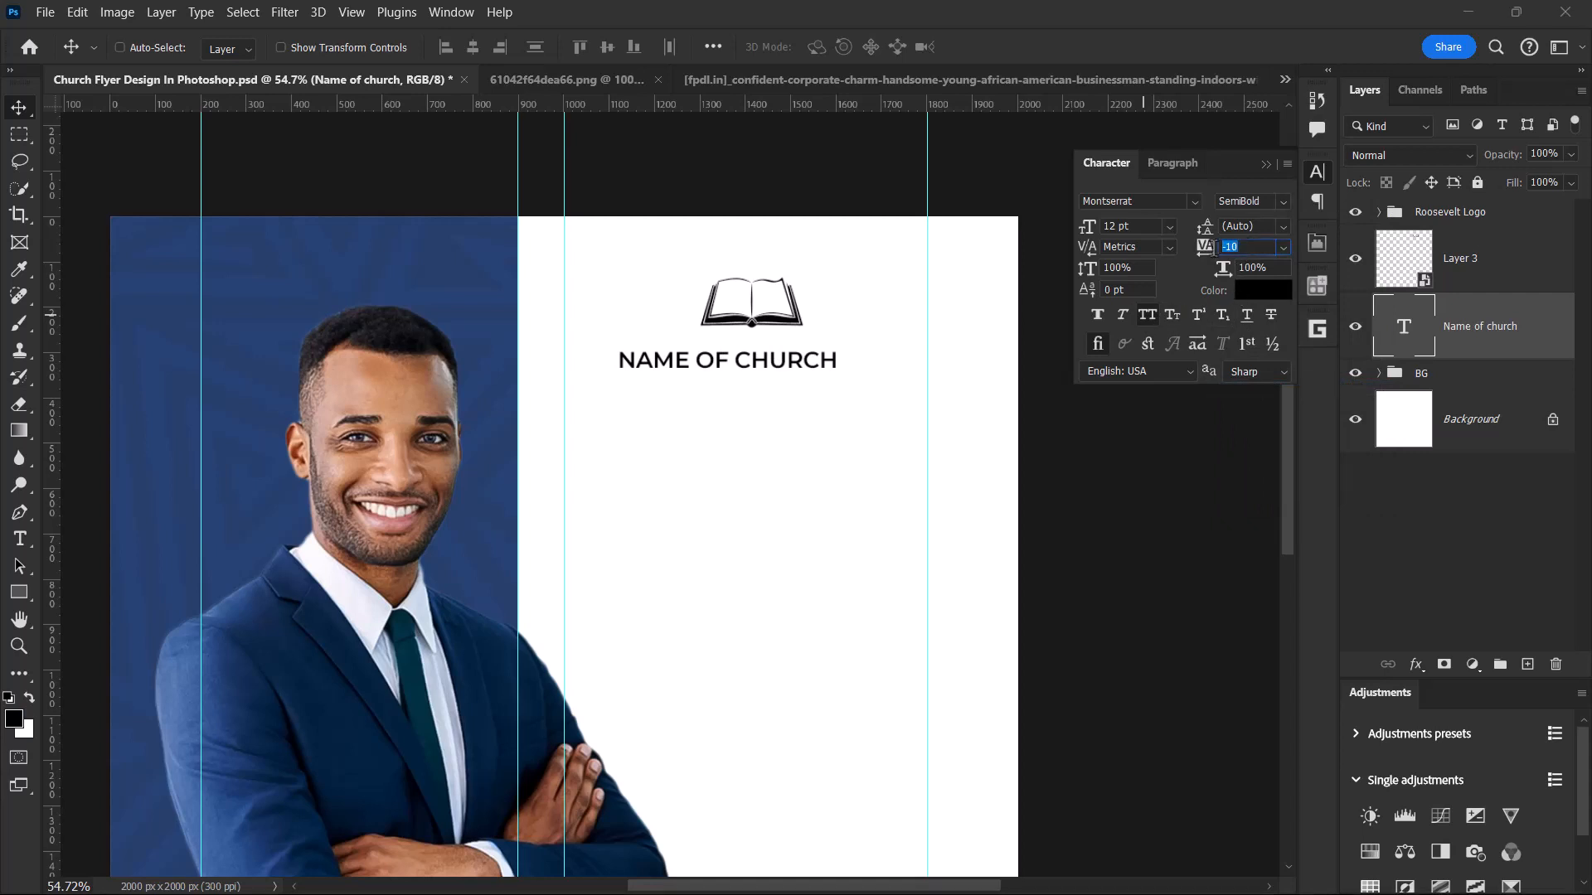
{"action": "key", "text": "Return"}
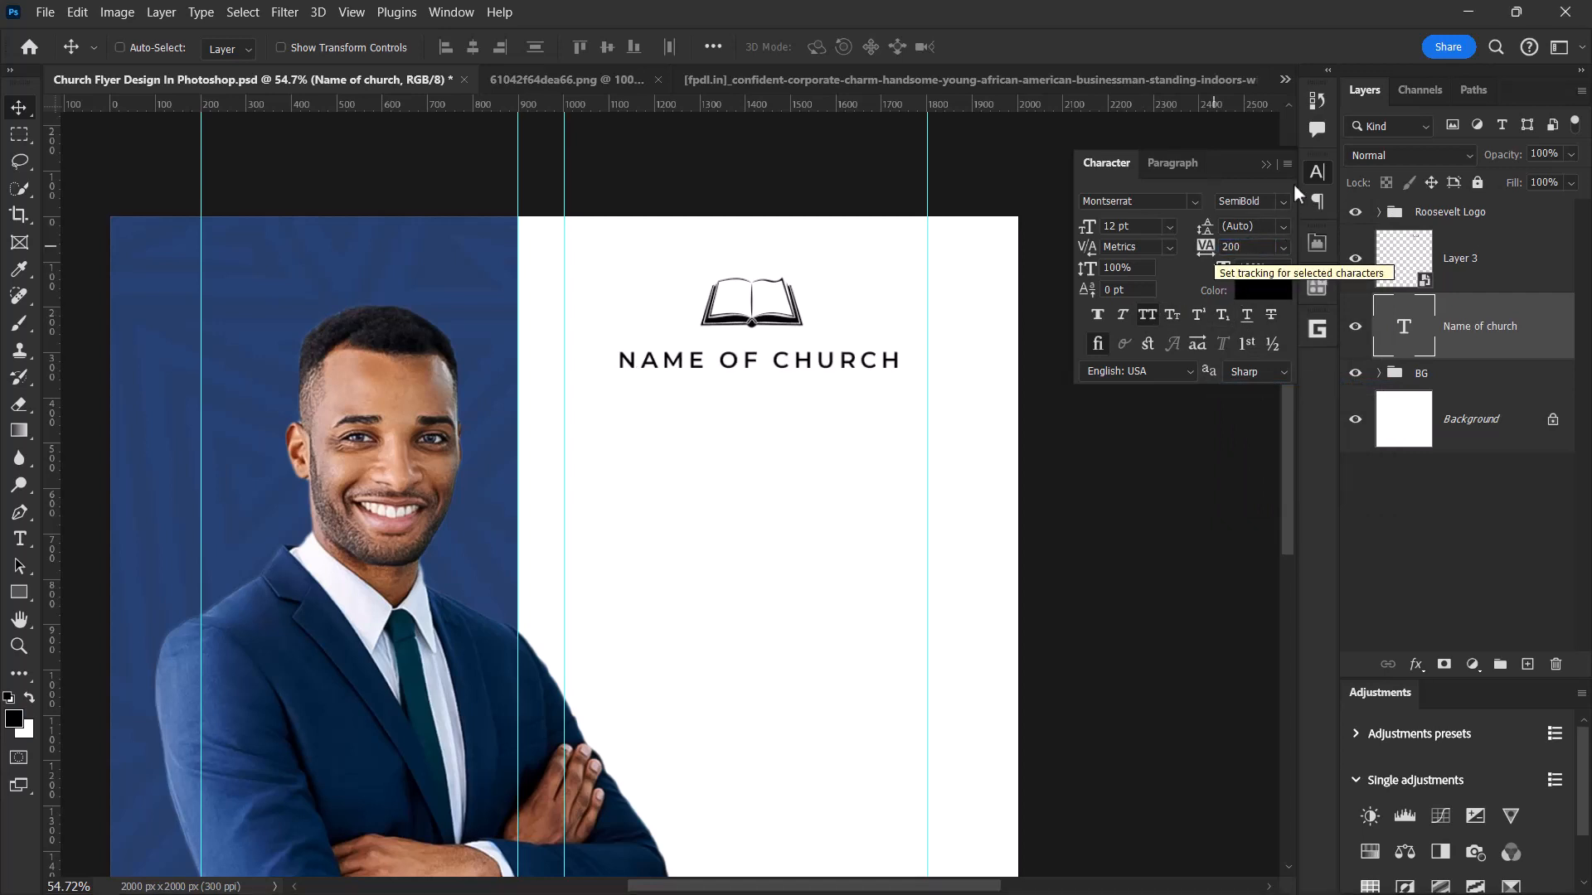
{"action": "left_click", "coordinate": [1266, 164]}
- Scale the church name text to about 57% and align its horizontal centre with the open book
{"action": "scroll", "coordinate": [829, 302], "scroll_direction": "up", "scroll_amount": 3}
{"action": "key", "text": "ctrl+t"}
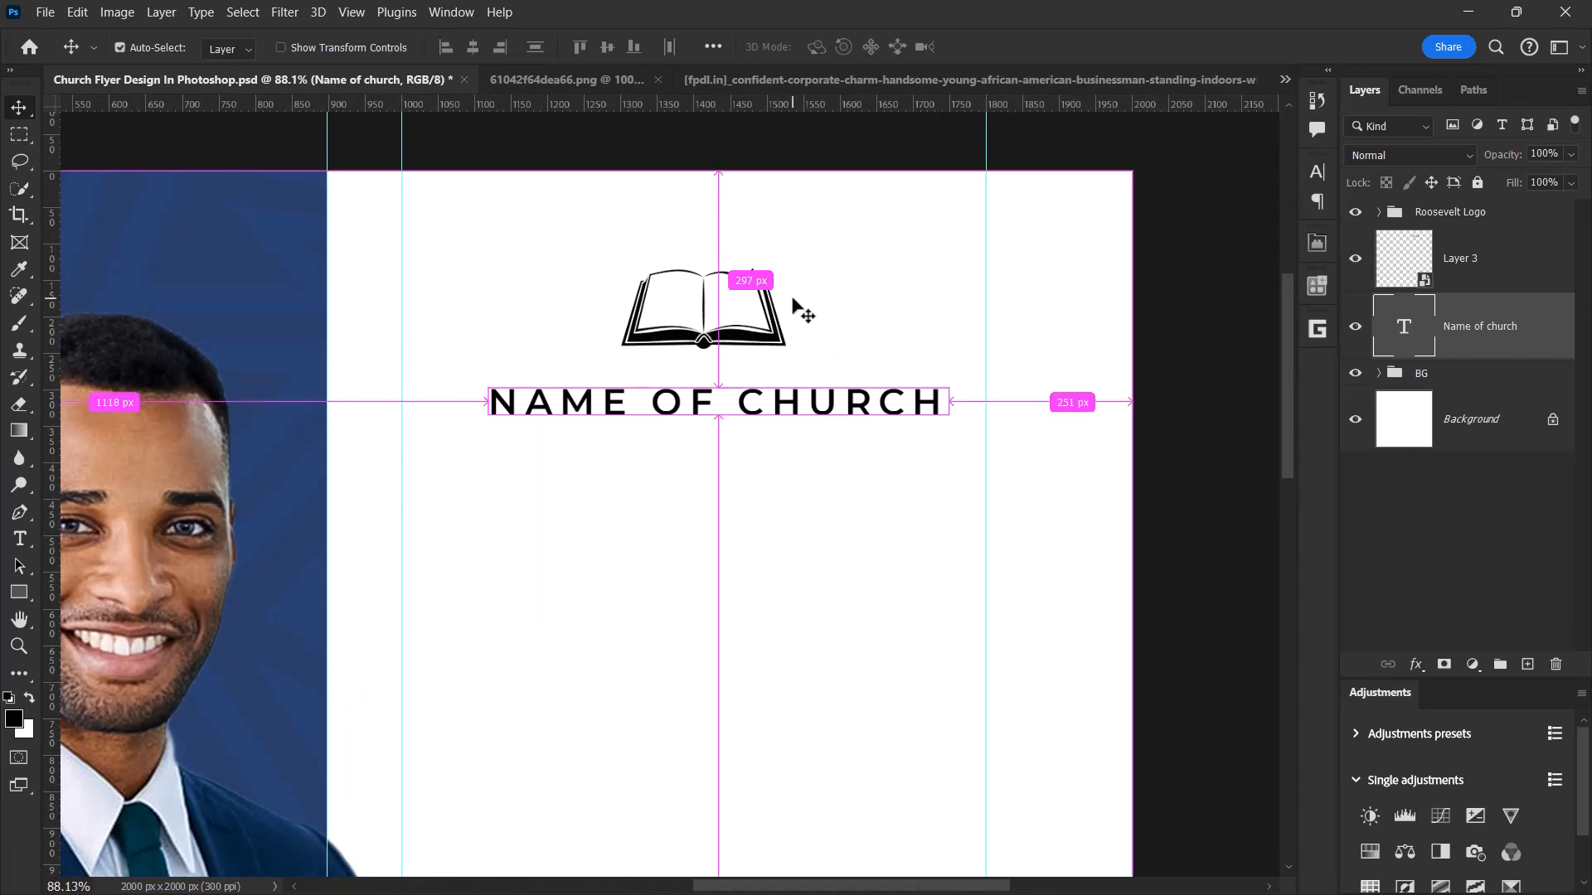
{"action": "left_click_drag", "start_coordinate": [945, 380], "coordinate": [852, 377]}
{"action": "left_click", "coordinate": [1027, 47]}
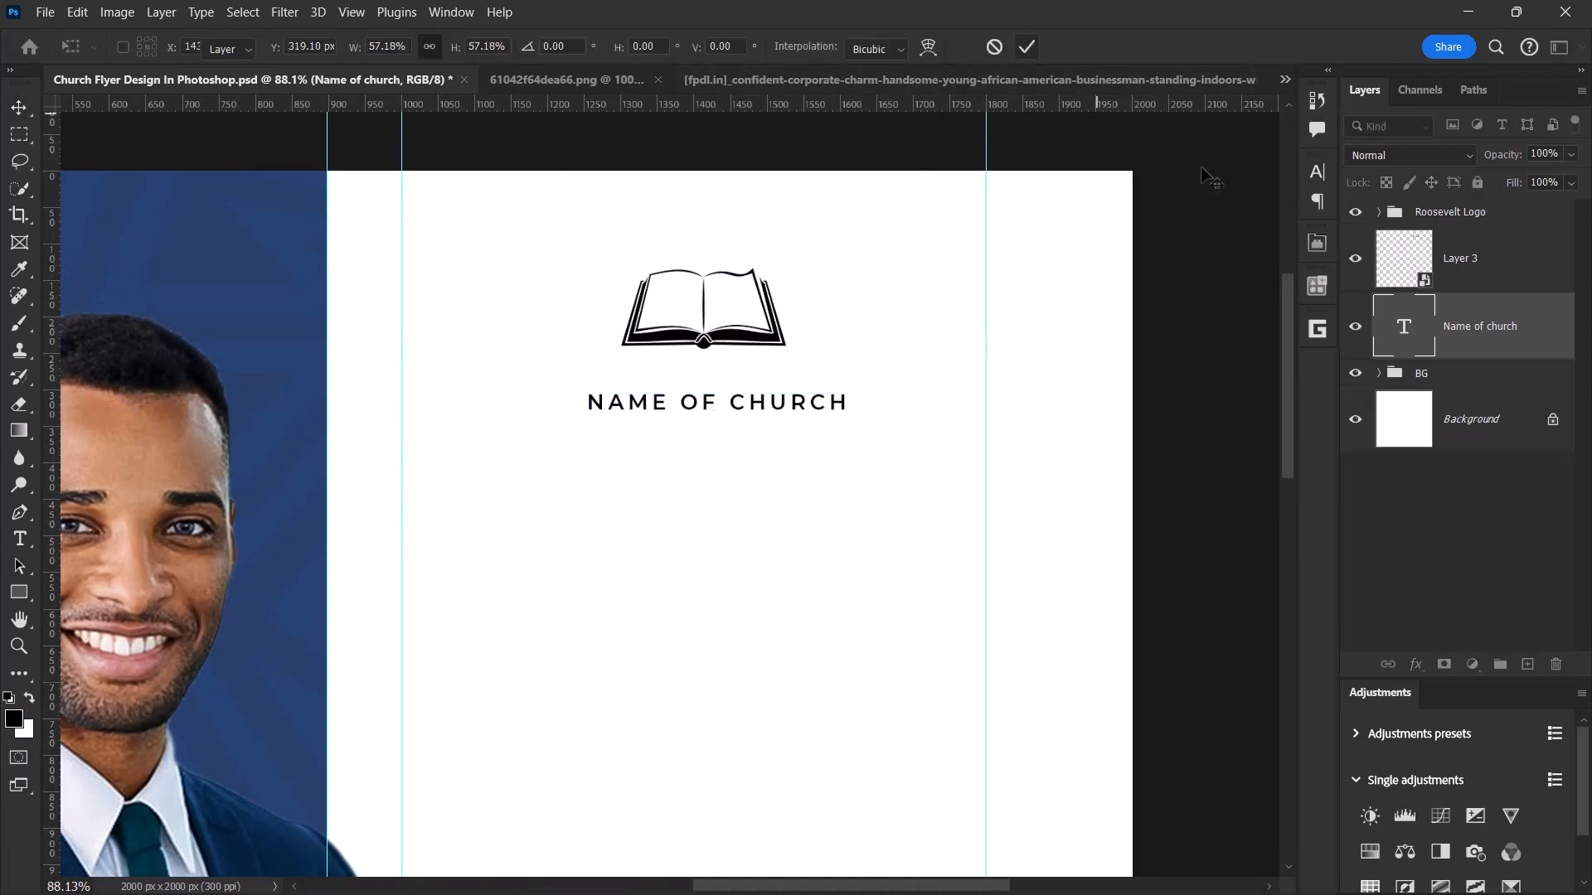
{"action": "left_click", "coordinate": [473, 47]}
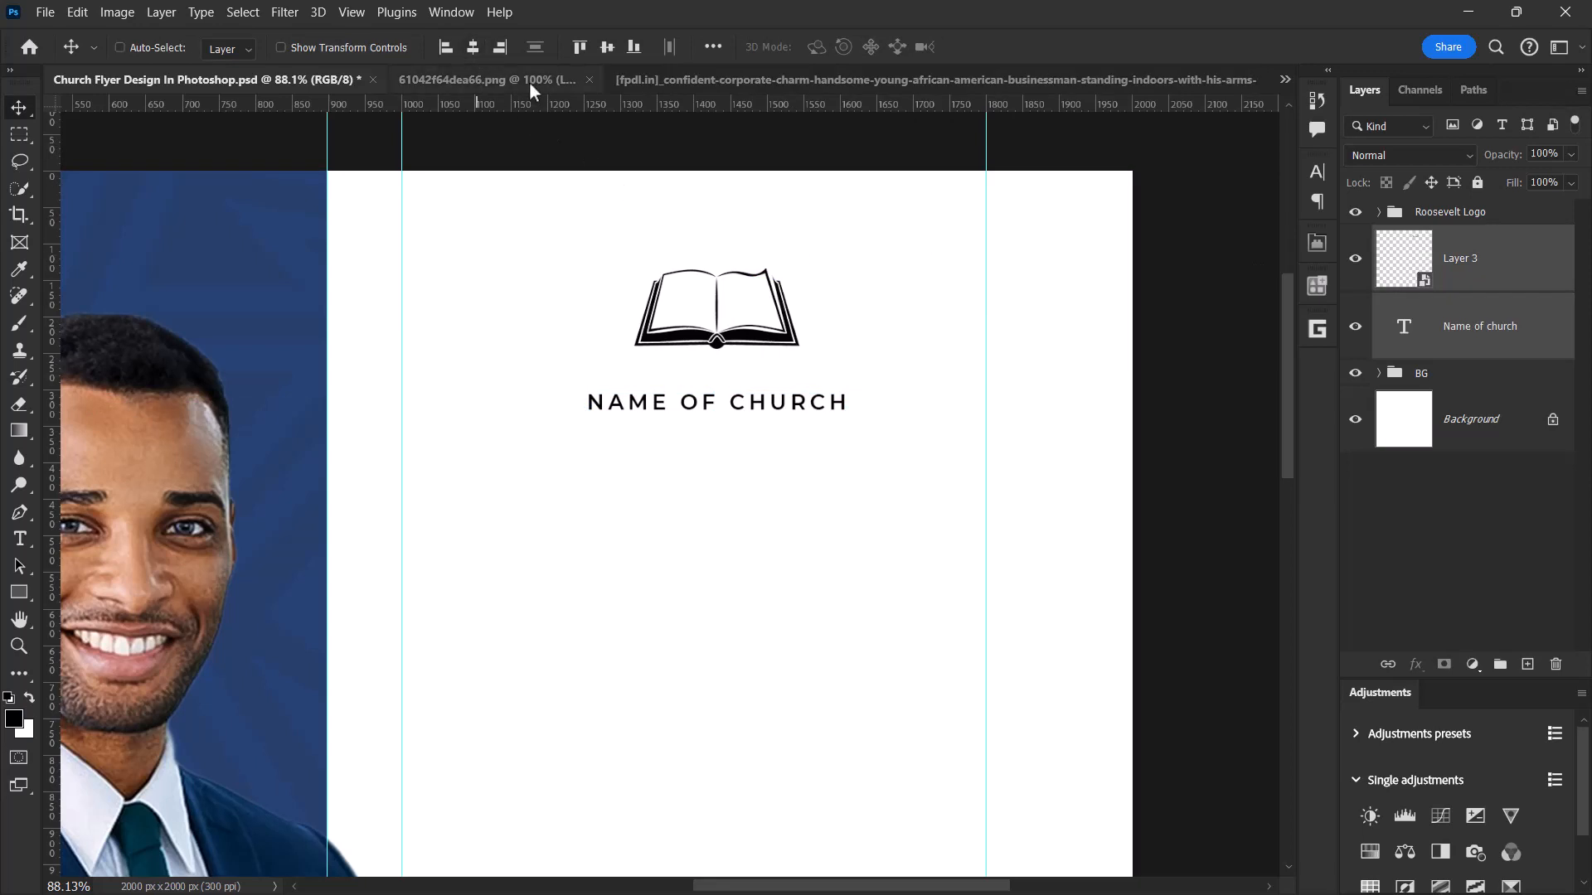
- Move only the church name text up so it sits closely beneath the open book
{"action": "left_click", "coordinate": [1492, 343]}
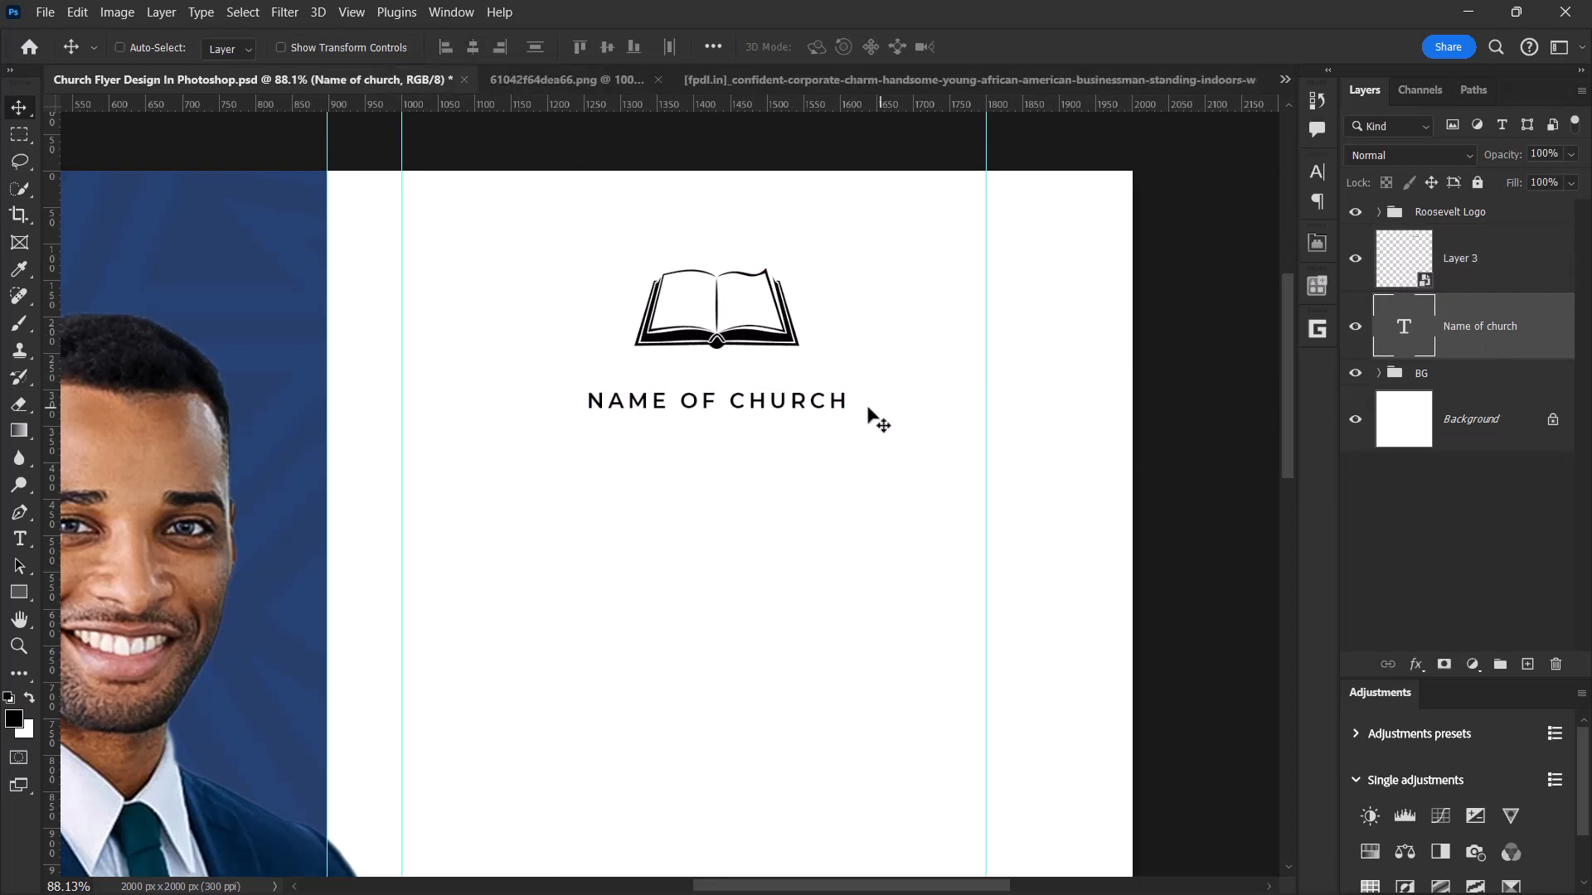
{"action": "left_click_drag", "start_coordinate": [723, 443], "coordinate": [721, 416]}
{"action": "key", "text": "Up"}
{"action": "key", "text": "Up"}
{"action": "key", "text": "Up"}
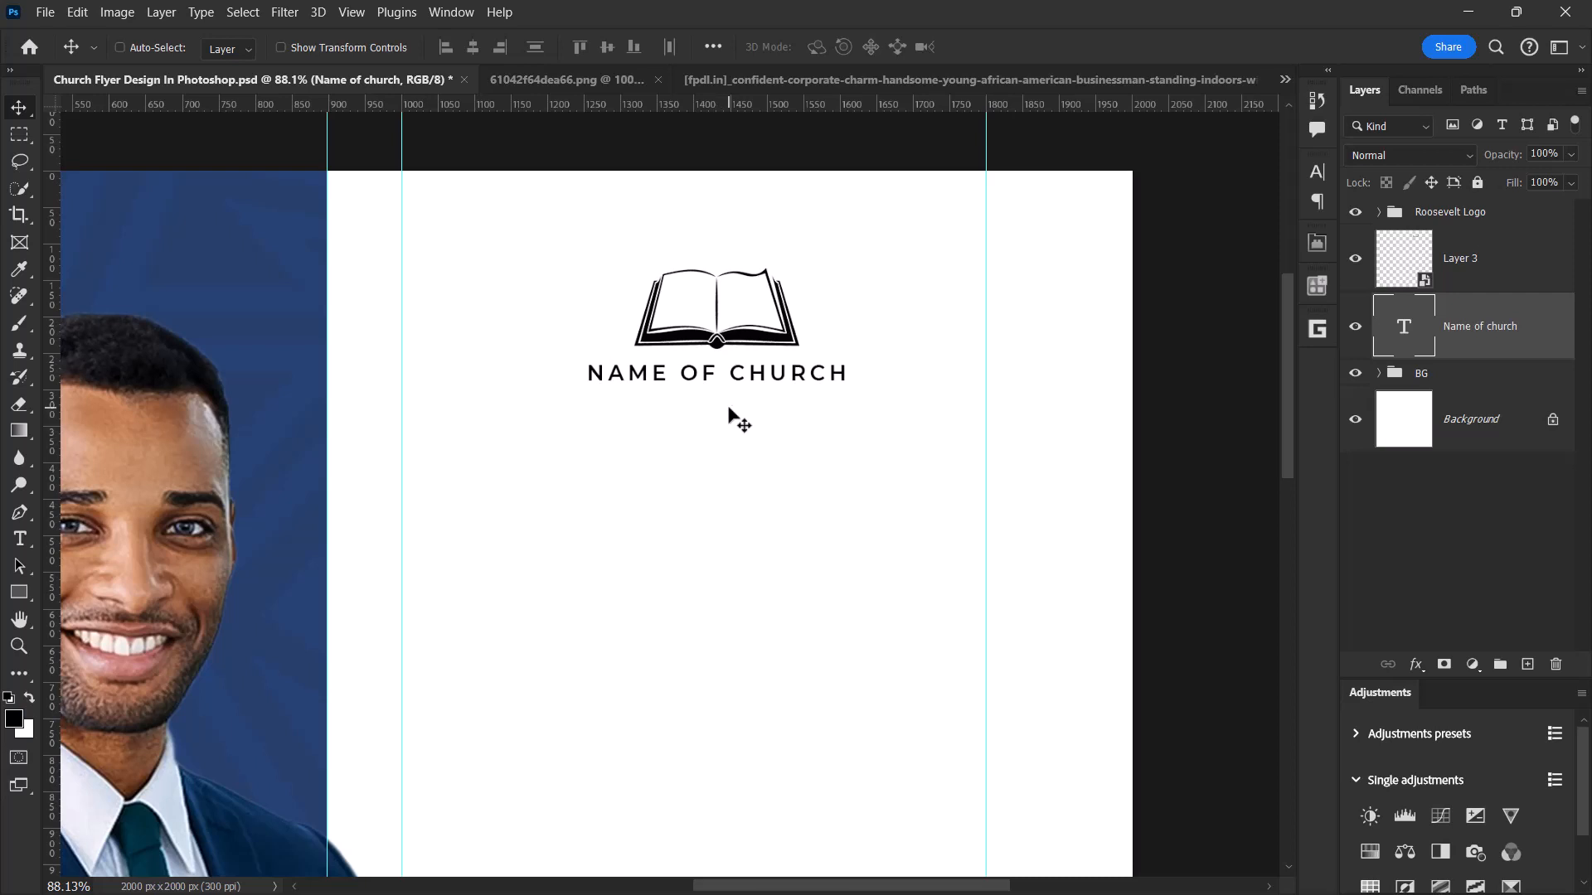
- Scale the church name text down to about 92% around its centre
{"action": "key", "text": "ctrl+t"}
{"action": "scroll", "coordinate": [799, 298], "scroll_direction": "up", "scroll_amount": 3}
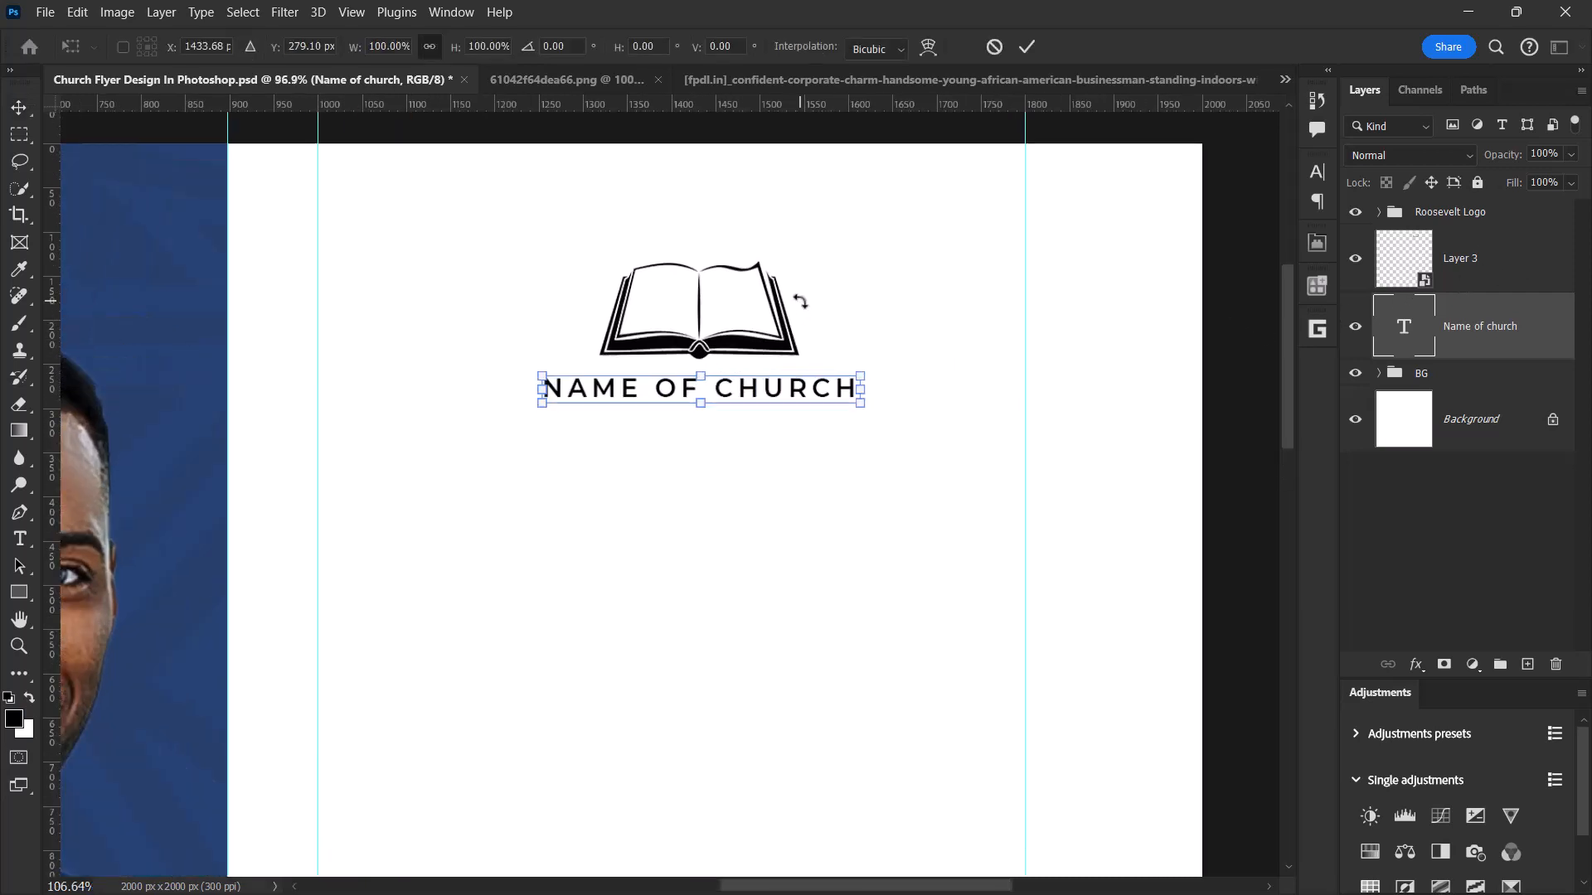
{"action": "left_click_drag", "start_coordinate": [867, 398], "coordinate": [858, 389]}
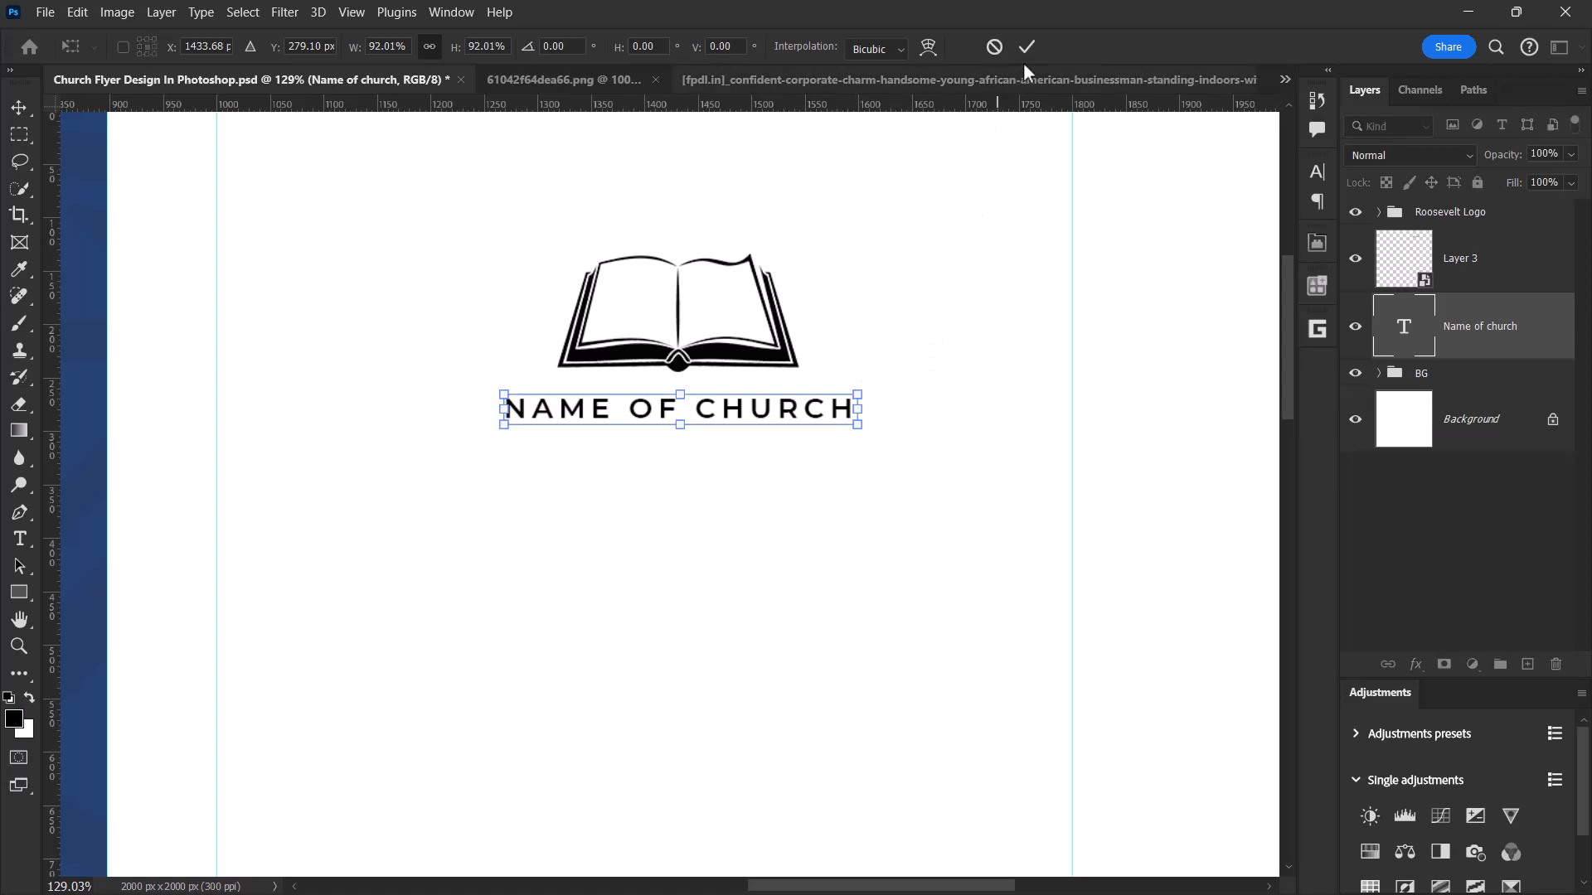
{"action": "left_click", "coordinate": [1027, 47]}
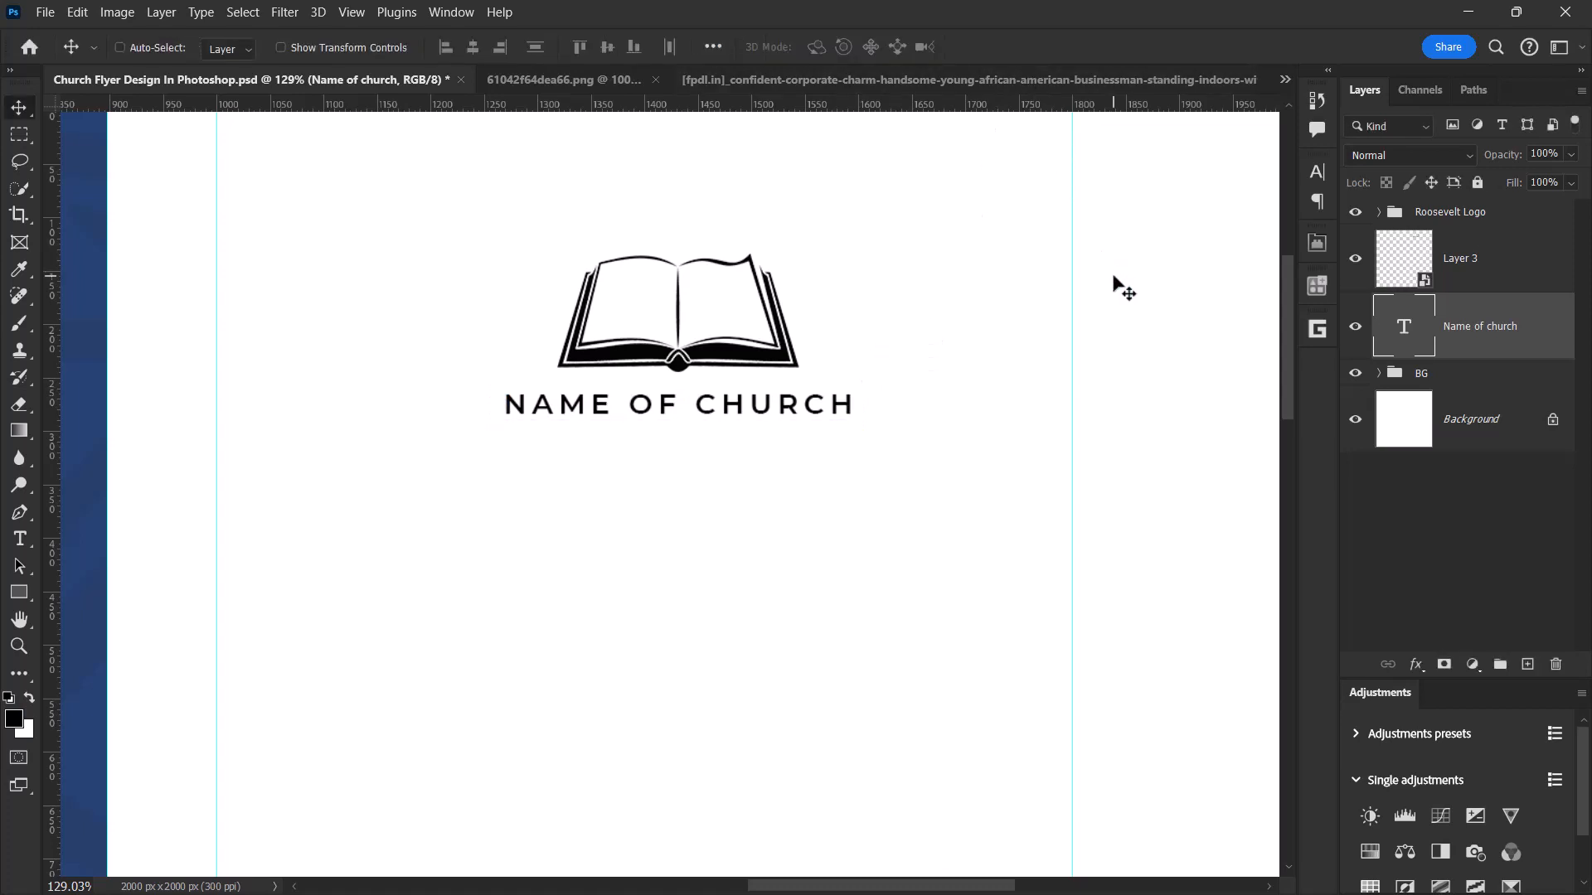
- Group the open book and church name layers and name the group Logo
{"action": "left_click", "coordinate": [1503, 284], "text": "shift"}
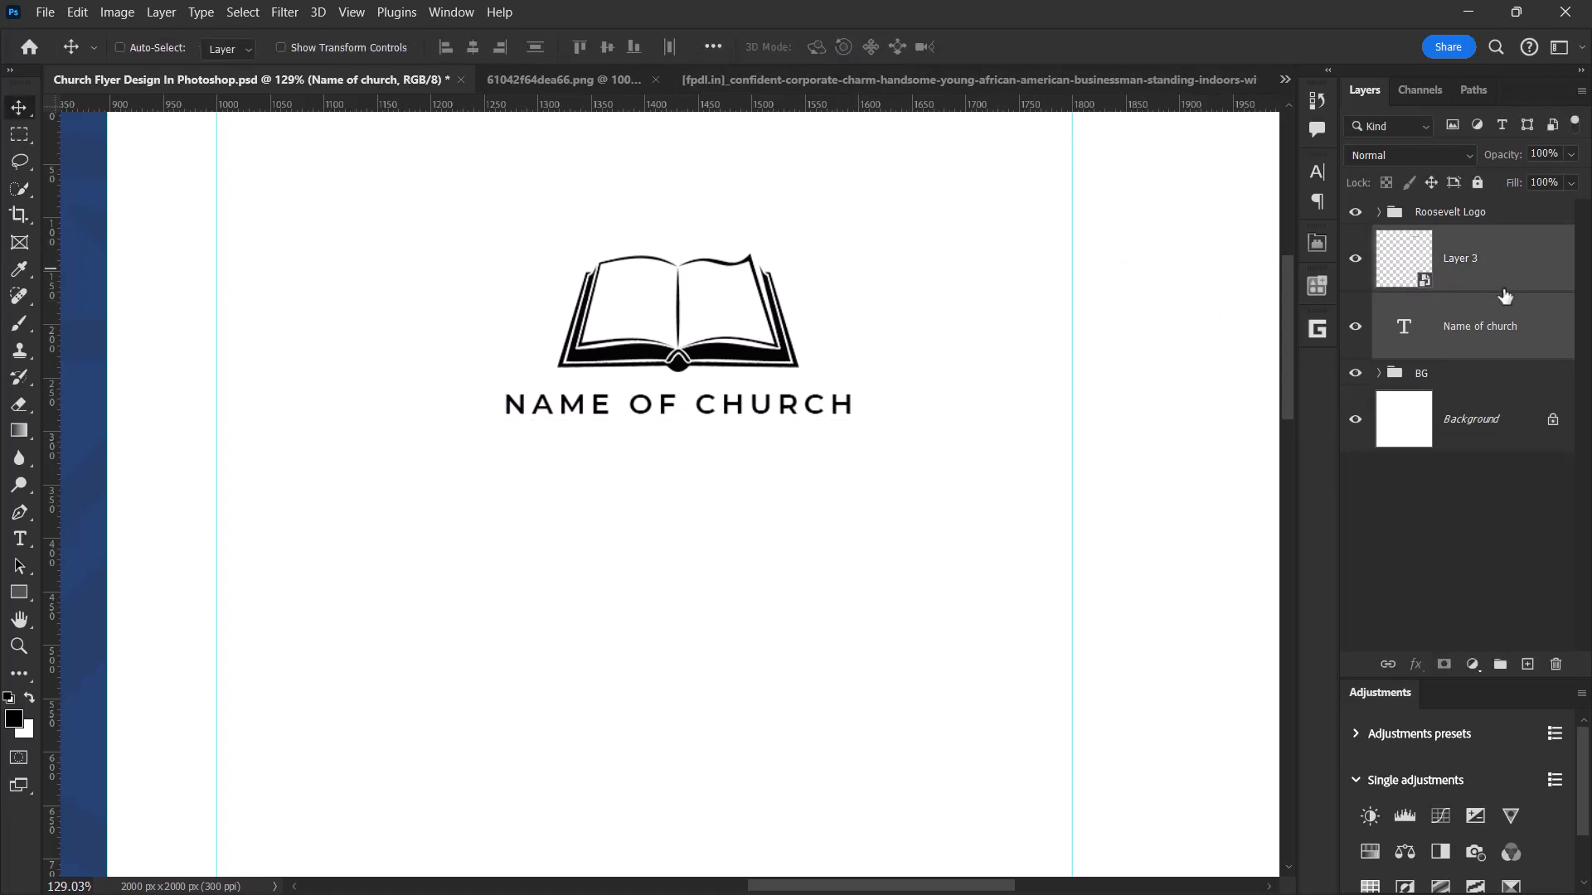
{"action": "left_click", "coordinate": [1501, 665]}
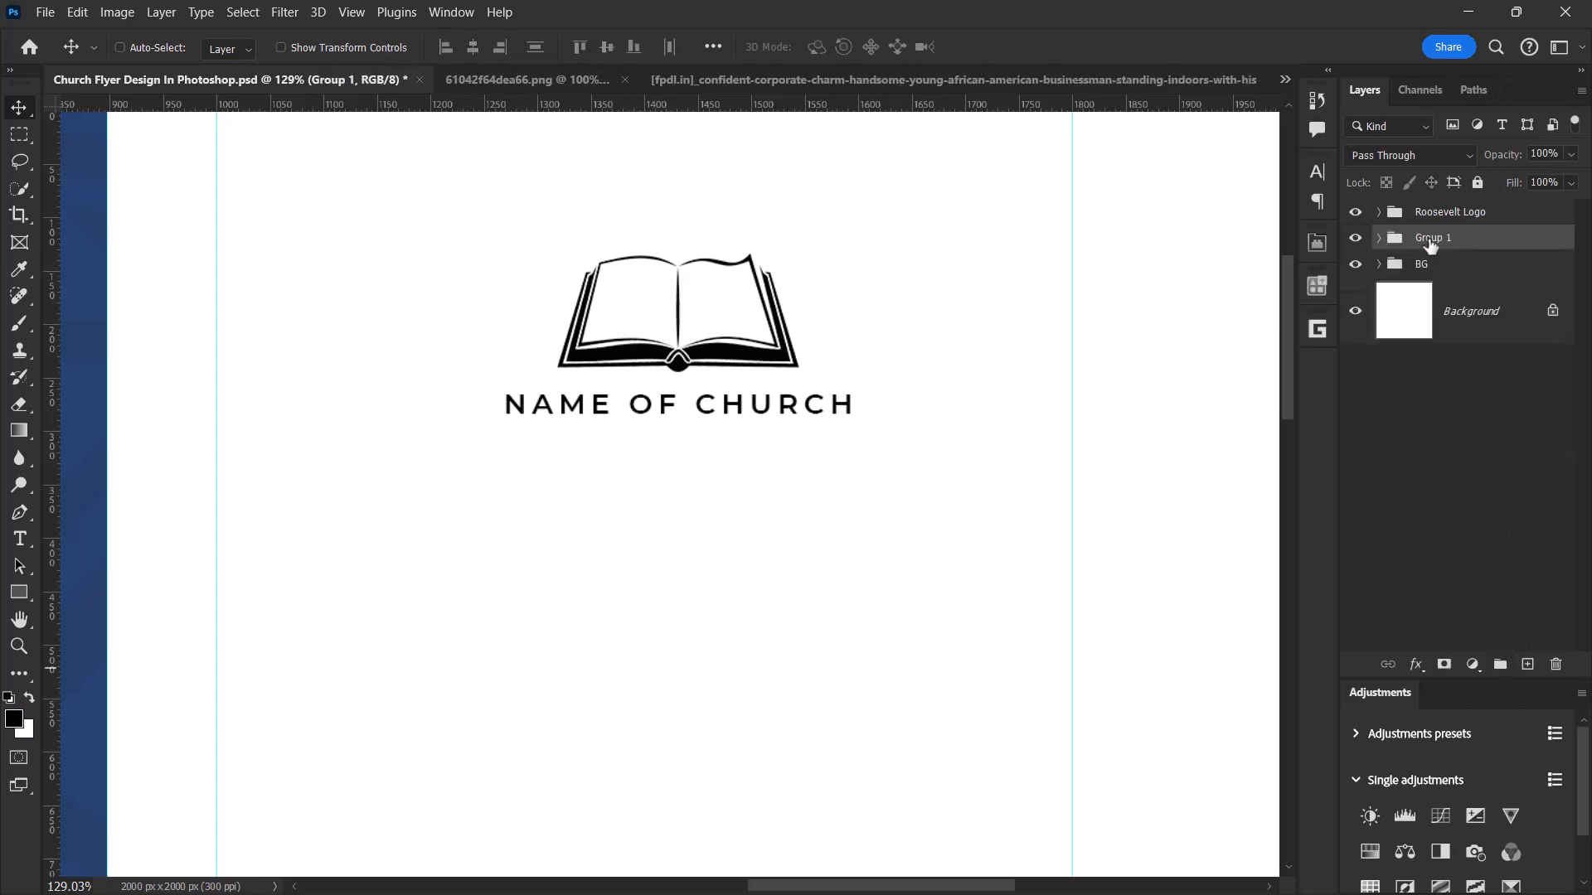
{"action": "double_click", "coordinate": [1430, 239]}
{"action": "key", "text": "Return"}
{"action": "key", "text": "ctrl+0"}
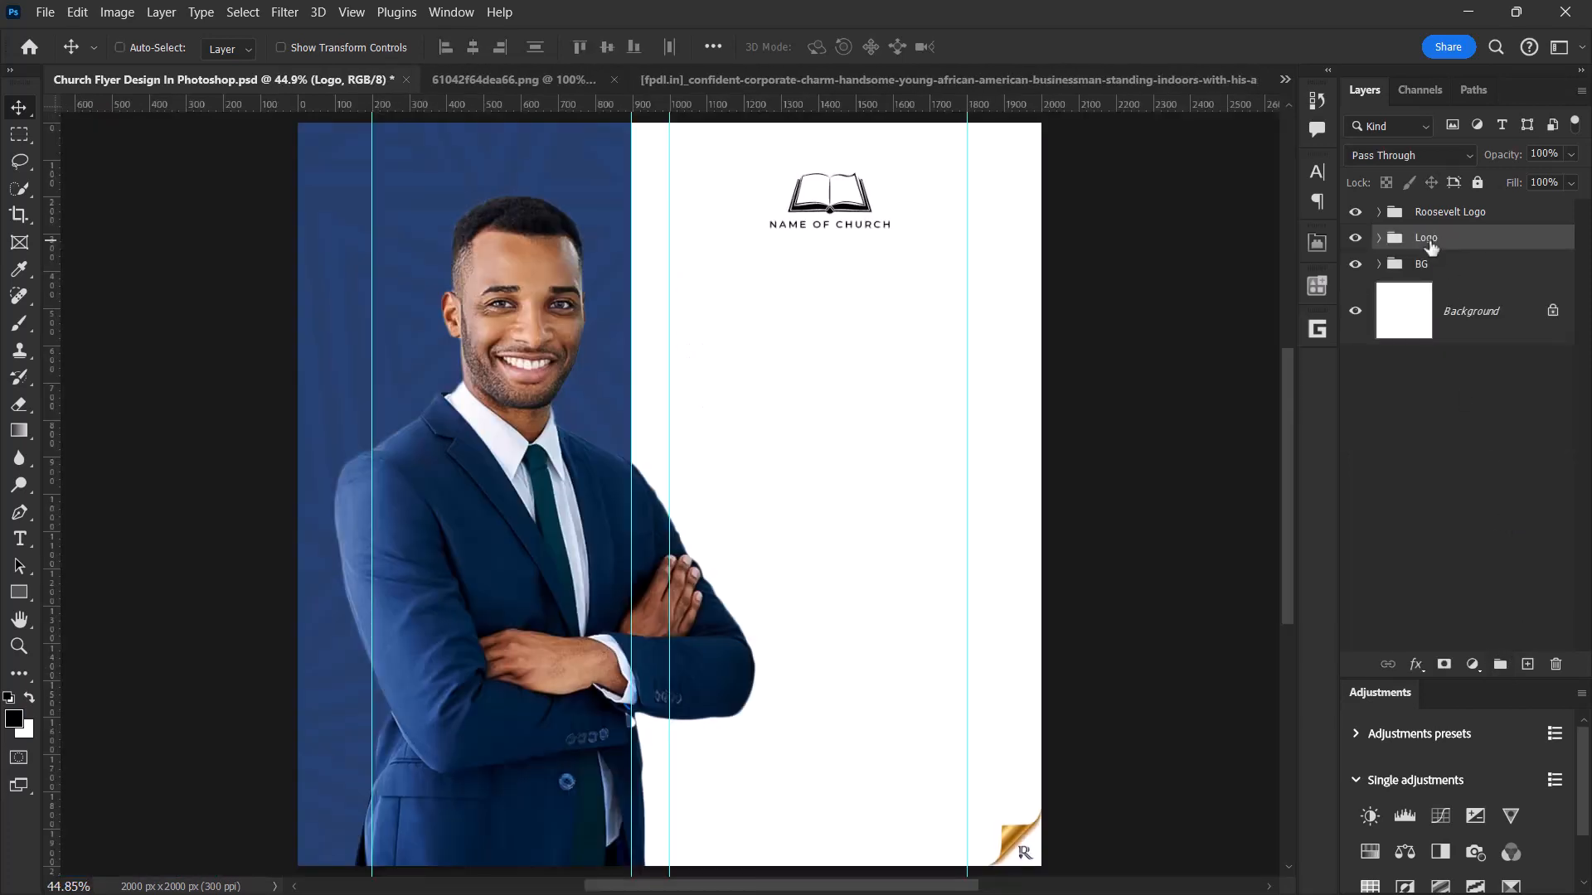
- Shift the Logo group slightly to the left within the flyer's white area
{"action": "scroll", "coordinate": [871, 353], "scroll_direction": "down", "scroll_amount": 6}
{"action": "scroll", "coordinate": [836, 274], "scroll_direction": "up", "scroll_amount": 6}
{"action": "scroll", "coordinate": [836, 273], "scroll_direction": "up", "scroll_amount": 1}
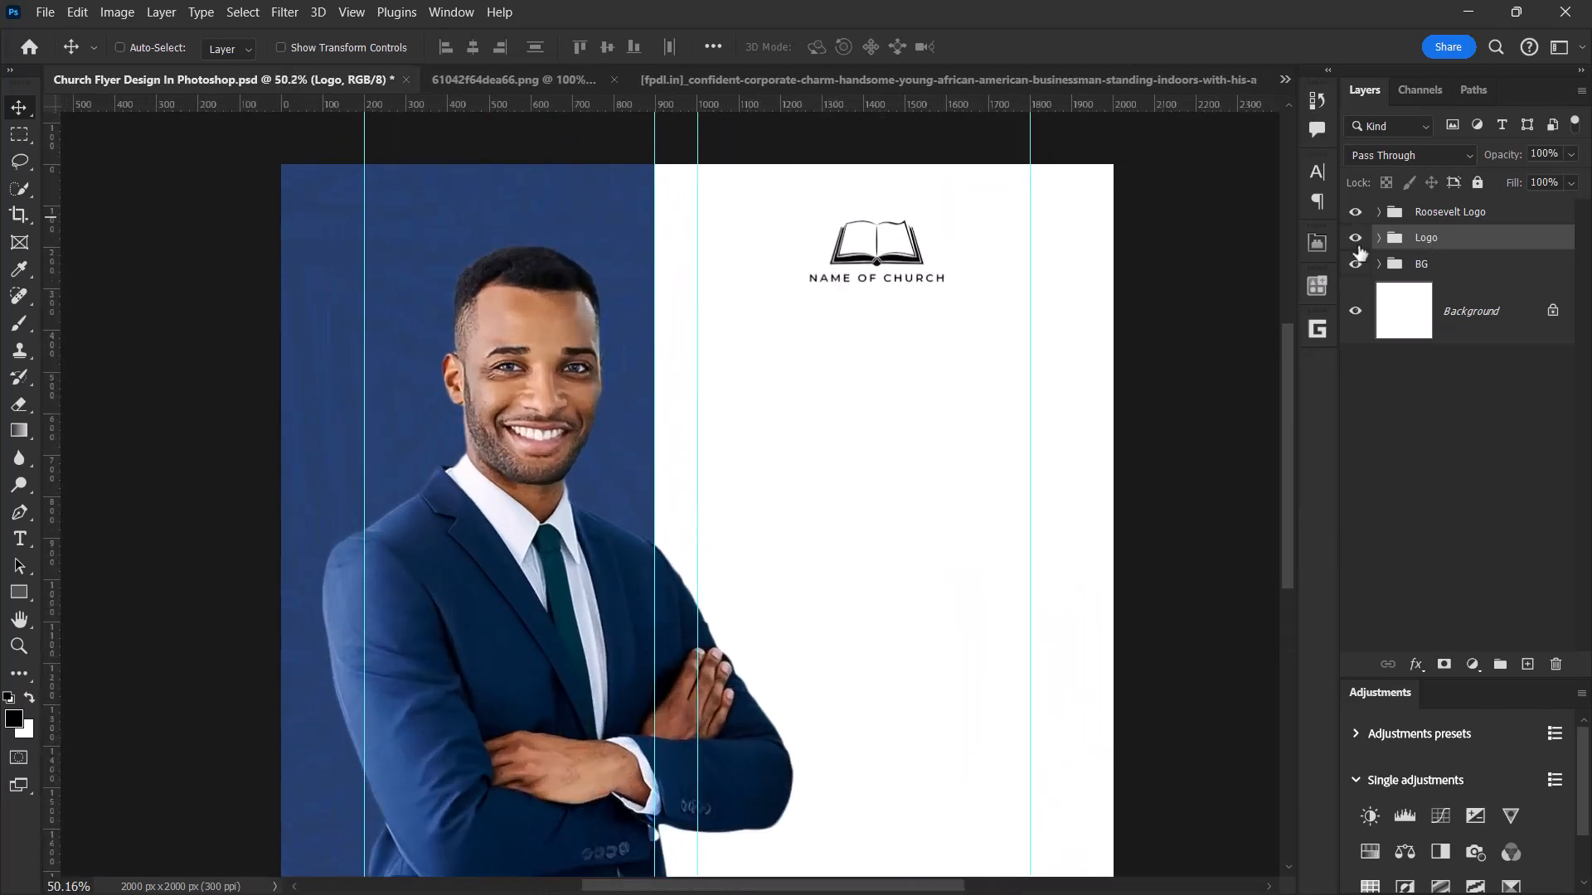
{"action": "left_click_drag", "start_coordinate": [884, 257], "coordinate": [878, 257]}
- Add the two-line text "SUNDAY SERVICE" below the logo, on a new layer directly above the BG group
{"action": "left_click", "coordinate": [1423, 272]}
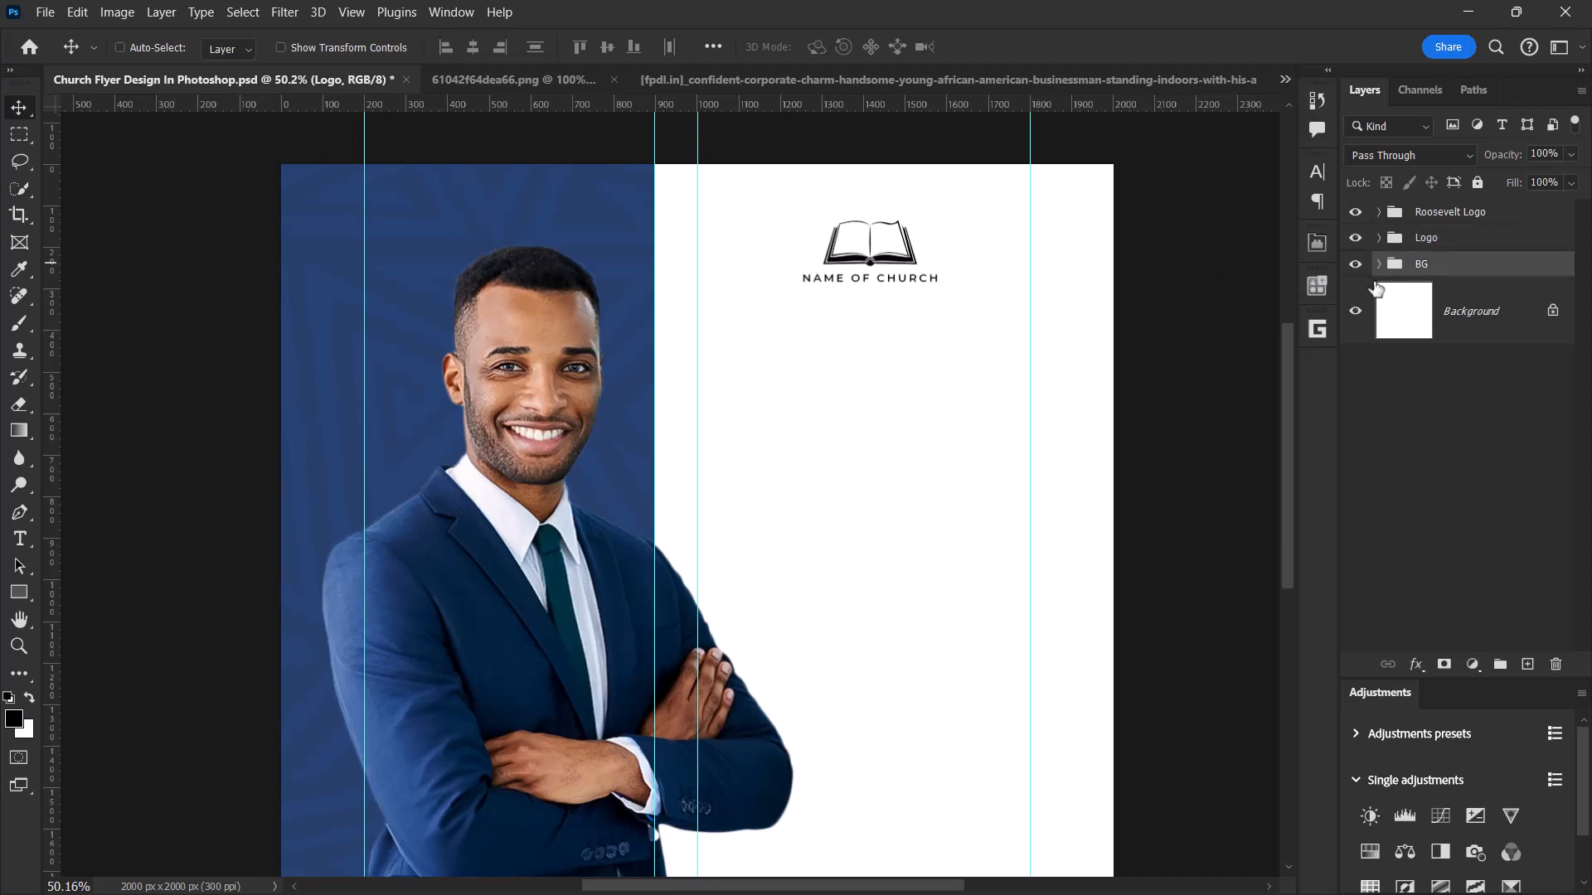
{"action": "left_click", "coordinate": [23, 543]}
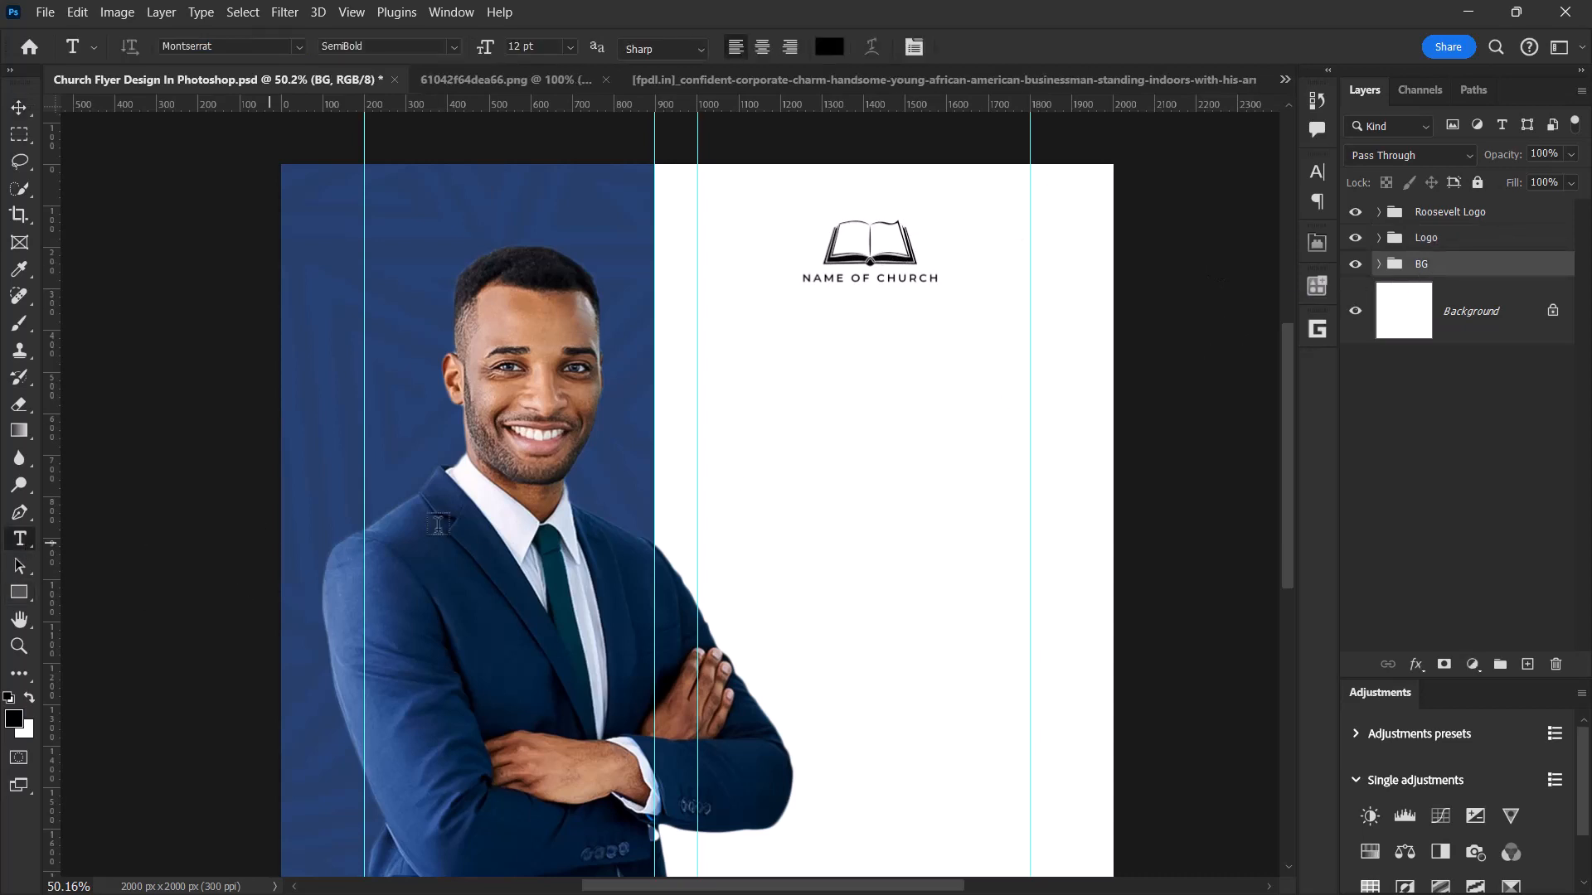
{"action": "left_click", "coordinate": [716, 386]}
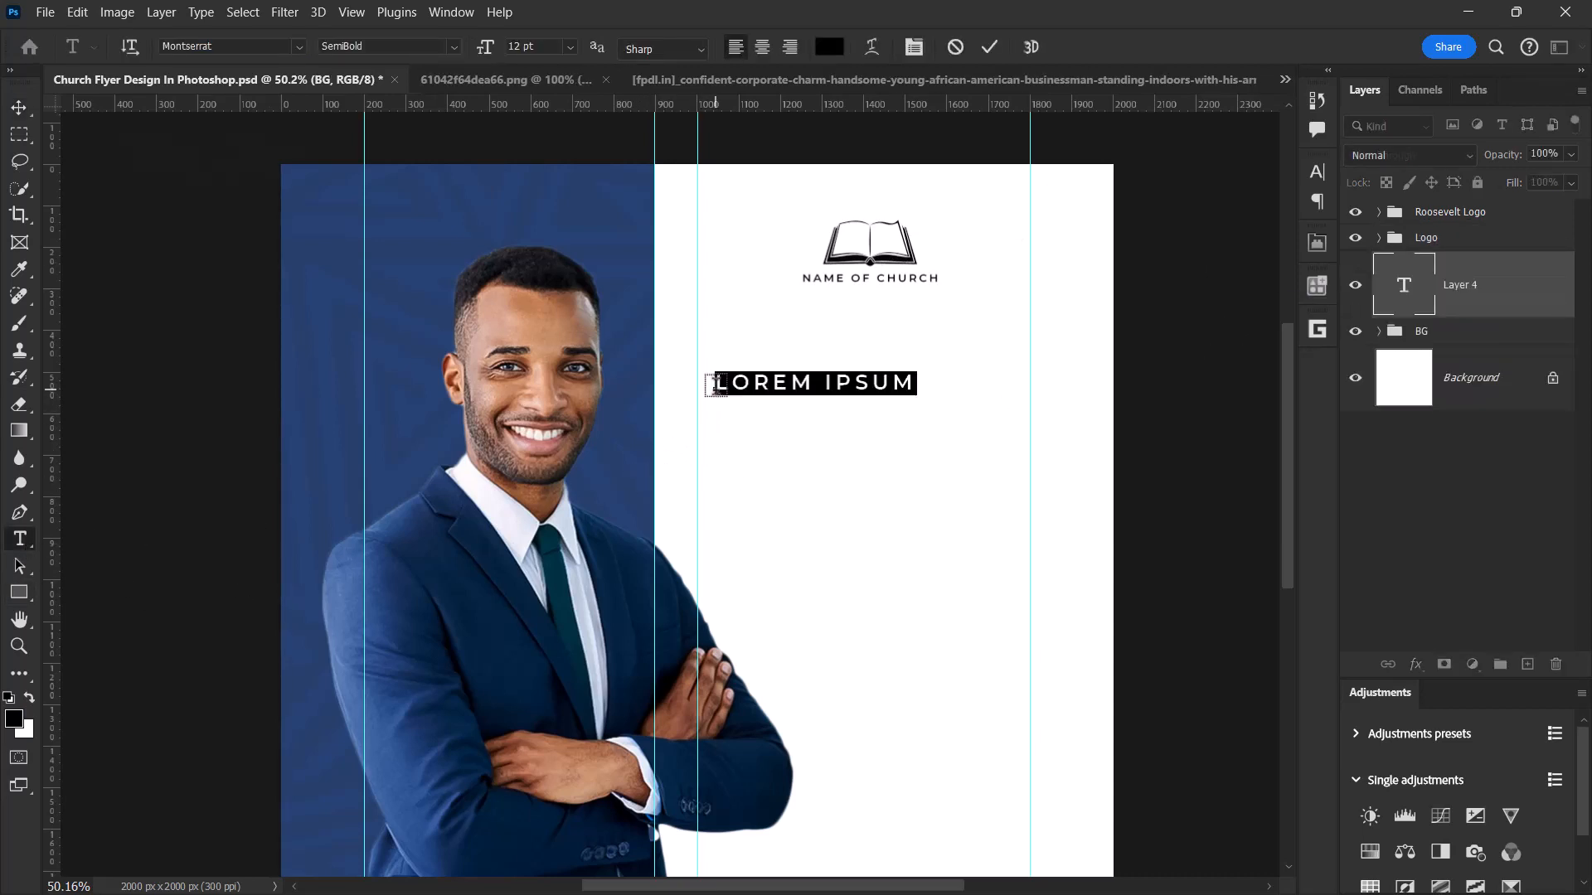
{"action": "type", "text": "SU"}
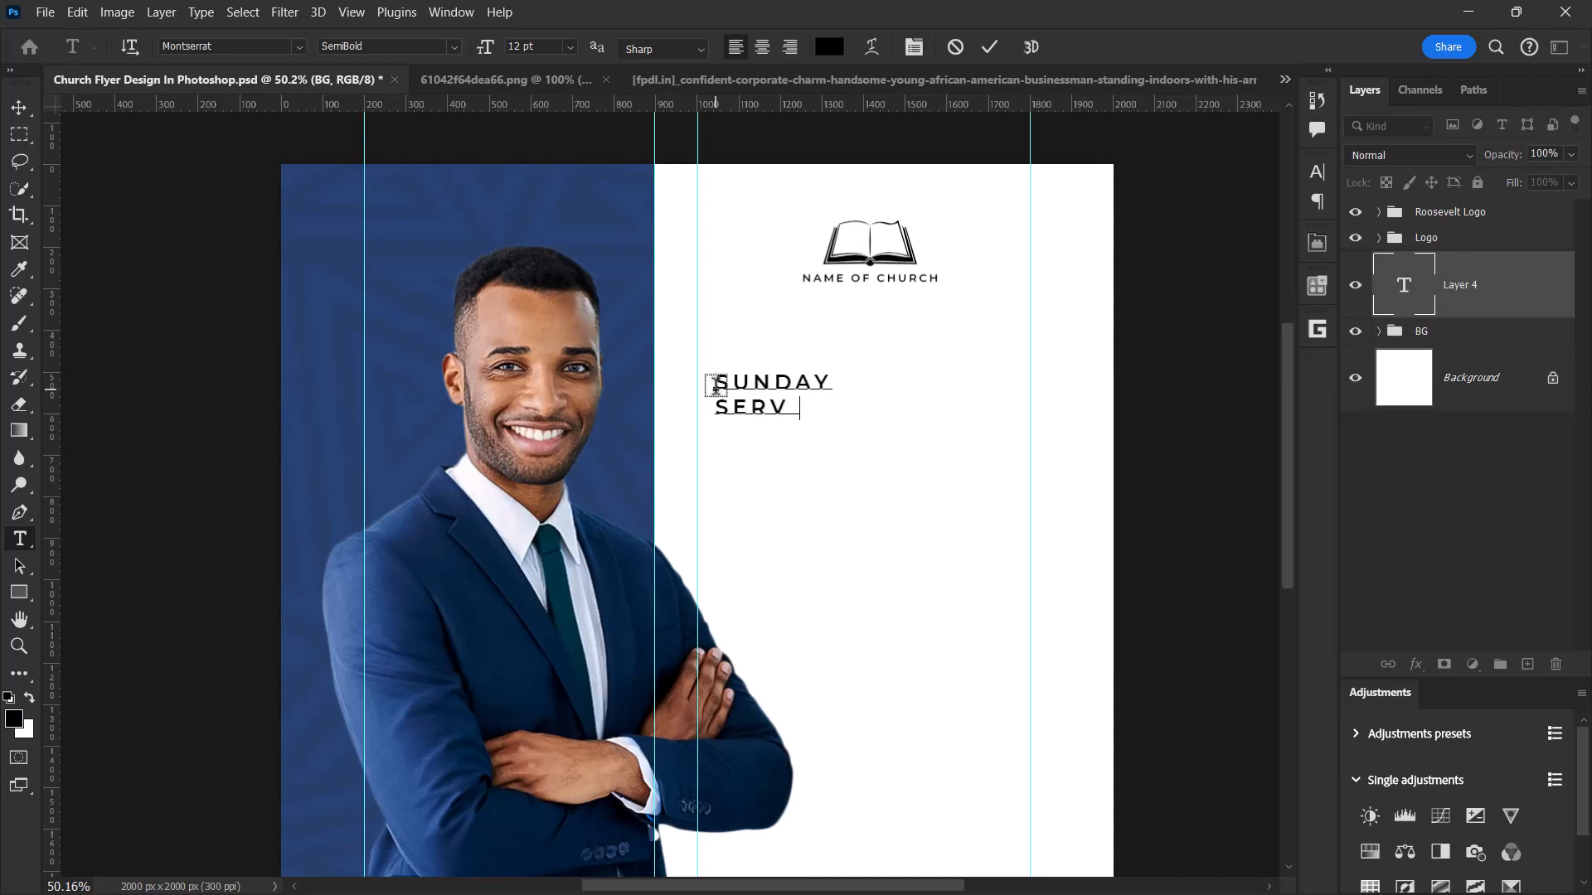
{"action": "type", "text": "NDAY"}
{"action": "key", "text": "Return"}
{"action": "type", "text": "SERVICE"}
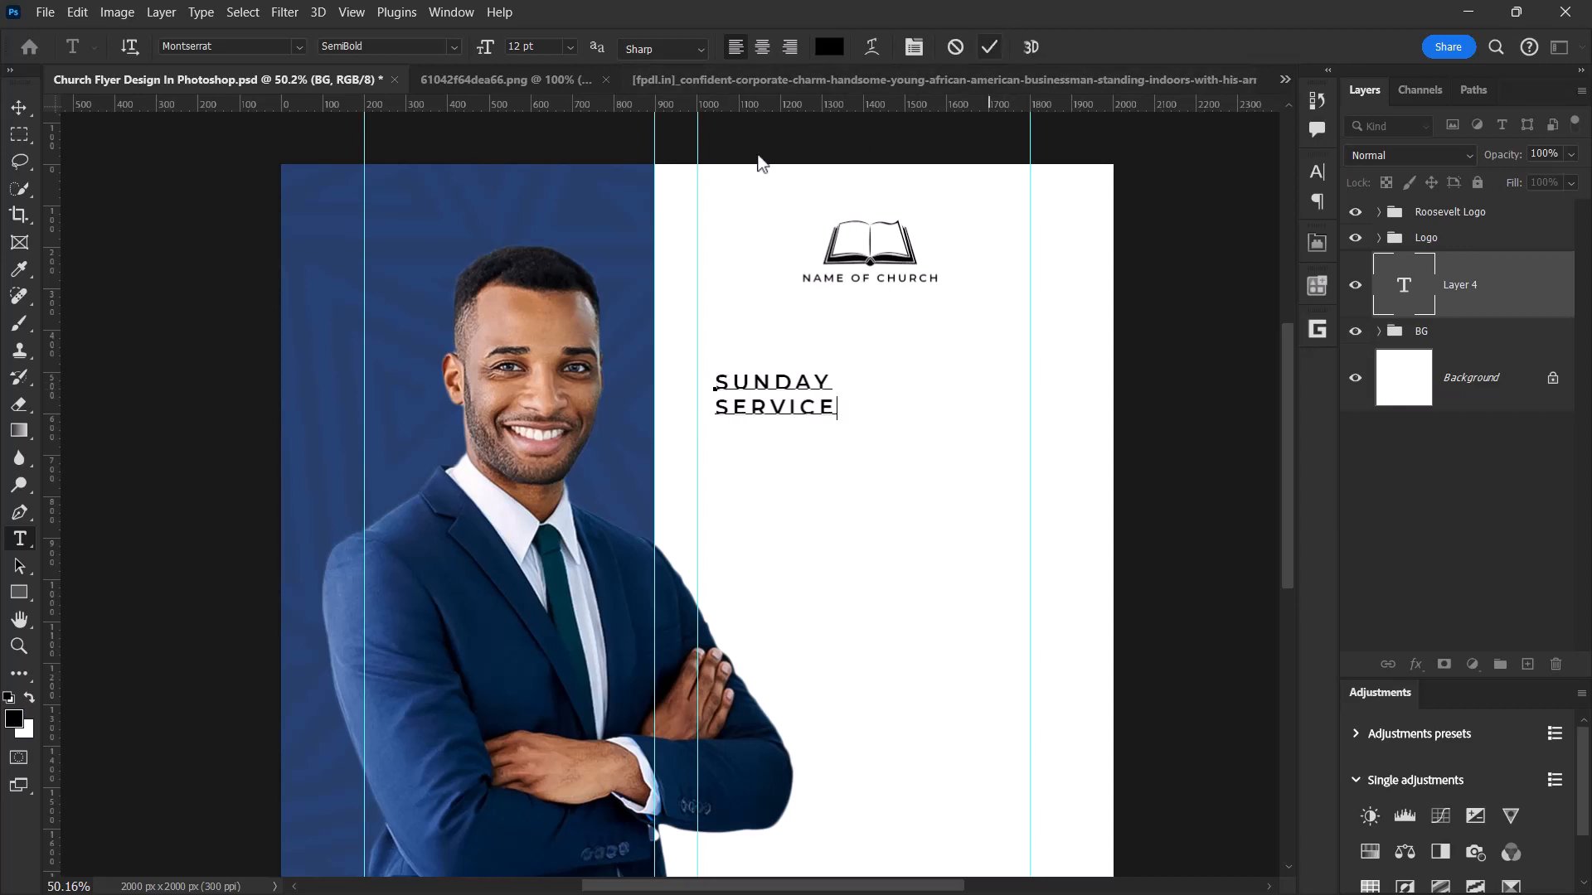
{"action": "key", "text": "ctrl+Return"}
- Enlarge the Sunday Service text to about 31.56 pt and place its left edge near the 1000 px guide
{"action": "key", "text": "v"}
{"action": "left_click_drag", "start_coordinate": [783, 405], "coordinate": [998, 343]}
{"action": "key", "text": "ctrl+t"}
{"action": "left_click", "coordinate": [1028, 47]}
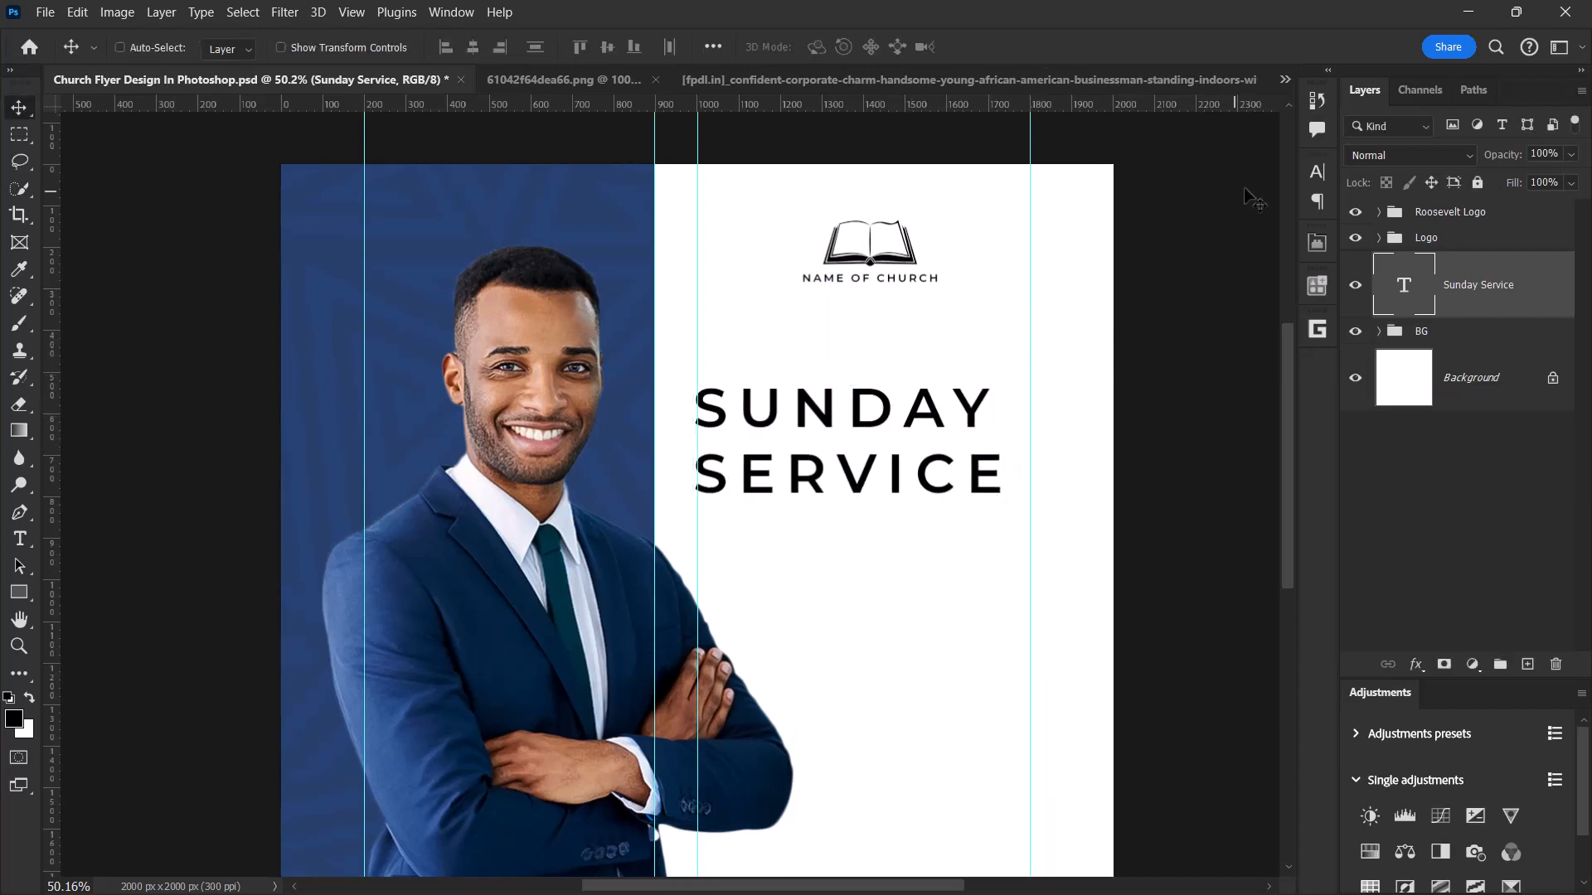
- Change the Sunday Service text to the Aldo the Apache Regular font with a tracking of -10
{"action": "left_click", "coordinate": [1316, 172]}
{"action": "left_click", "coordinate": [1144, 203]}
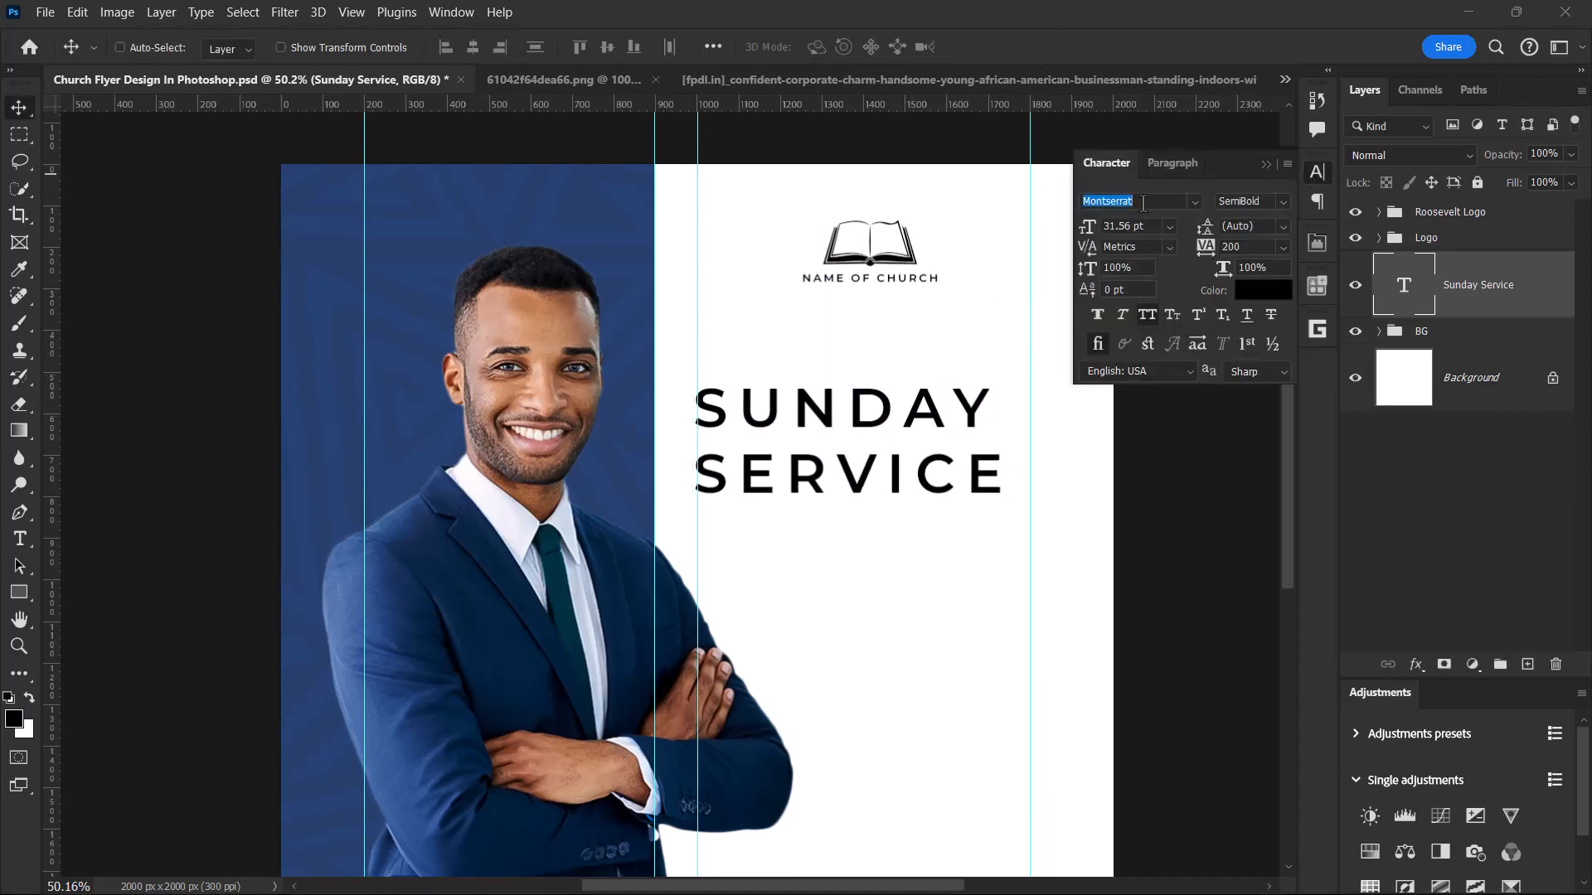
{"action": "type", "text": "al"}
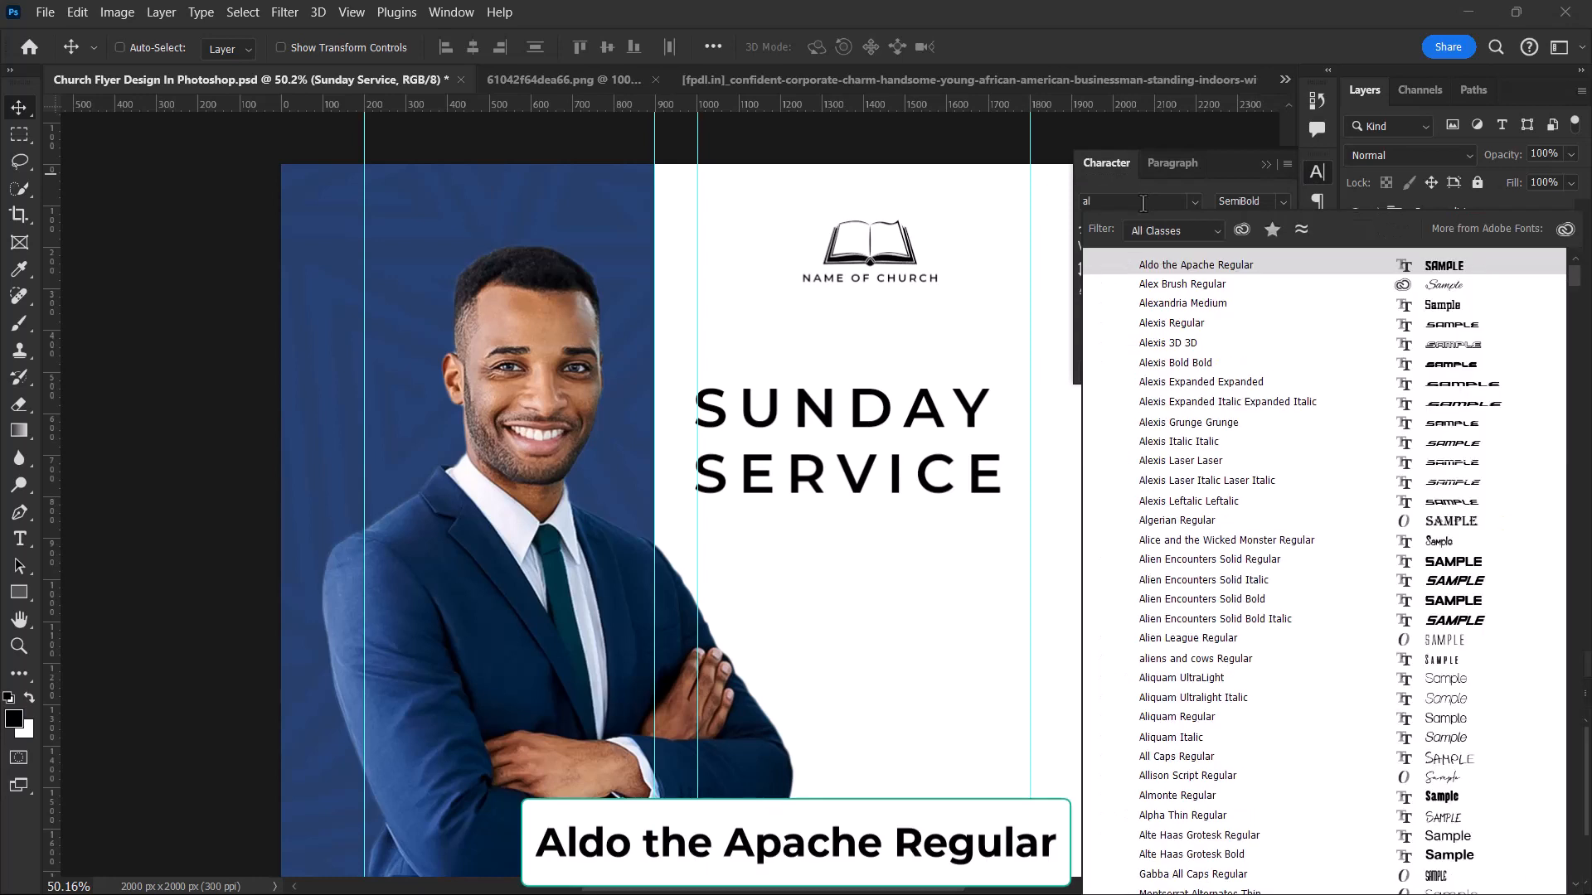
{"action": "type", "text": "do"}
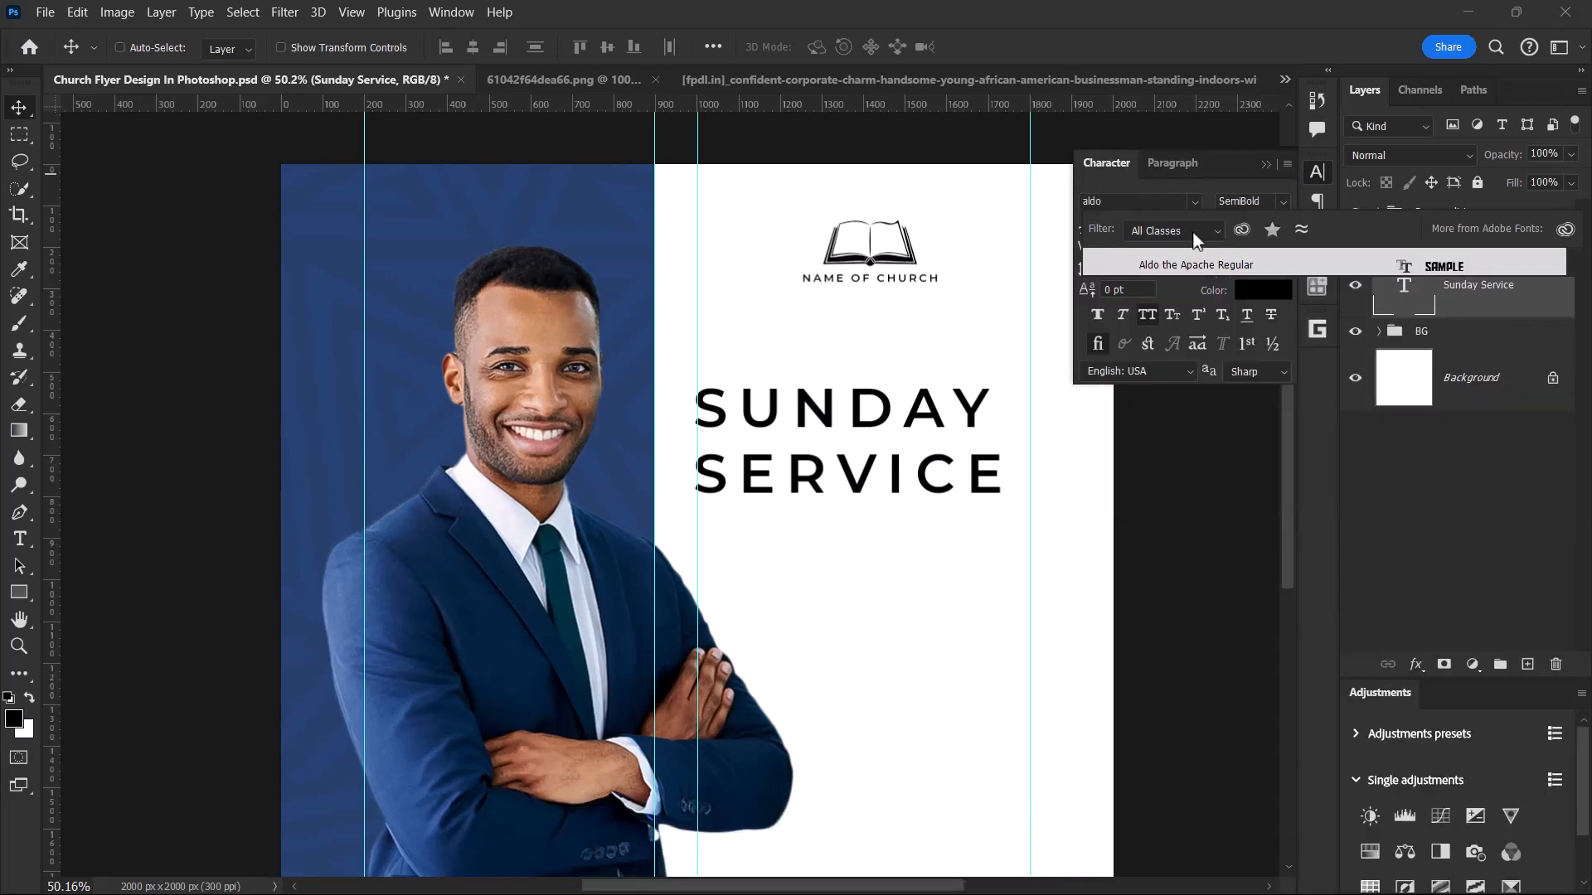
{"action": "left_click", "coordinate": [1243, 267]}
{"action": "left_click", "coordinate": [1219, 270]}
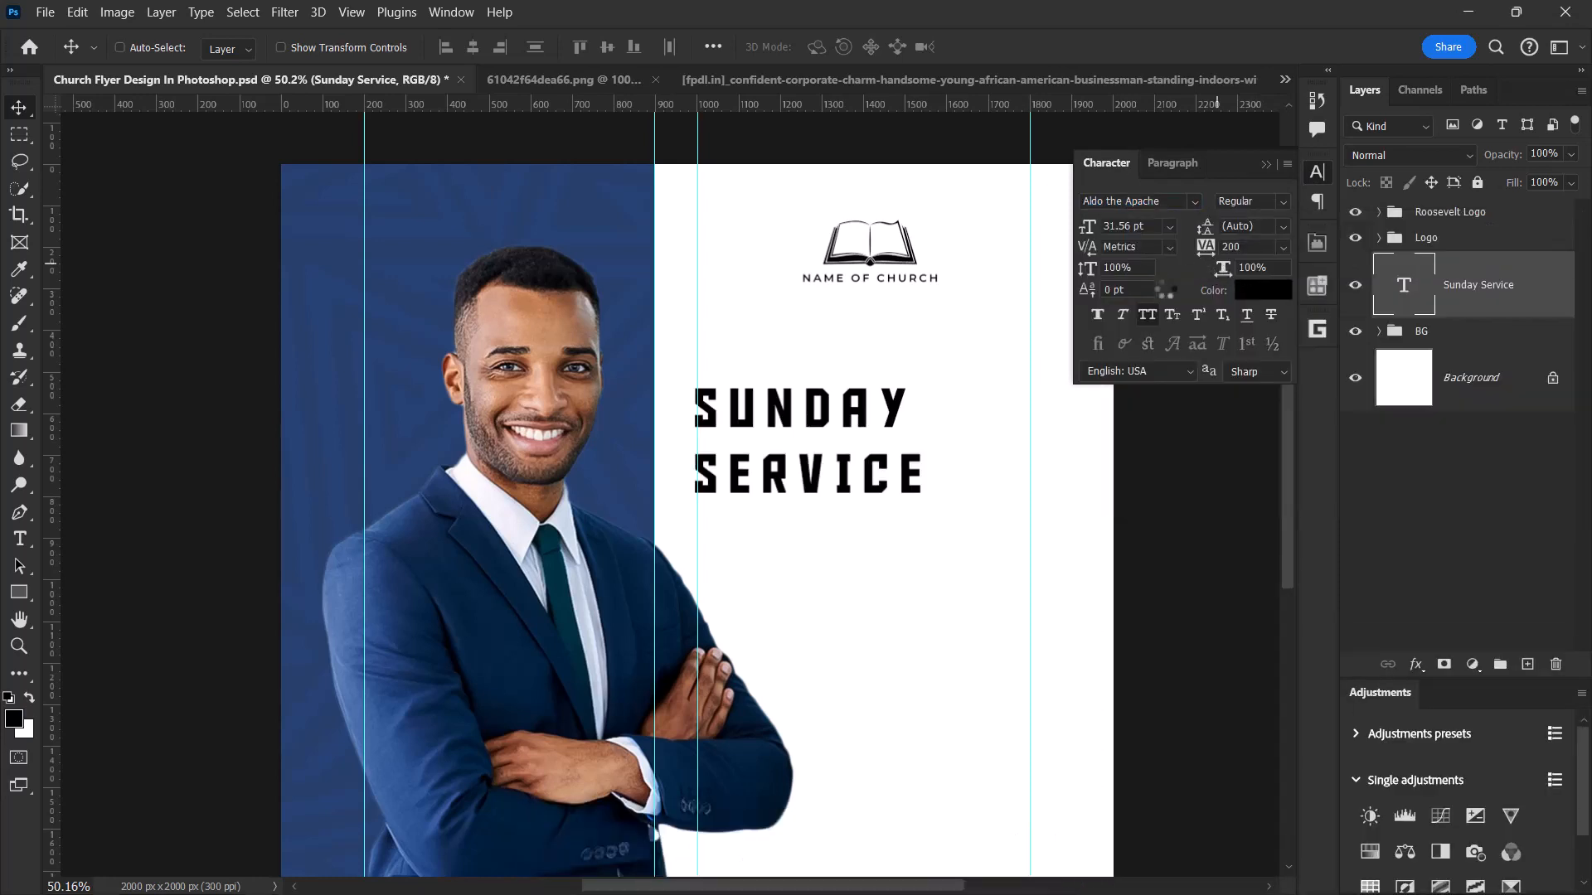
{"action": "left_click", "coordinate": [1283, 247]}
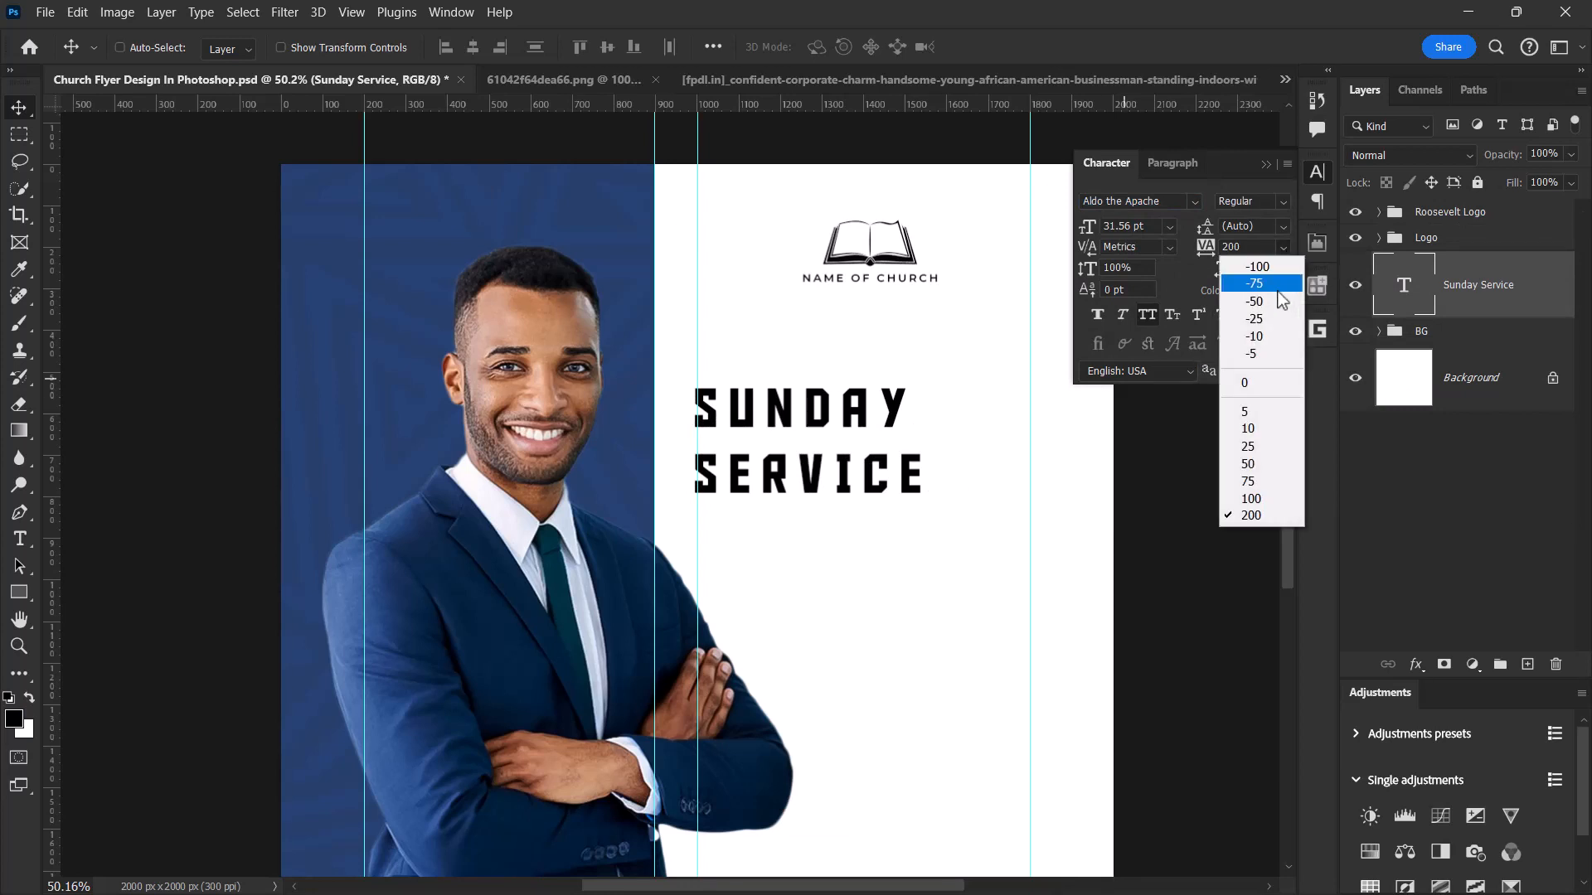
{"action": "left_click", "coordinate": [1265, 340]}
- Move the Sunday Service text about 133 px to the right and 35 px up
{"action": "scroll", "coordinate": [791, 427], "scroll_direction": "up", "scroll_amount": 5}
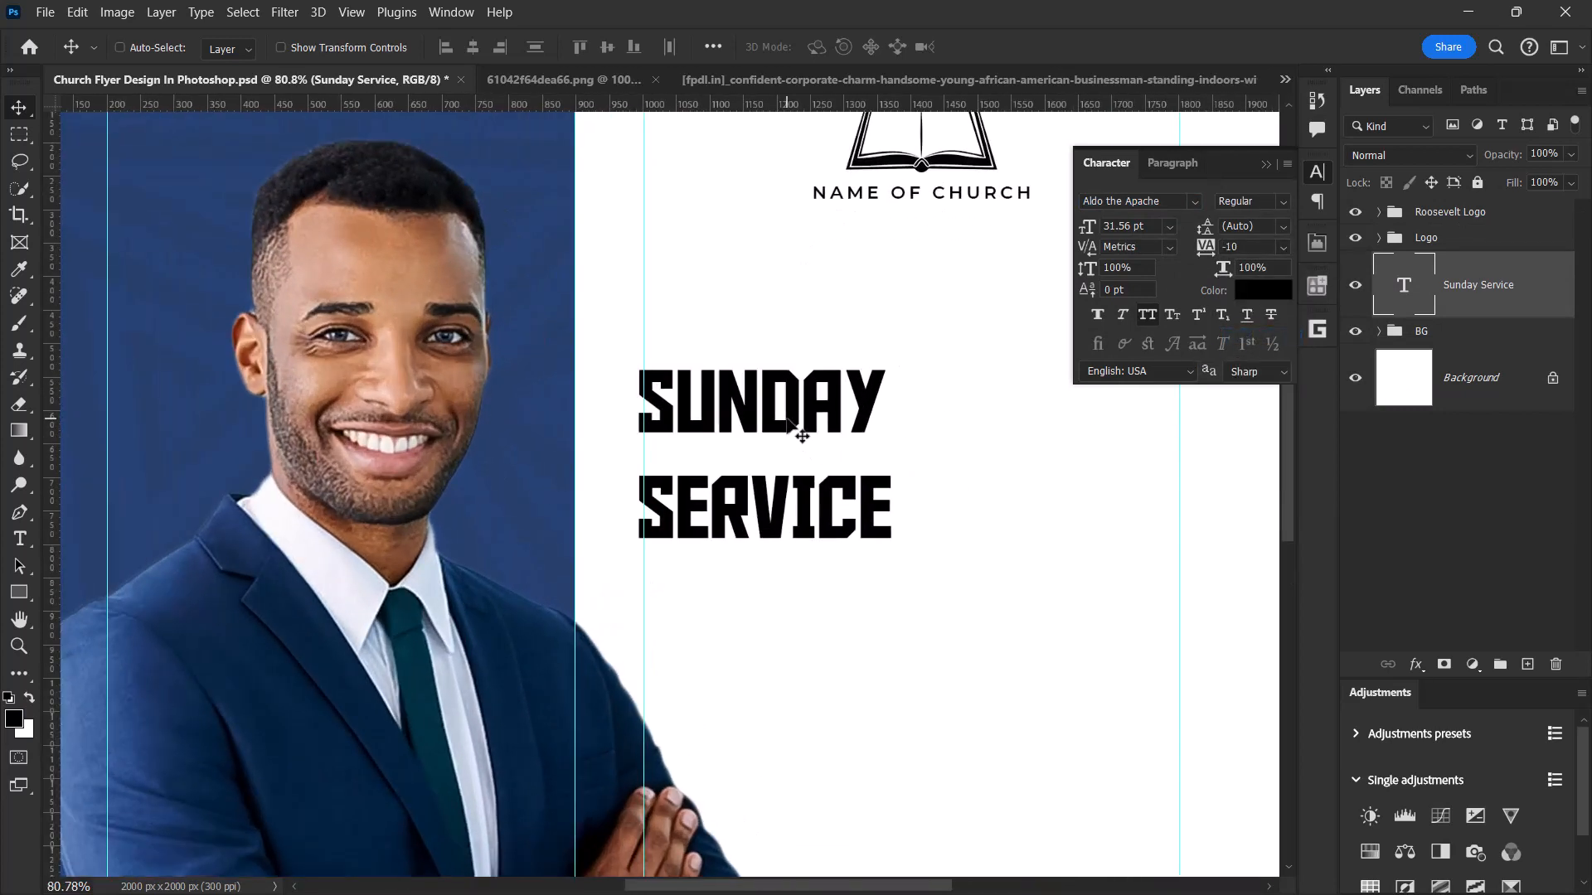
{"action": "scroll", "coordinate": [790, 422], "scroll_direction": "up", "scroll_amount": 2}
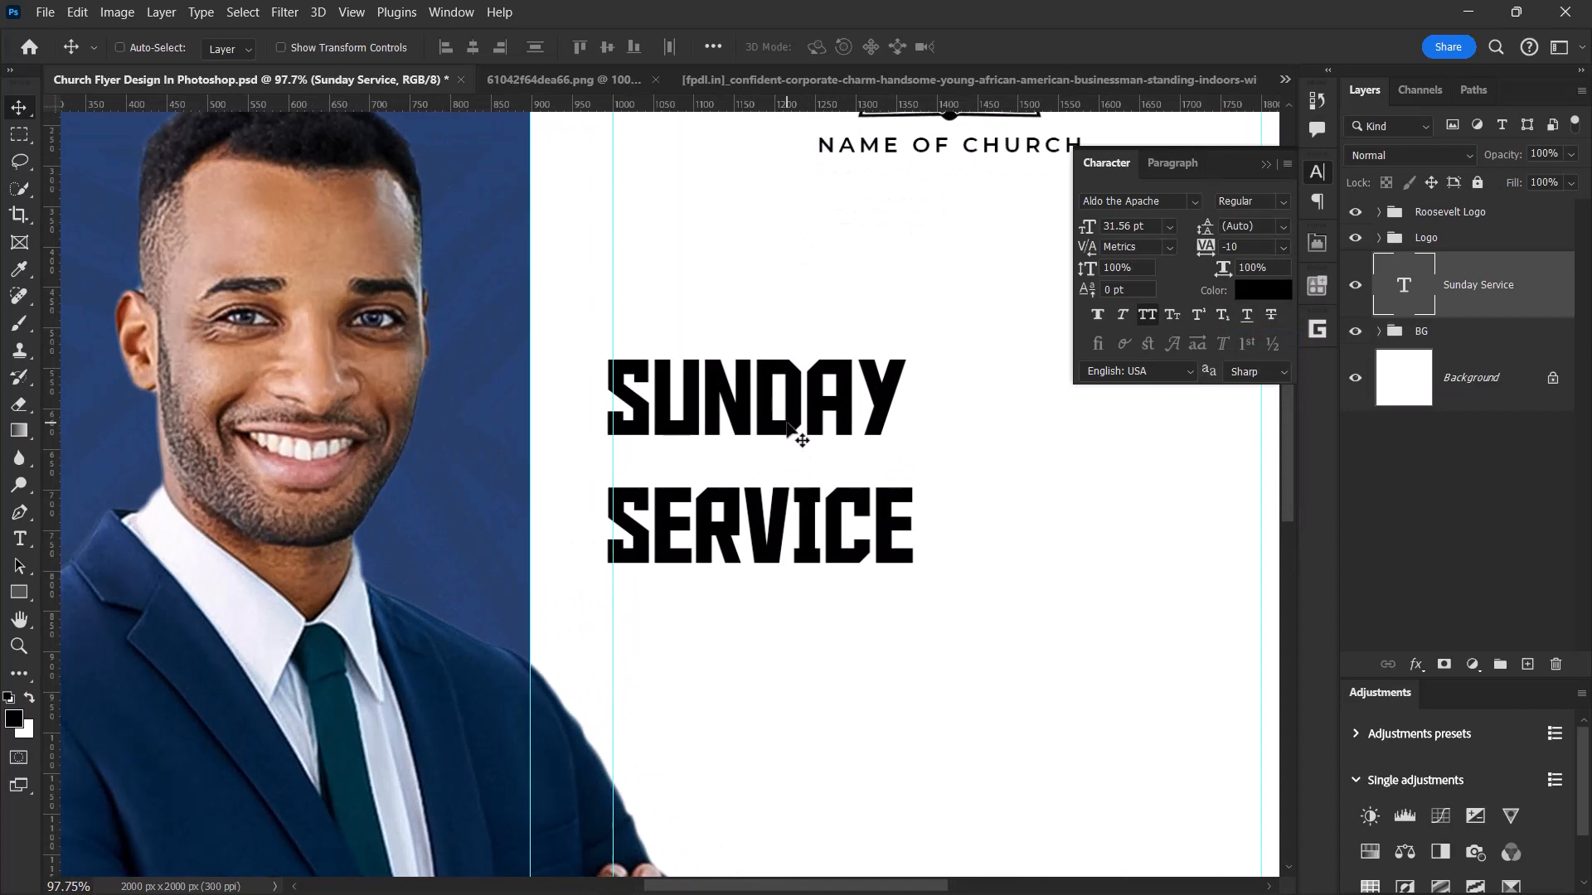
{"action": "scroll", "coordinate": [789, 422], "scroll_direction": "up", "scroll_amount": 1}
{"action": "left_click_drag", "start_coordinate": [812, 409], "coordinate": [930, 378]}
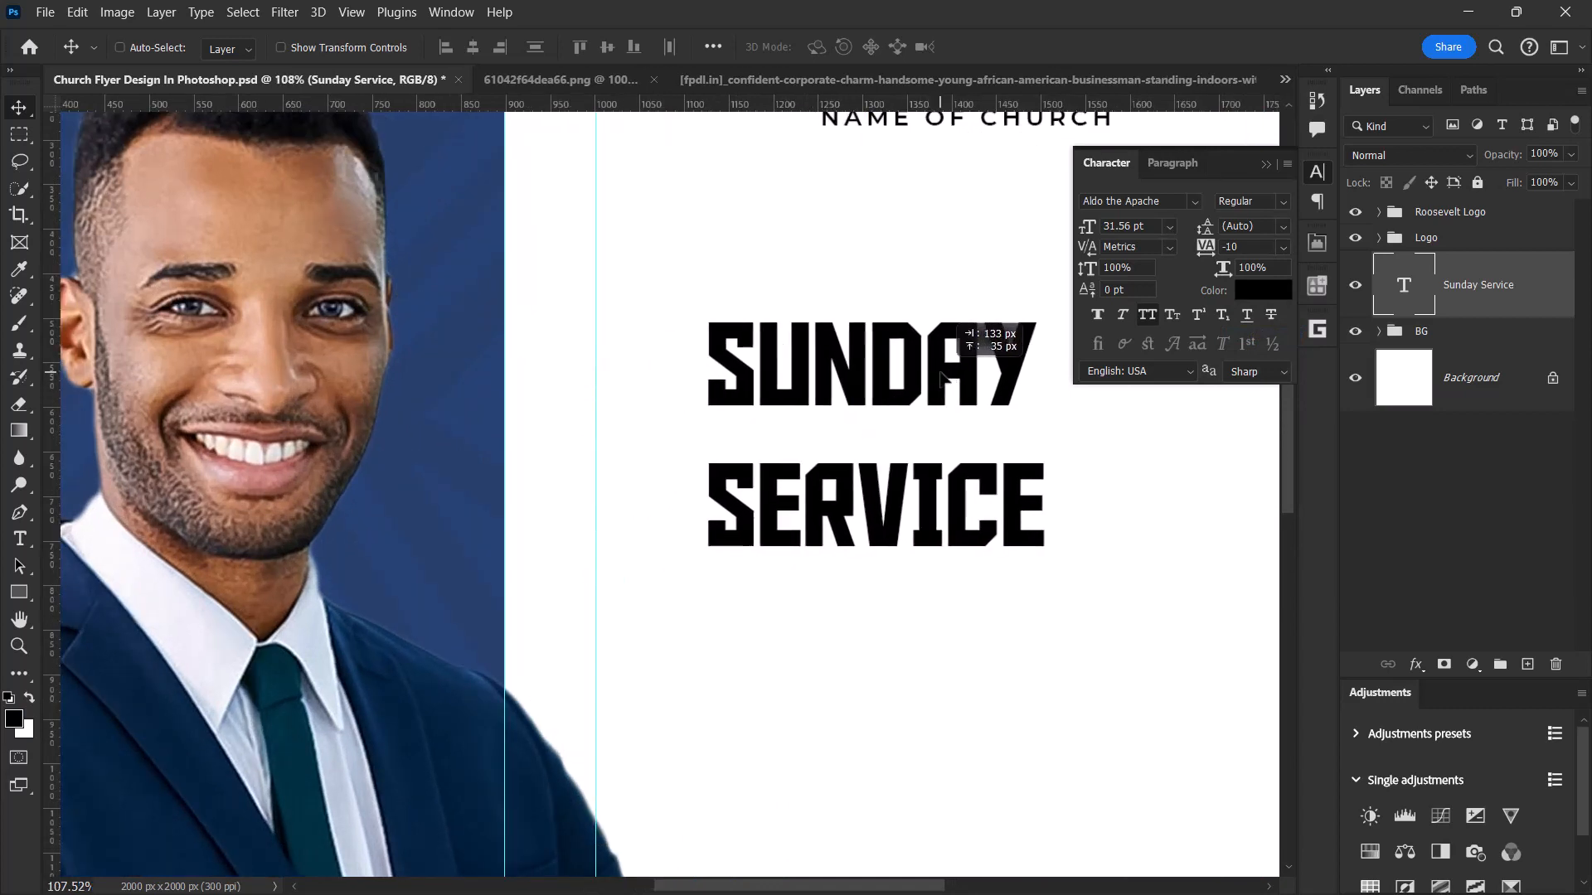
- Set the Sunday Service text's font size to 66 pt
{"action": "left_click", "coordinate": [1126, 231]}
{"action": "left_click_drag", "start_coordinate": [1126, 234], "coordinate": [1083, 245]}
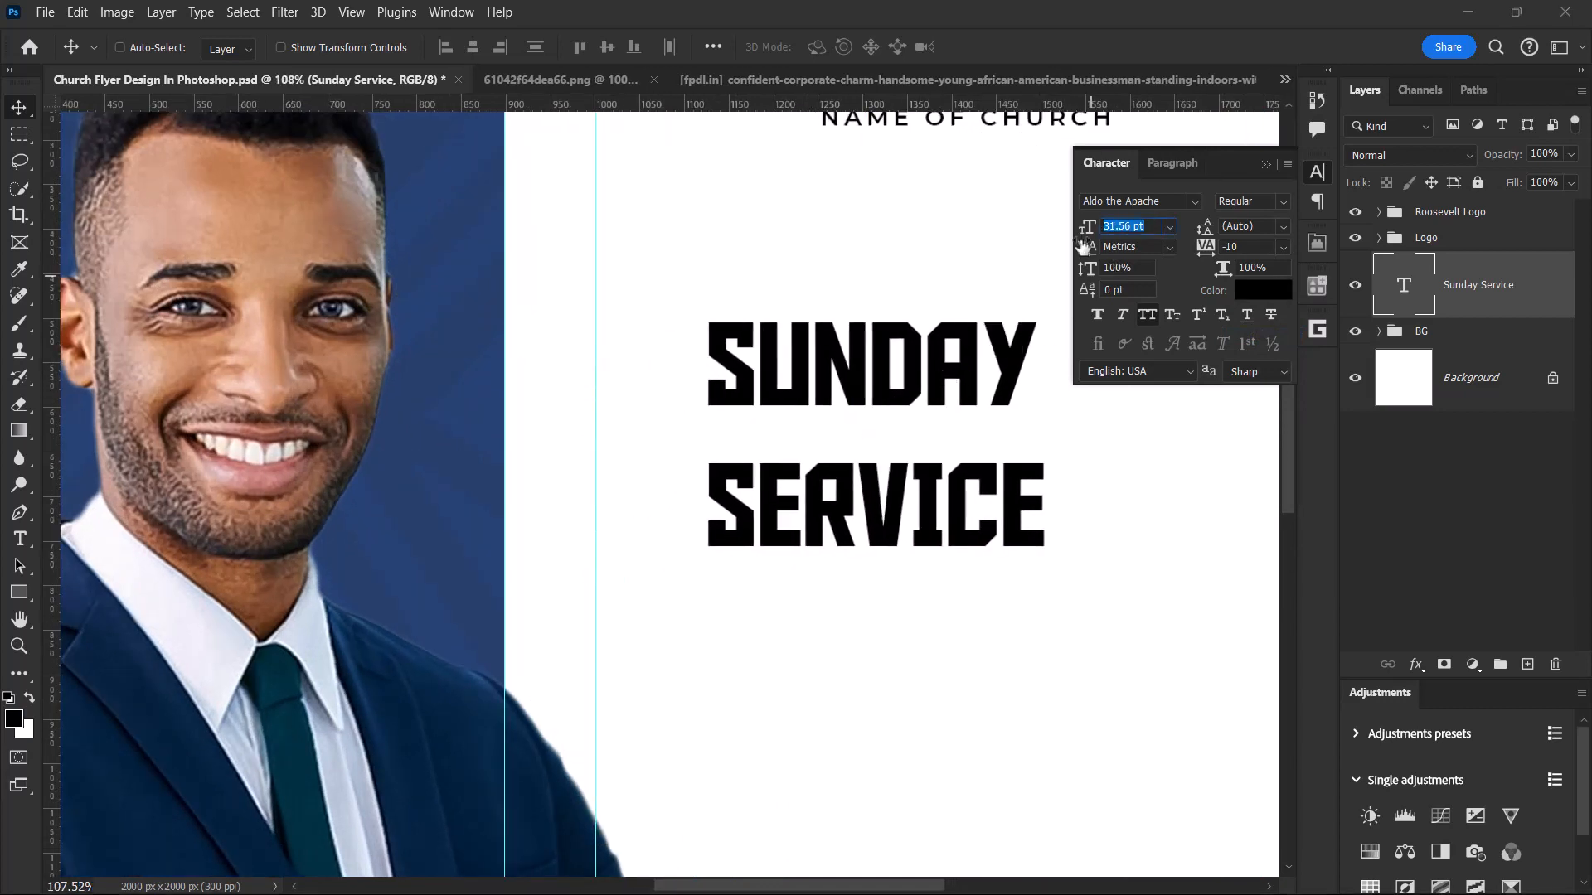
{"action": "type", "text": "66"}
{"action": "key", "text": "Return"}
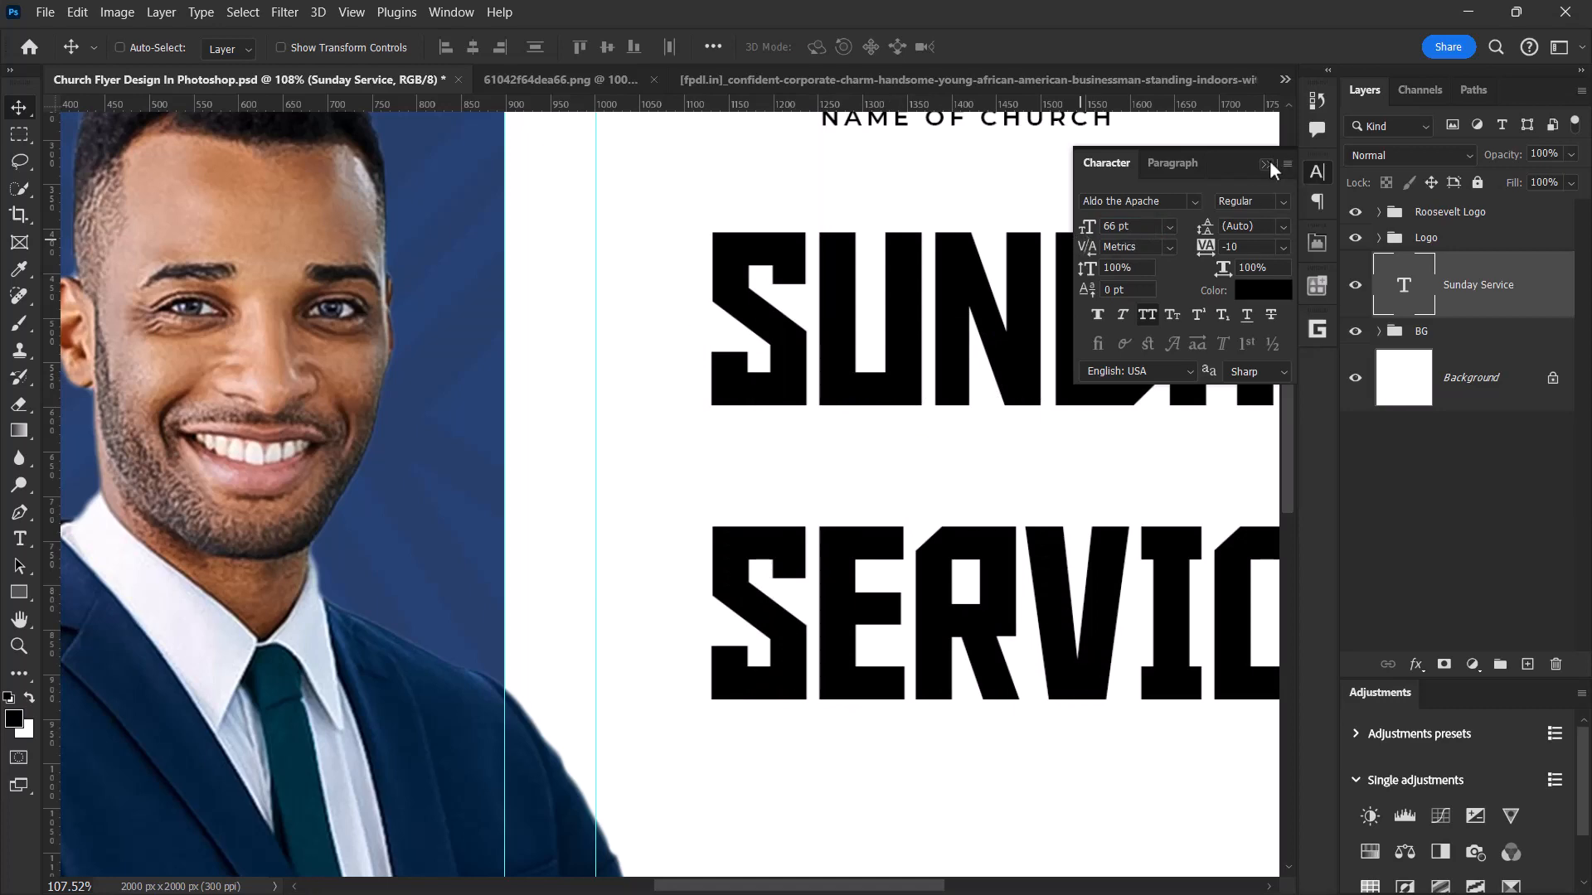
- Move the Sunday Service text left until its left edge sits on the 1000 px guide
{"action": "scroll", "coordinate": [647, 442], "scroll_direction": "down", "scroll_amount": 4}
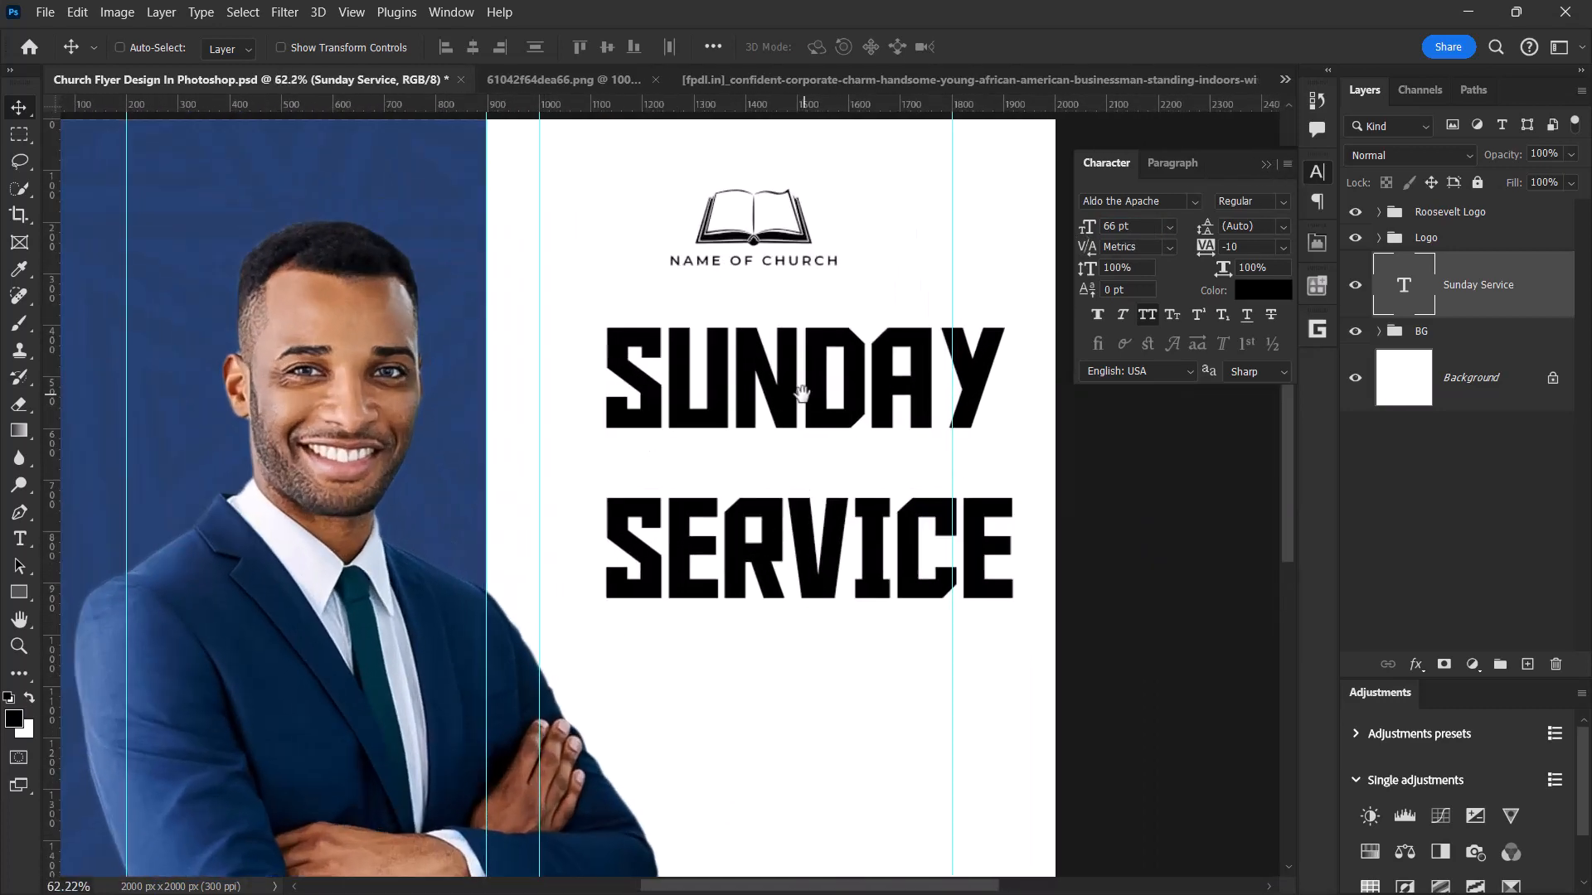
{"action": "left_click_drag", "start_coordinate": [802, 393], "coordinate": [683, 398]}
{"action": "scroll", "coordinate": [557, 460], "scroll_direction": "up", "scroll_amount": 3}
{"action": "key", "text": "Left"}
{"action": "key", "text": "Left"}
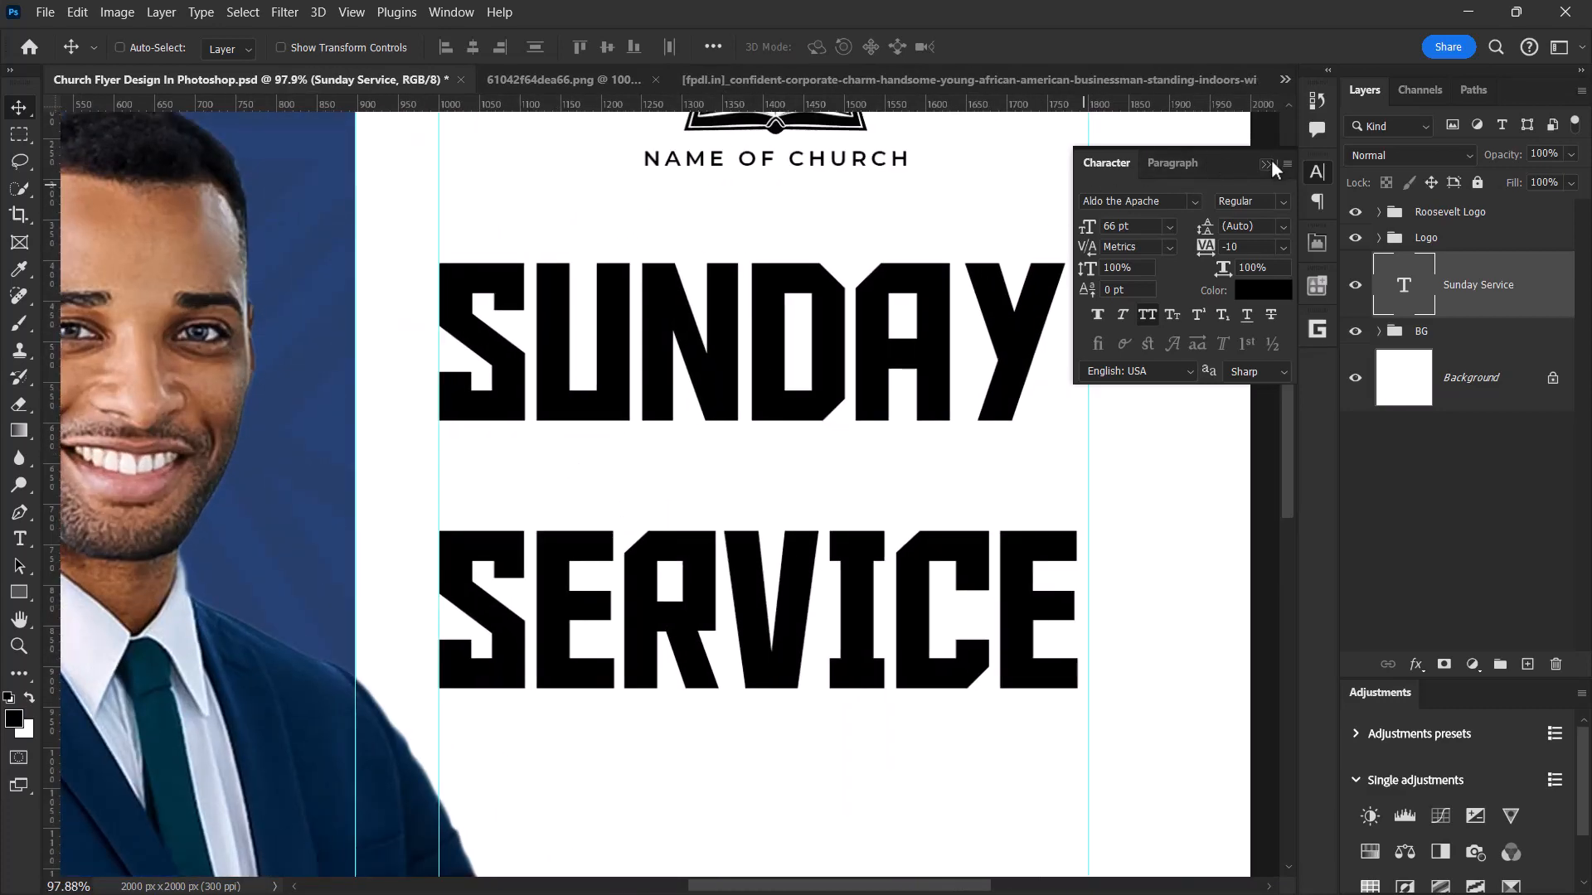
- Scale the Sunday Service text to about 101.94% so it spans the 1000 px and 1800 px guides
{"action": "scroll", "coordinate": [868, 369], "scroll_direction": "down", "scroll_amount": 1}
{"action": "left_click_drag", "start_coordinate": [884, 361], "coordinate": [794, 370]}
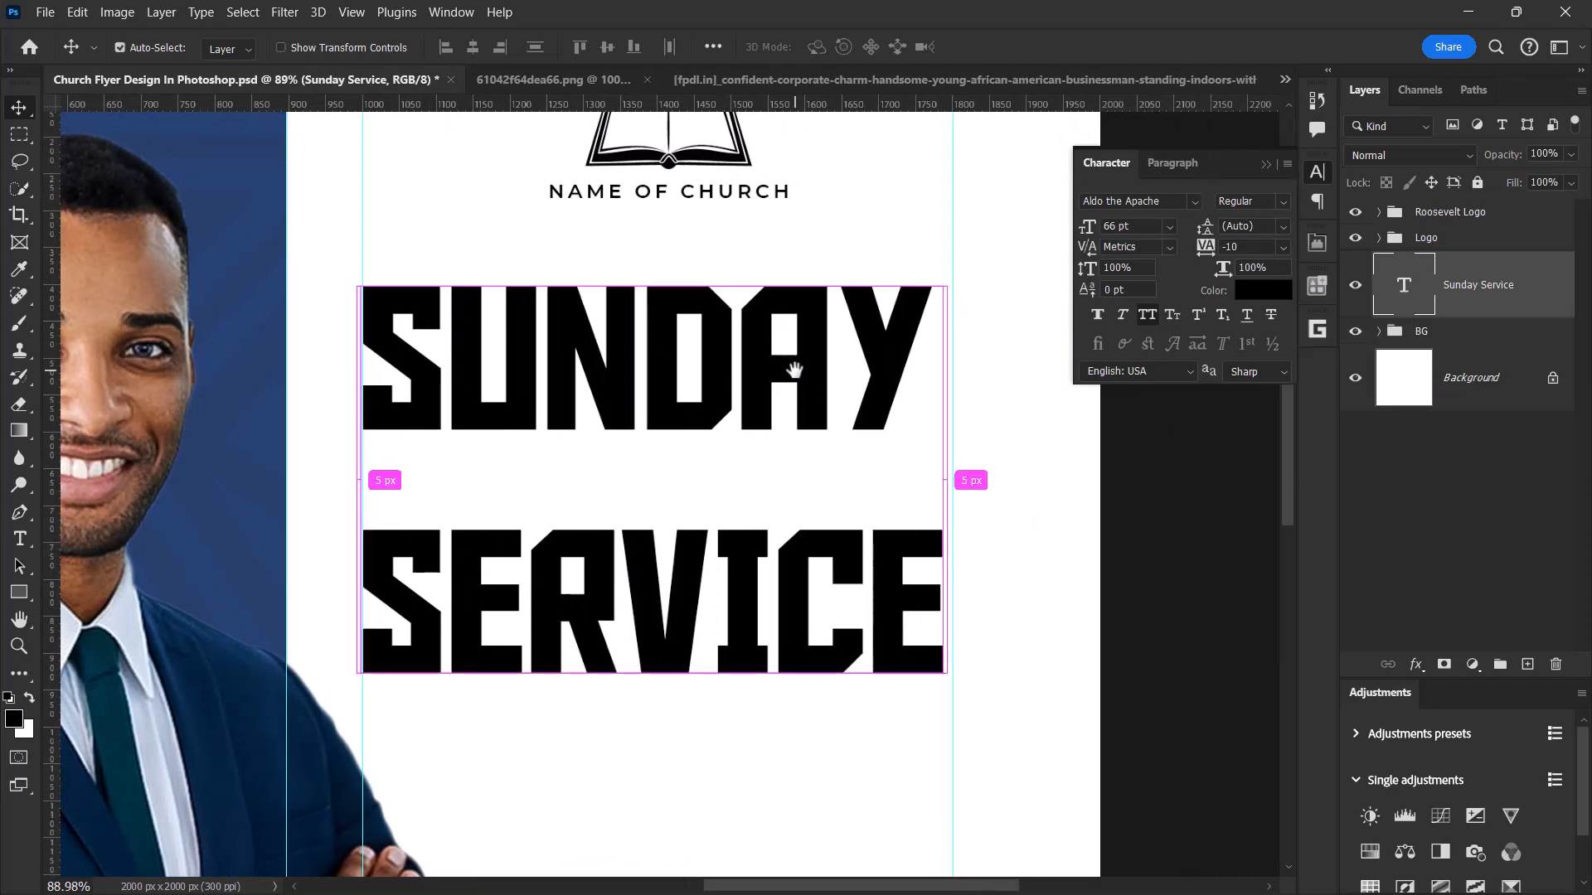
{"action": "key", "text": "ctrl+t"}
{"action": "left_click_drag", "start_coordinate": [954, 243], "coordinate": [959, 240]}
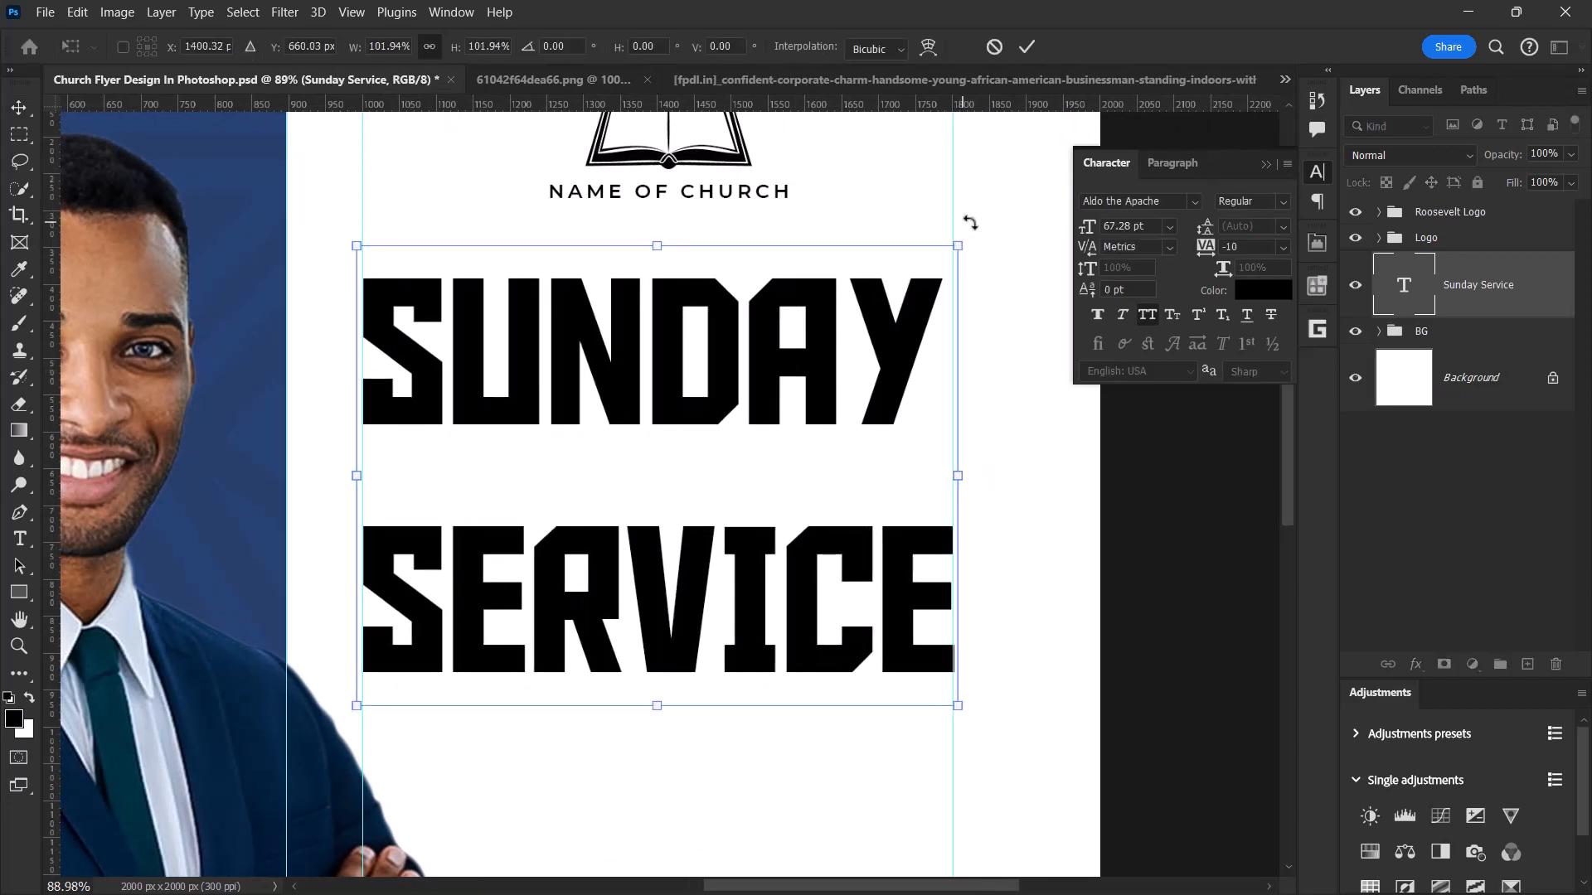
{"action": "left_click", "coordinate": [1027, 46]}
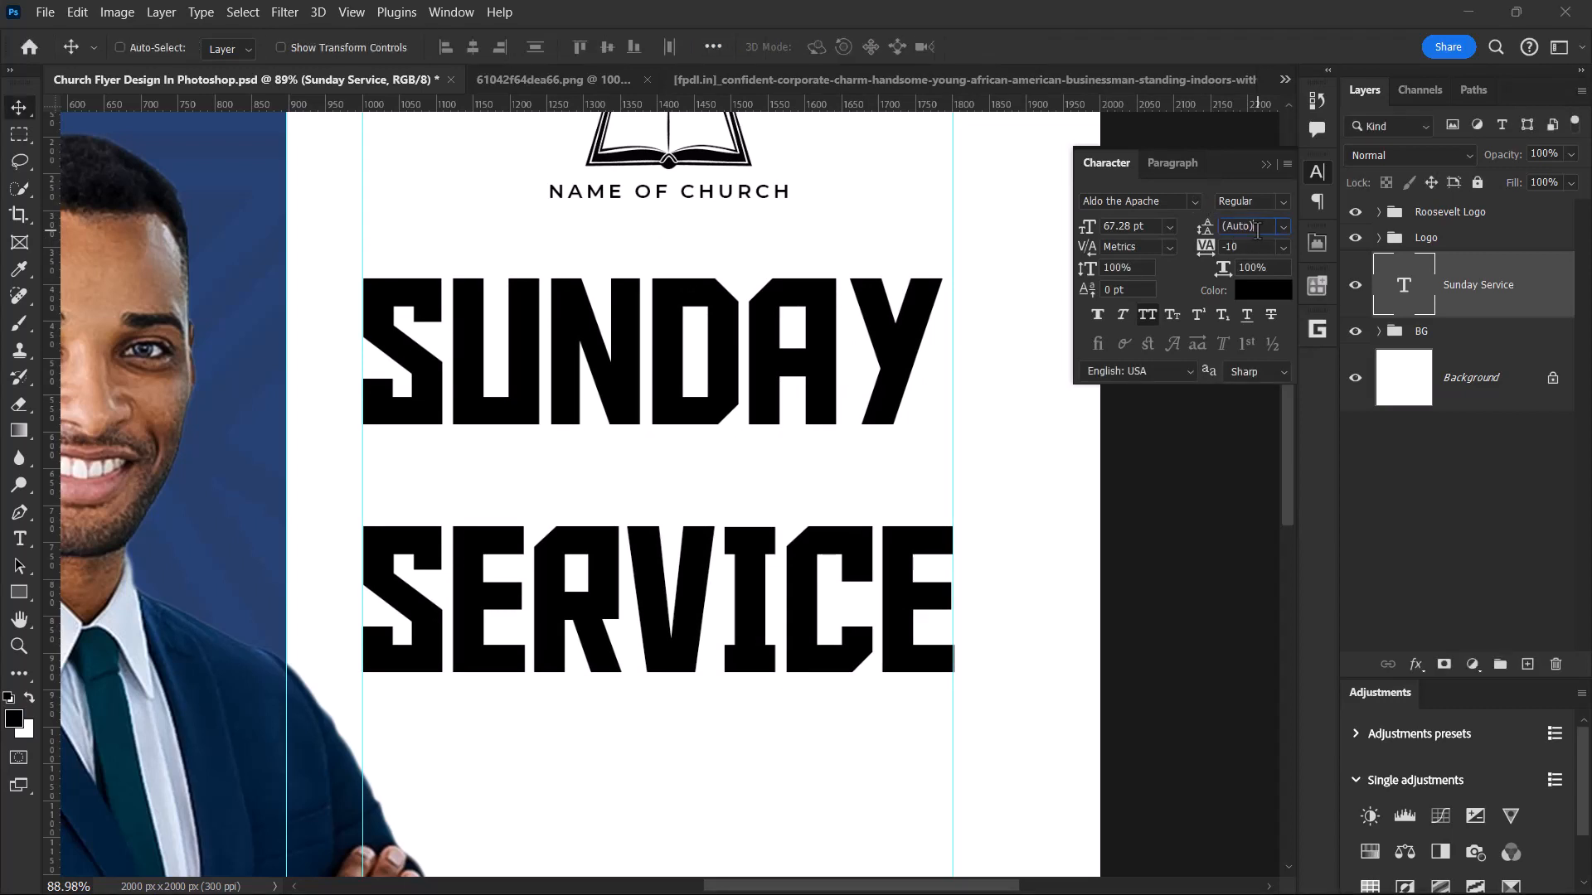
- Set the Sunday Service text's leading to 50 pt and move the text down about 61 px
{"action": "left_click", "coordinate": [1209, 226]}
{"action": "key", "text": "Return"}
{"action": "scroll", "coordinate": [759, 431], "scroll_direction": "down", "scroll_amount": 5}
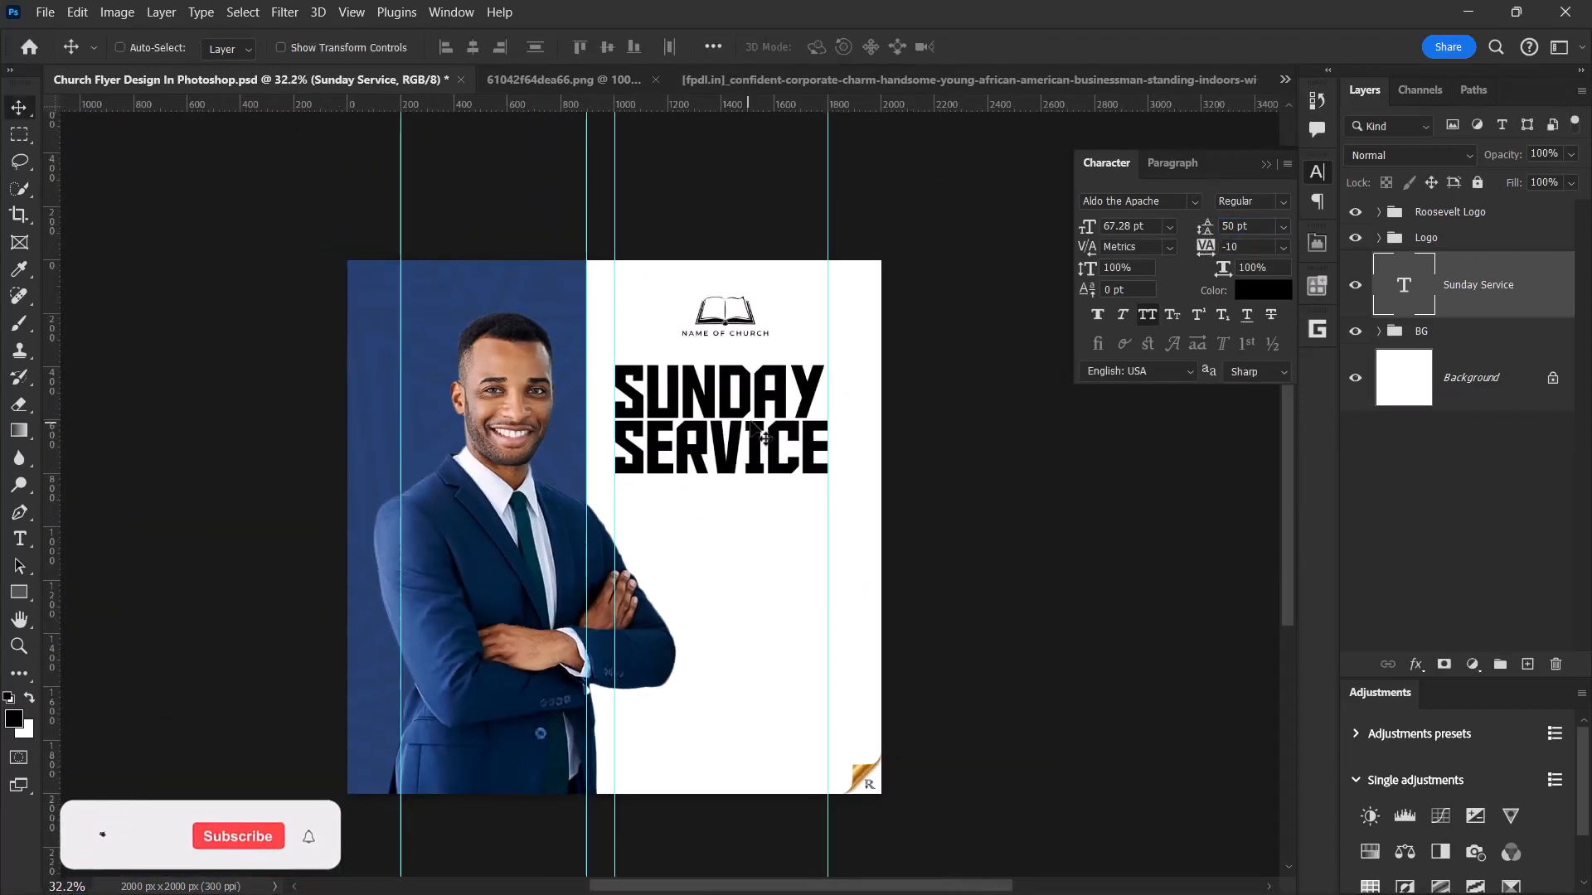
{"action": "scroll", "coordinate": [759, 431], "scroll_direction": "up", "scroll_amount": 4}
{"action": "left_click_drag", "start_coordinate": [757, 395], "coordinate": [756, 467]}
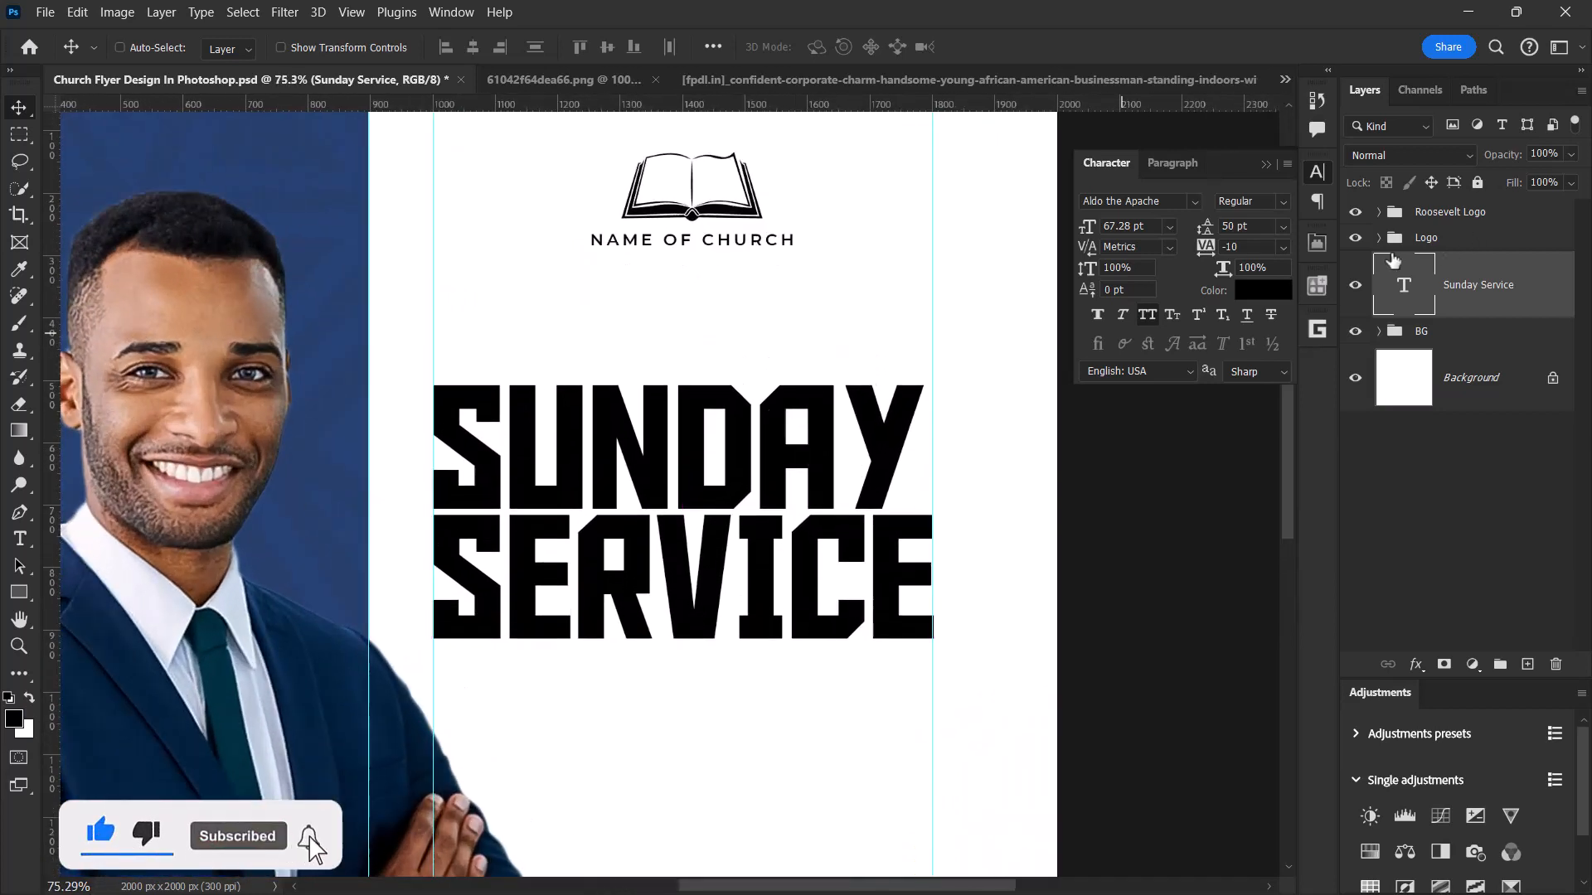
- Change the Sunday Service text color to blue #254274
{"action": "left_click", "coordinate": [1275, 292]}
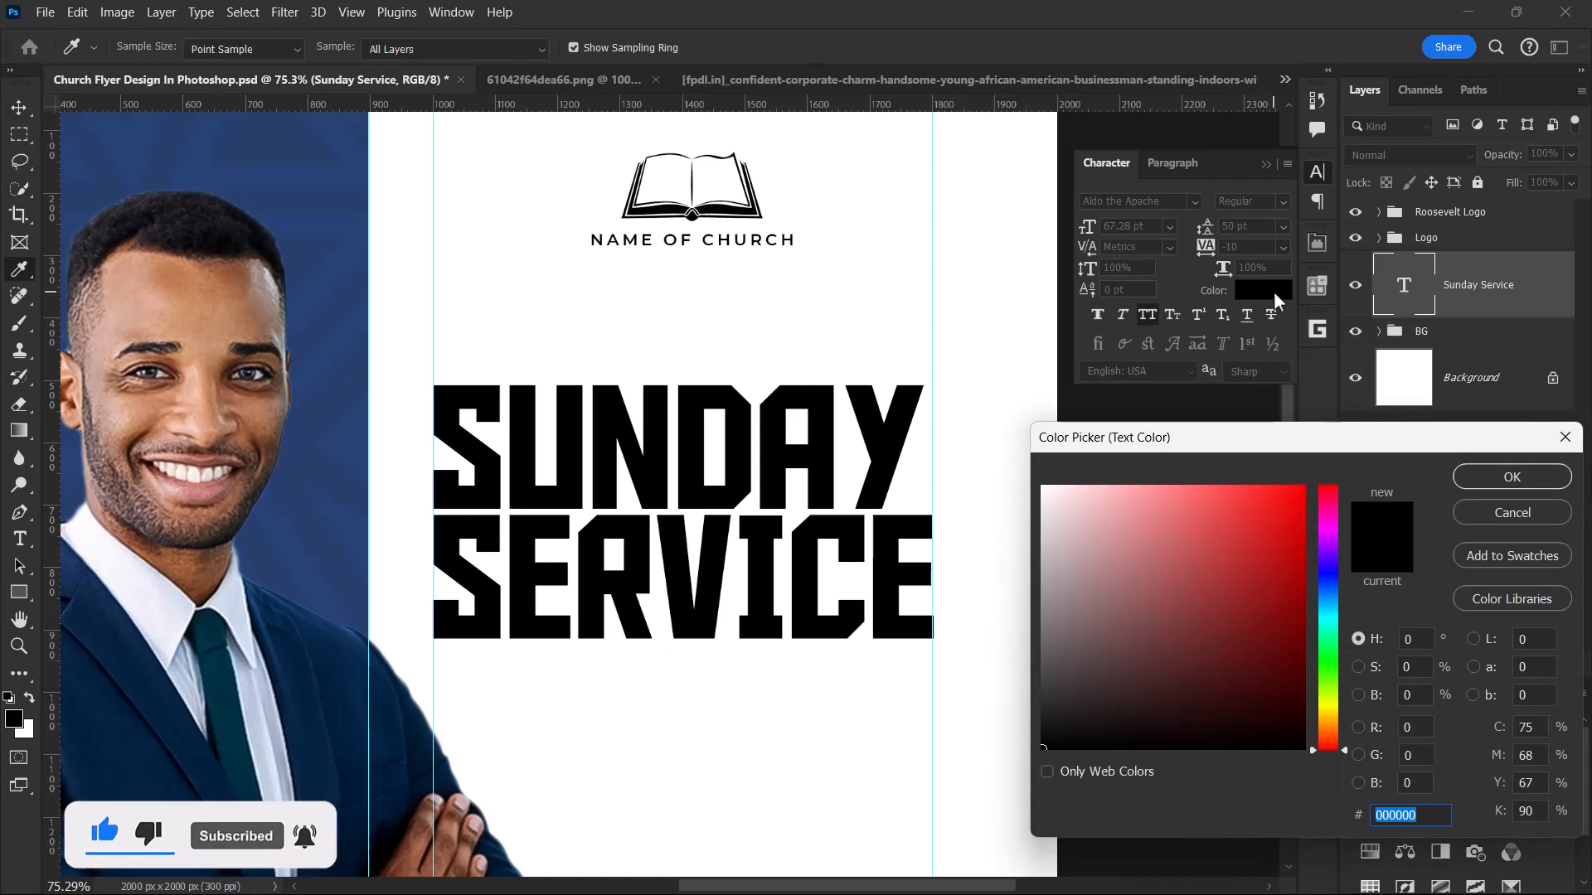
{"action": "type", "text": "2"}
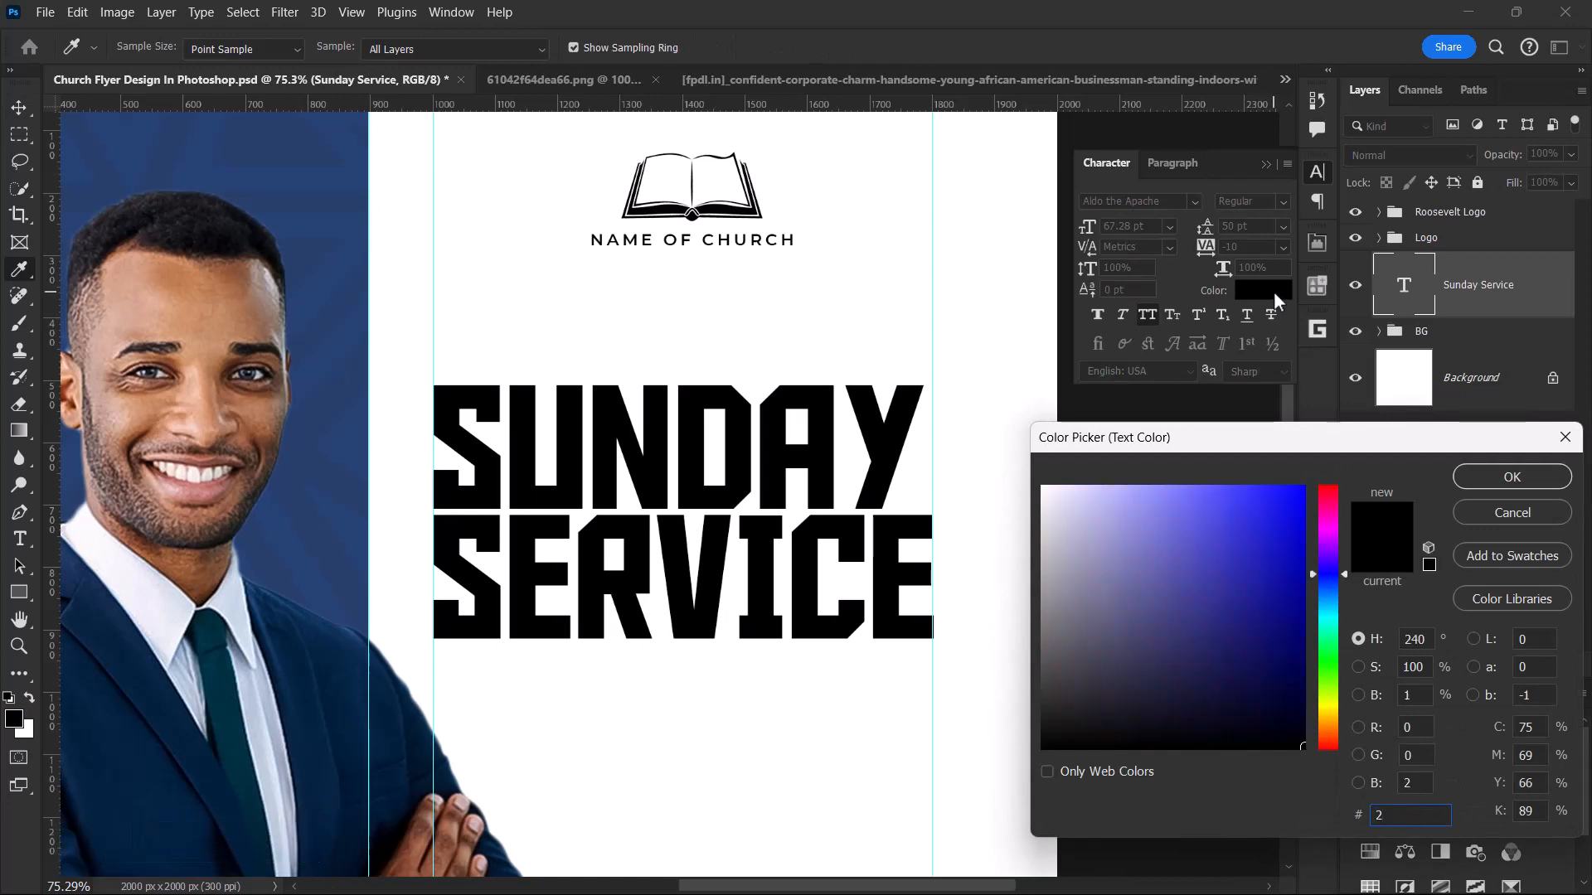
{"action": "type", "text": "542"}
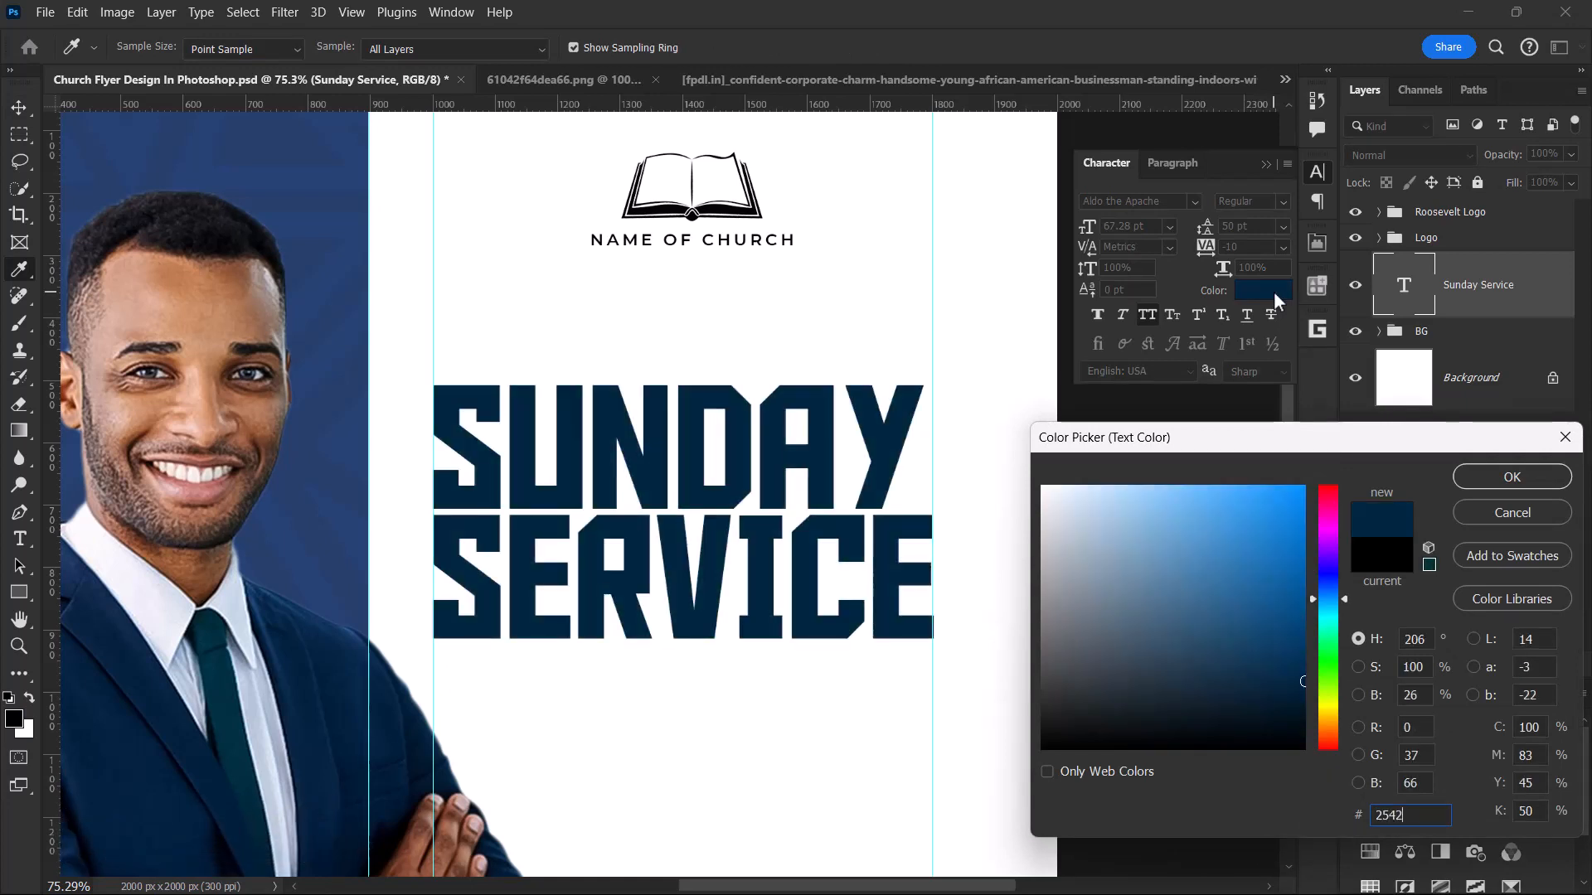
{"action": "type", "text": "74"}
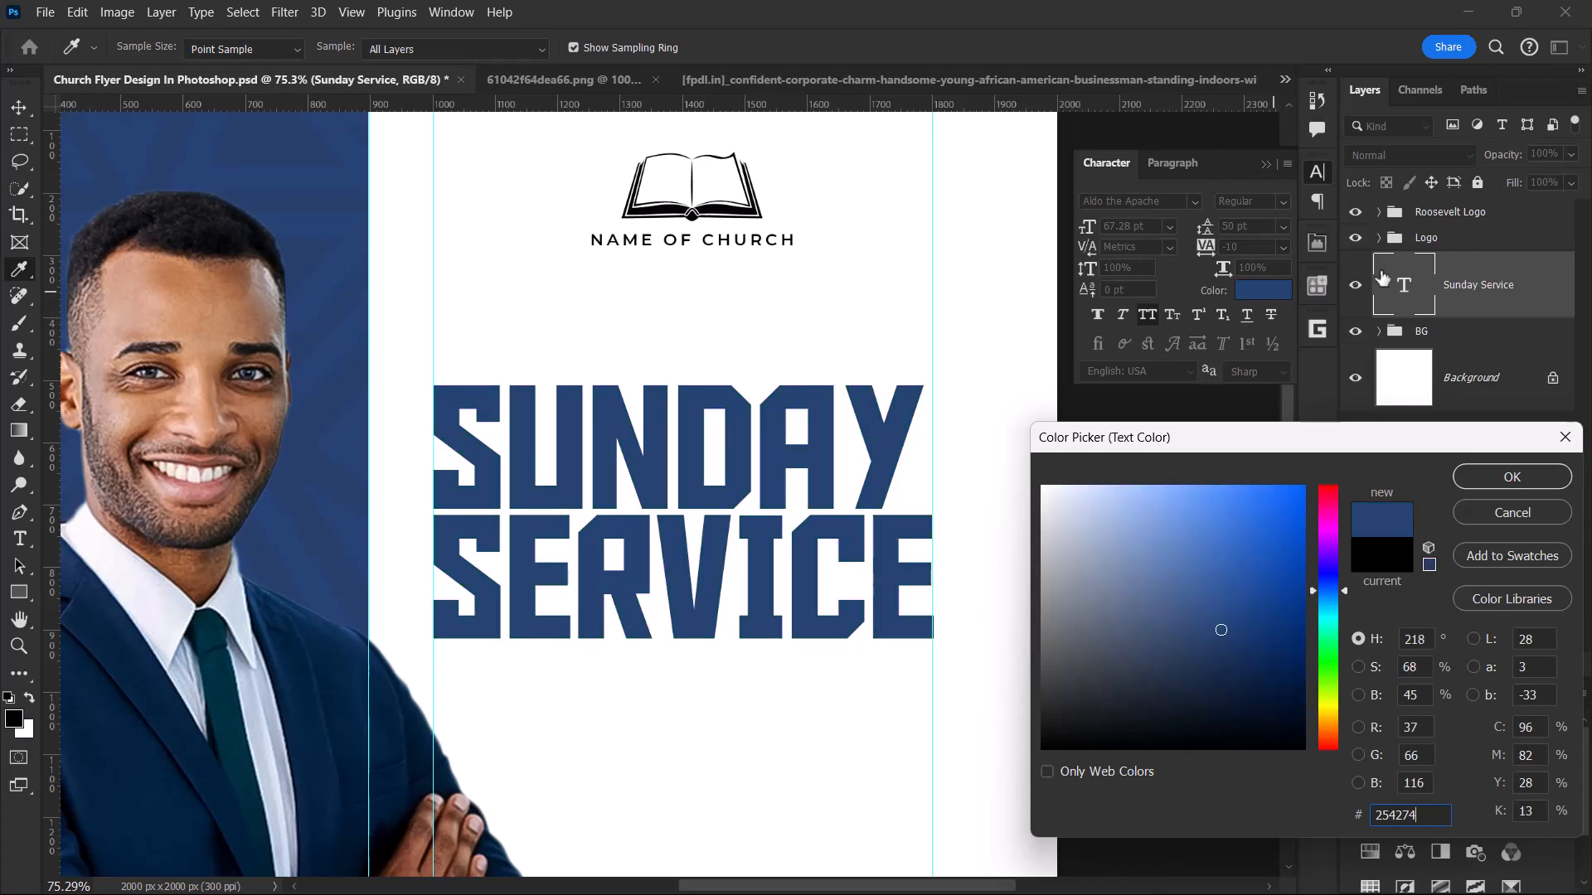
{"action": "left_click", "coordinate": [1484, 476]}
- Move the Sunday Service text straight down about 30 px to widen the gap below the logo
{"action": "scroll", "coordinate": [742, 466], "scroll_direction": "down", "scroll_amount": 3}
{"action": "scroll", "coordinate": [740, 476], "scroll_direction": "down", "scroll_amount": 3}
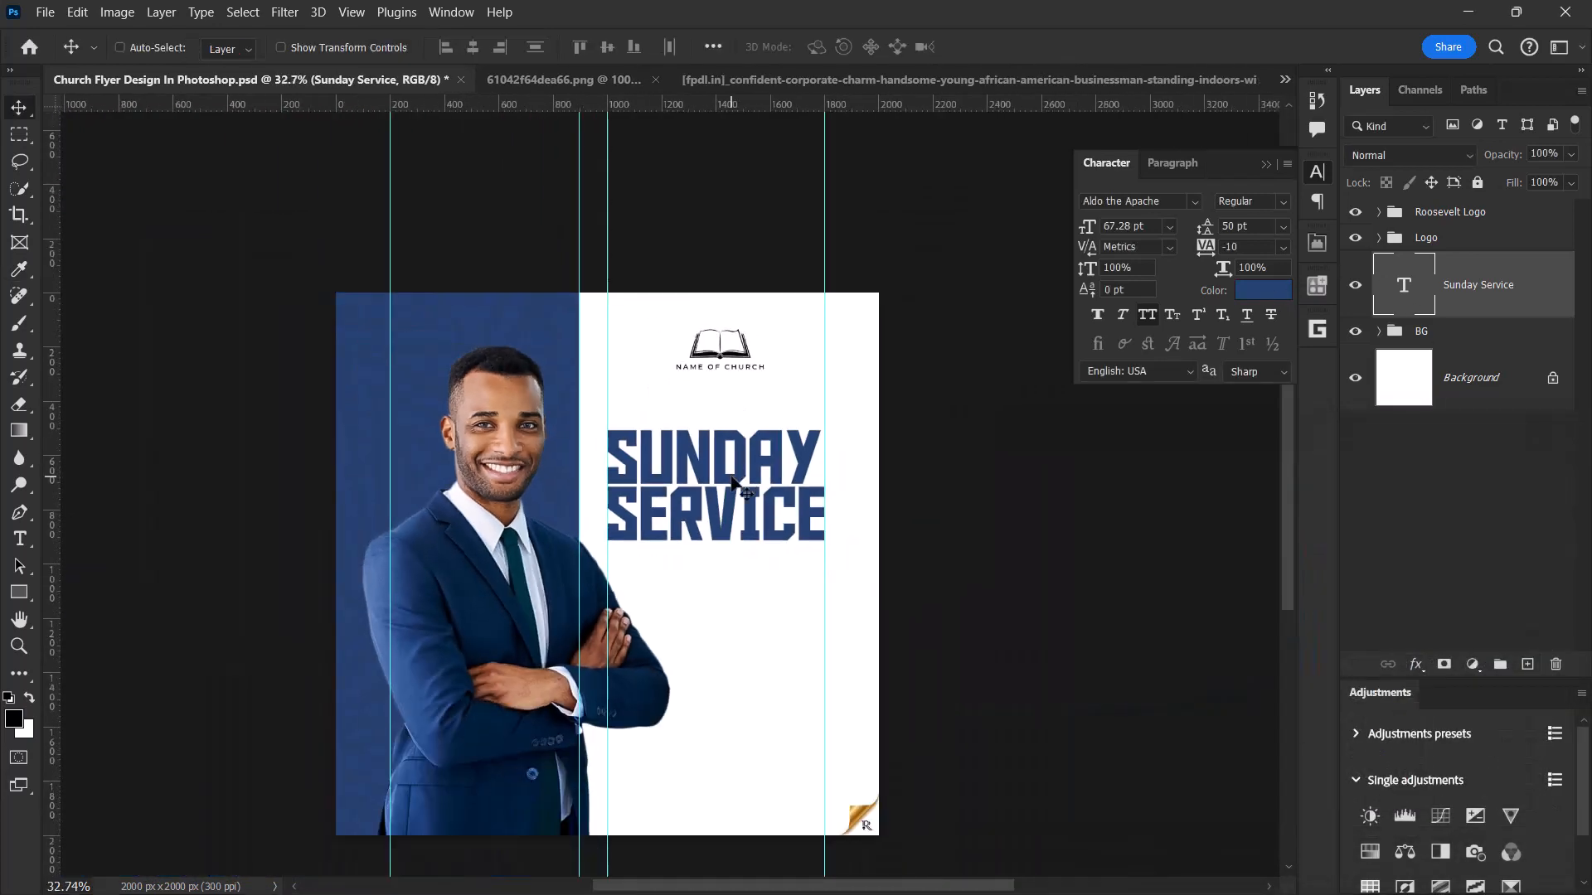
{"action": "scroll", "coordinate": [729, 489], "scroll_direction": "up", "scroll_amount": 4}
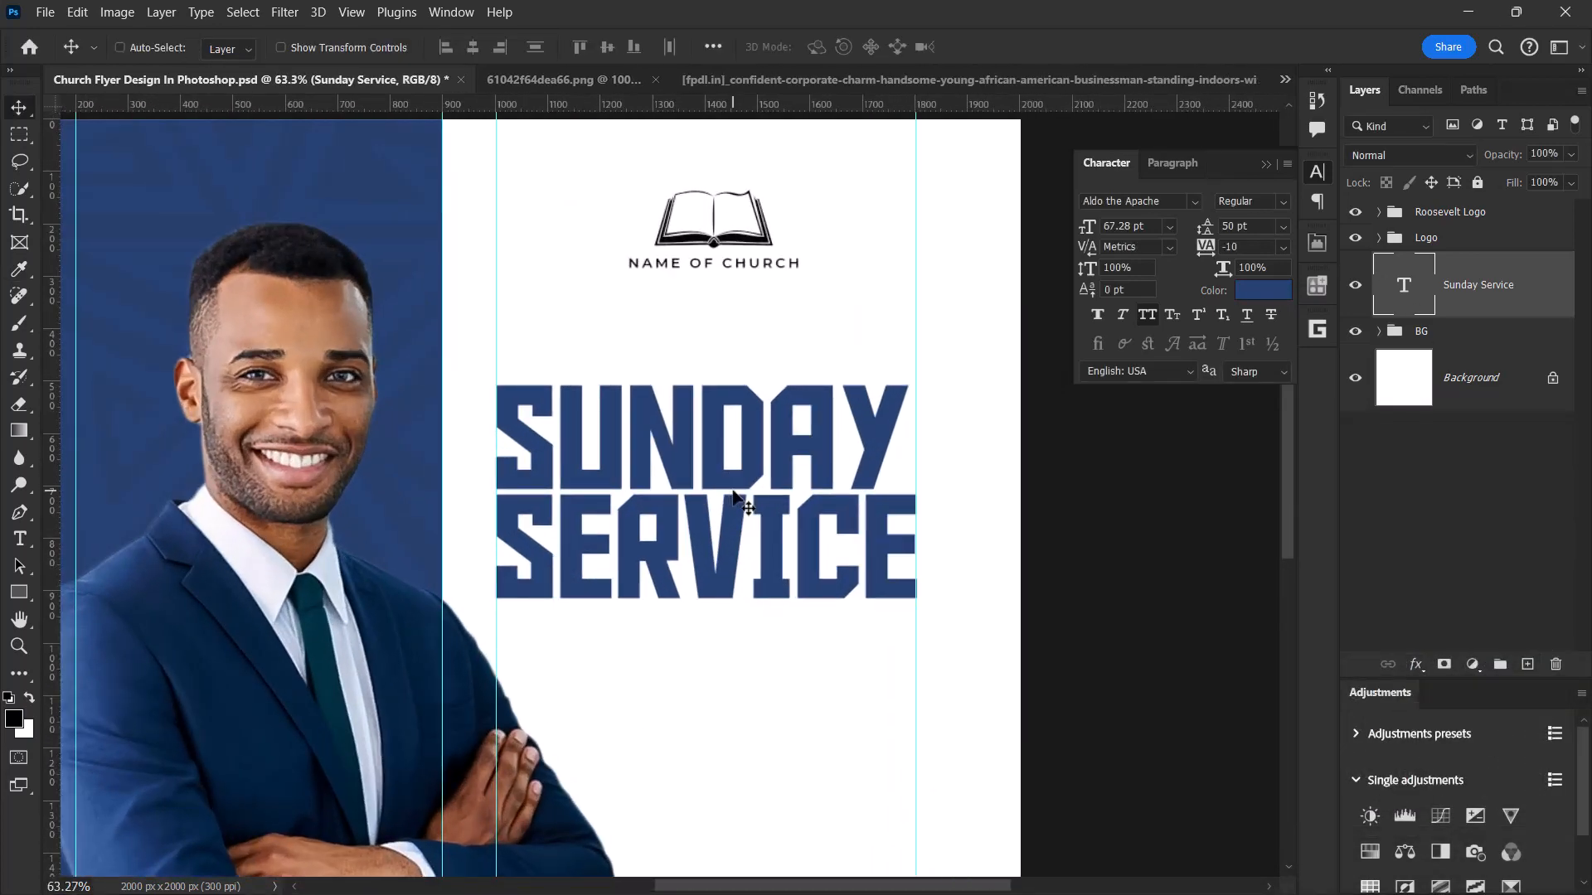
{"action": "left_click_drag", "start_coordinate": [732, 495], "coordinate": [724, 521]}
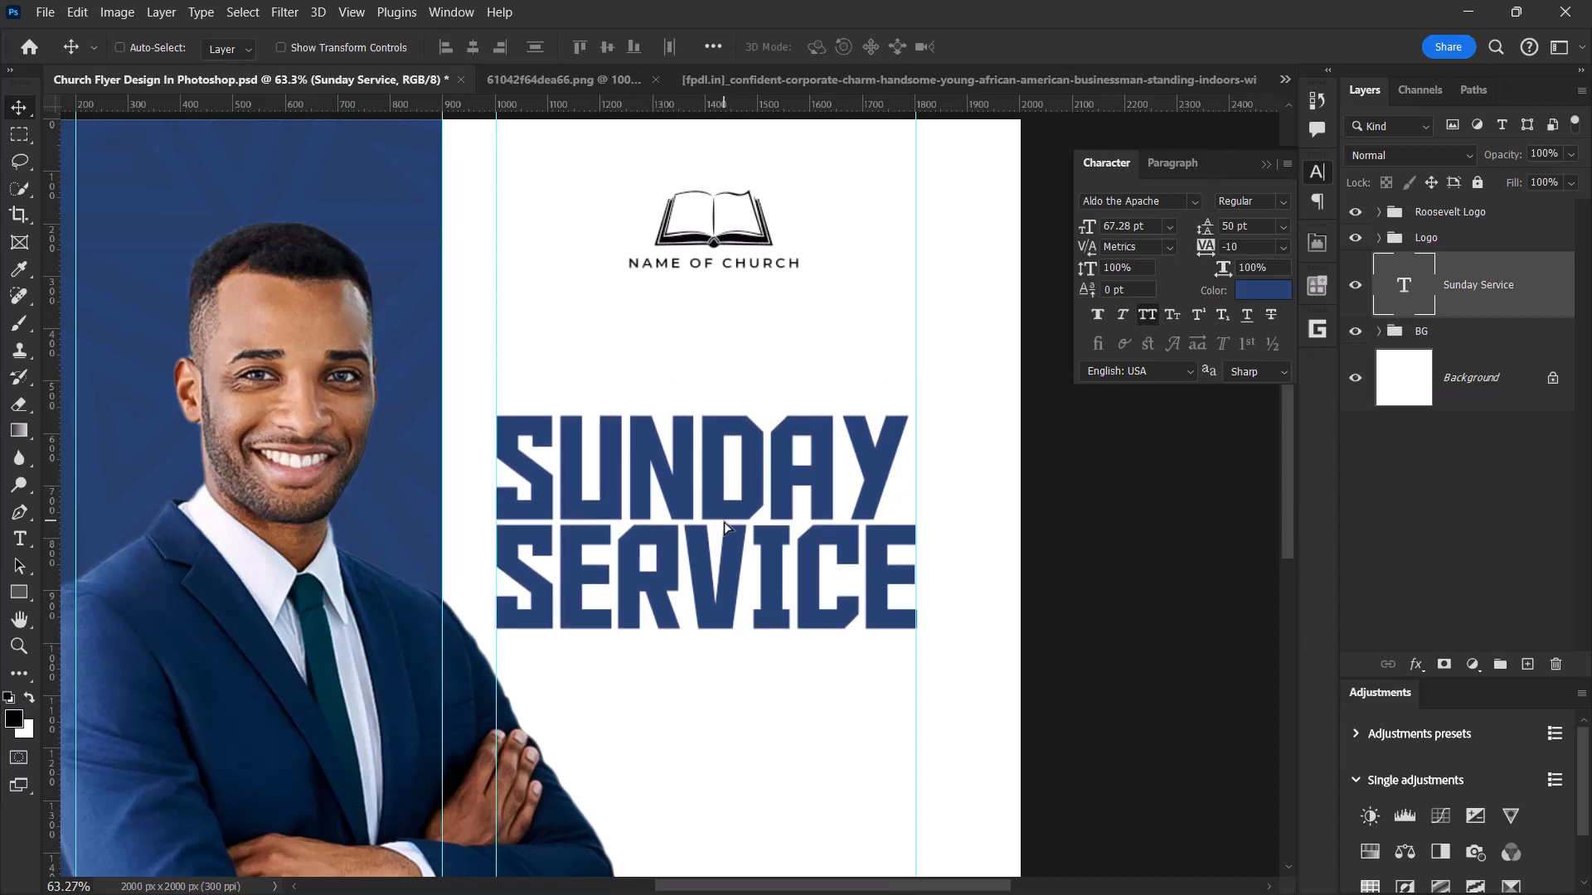
- Add the text "LIVE" on a new layer and place it just above the word SUNDAY
{"action": "left_click", "coordinate": [21, 539]}
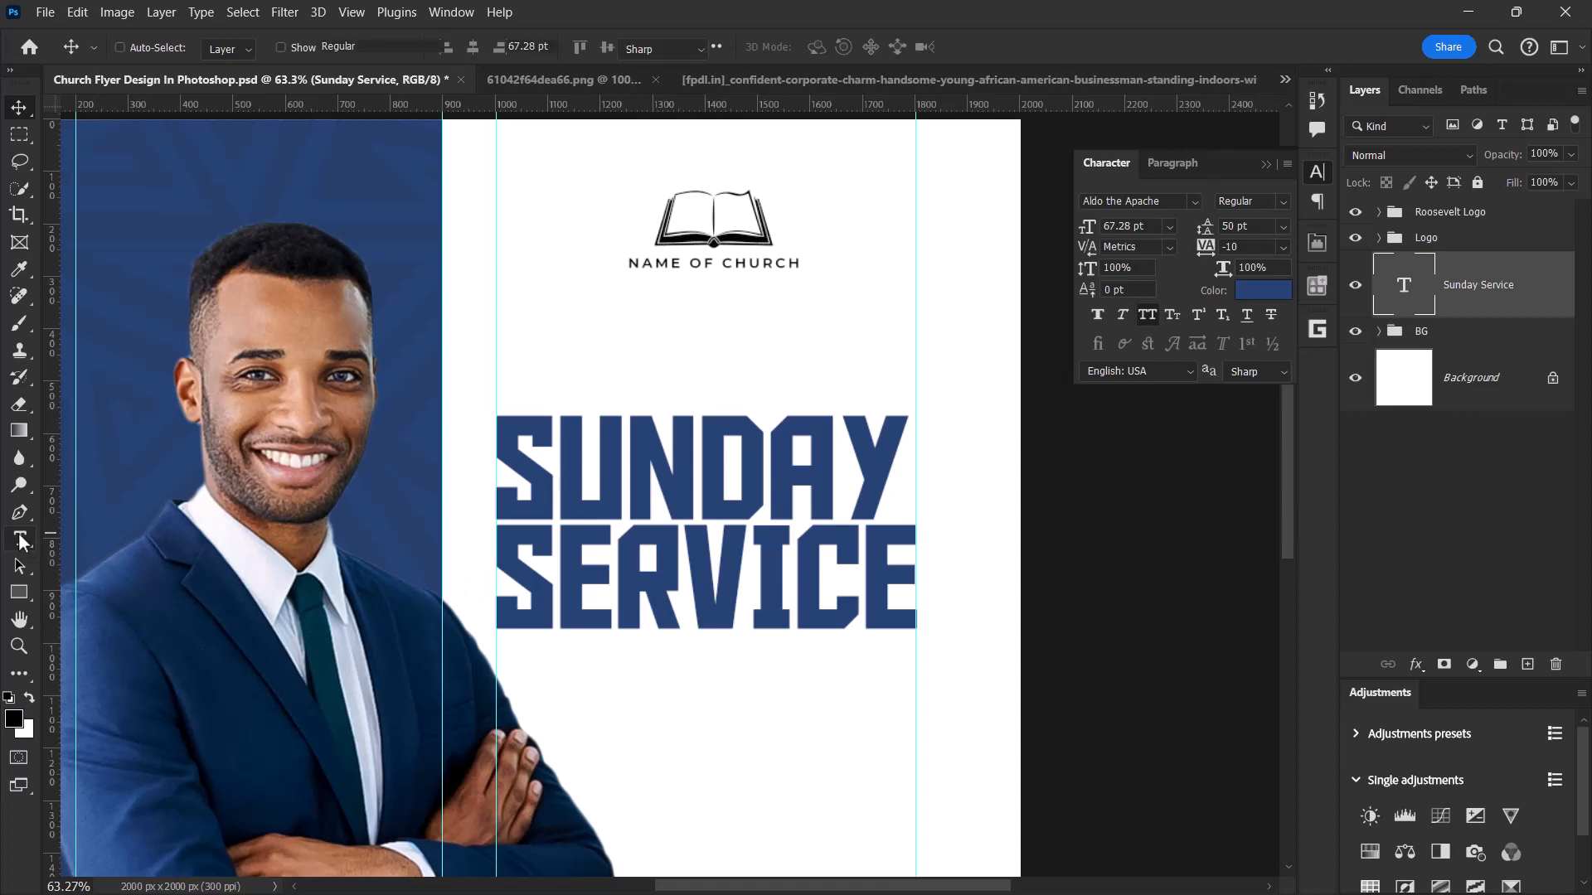
{"action": "left_click", "coordinate": [671, 321]}
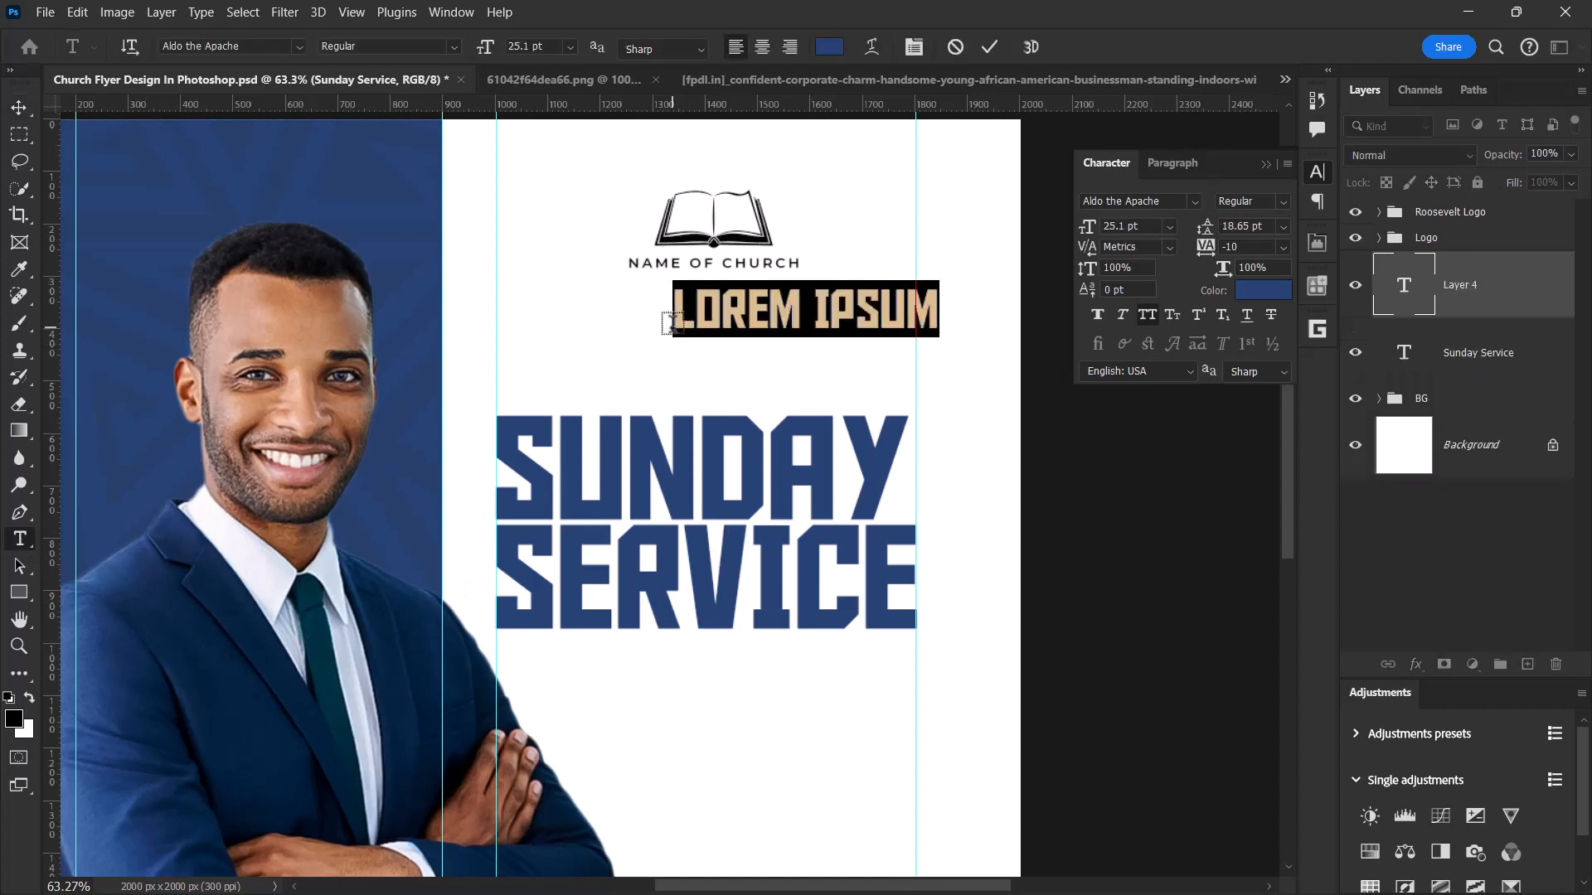
{"action": "type", "text": "LIVE"}
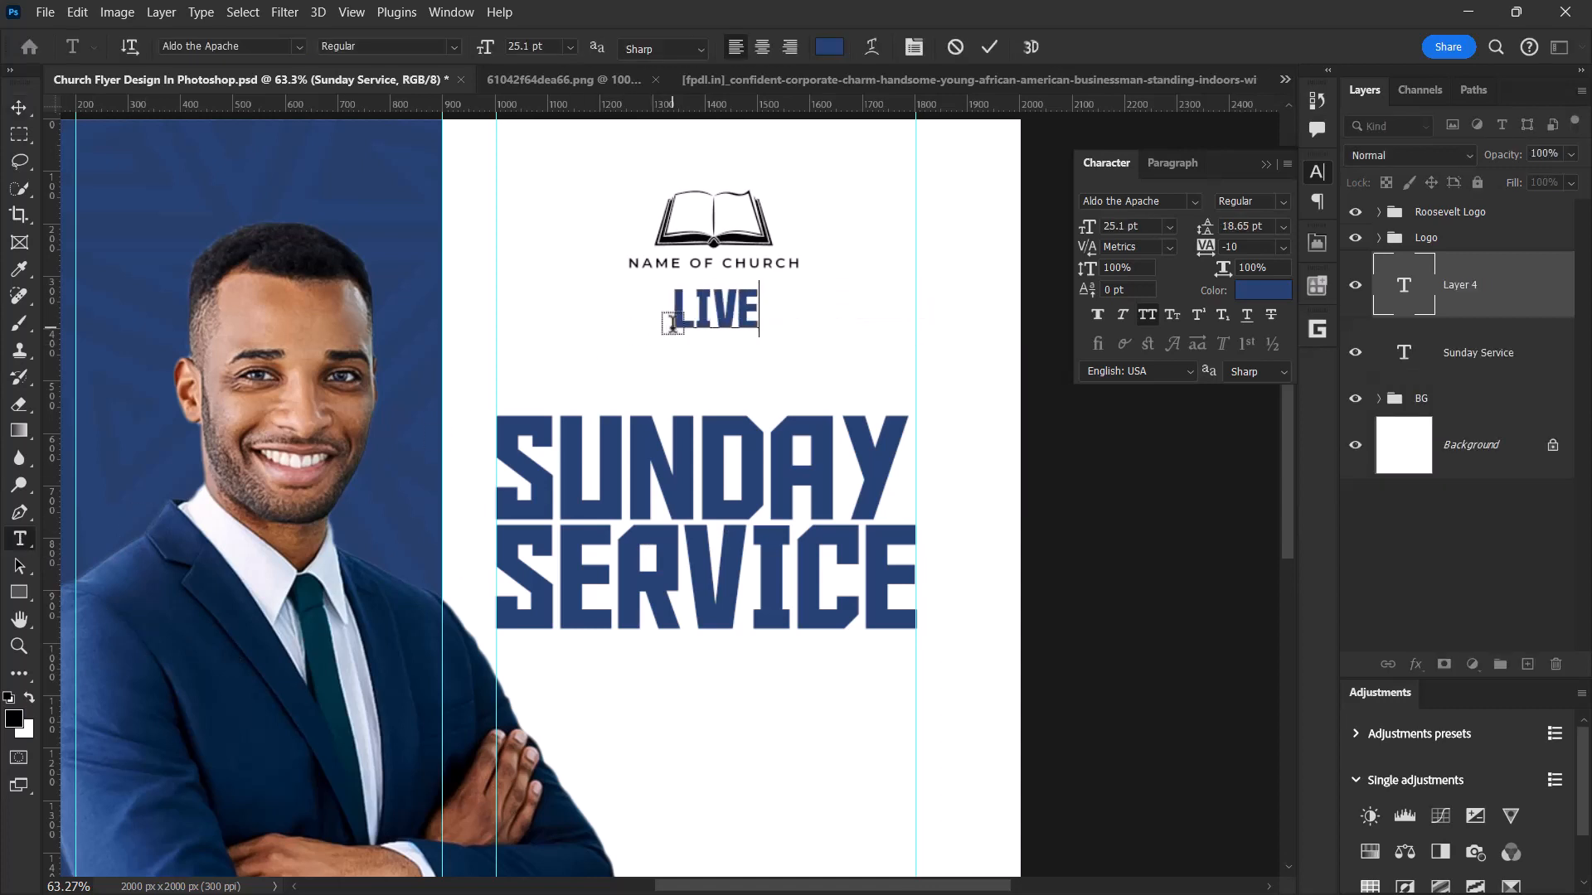
{"action": "left_click", "coordinate": [990, 48]}
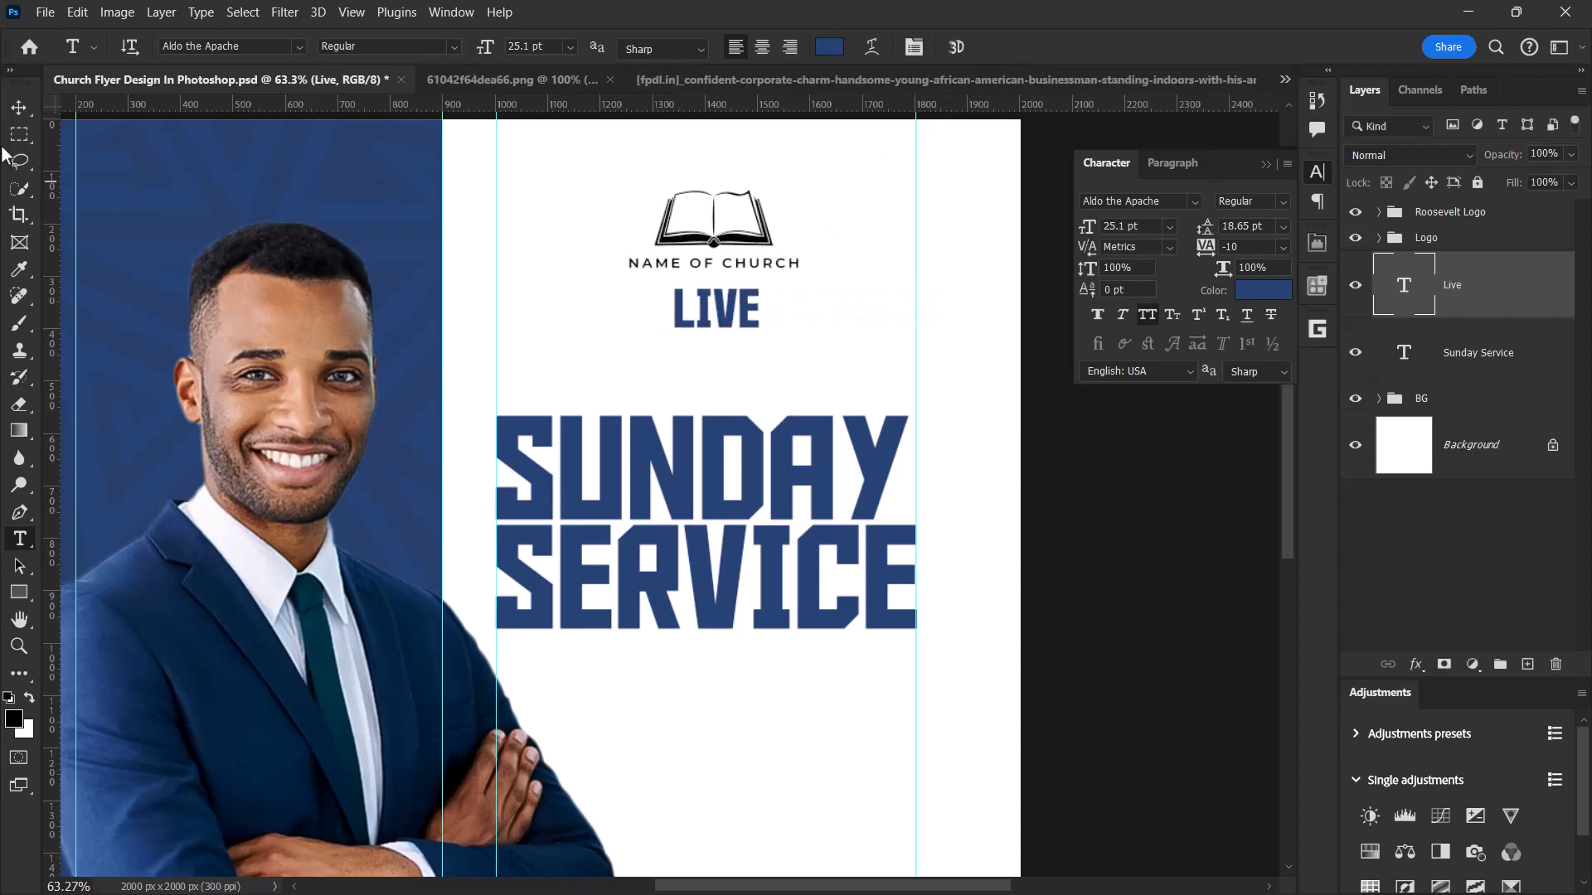
{"action": "left_click", "coordinate": [20, 111]}
{"action": "left_click_drag", "start_coordinate": [713, 330], "coordinate": [680, 368]}
- Change the Live text to the Austin Capittal Demo Regular font and turn off All Caps
{"action": "left_click", "coordinate": [1172, 200]}
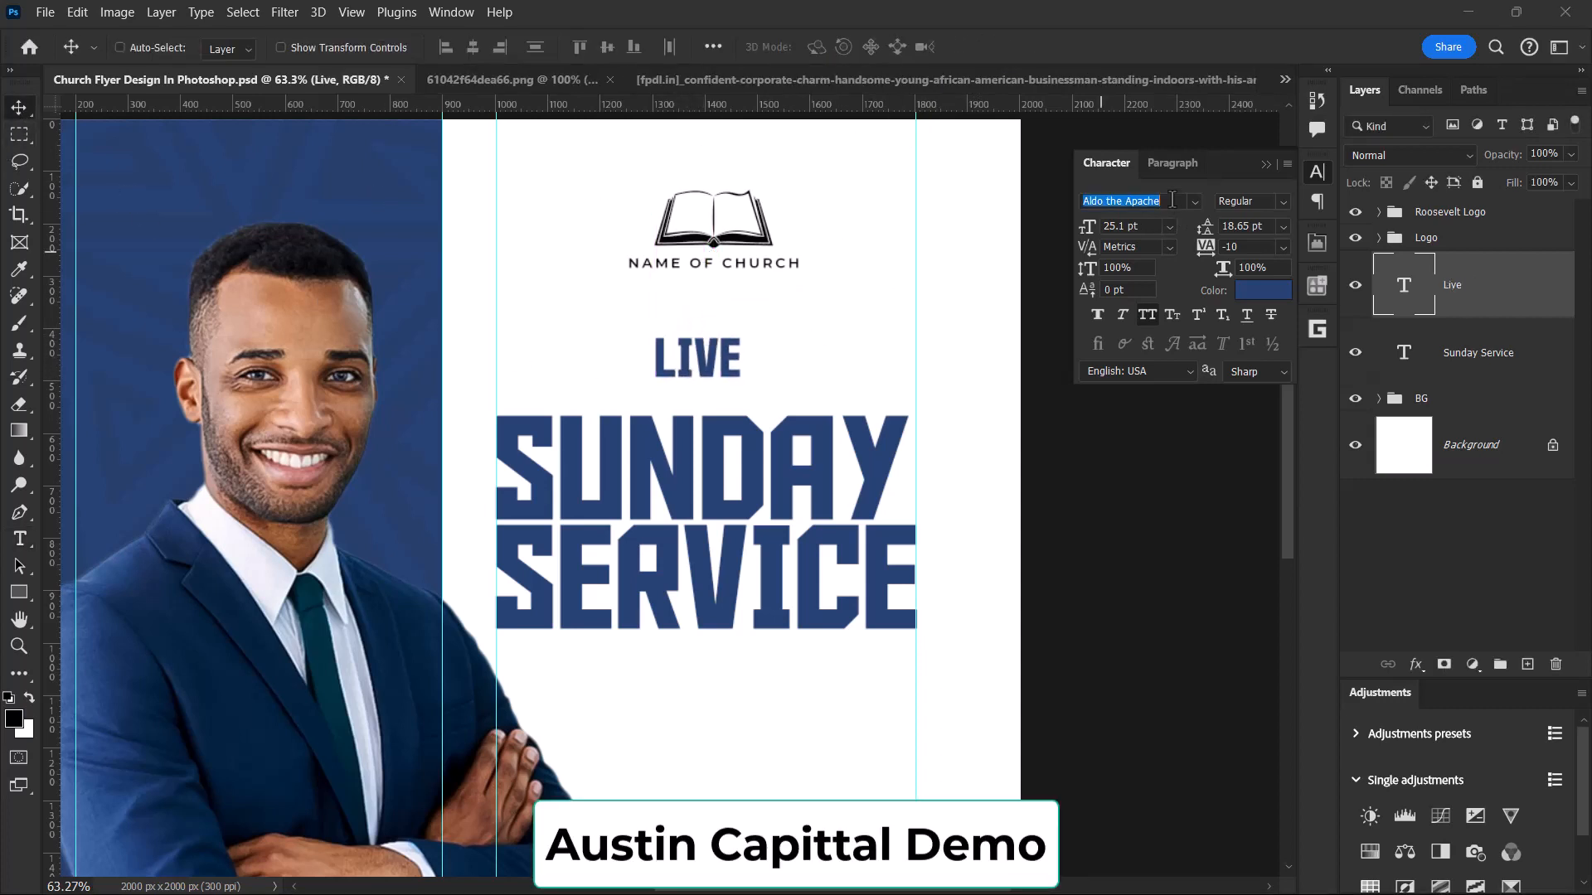
{"action": "type", "text": "aus"}
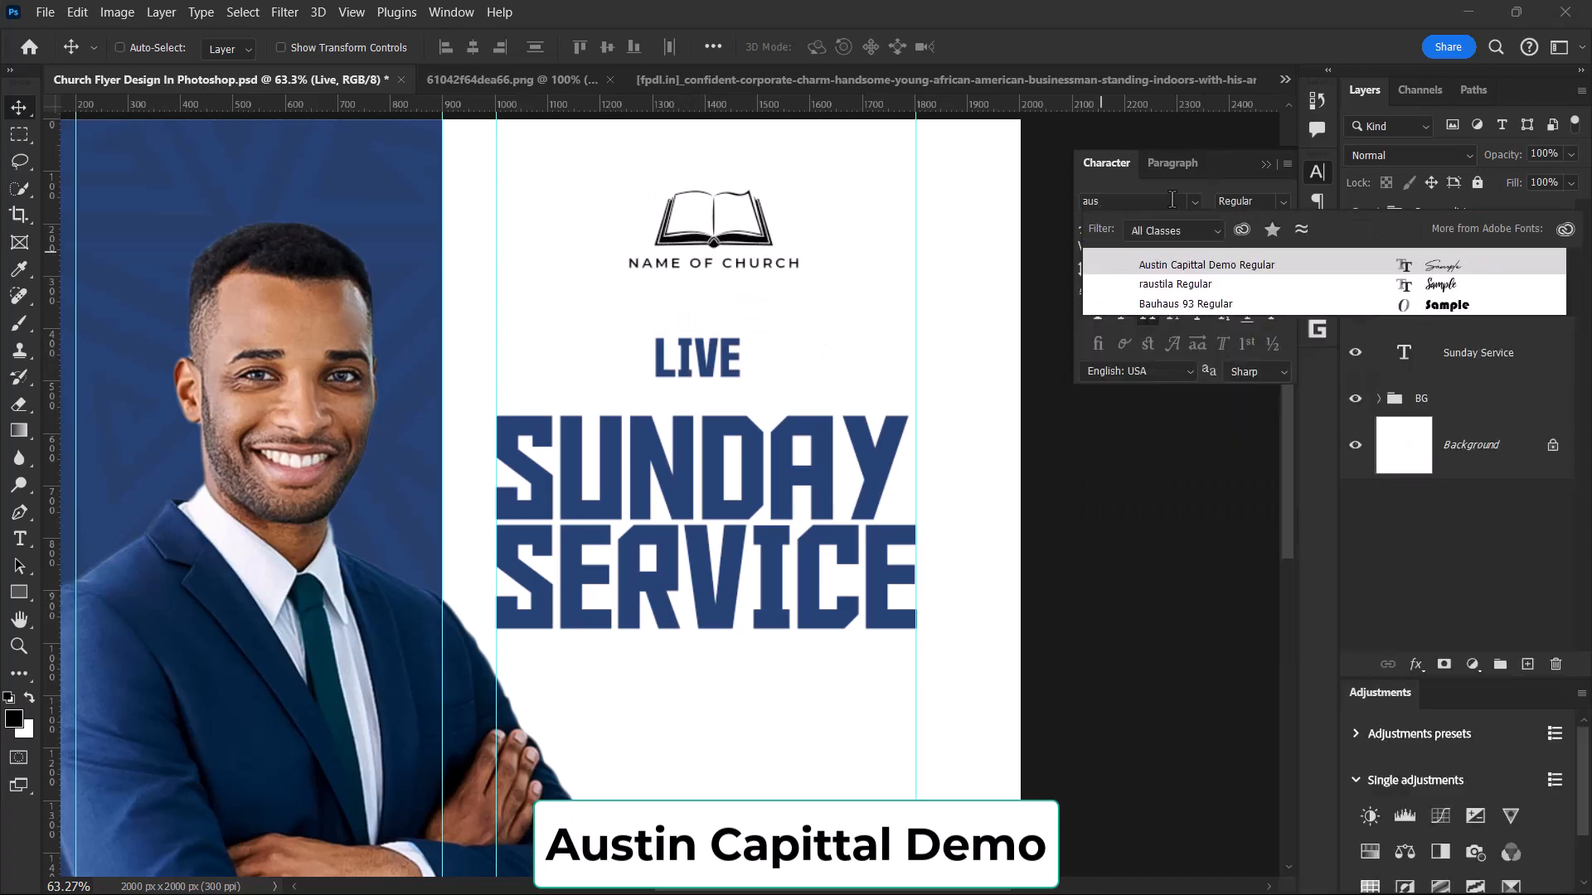
{"action": "left_click", "coordinate": [1186, 267]}
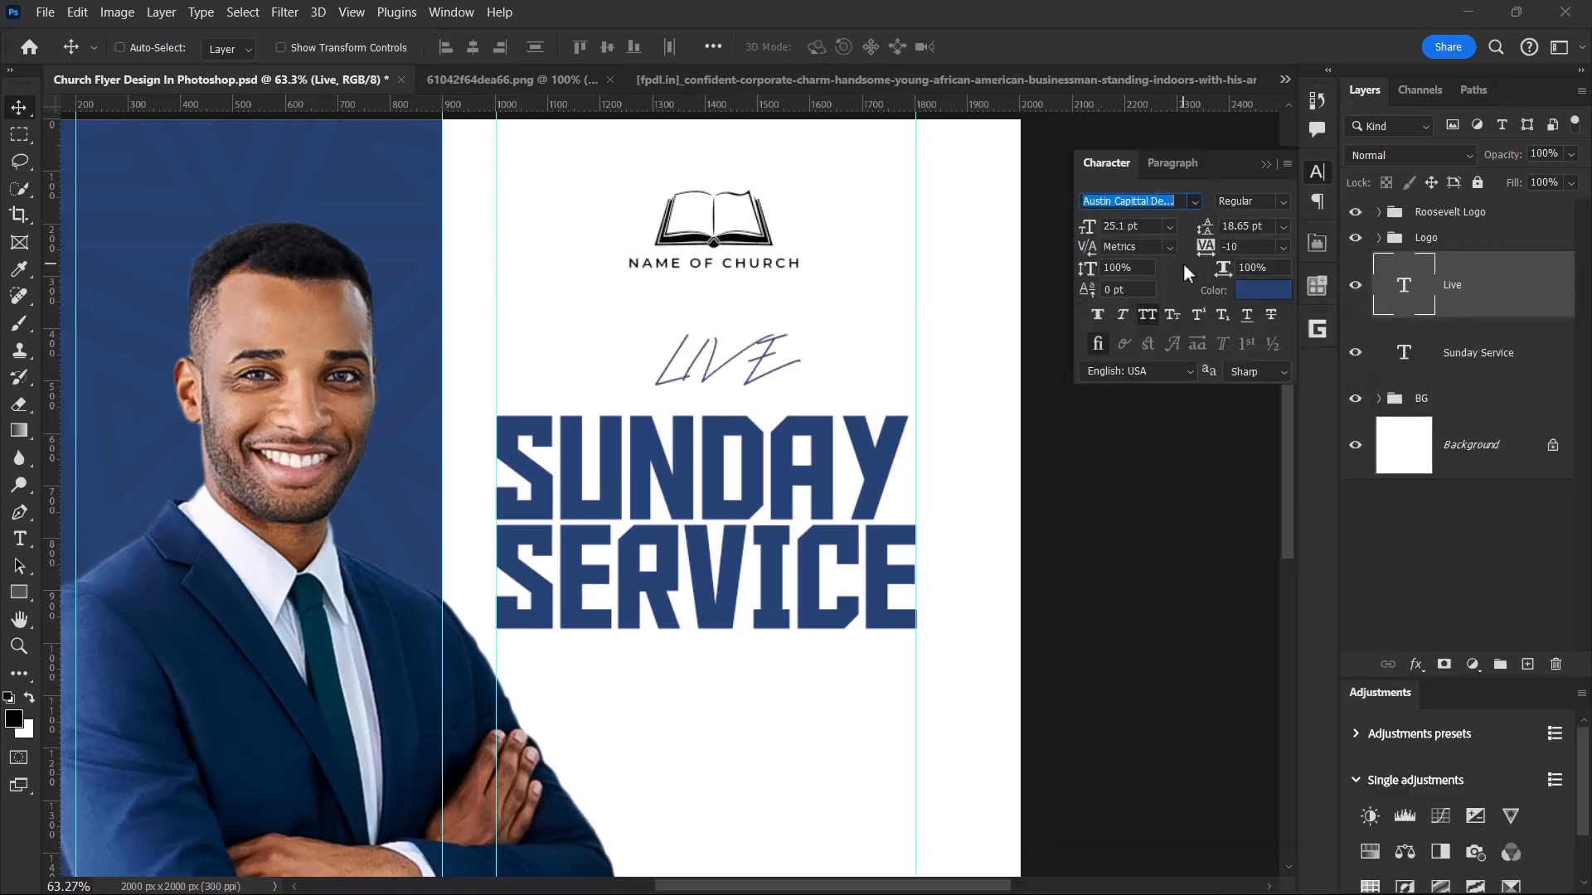
{"action": "left_click", "coordinate": [1149, 315]}
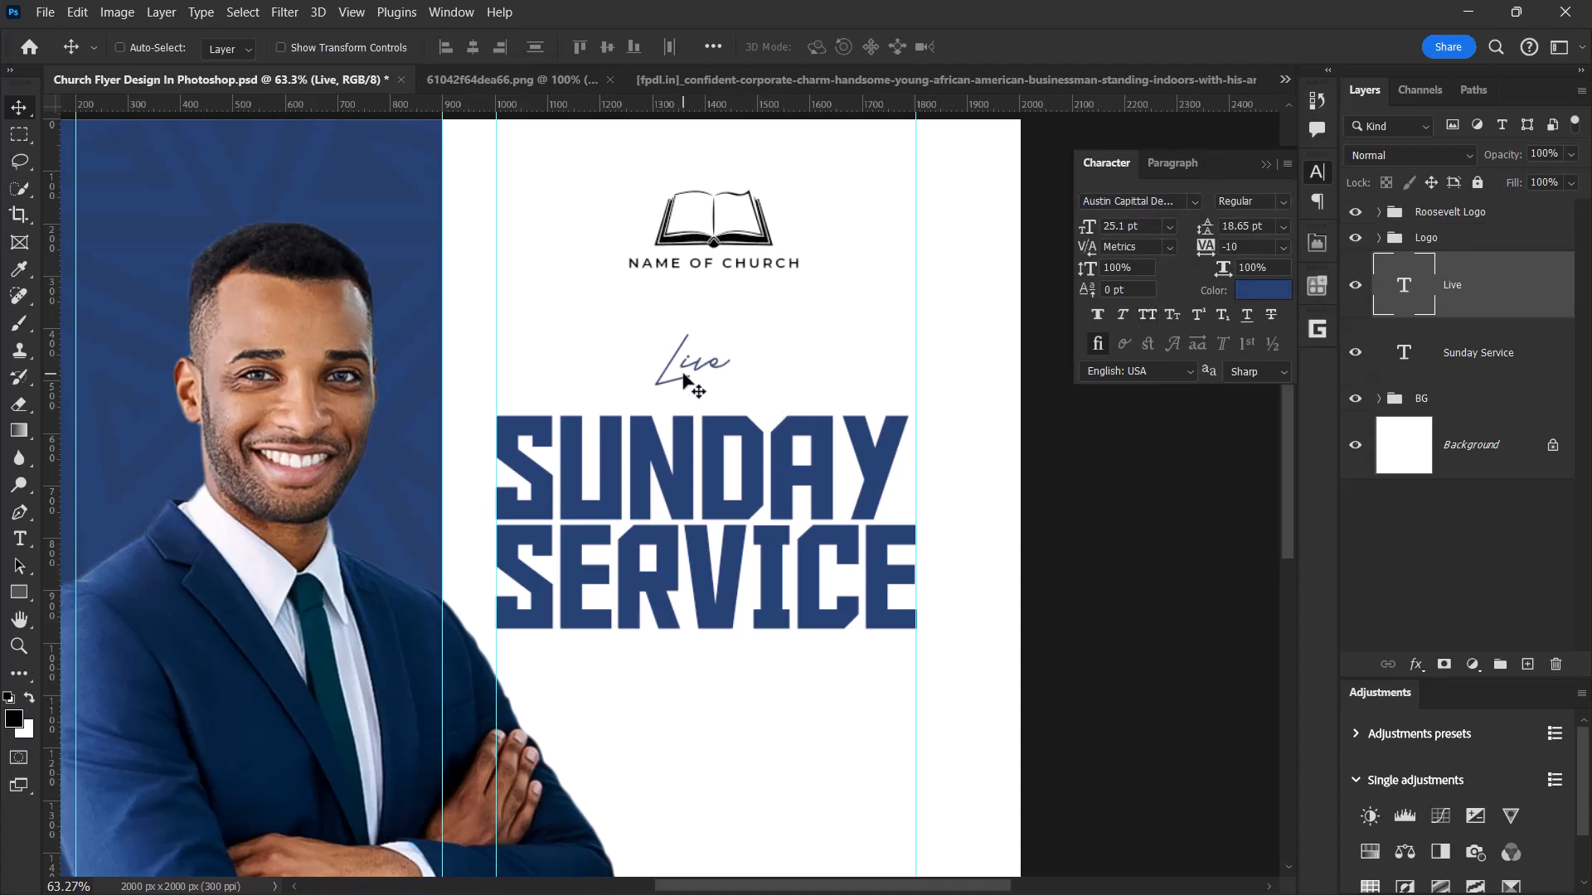
- Center the Live text above the Sunday Service title and scale it to about 413%, or 103.72 pt
{"action": "left_click_drag", "start_coordinate": [683, 381], "coordinate": [697, 391]}
{"action": "key", "text": "ctrl+t"}
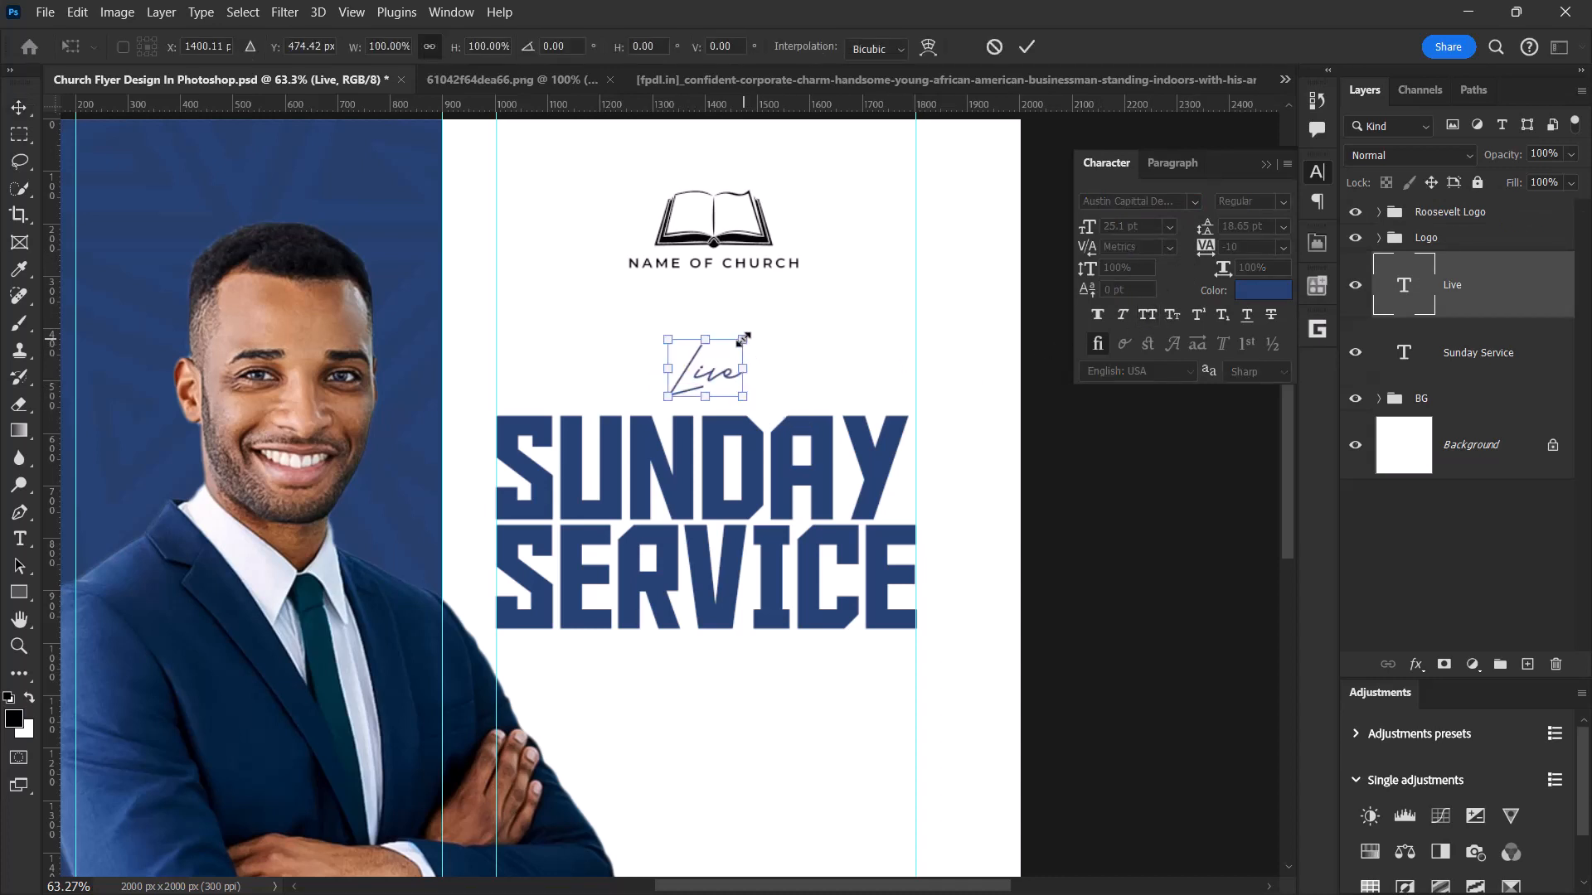
{"action": "left_click_drag", "start_coordinate": [748, 331], "coordinate": [862, 248]}
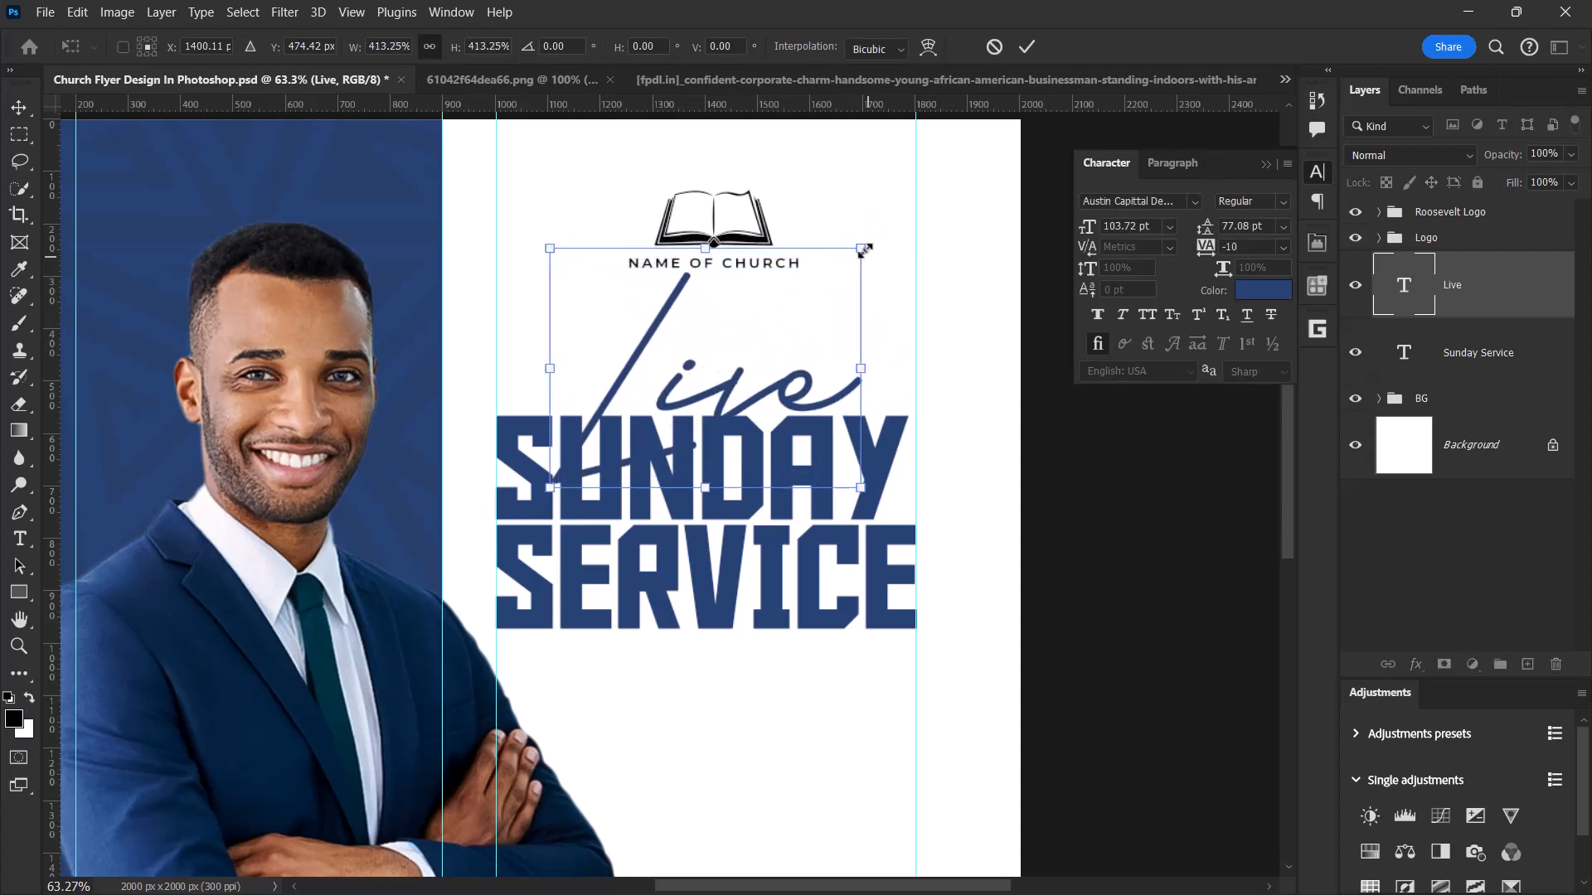
{"action": "left_click", "coordinate": [1027, 47]}
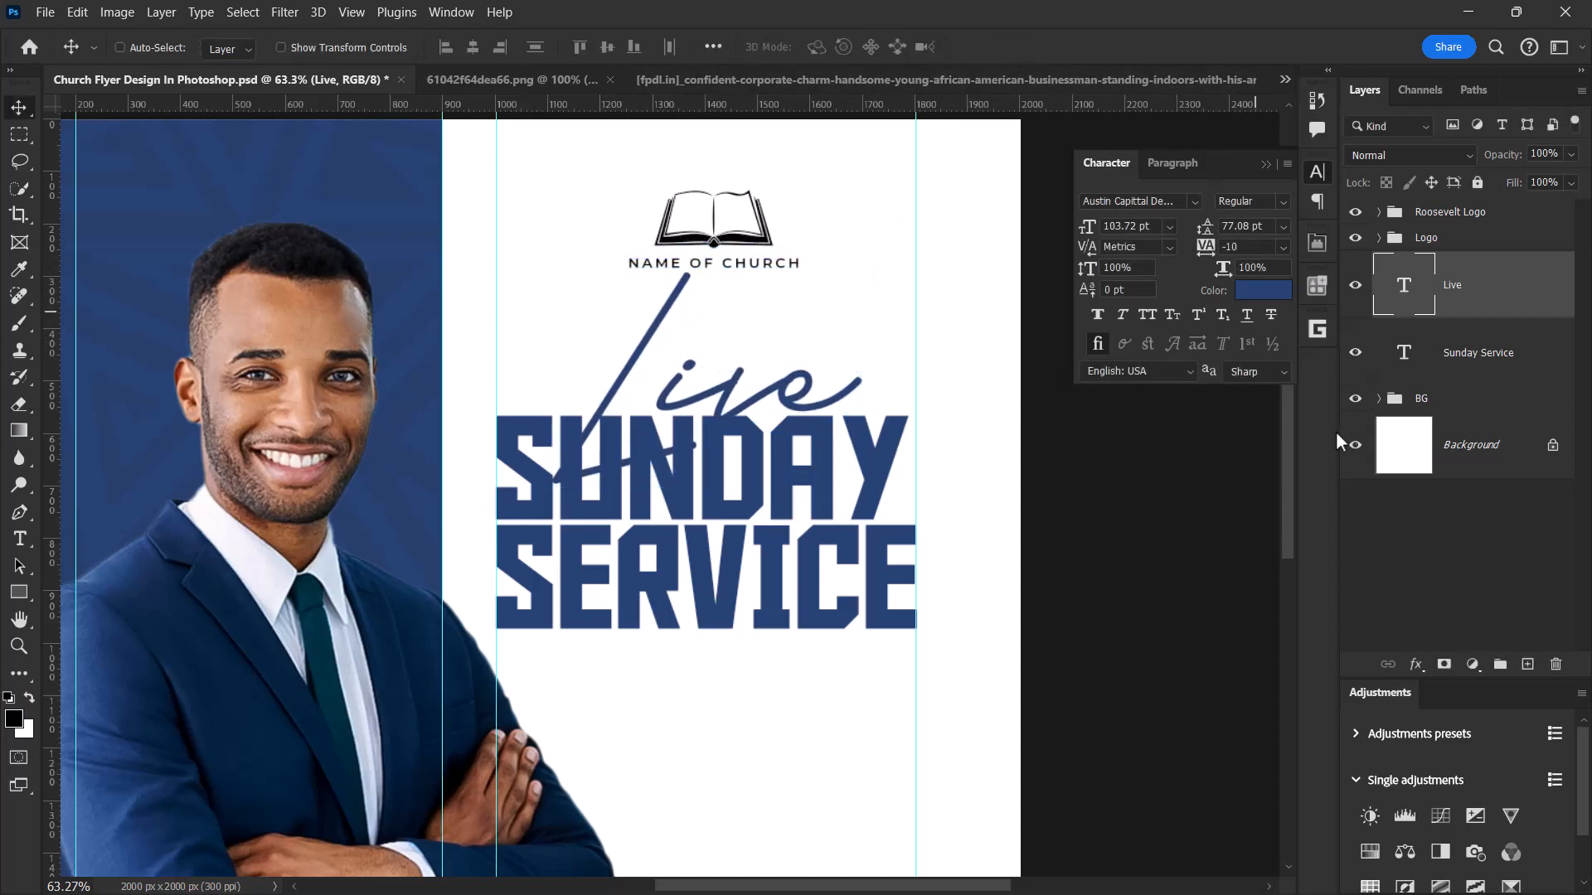
- Apply a Gradient Overlay to the Live text using the fifth Oranges preset, running from yellow to red-orange
{"action": "left_click", "coordinate": [1414, 661]}
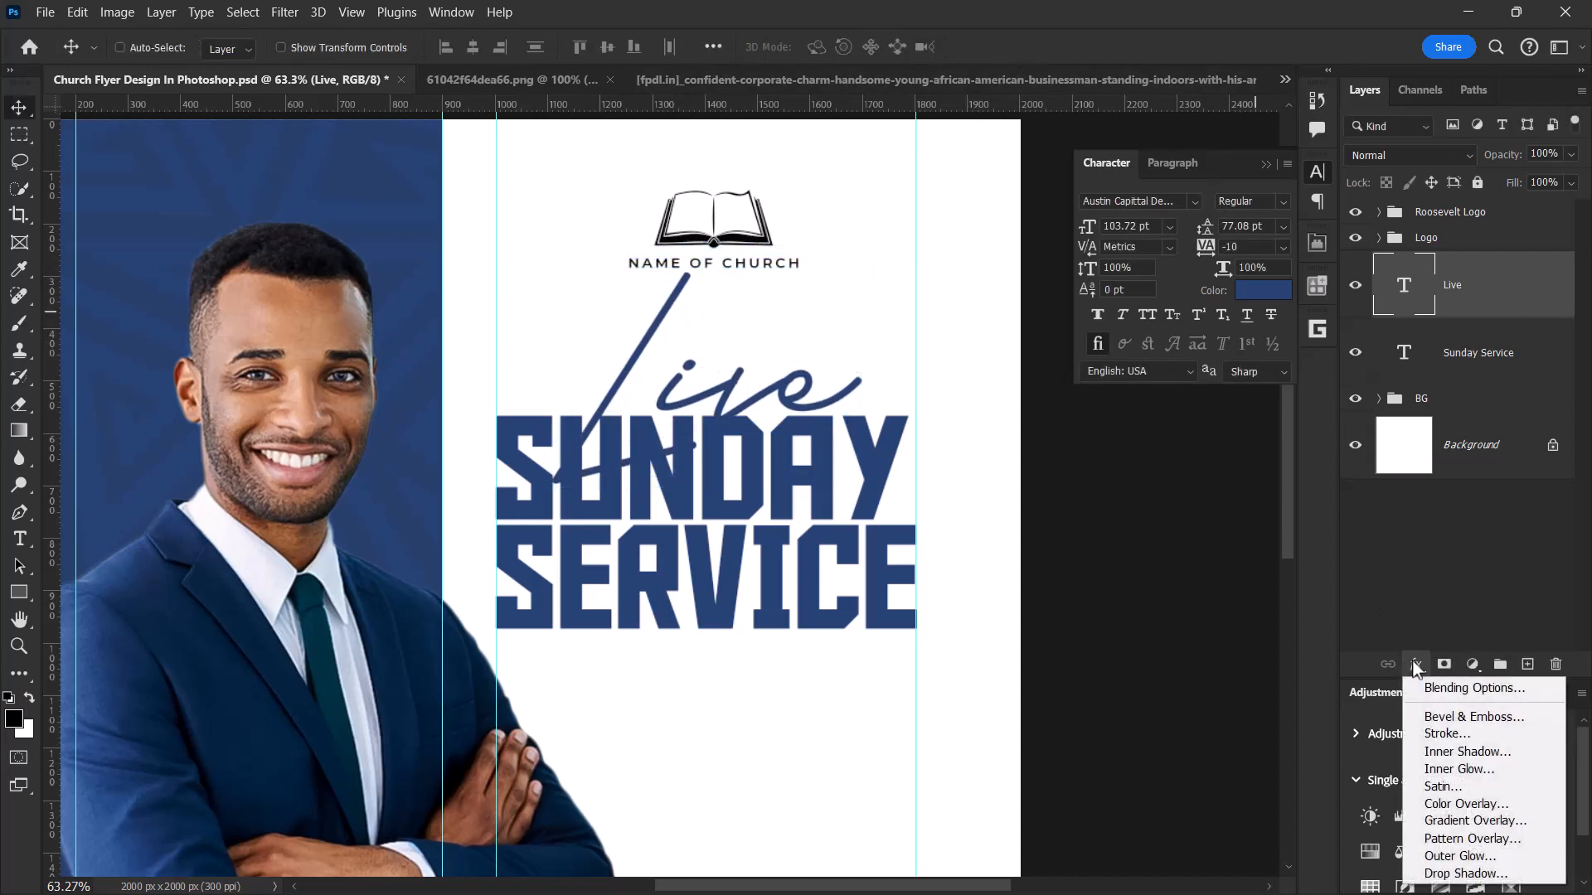
{"action": "left_click", "coordinate": [1449, 818]}
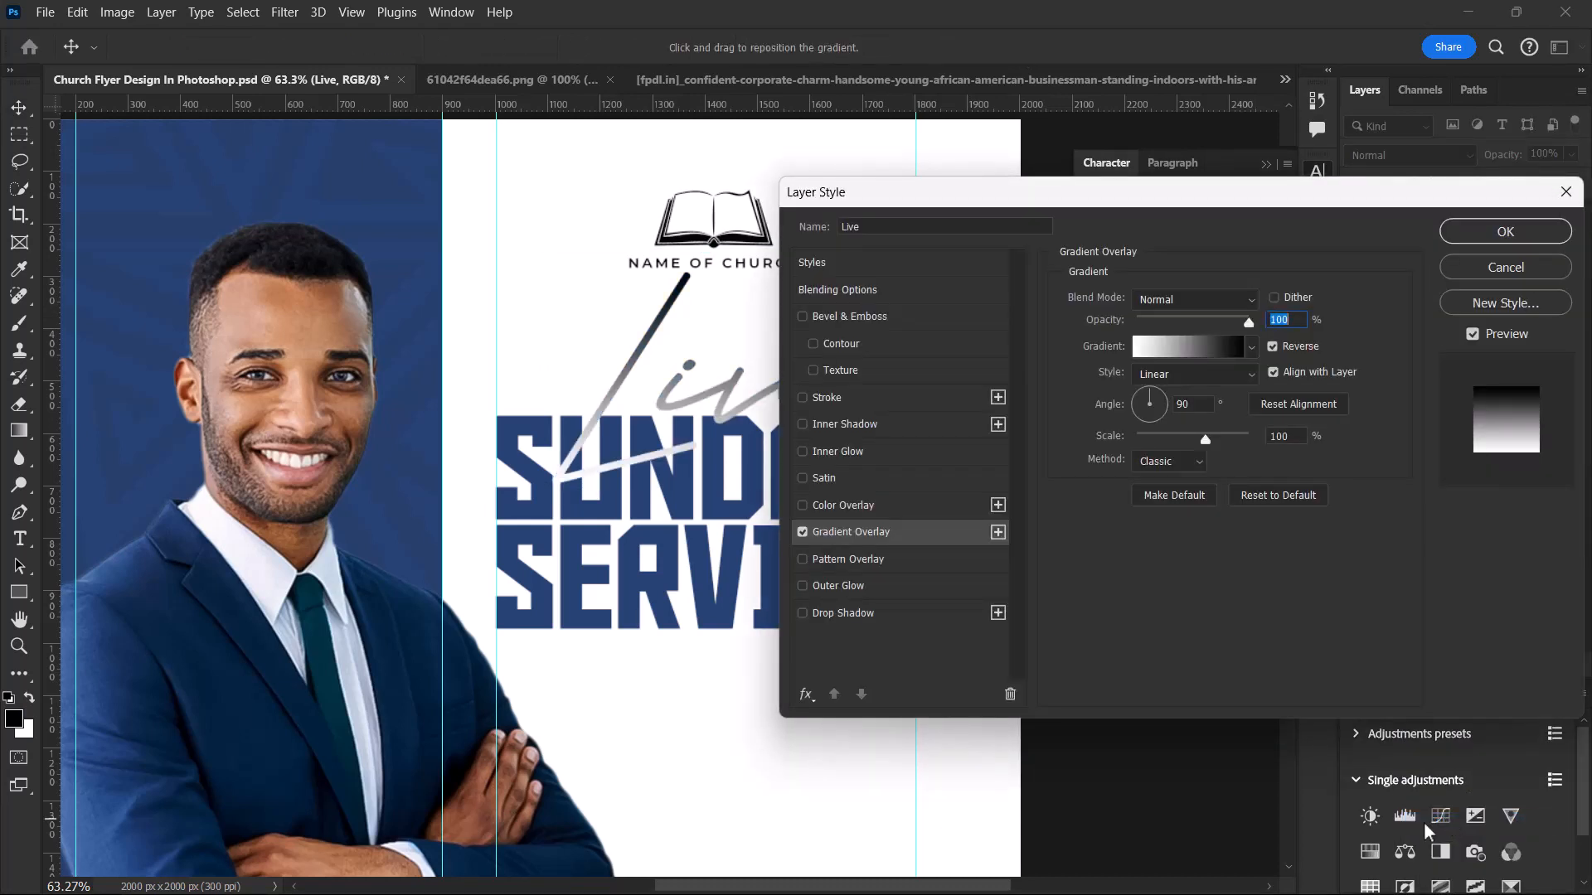
{"action": "left_click", "coordinate": [1251, 349]}
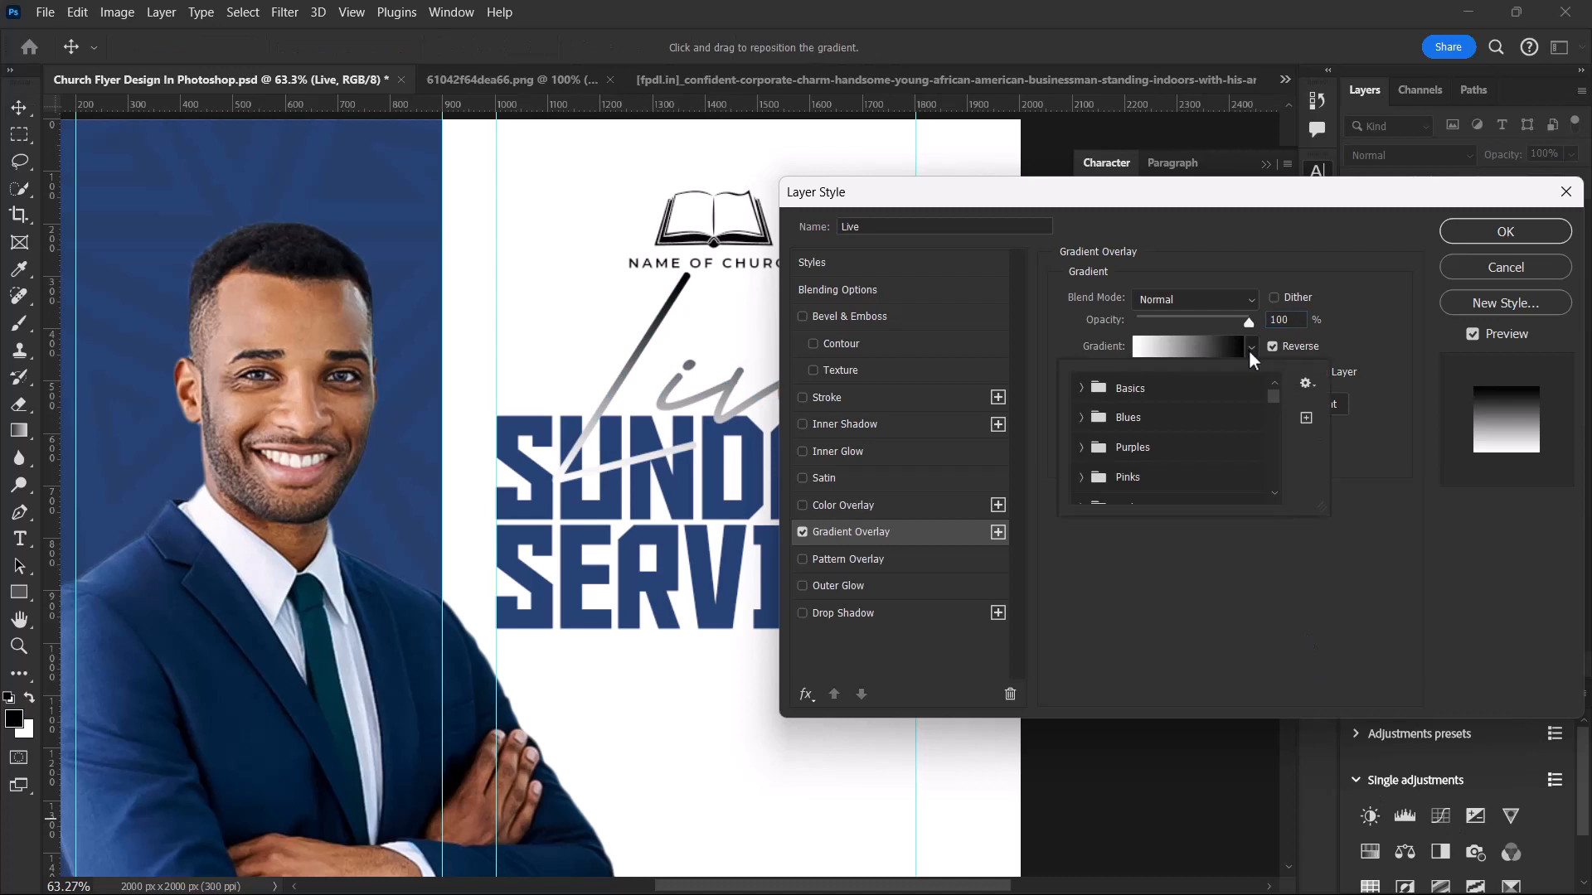
{"action": "scroll", "coordinate": [1181, 452], "scroll_direction": "down", "scroll_amount": 3}
{"action": "left_click", "coordinate": [1088, 455]}
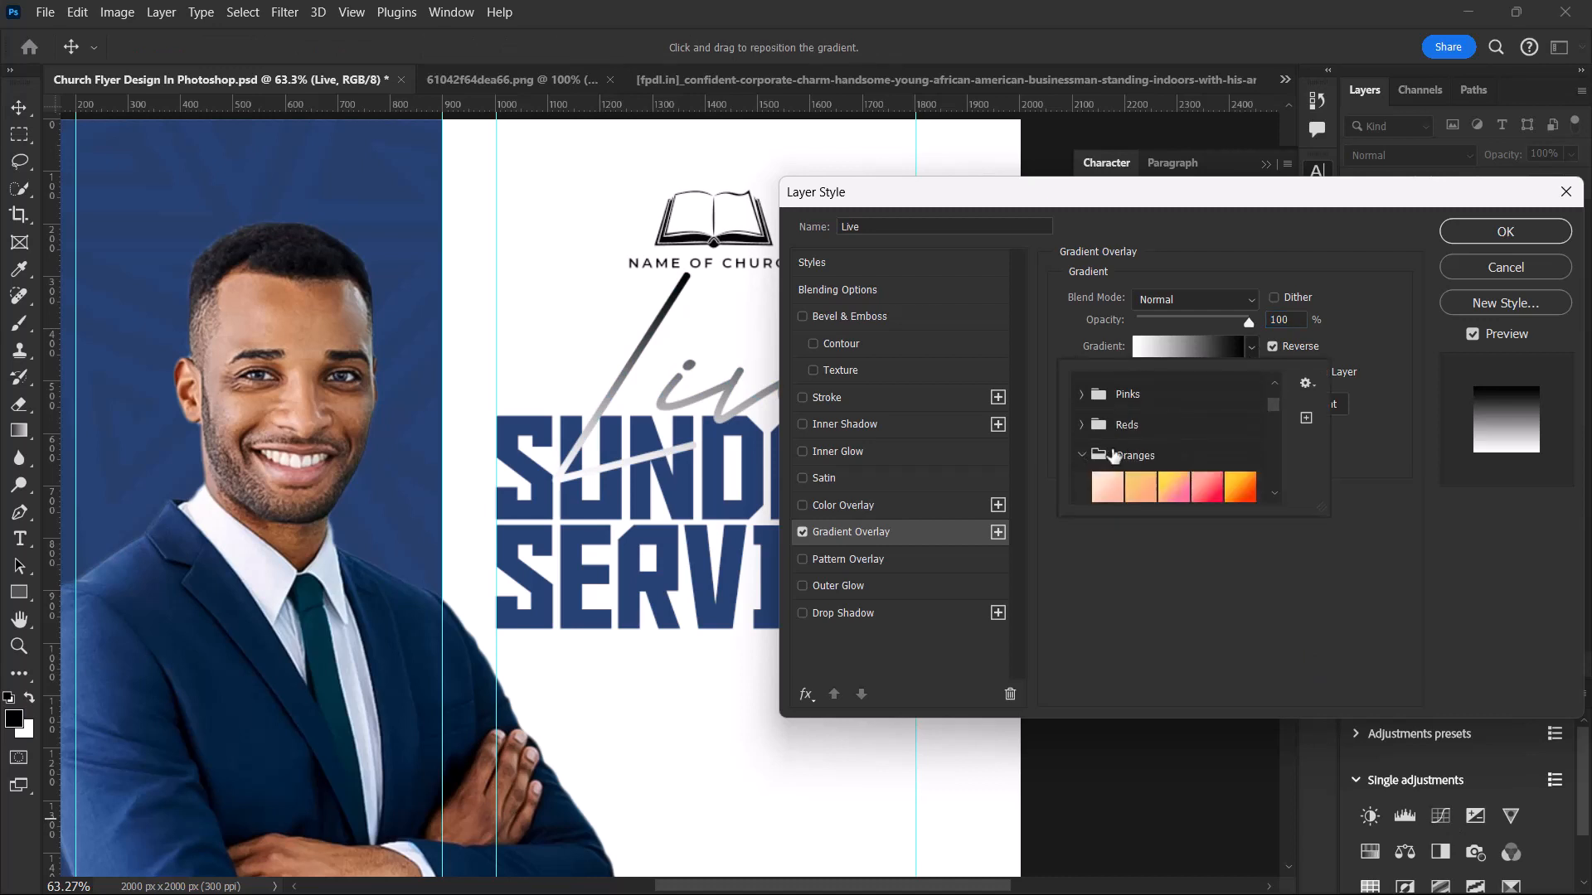
{"action": "scroll", "coordinate": [1145, 453], "scroll_direction": "down", "scroll_amount": 2}
{"action": "left_click", "coordinate": [1241, 427]}
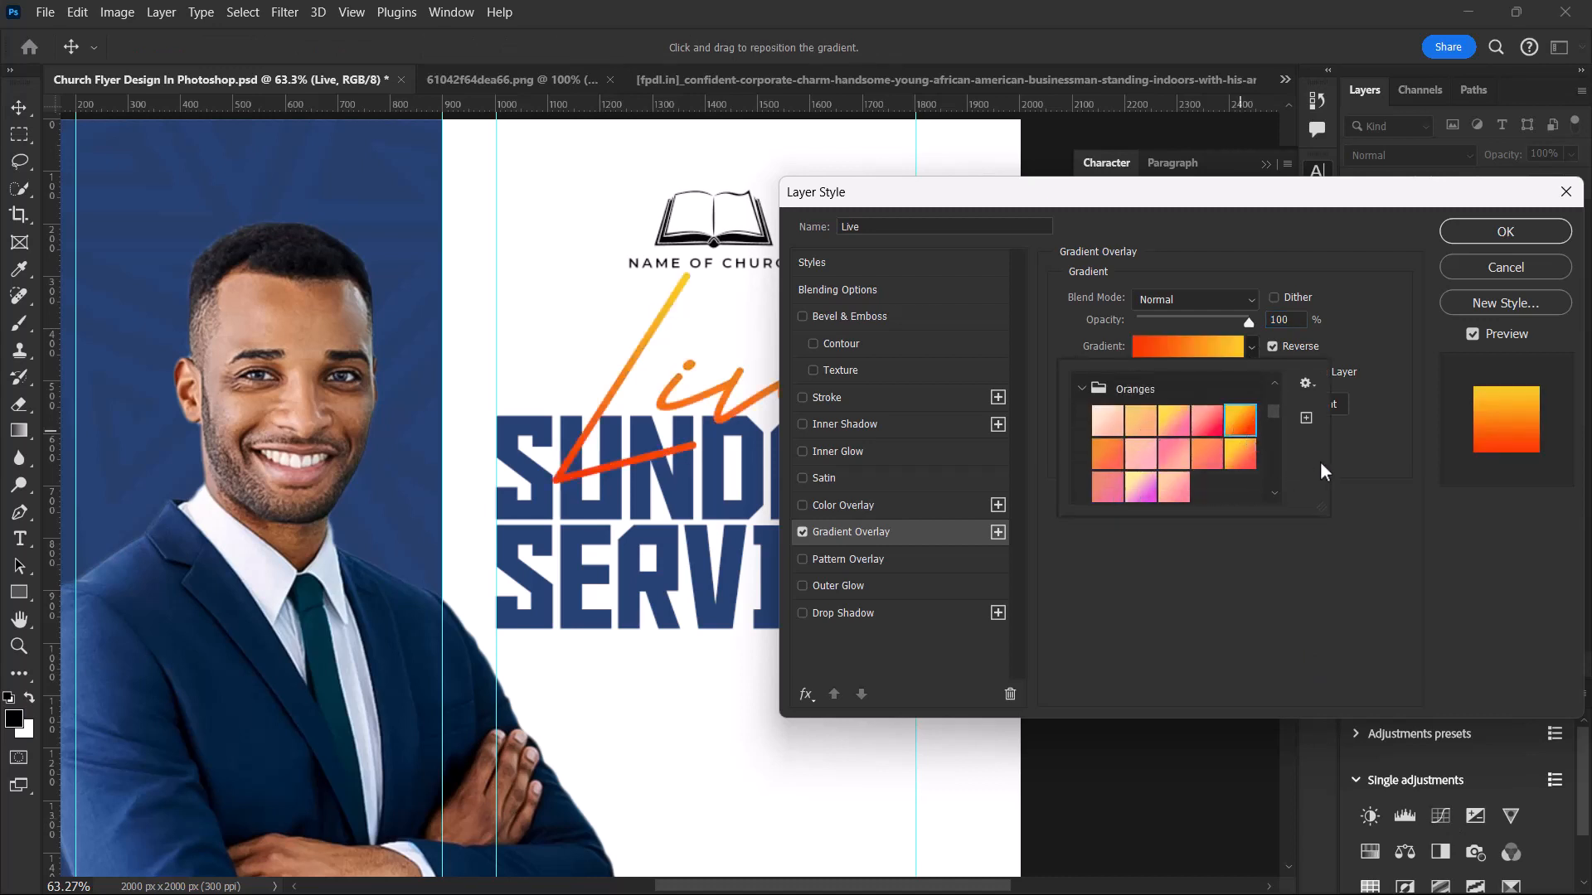
{"action": "left_click", "coordinate": [1404, 393]}
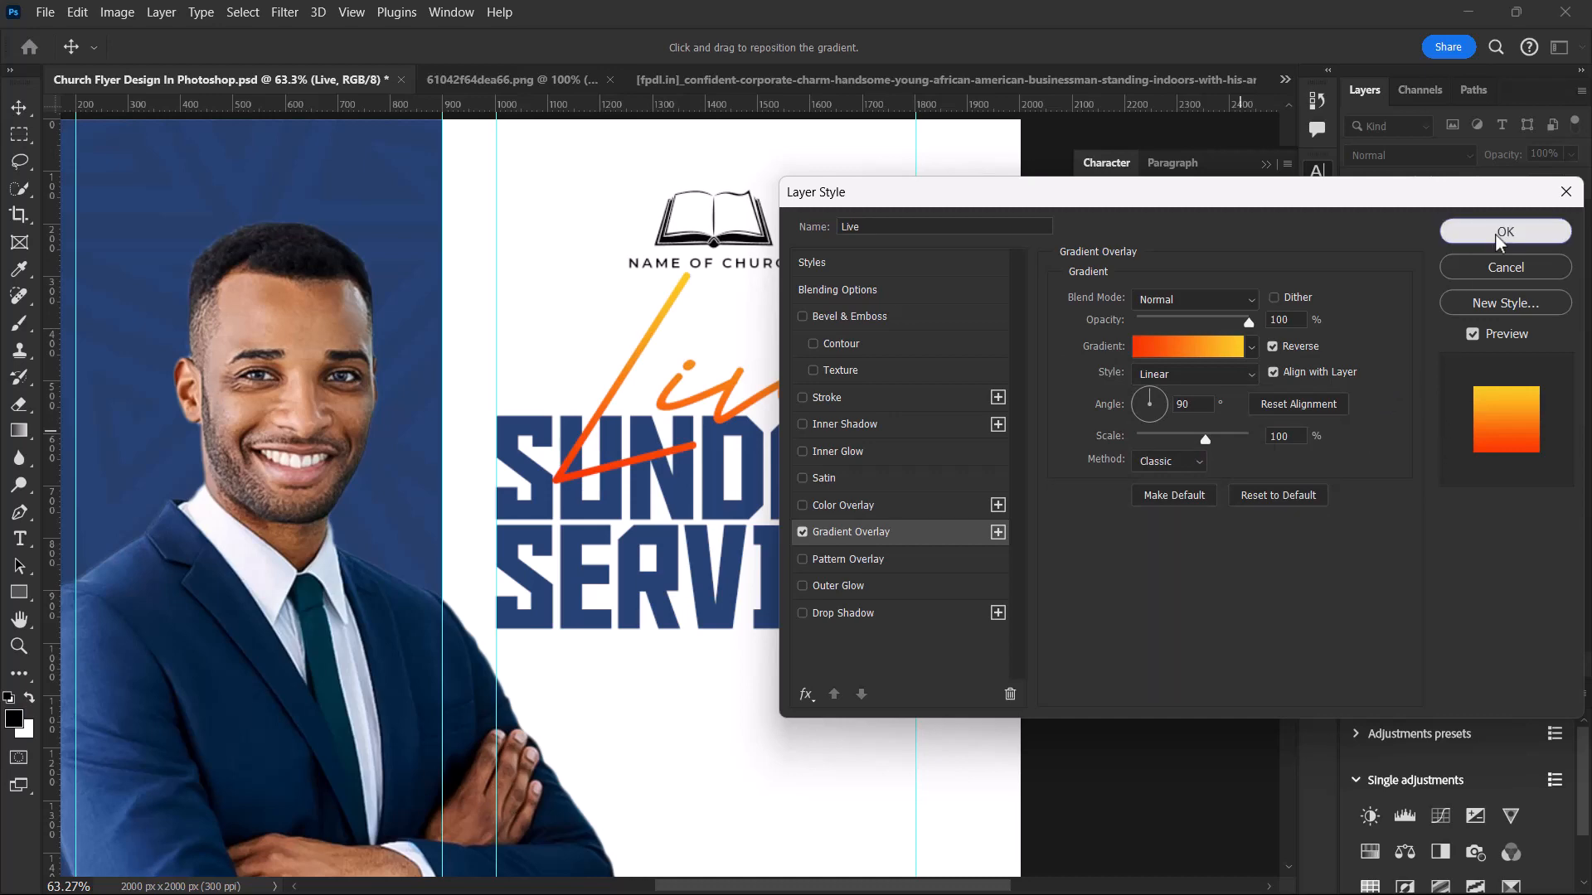
{"action": "left_click", "coordinate": [1505, 232]}
- Set the Live text's font size to 96 pt
{"action": "scroll", "coordinate": [796, 460], "scroll_direction": "down", "scroll_amount": 3}
{"action": "scroll", "coordinate": [715, 439], "scroll_direction": "up", "scroll_amount": 1}
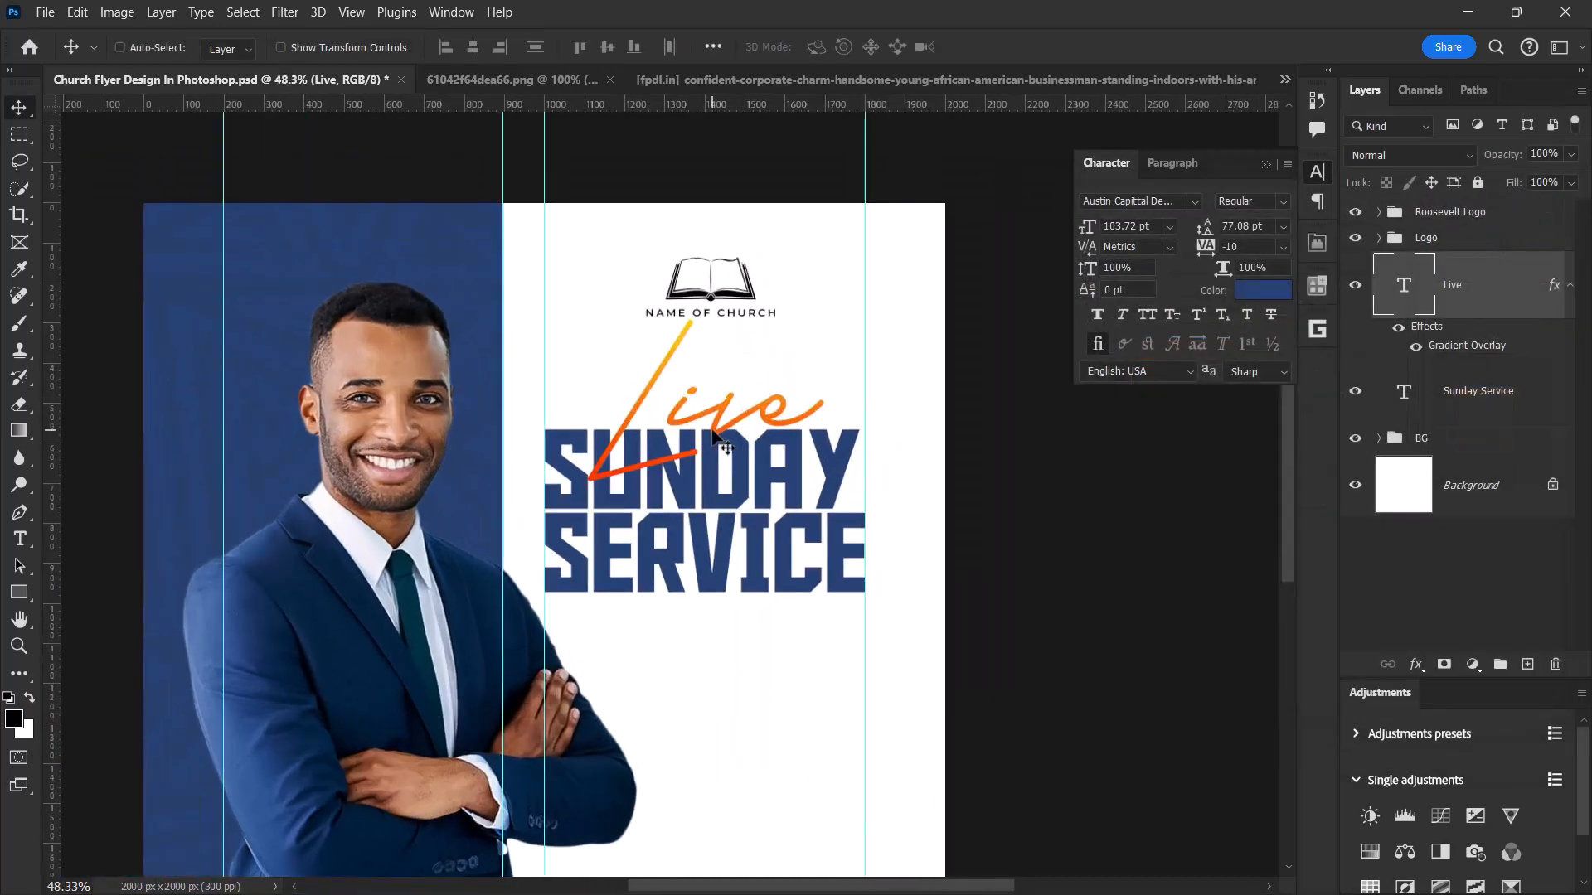
{"action": "left_click_drag", "start_coordinate": [1157, 226], "coordinate": [1060, 228]}
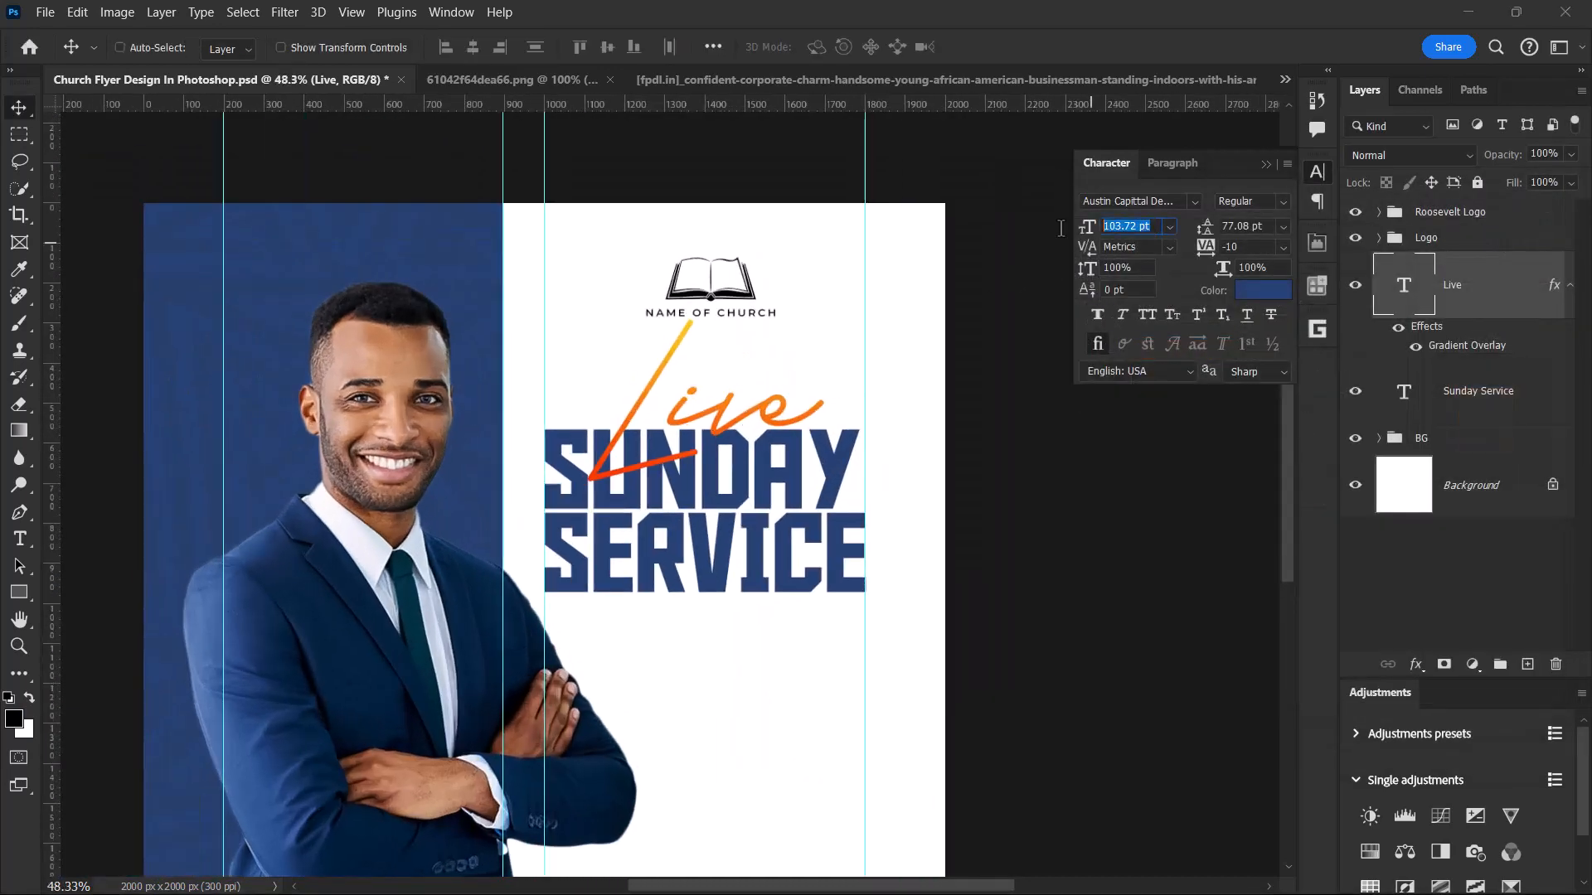
{"action": "type", "text": "96"}
{"action": "key", "text": "Return"}
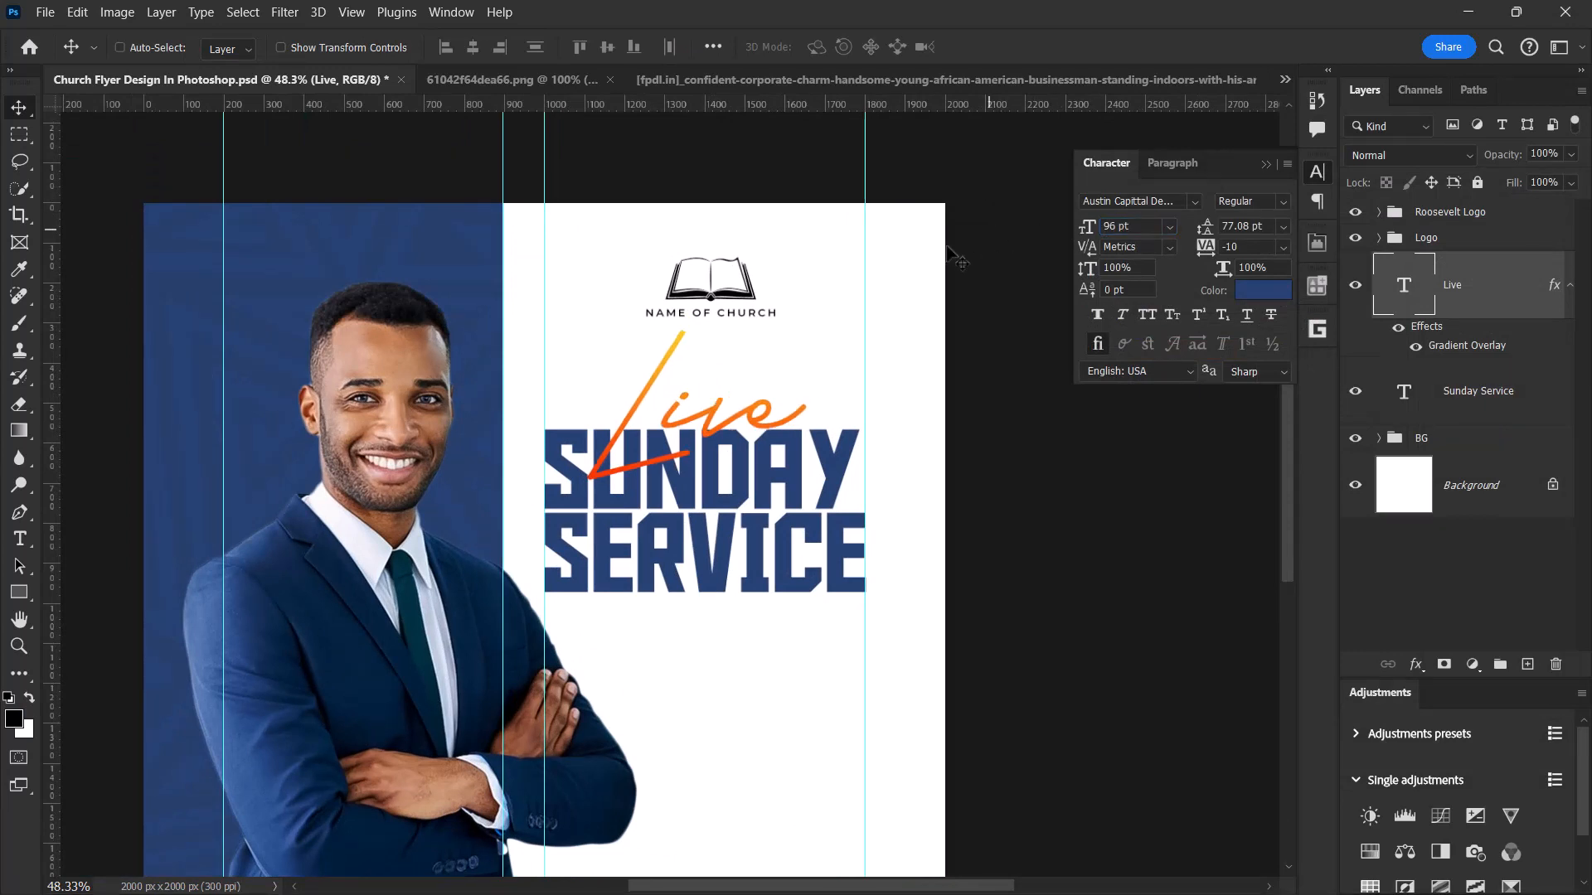
{"action": "scroll", "coordinate": [739, 401], "scroll_direction": "down", "scroll_amount": 2}
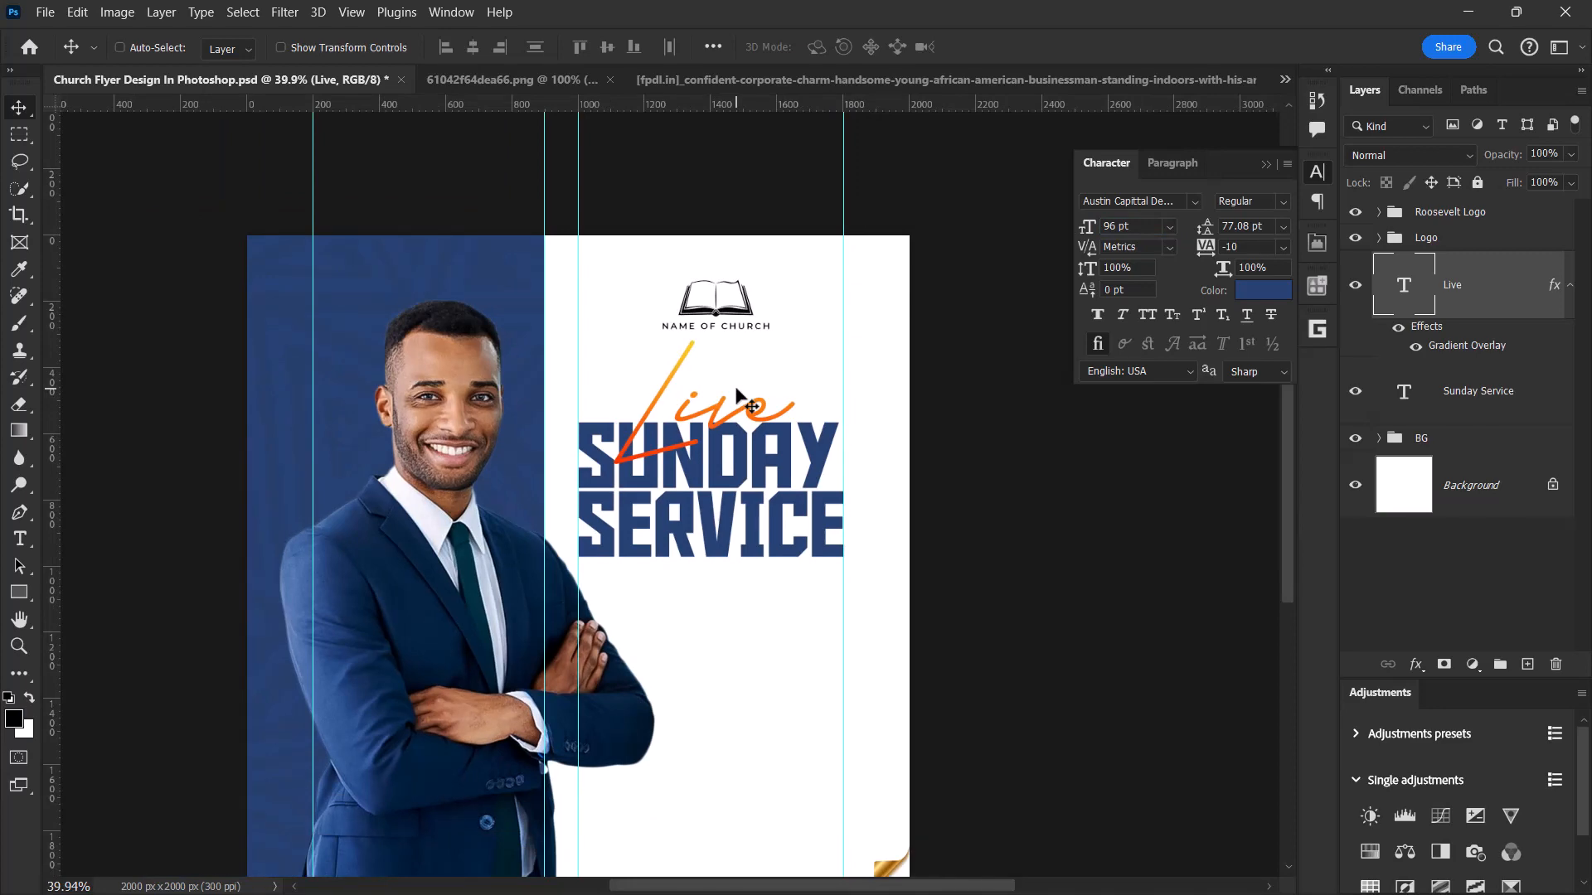
- Nudge the Live text up slightly over the word SUNDAY
{"action": "scroll", "coordinate": [737, 391], "scroll_direction": "up", "scroll_amount": 5}
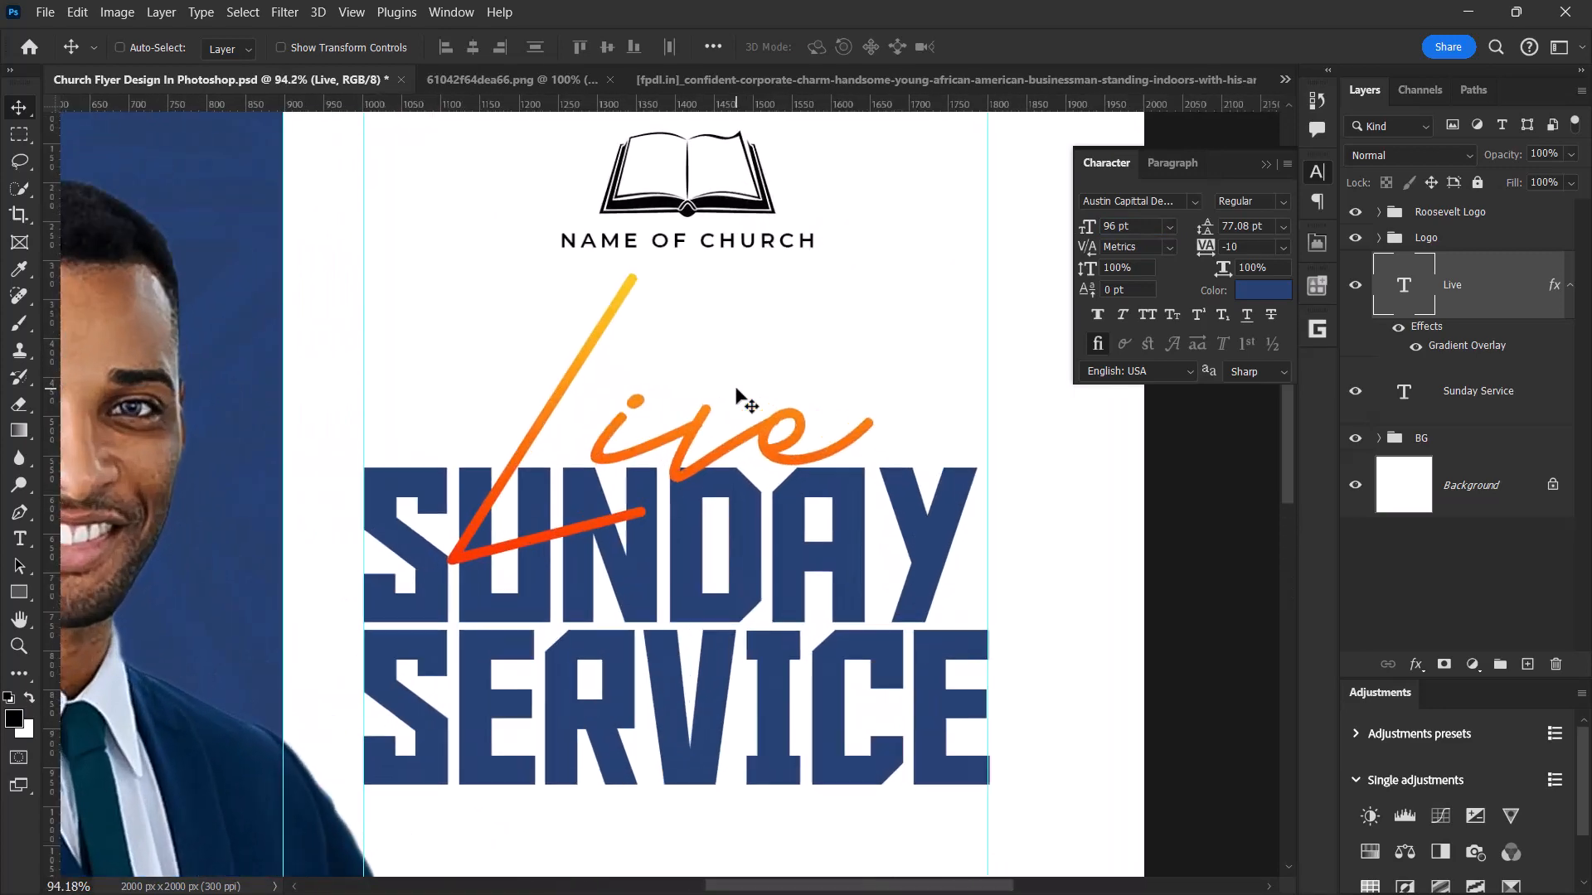
{"action": "key", "text": "Up"}
{"action": "key", "text": "Up"}
{"action": "key", "text": "Up"}
{"action": "key", "text": "Up"}
{"action": "key", "text": "Up"}
{"action": "key", "text": "Up"}
{"action": "key", "text": "Up"}
{"action": "key", "text": "Up"}
{"action": "key", "text": "Up"}
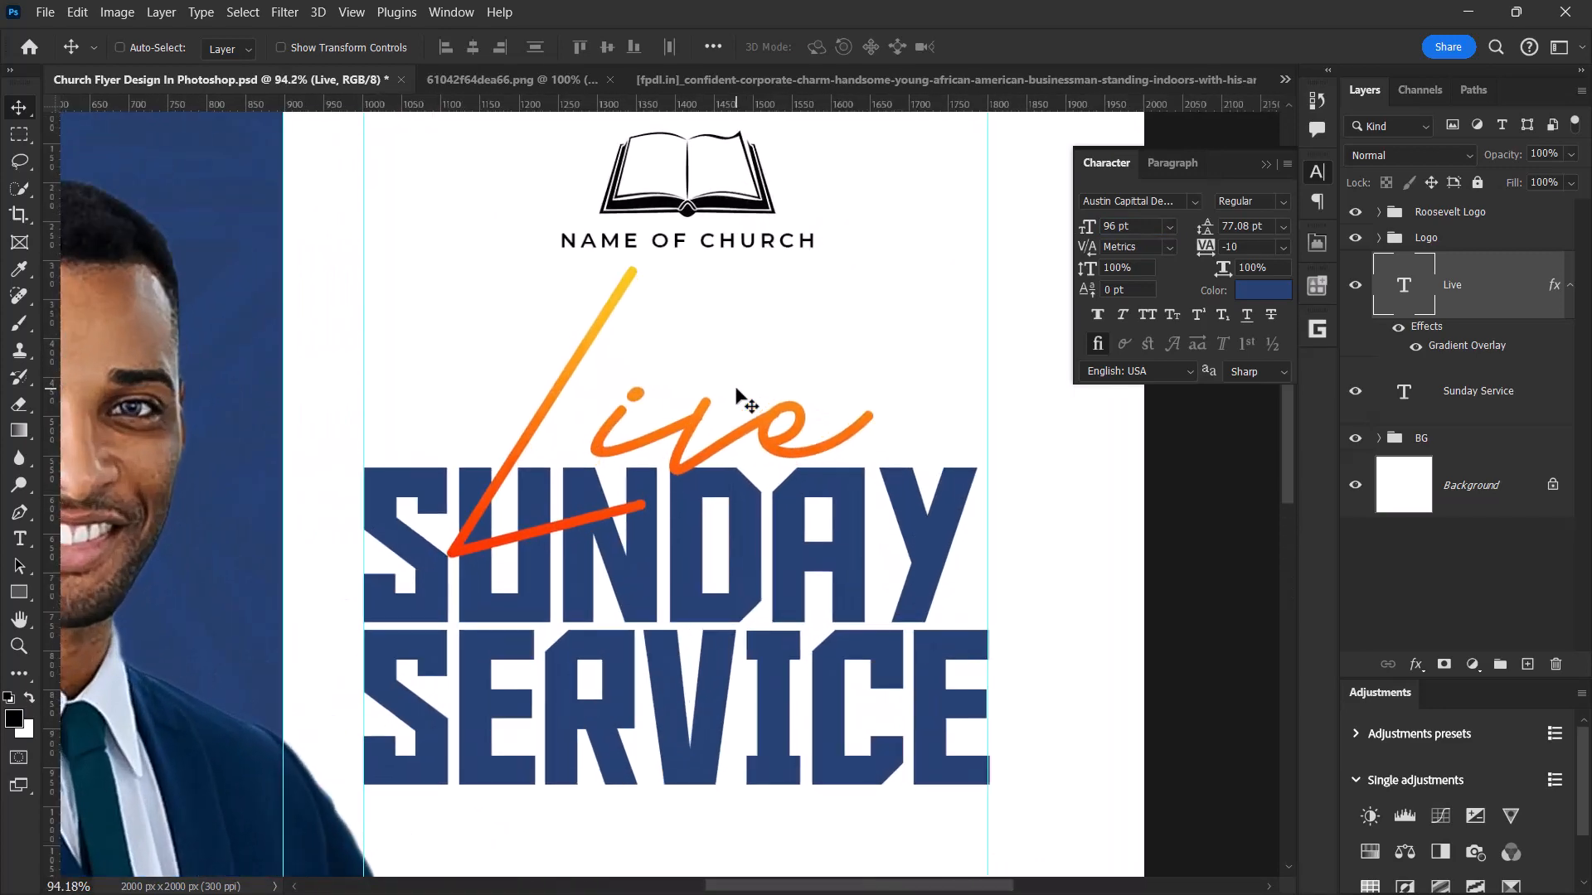
- Align the horizontal centers of the Live and Sunday Service text layers
{"action": "left_click", "coordinate": [1505, 400], "text": "ctrl"}
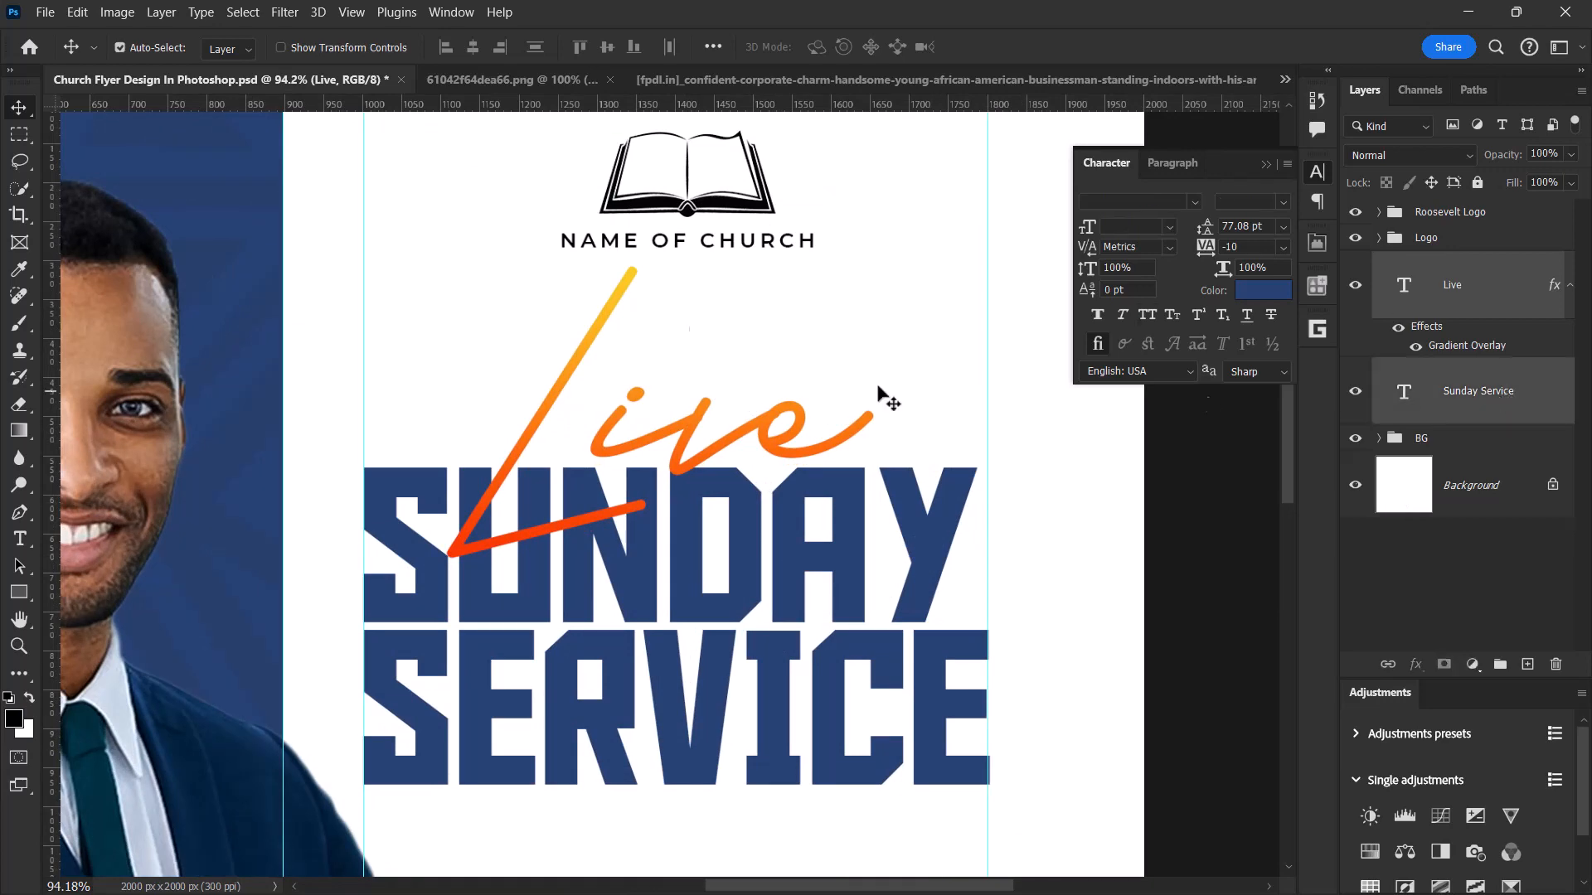
{"action": "left_click", "coordinate": [473, 48]}
{"action": "scroll", "coordinate": [498, 406], "scroll_direction": "down", "scroll_amount": 4}
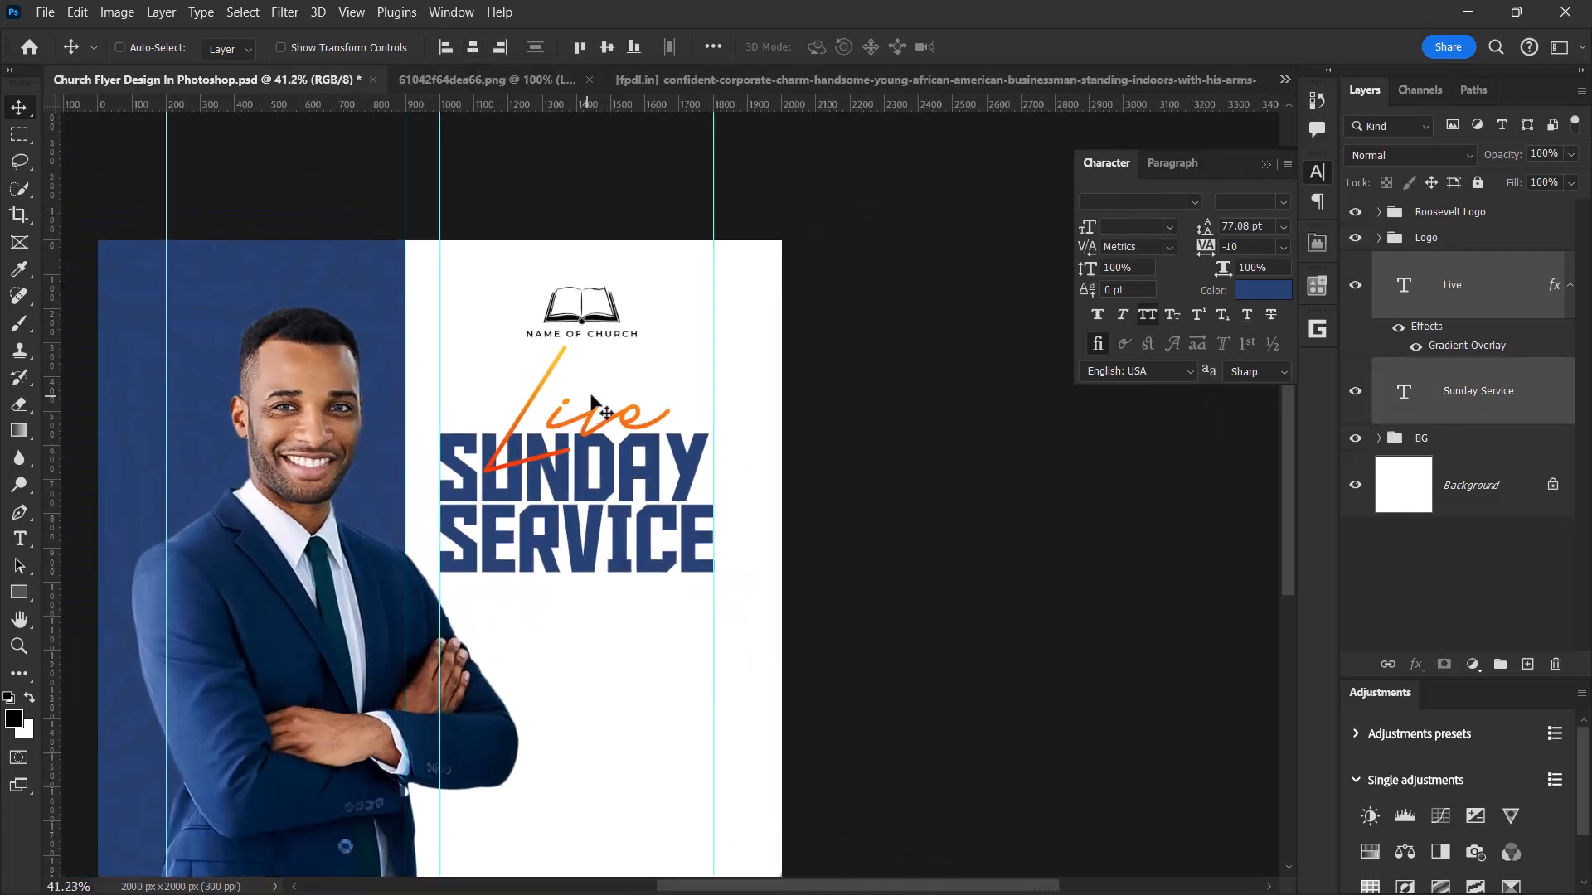
- Group the Live and Sunday Service layers and name the group MT
{"action": "left_click", "coordinate": [1570, 286]}
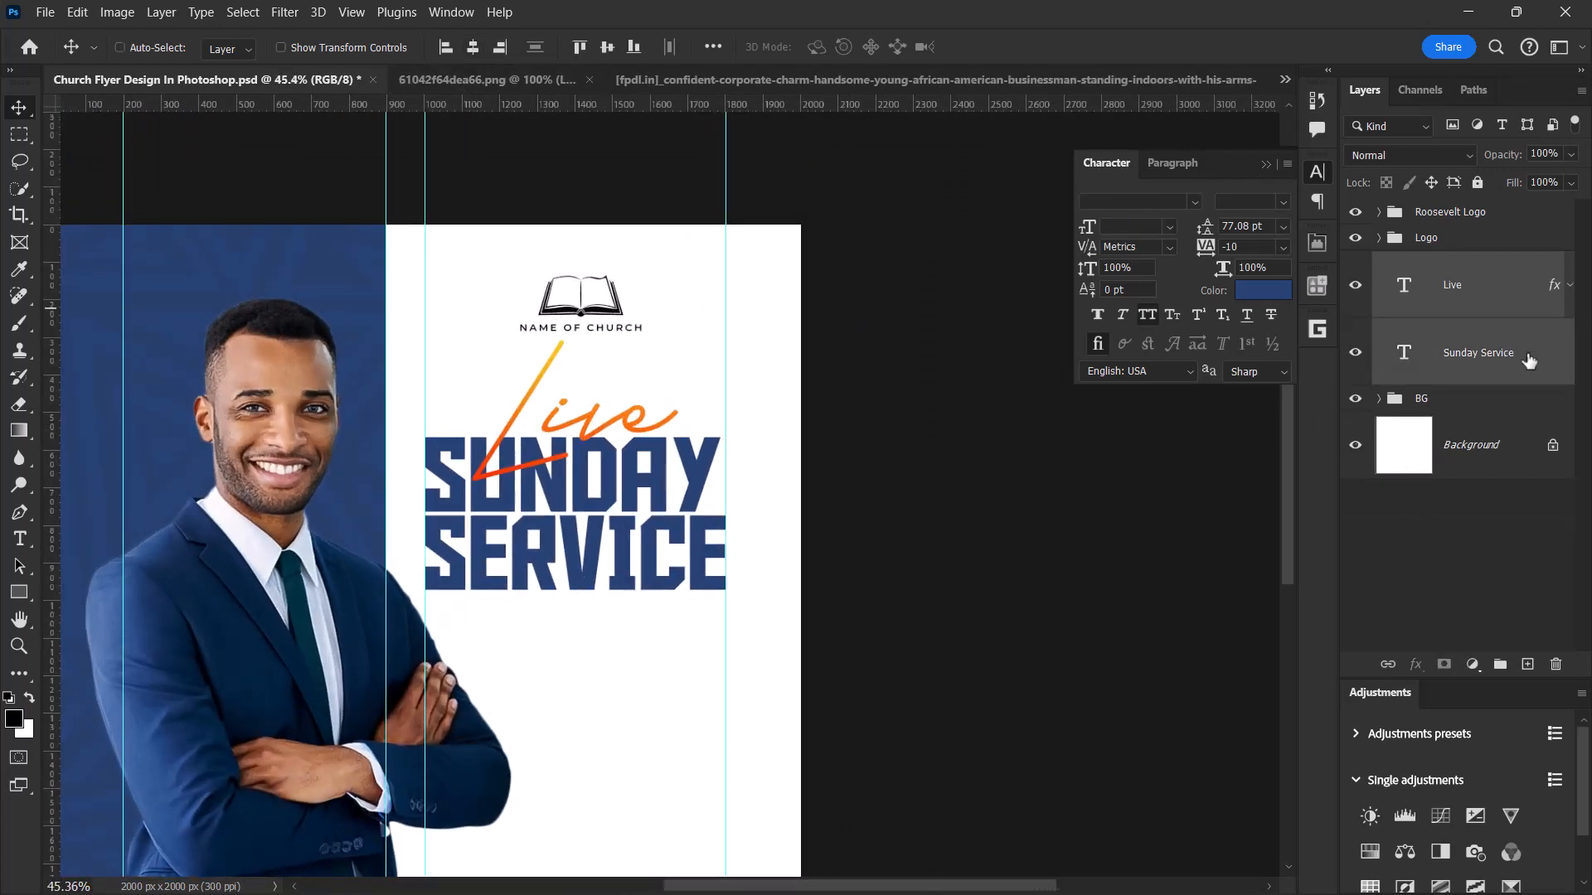
{"action": "key", "text": "ctrl+g"}
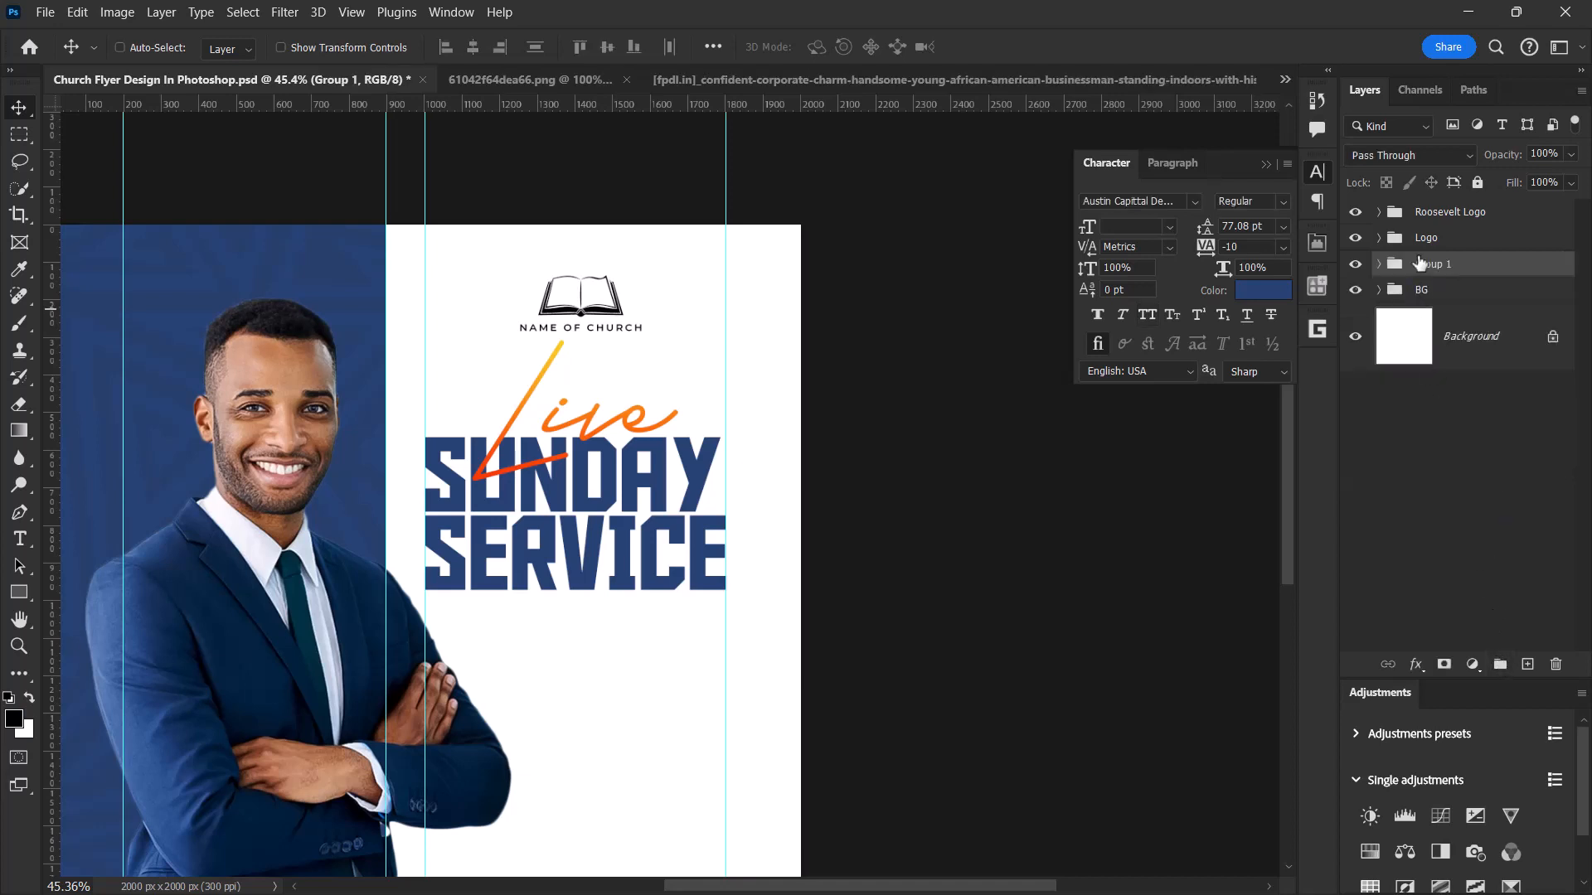
{"action": "double_click", "coordinate": [1428, 264]}
{"action": "type", "text": "MT"}
{"action": "key", "text": "Return"}
- Align the Logo and MT groups with each other on their horizontal centers
{"action": "left_click", "coordinate": [1428, 238], "text": "shift"}
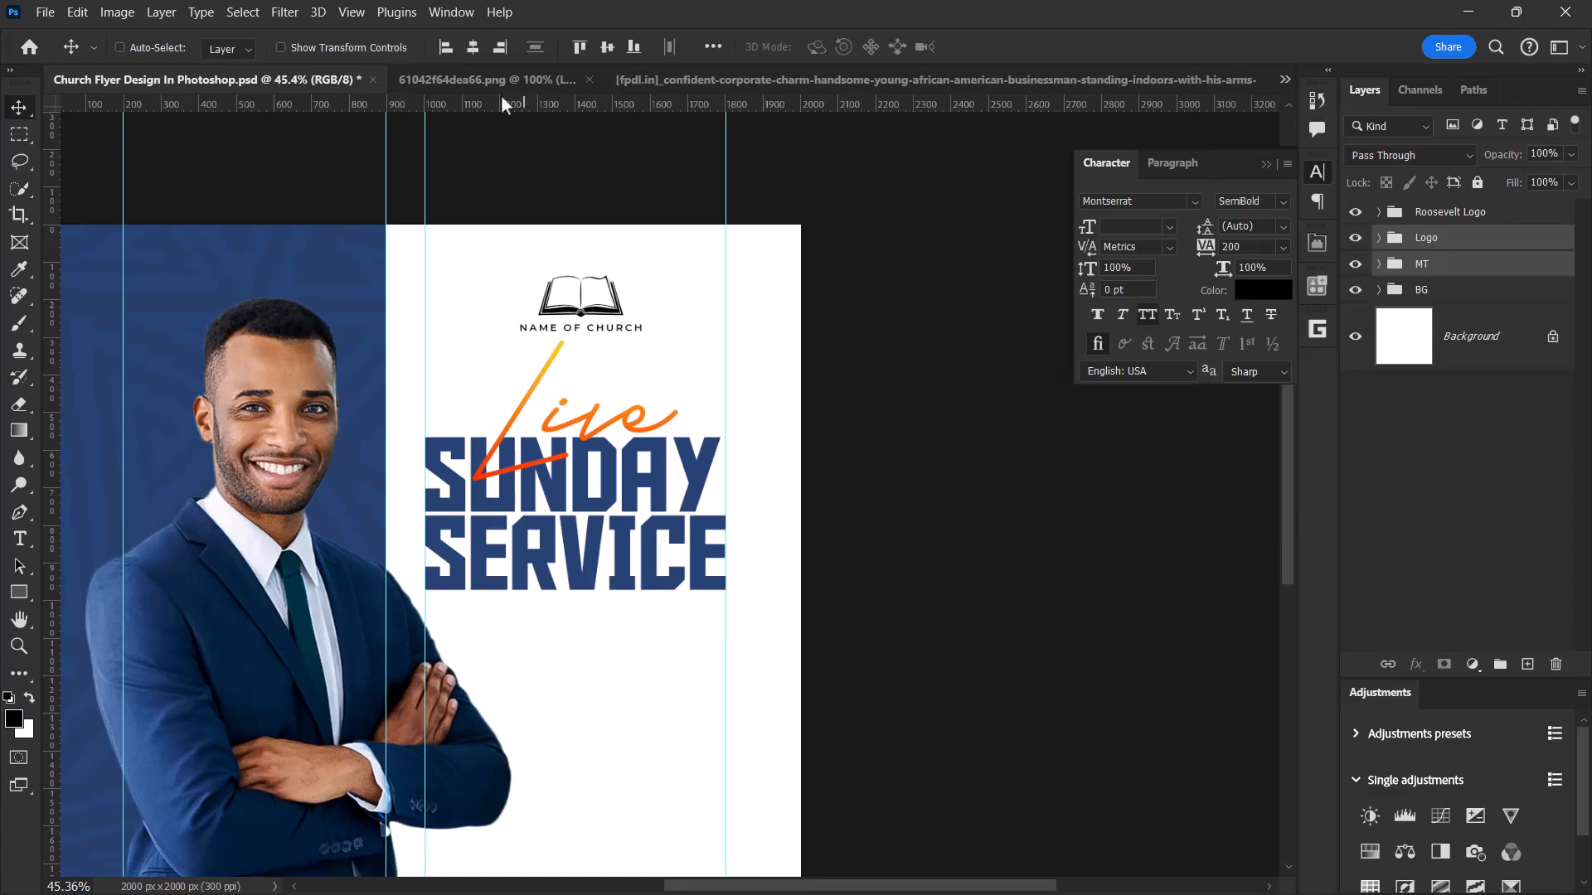
{"action": "left_click", "coordinate": [473, 49]}
{"action": "scroll", "coordinate": [664, 391], "scroll_direction": "down", "scroll_amount": 2}
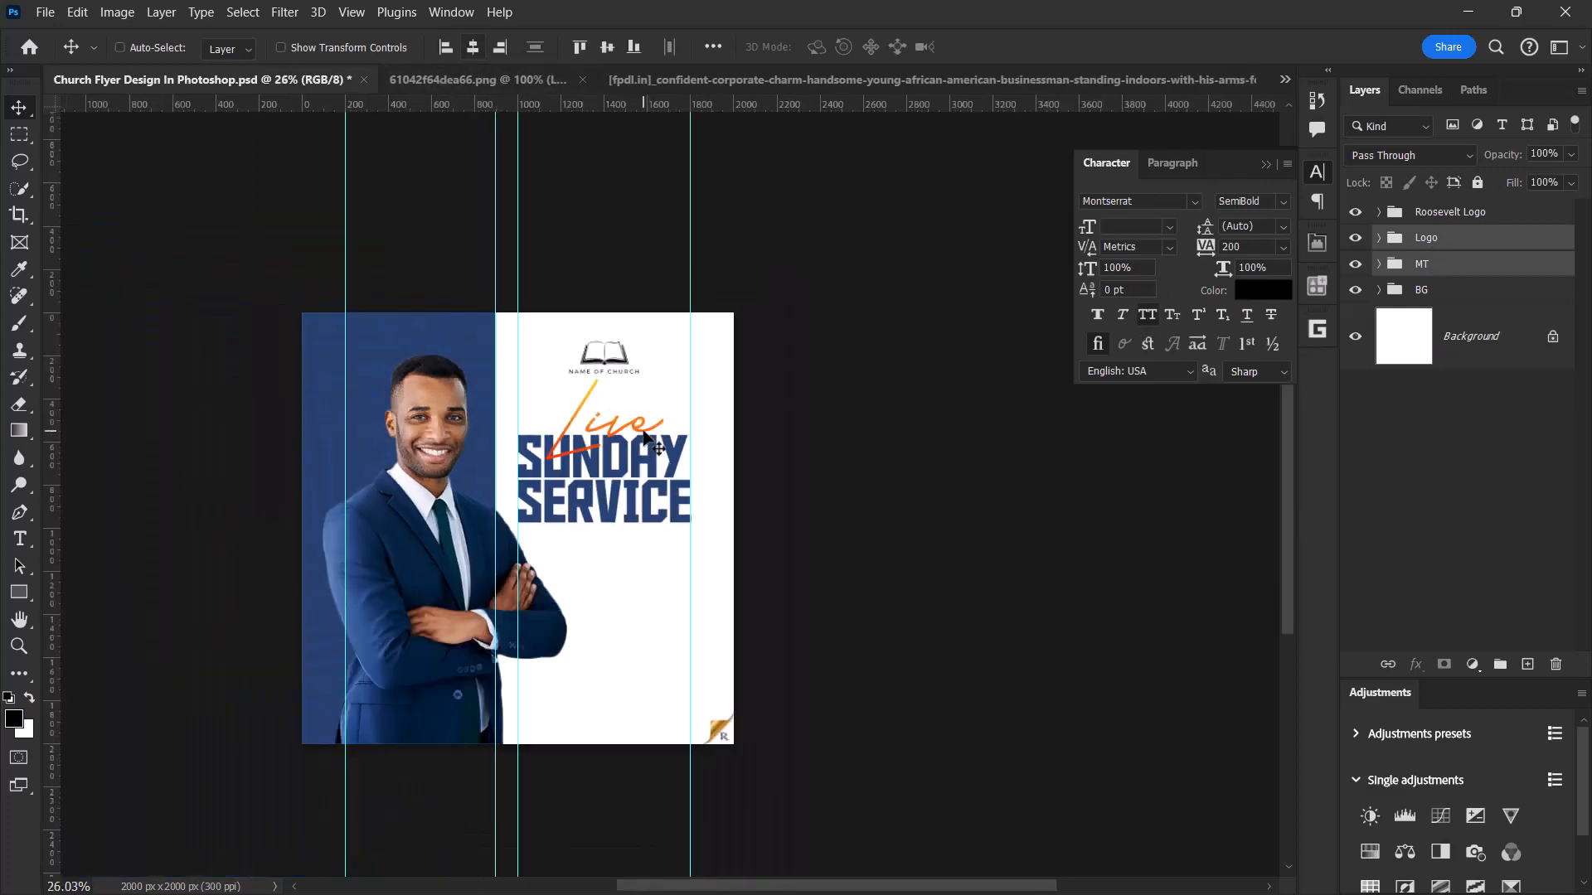
{"action": "scroll", "coordinate": [584, 414], "scroll_direction": "up", "scroll_amount": 3}
{"action": "scroll", "coordinate": [584, 414], "scroll_direction": "down", "scroll_amount": 2}
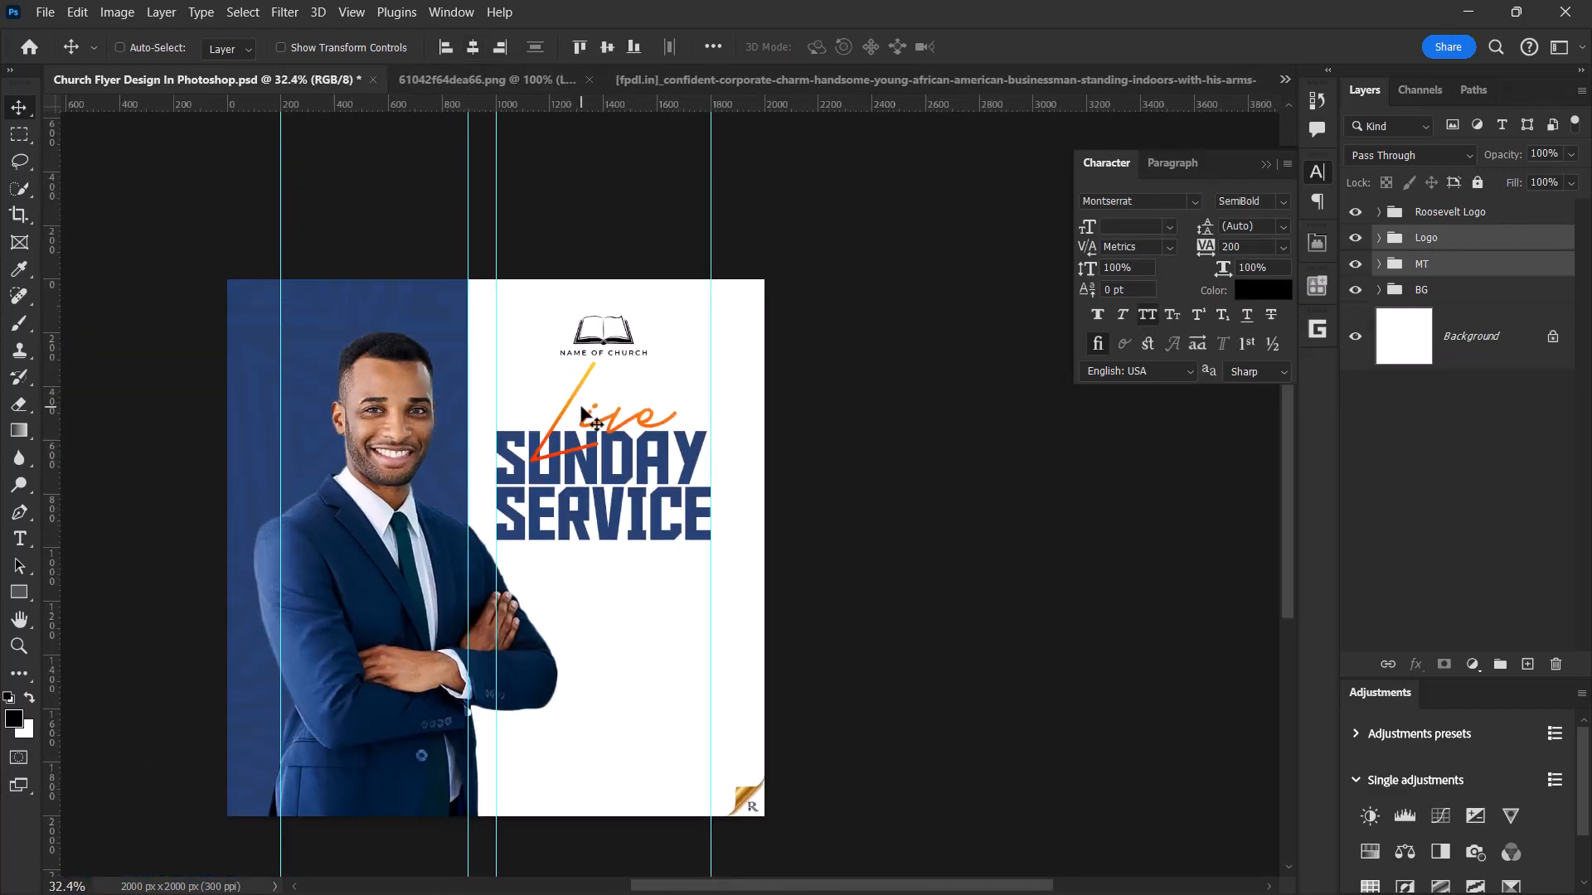
{"action": "scroll", "coordinate": [585, 414], "scroll_direction": "up", "scroll_amount": 1}
- Nudge the MT title group down a little to widen the gap below the church name
{"action": "left_click", "coordinate": [1486, 275]}
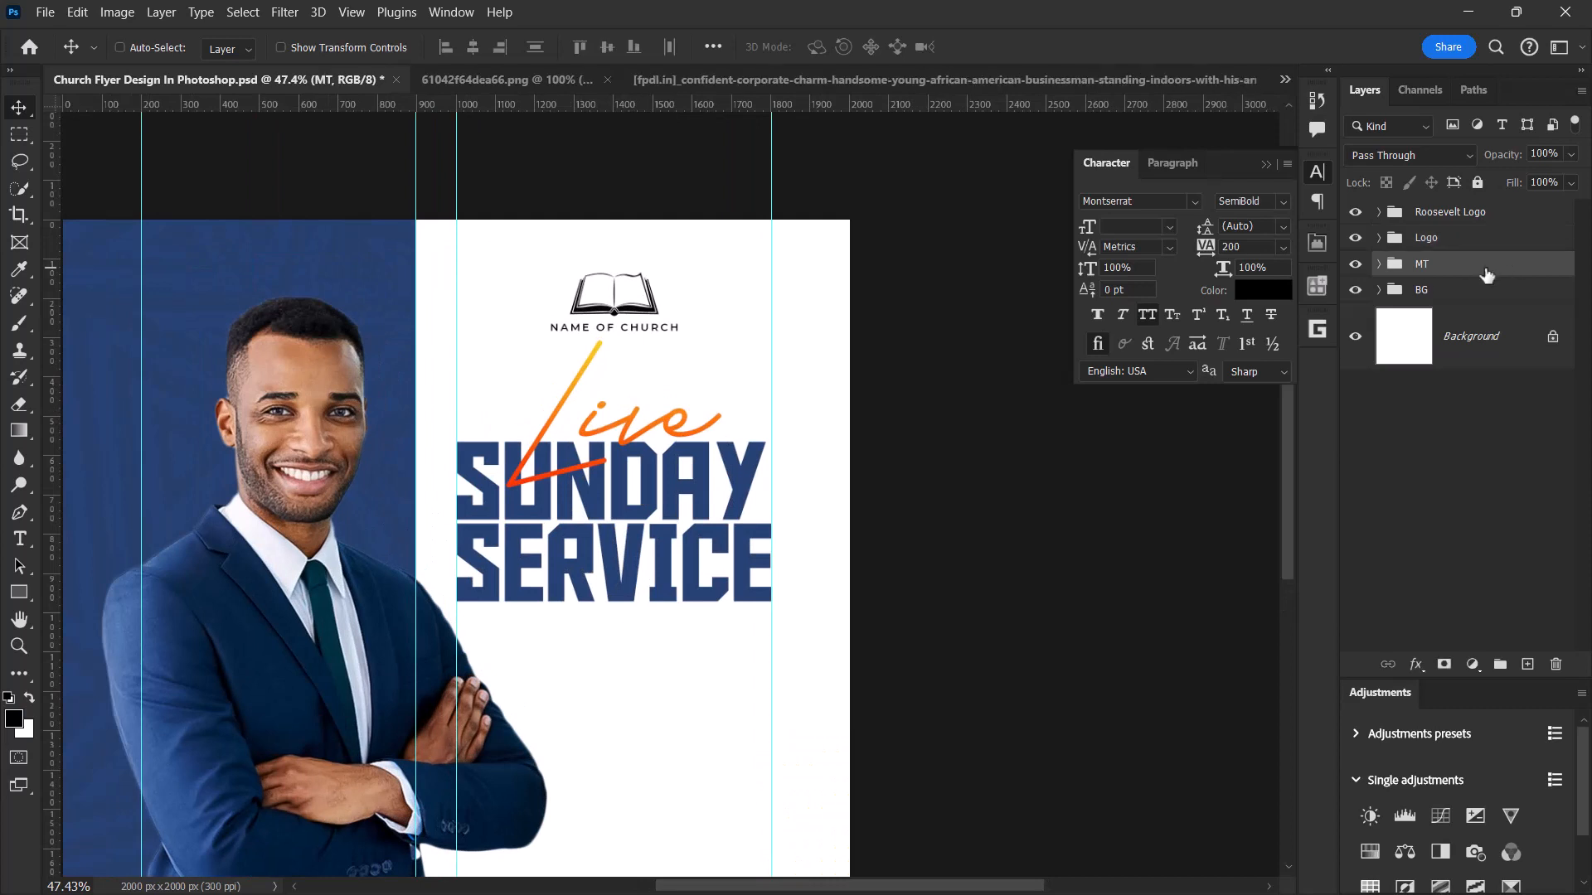
{"action": "key", "text": "Down"}
{"action": "key", "text": "Down"}
{"action": "key", "text": "Down"}
{"action": "key", "text": "Down"}
{"action": "key", "text": "Down"}
{"action": "key", "text": "Down"}
{"action": "key", "text": "Down"}
{"action": "key", "text": "Down"}
{"action": "key", "text": "Down"}
{"action": "key", "text": "Down"}
{"action": "key", "text": "Down"}
{"action": "key", "text": "Down"}
{"action": "key", "text": "Down"}
{"action": "key", "text": "Down"}
{"action": "key", "text": "Down"}
{"action": "key", "text": "Down"}
{"action": "key", "text": "Down"}
{"action": "key", "text": "Down"}
{"action": "key", "text": "Down"}
{"action": "key", "text": "Down"}
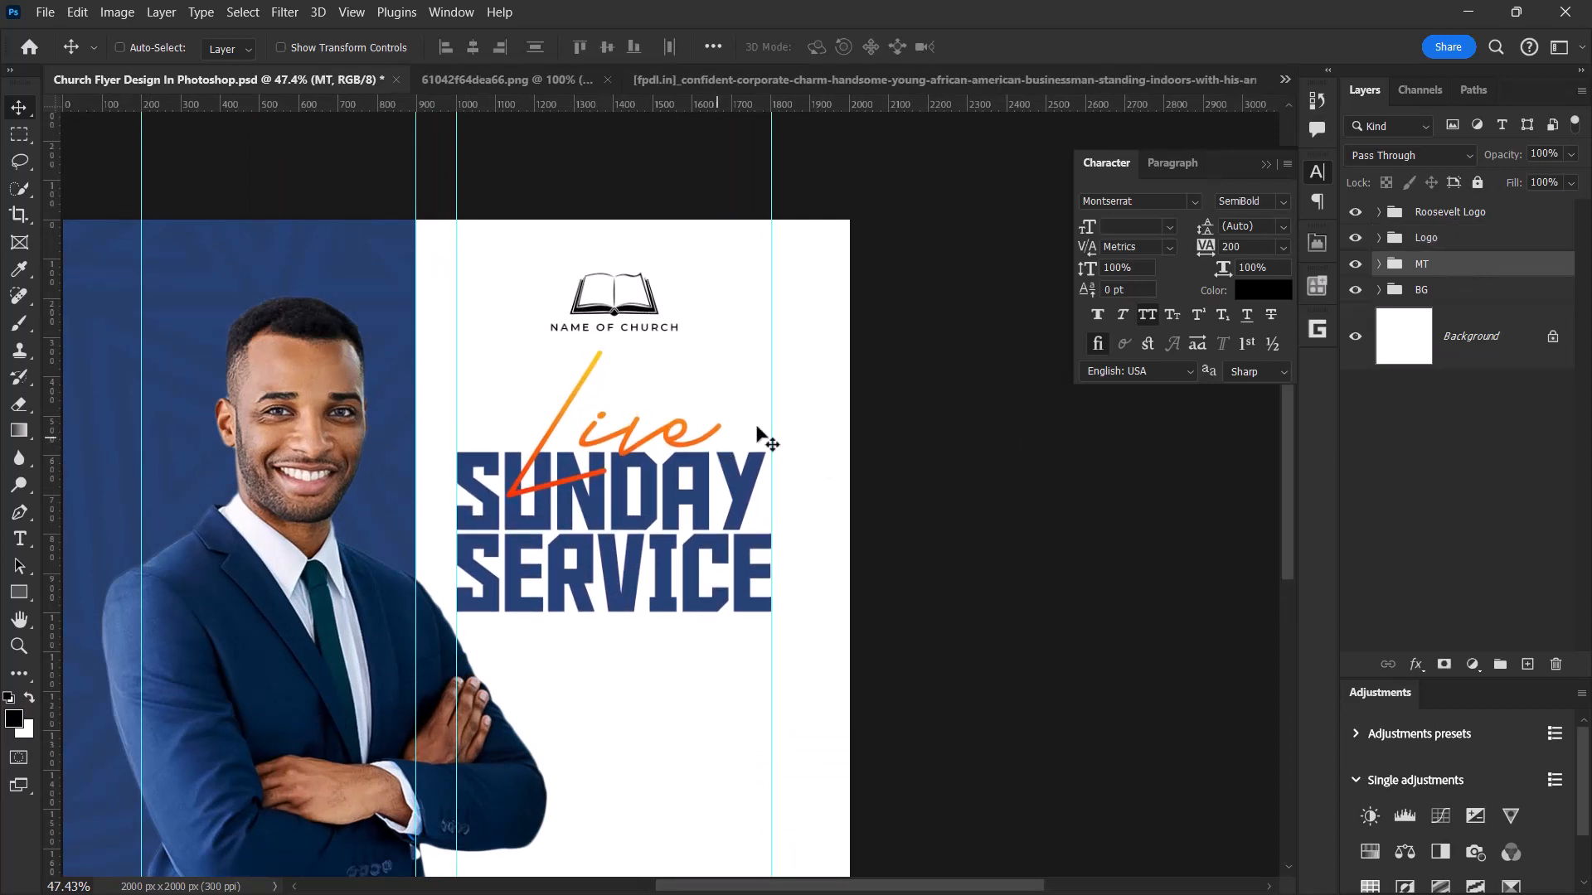
- Nudge the Logo group up a little, and fine-tune the MT group's position slightly upward
{"action": "left_click", "coordinate": [1426, 238]}
{"action": "key", "text": "Up"}
{"action": "key", "text": "Up"}
{"action": "key", "text": "Up"}
{"action": "key", "text": "Up"}
{"action": "key", "text": "Up"}
{"action": "key", "text": "Up"}
{"action": "key", "text": "Up"}
{"action": "key", "text": "Up"}
{"action": "key", "text": "Up"}
{"action": "key", "text": "Up"}
{"action": "key", "text": "Up"}
{"action": "key", "text": "Up"}
{"action": "key", "text": "Up"}
{"action": "key", "text": "Up"}
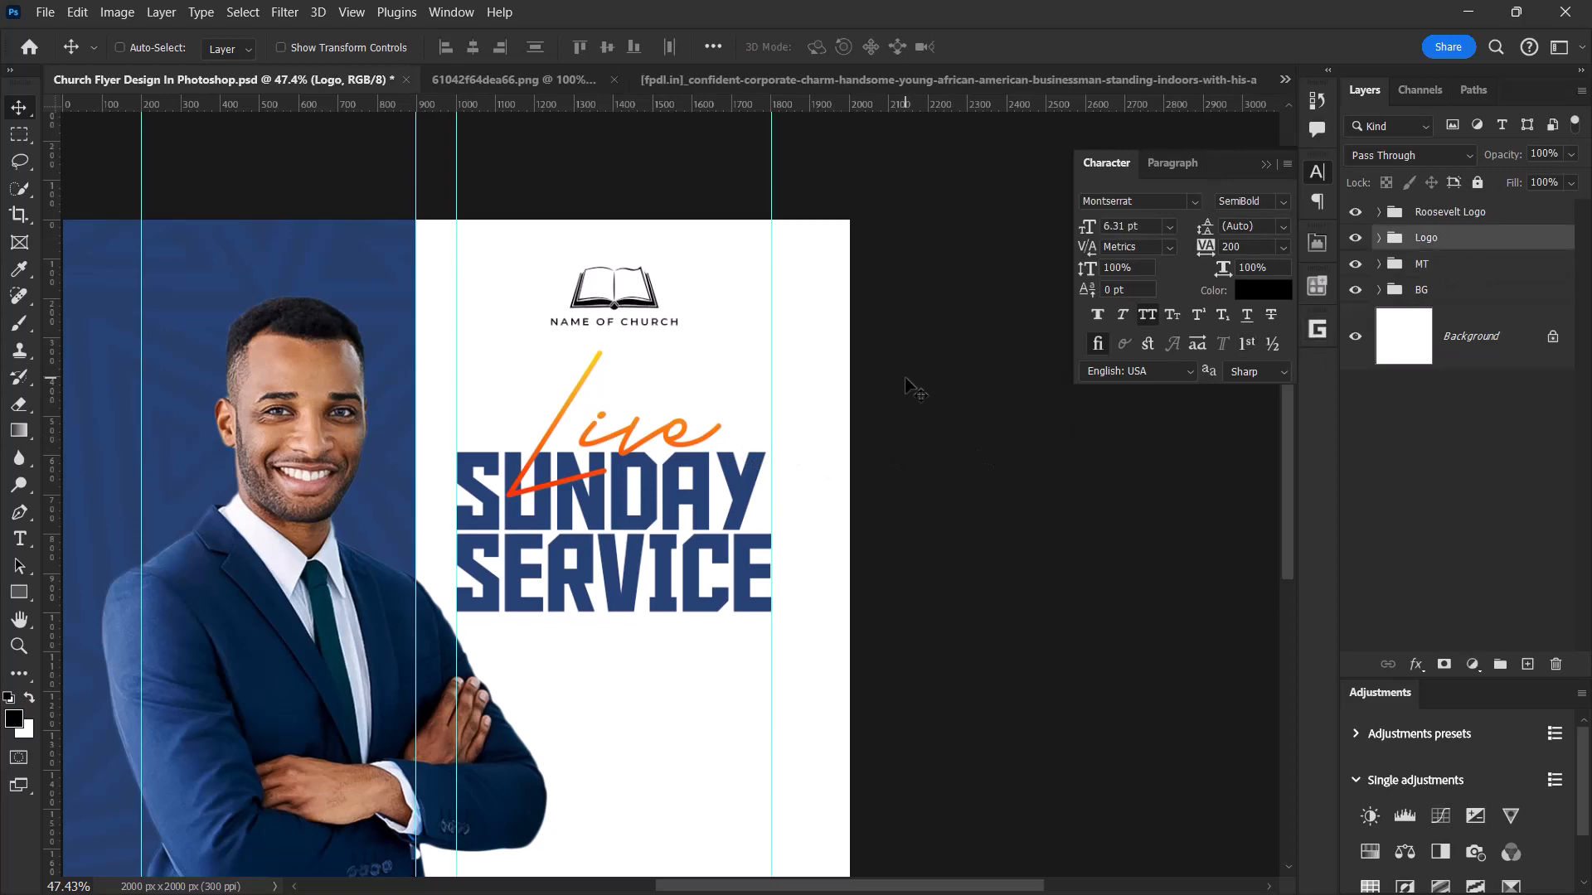
{"action": "left_click", "coordinate": [1420, 267]}
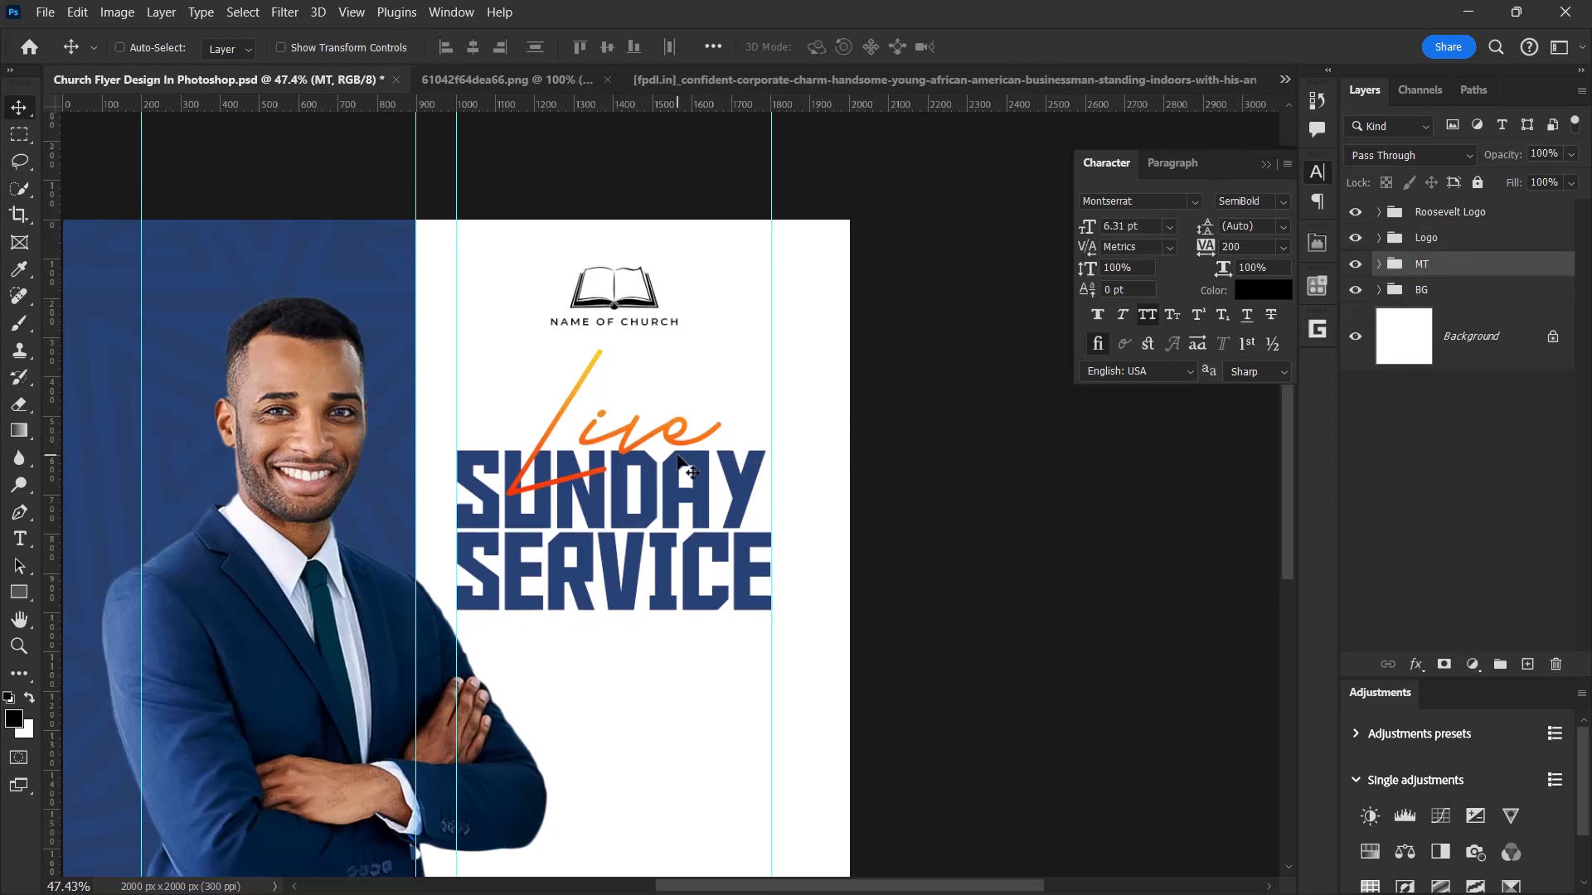
{"action": "scroll", "coordinate": [717, 454], "scroll_direction": "down", "scroll_amount": 3}
{"action": "scroll", "coordinate": [643, 569], "scroll_direction": "up", "scroll_amount": 3}
{"action": "scroll", "coordinate": [706, 412], "scroll_direction": "up", "scroll_amount": 2}
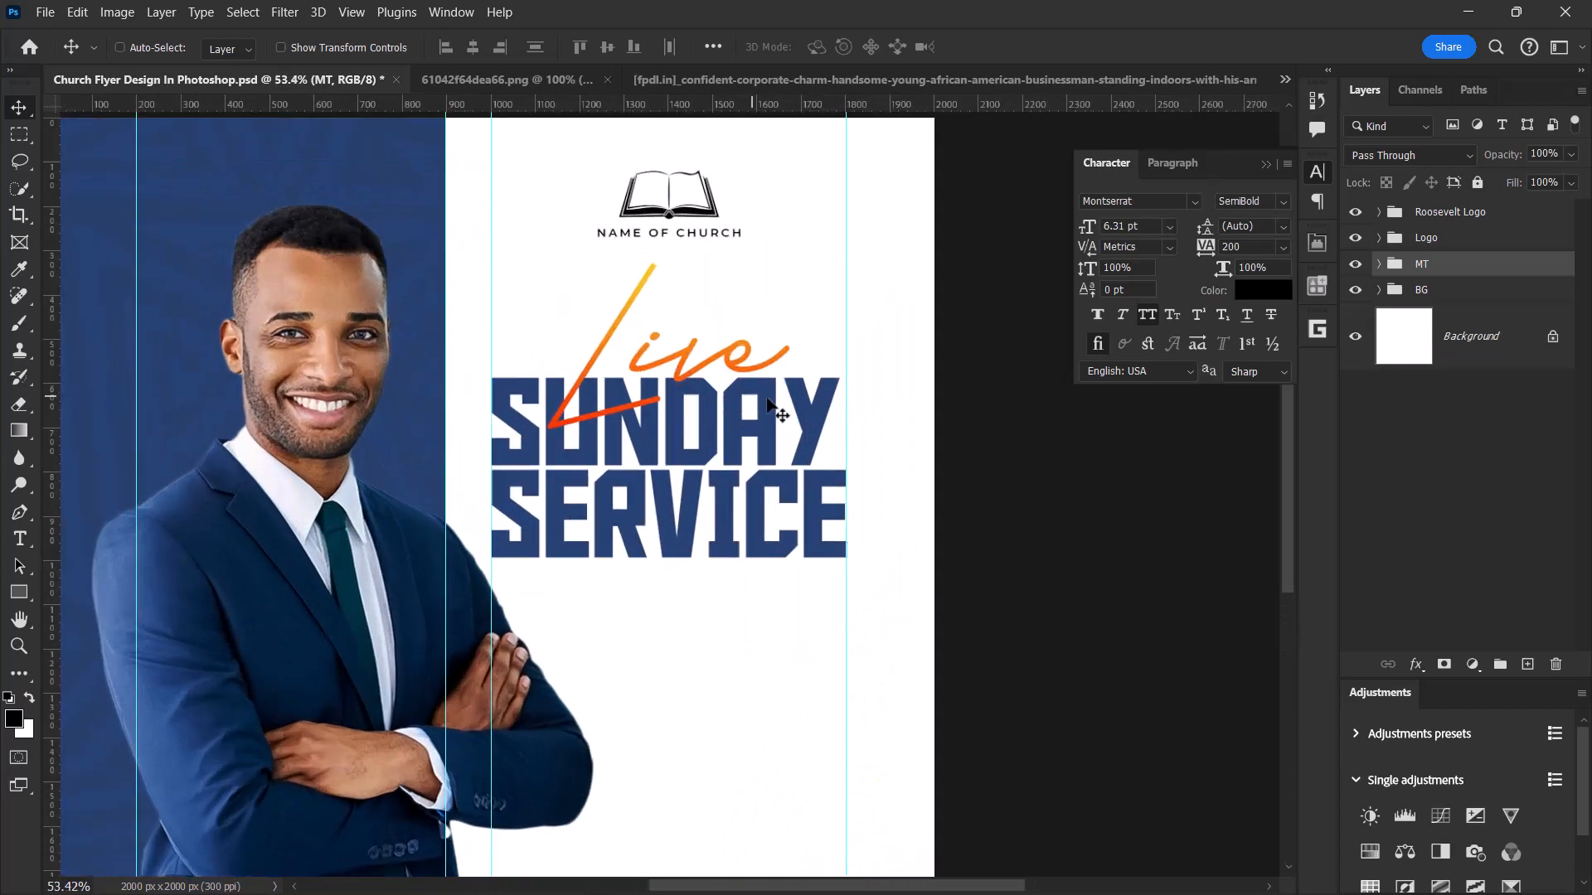
- Duplicate the Live layer, place the copy below the MT group in the layer order, and move it beneath the word SERVICE
{"action": "left_click", "coordinate": [1380, 265]}
{"action": "left_click", "coordinate": [1502, 322]}
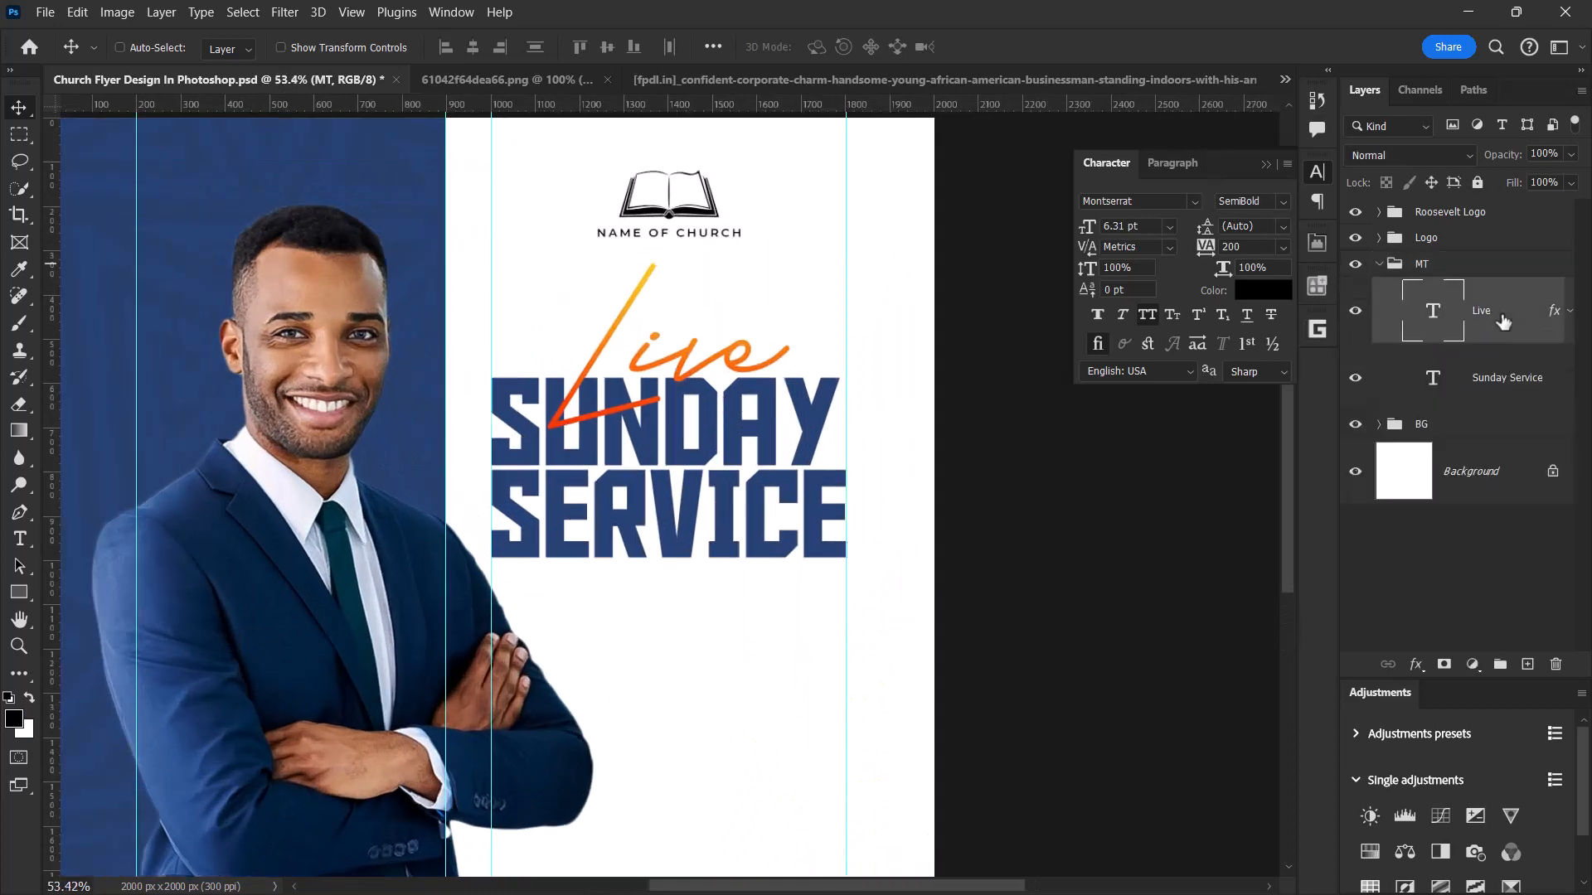
{"action": "key", "text": "ctrl+j"}
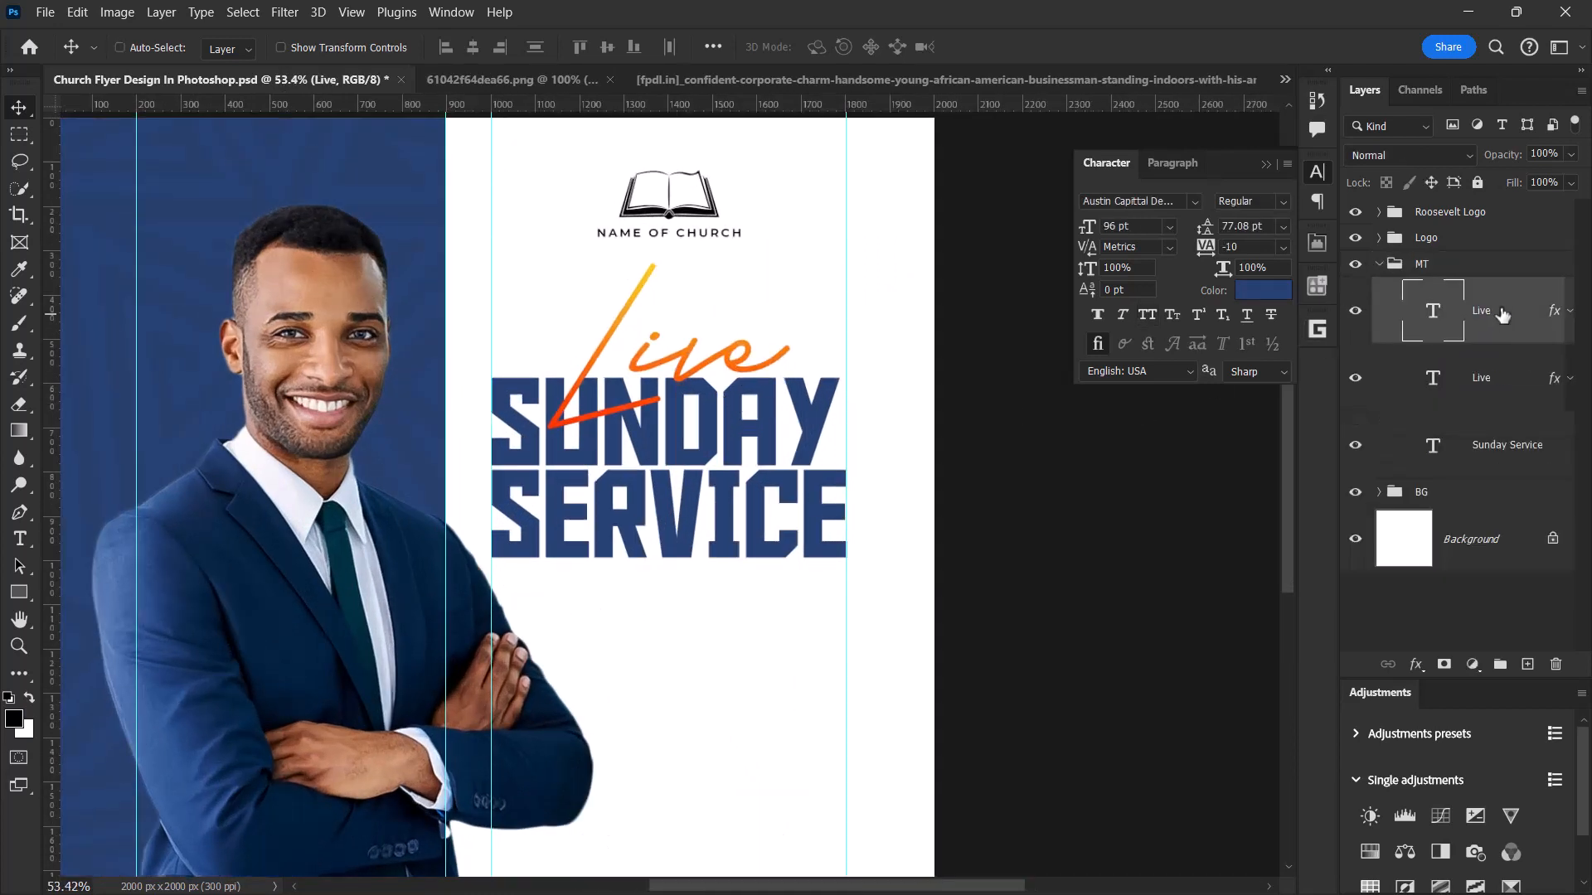
{"action": "left_click_drag", "start_coordinate": [1480, 254], "coordinate": [1478, 253]}
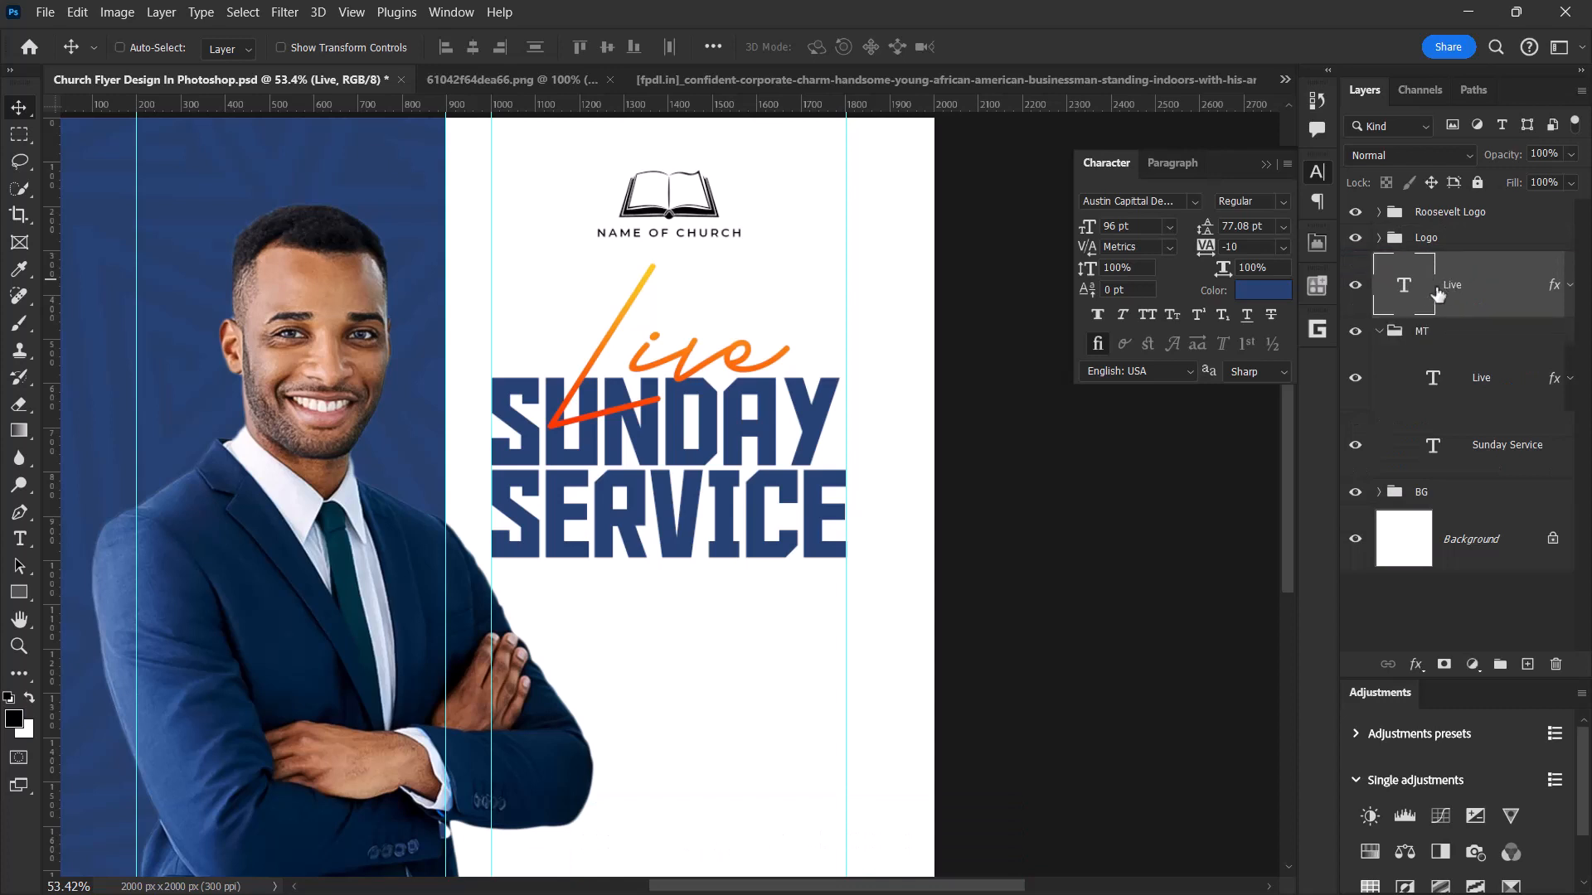
{"action": "left_click", "coordinate": [1384, 331]}
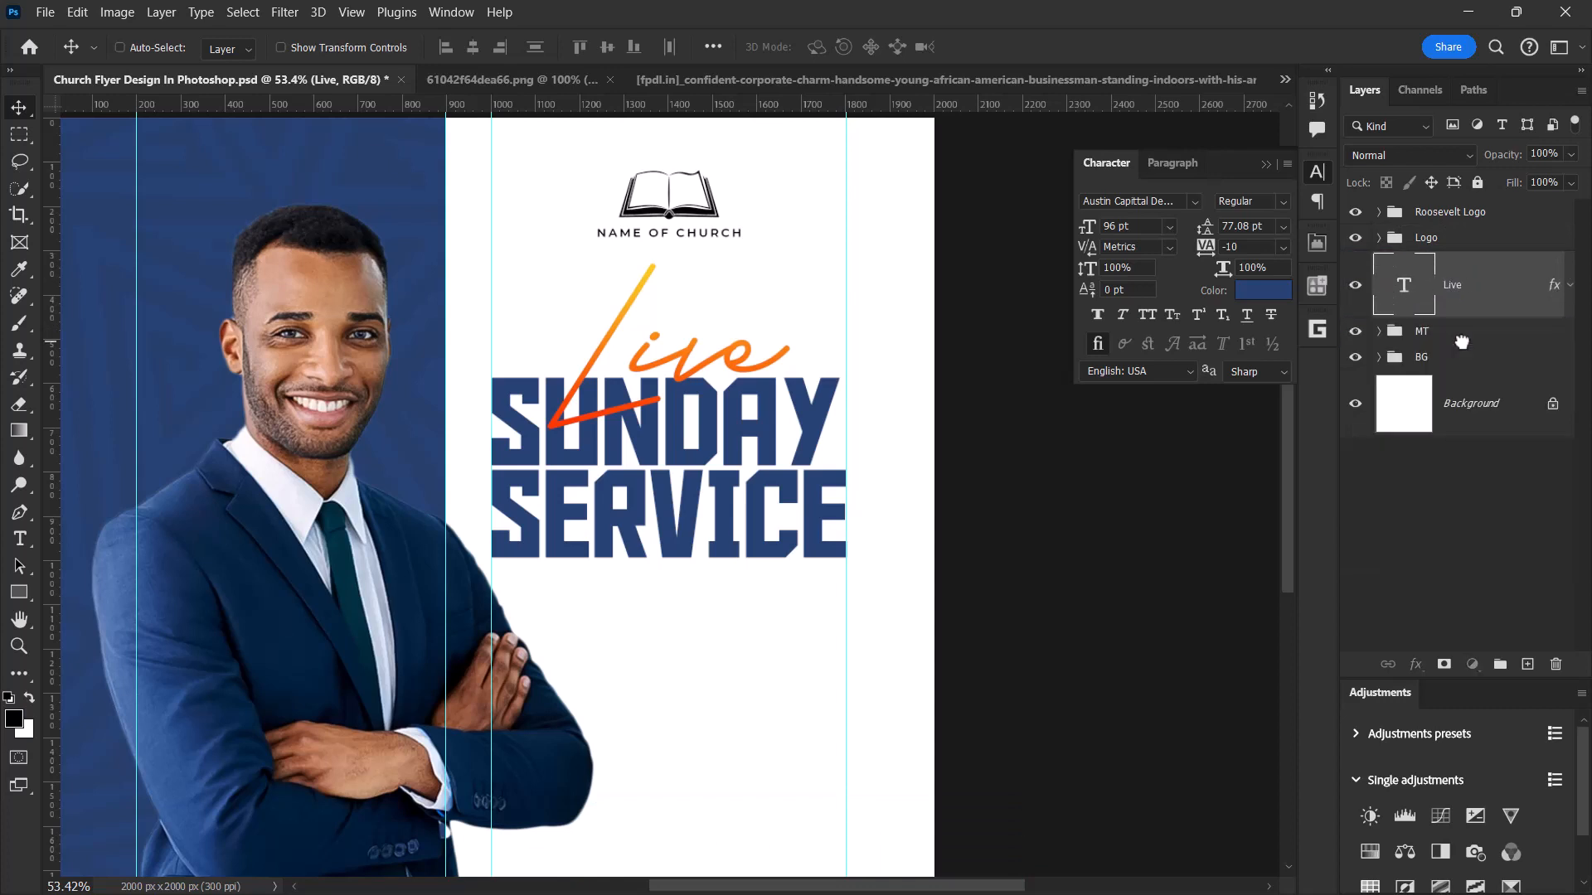
{"action": "left_click_drag", "start_coordinate": [1462, 342], "coordinate": [1461, 345]}
{"action": "left_click_drag", "start_coordinate": [673, 365], "coordinate": [672, 668]}
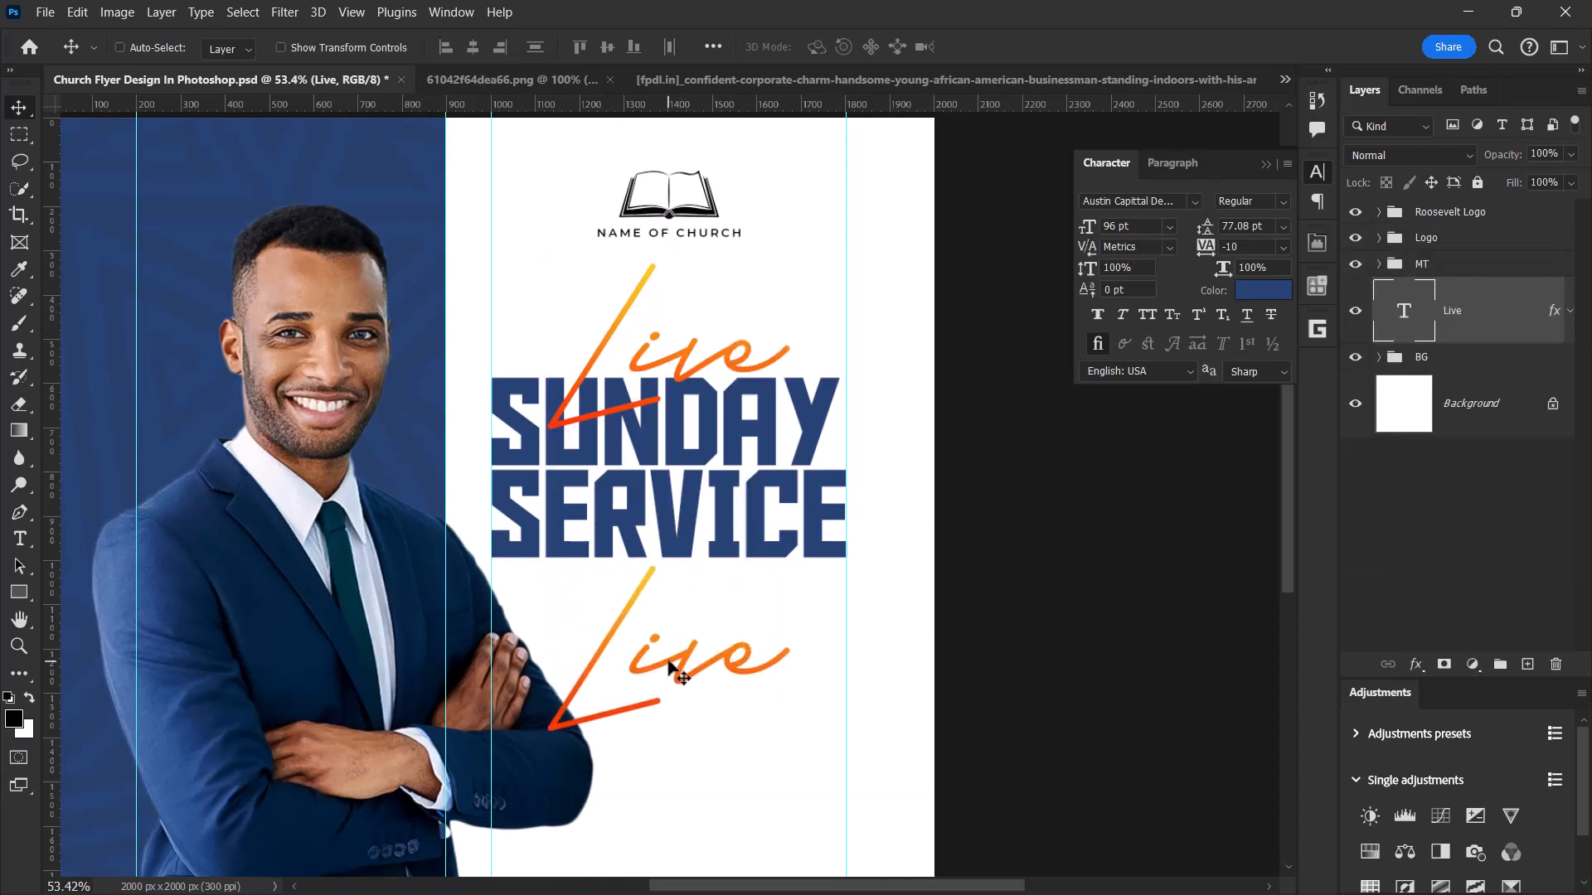
- Replace the duplicated Live text with "With"
{"action": "double_click", "coordinate": [674, 670]}
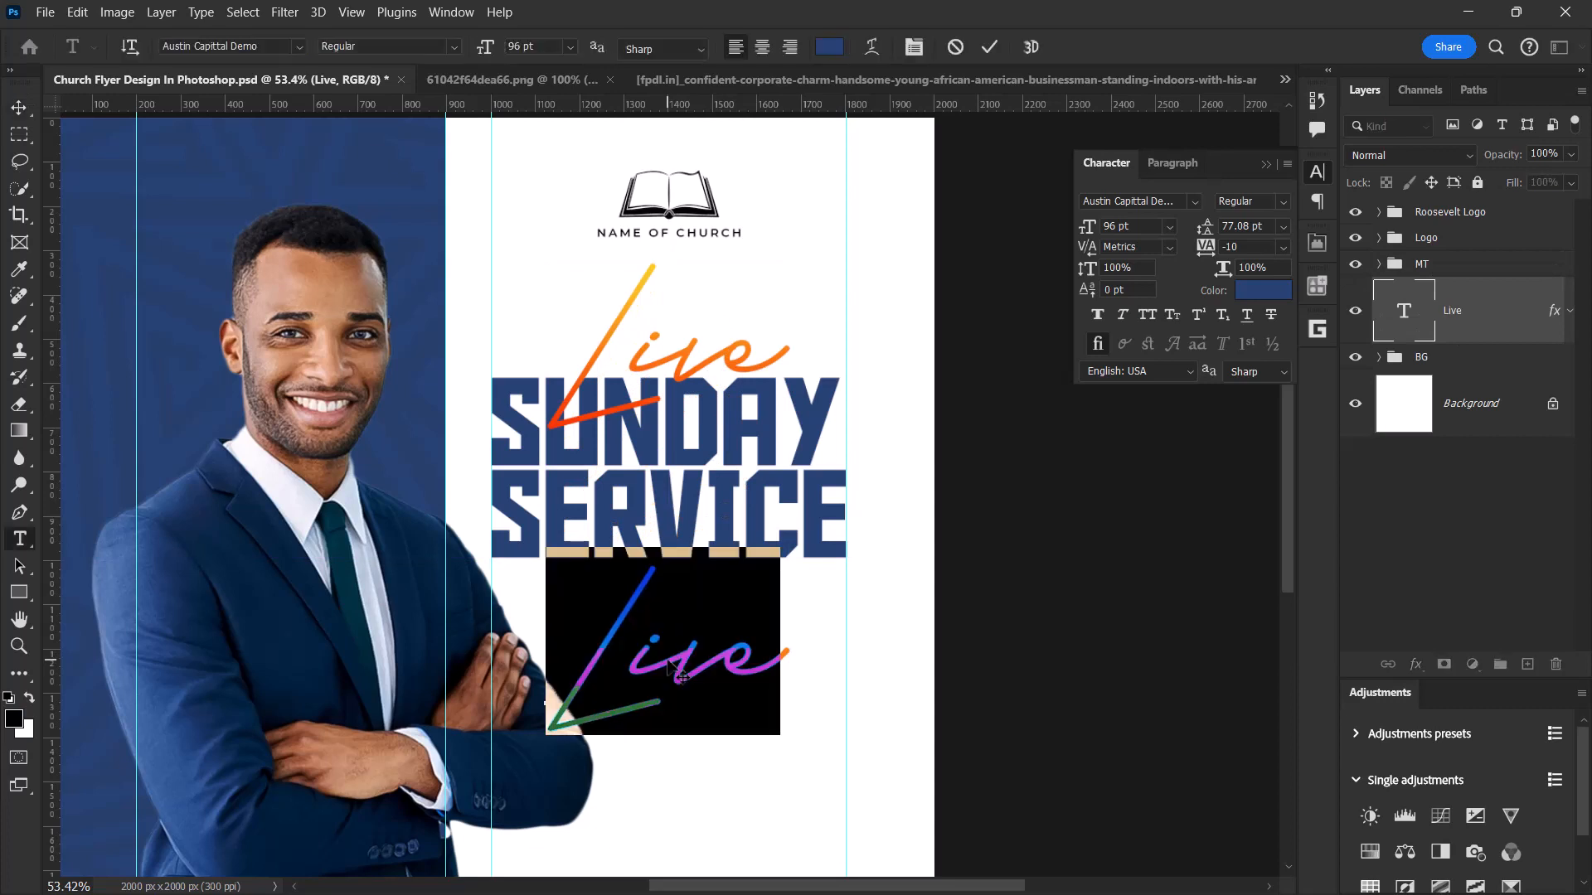
{"action": "type", "text": "With"}
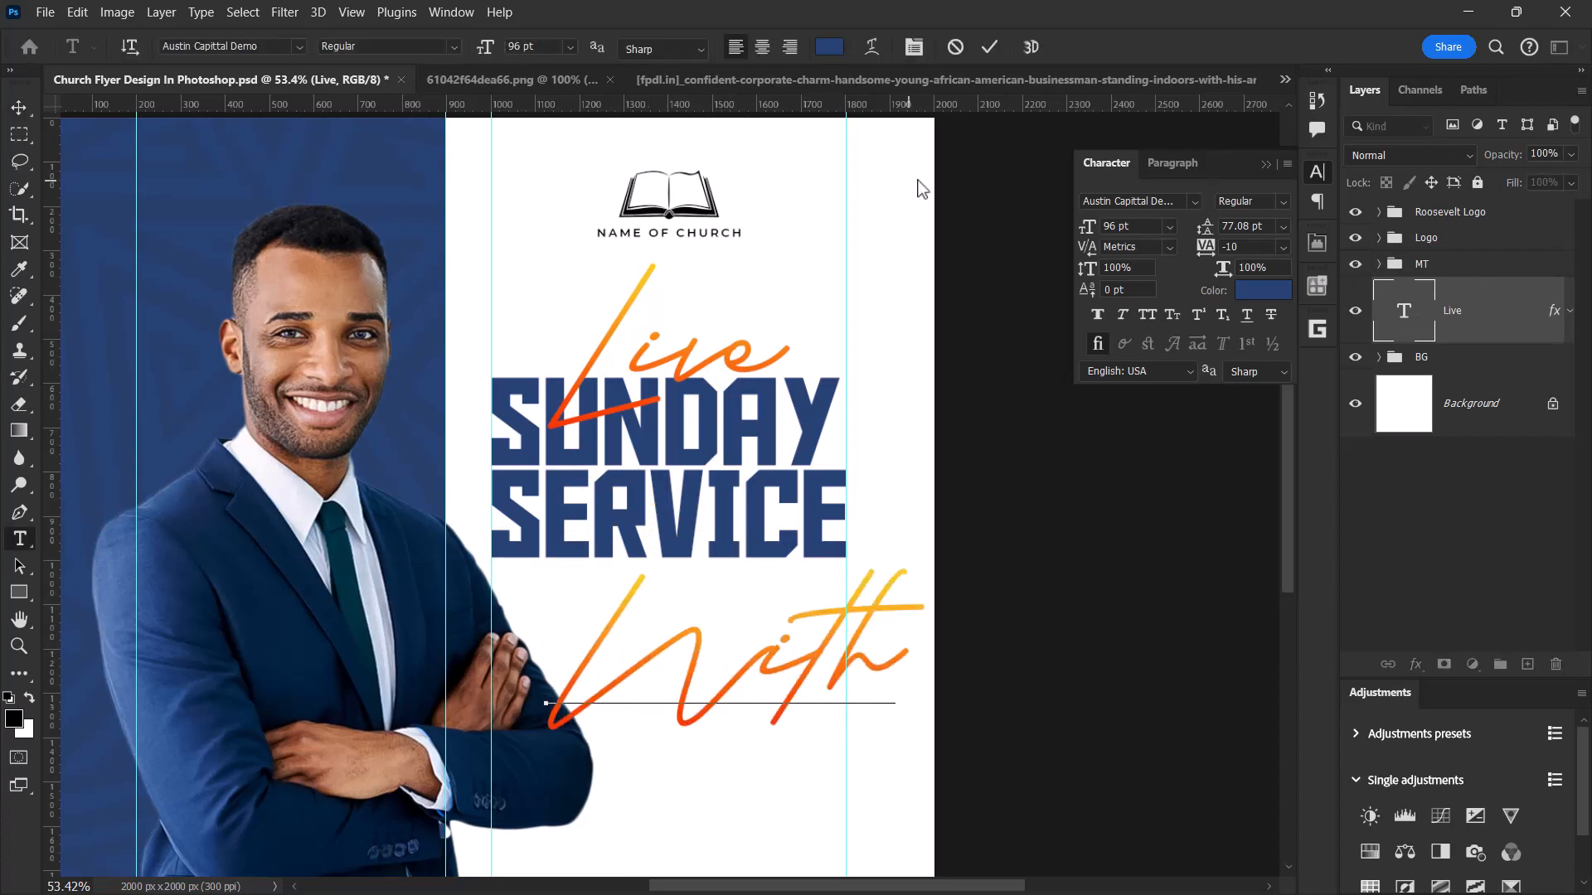
{"action": "left_click", "coordinate": [989, 49]}
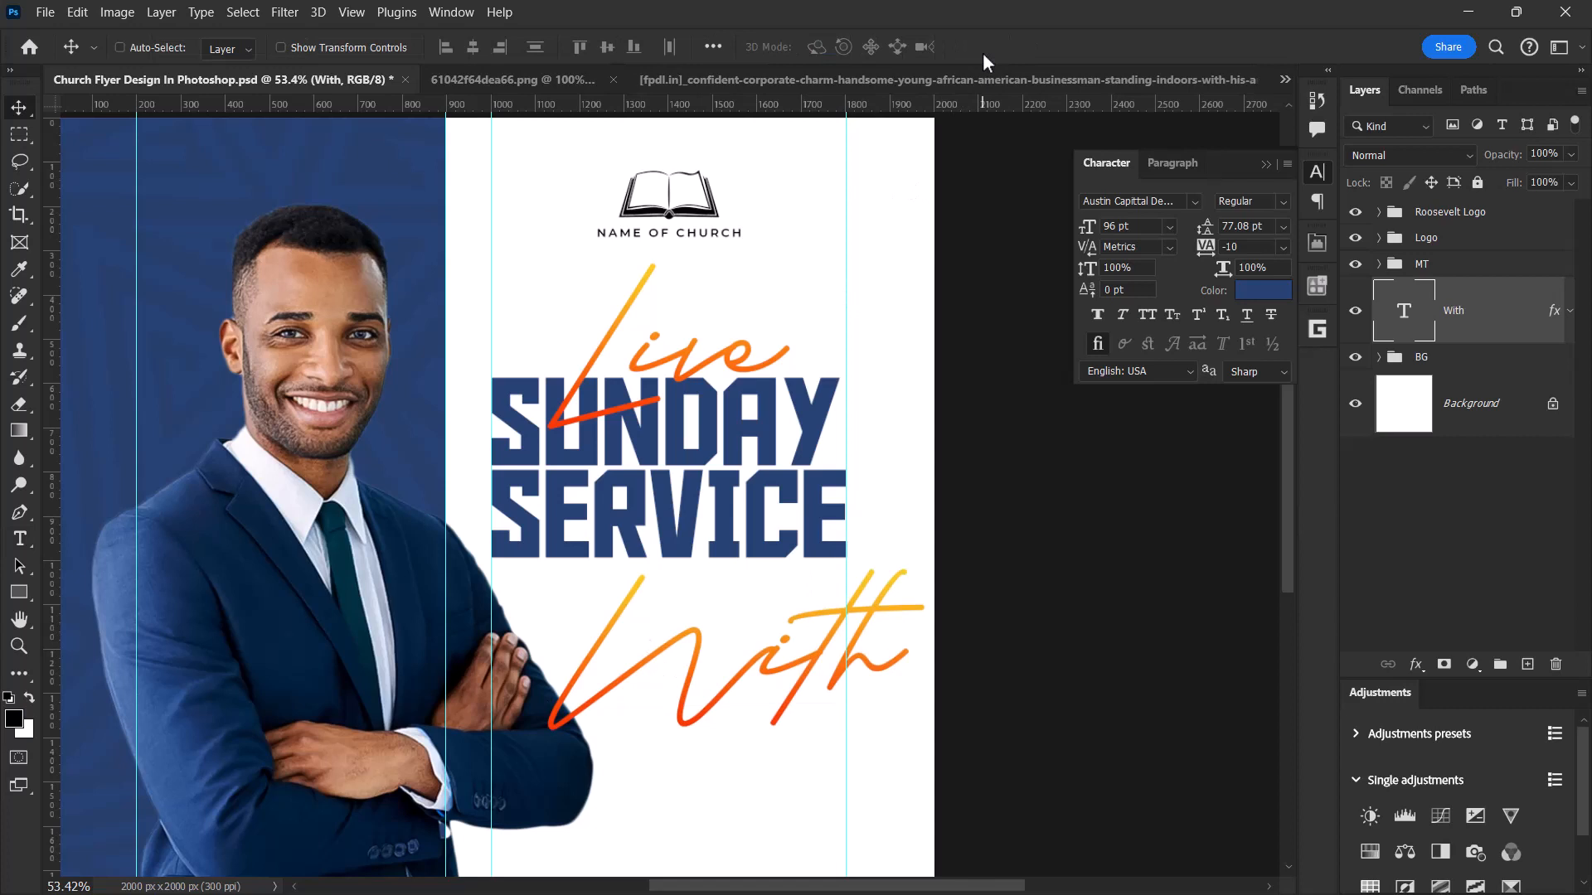
- Set the With text's size to 19 pt and move it close beneath the word SERVICE
{"action": "left_click", "coordinate": [1083, 236]}
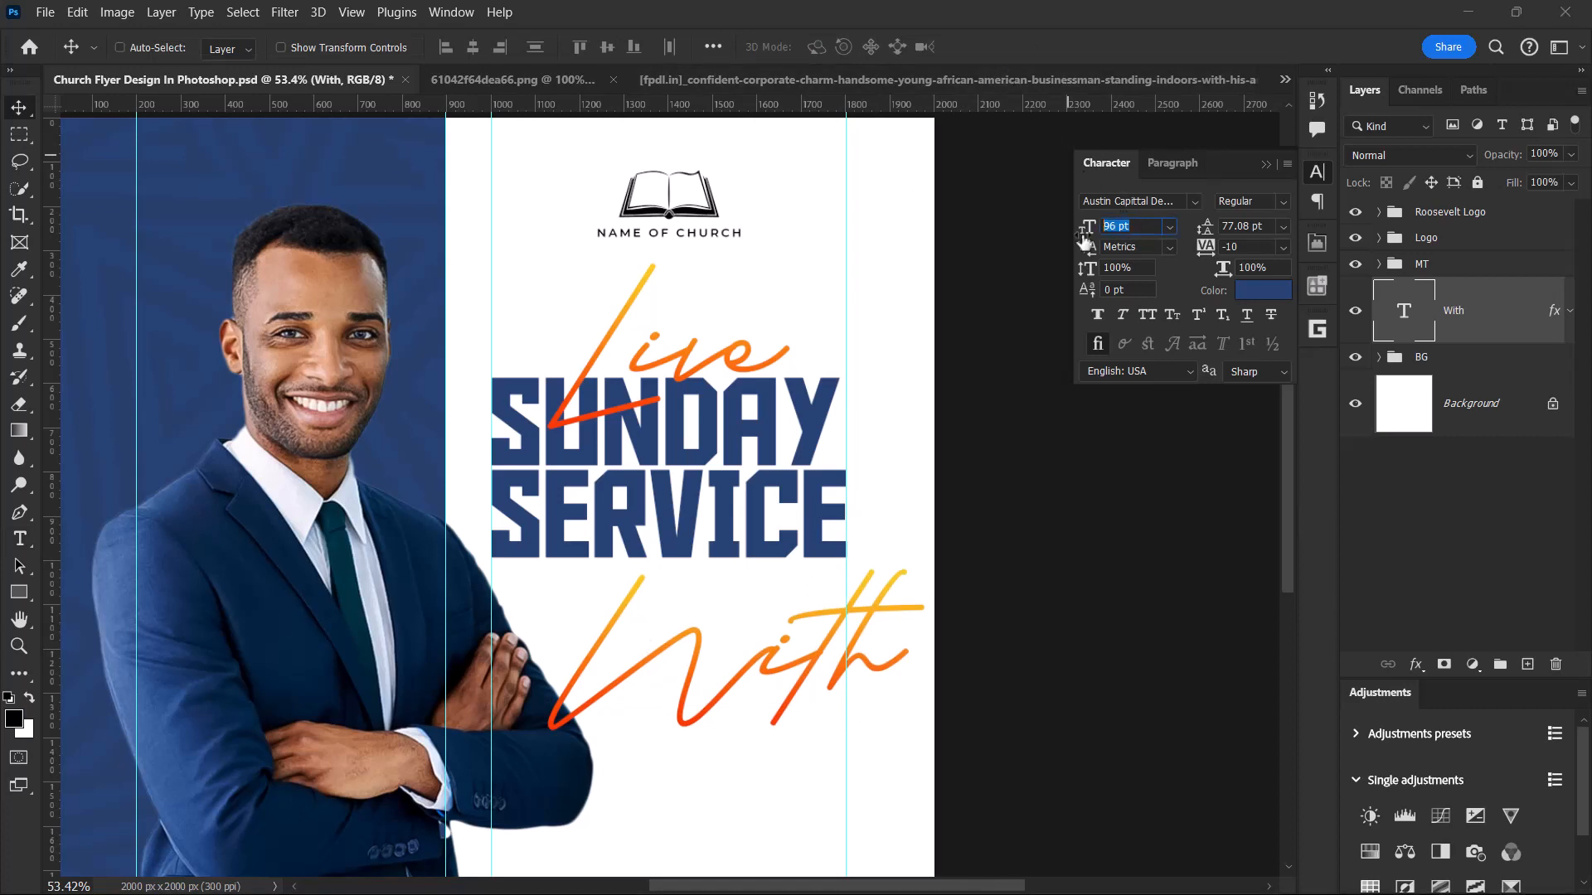
{"action": "type", "text": "19"}
{"action": "key", "text": "Return"}
{"action": "left_click_drag", "start_coordinate": [604, 720], "coordinate": [663, 630]}
{"action": "scroll", "coordinate": [671, 628], "scroll_direction": "up", "scroll_amount": 3}
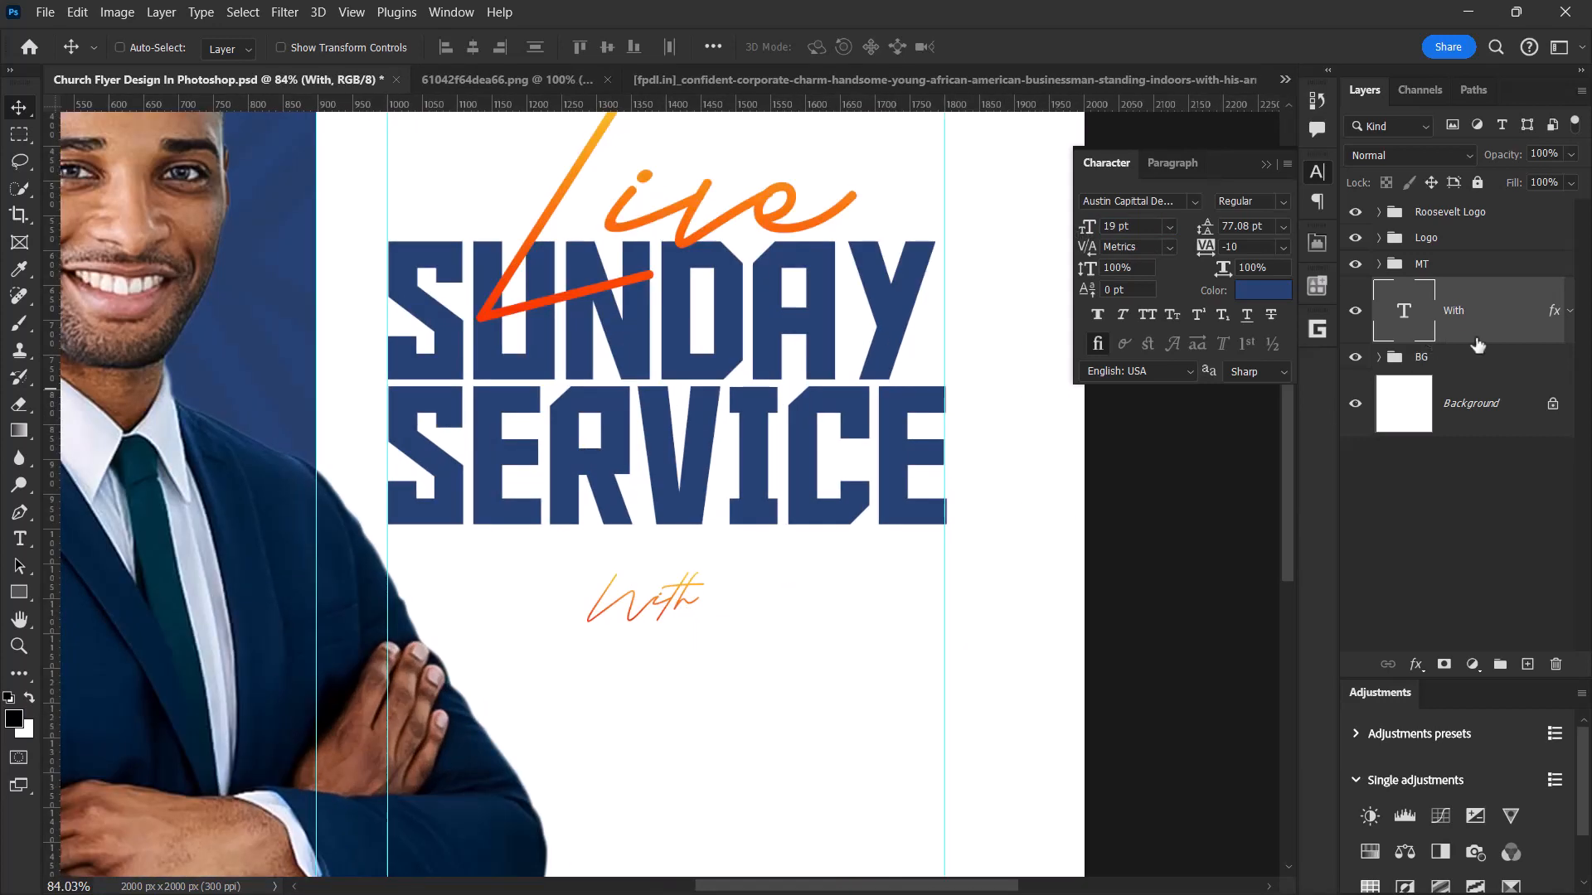
- Remove the Gradient Overlay effect from the With layer and shift the text slightly upward
{"action": "left_click_drag", "start_coordinate": [1559, 314], "coordinate": [1555, 664]}
{"action": "scroll", "coordinate": [661, 597], "scroll_direction": "down", "scroll_amount": 2}
{"action": "scroll", "coordinate": [664, 629], "scroll_direction": "up", "scroll_amount": 4}
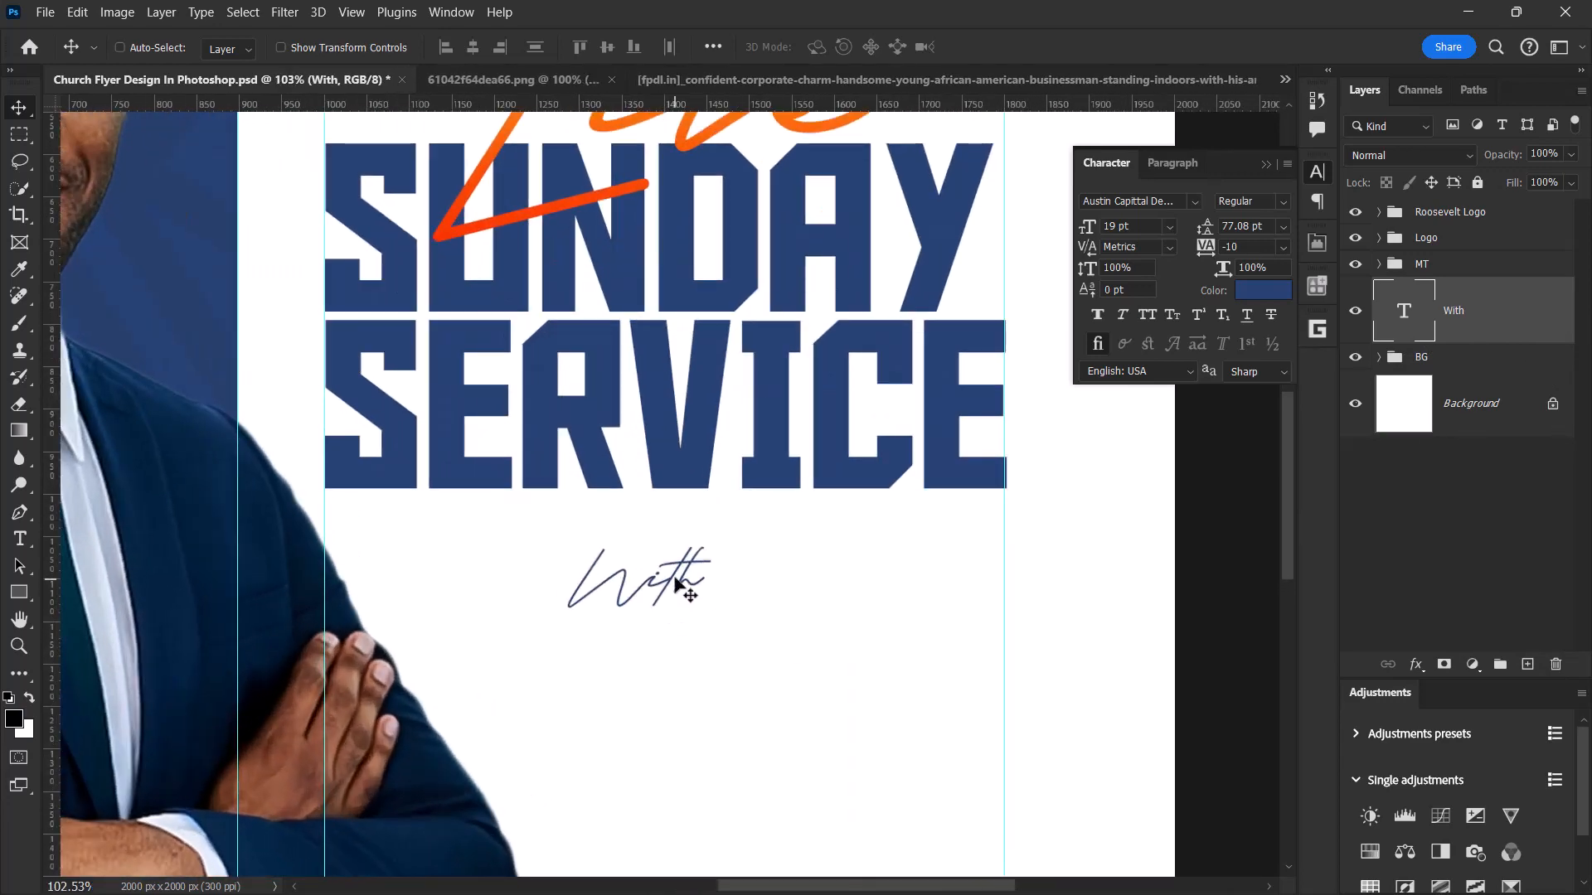
{"action": "left_click_drag", "start_coordinate": [675, 578], "coordinate": [678, 579]}
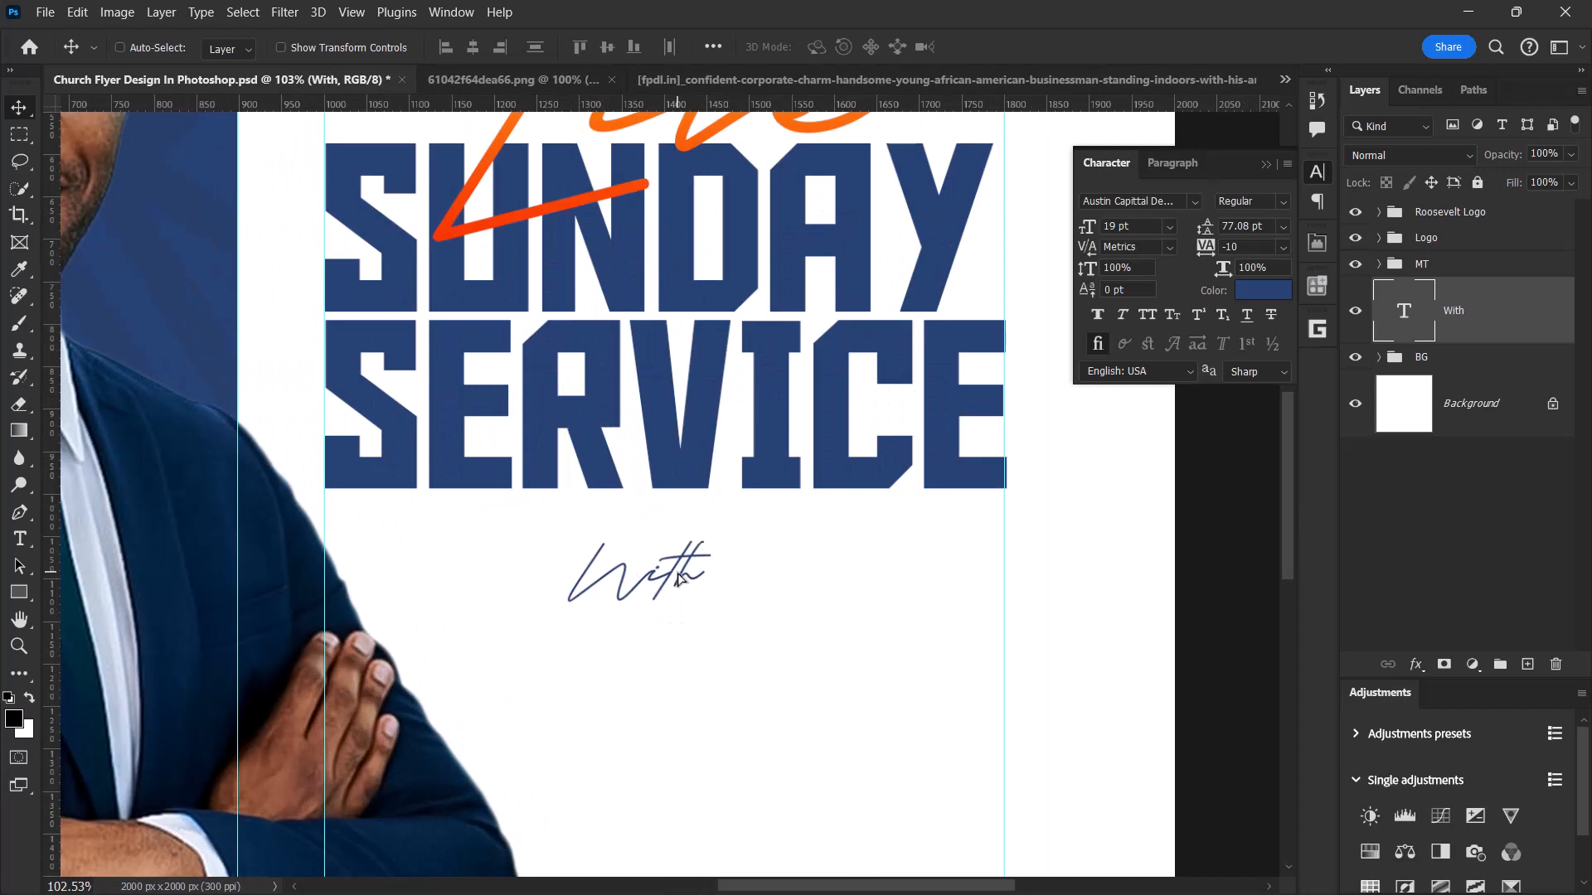
- Apply Faux Bold to the With text
{"action": "scroll", "coordinate": [678, 601], "scroll_direction": "down", "scroll_amount": 3}
{"action": "scroll", "coordinate": [678, 601], "scroll_direction": "up", "scroll_amount": 1}
{"action": "scroll", "coordinate": [676, 590], "scroll_direction": "up", "scroll_amount": 1}
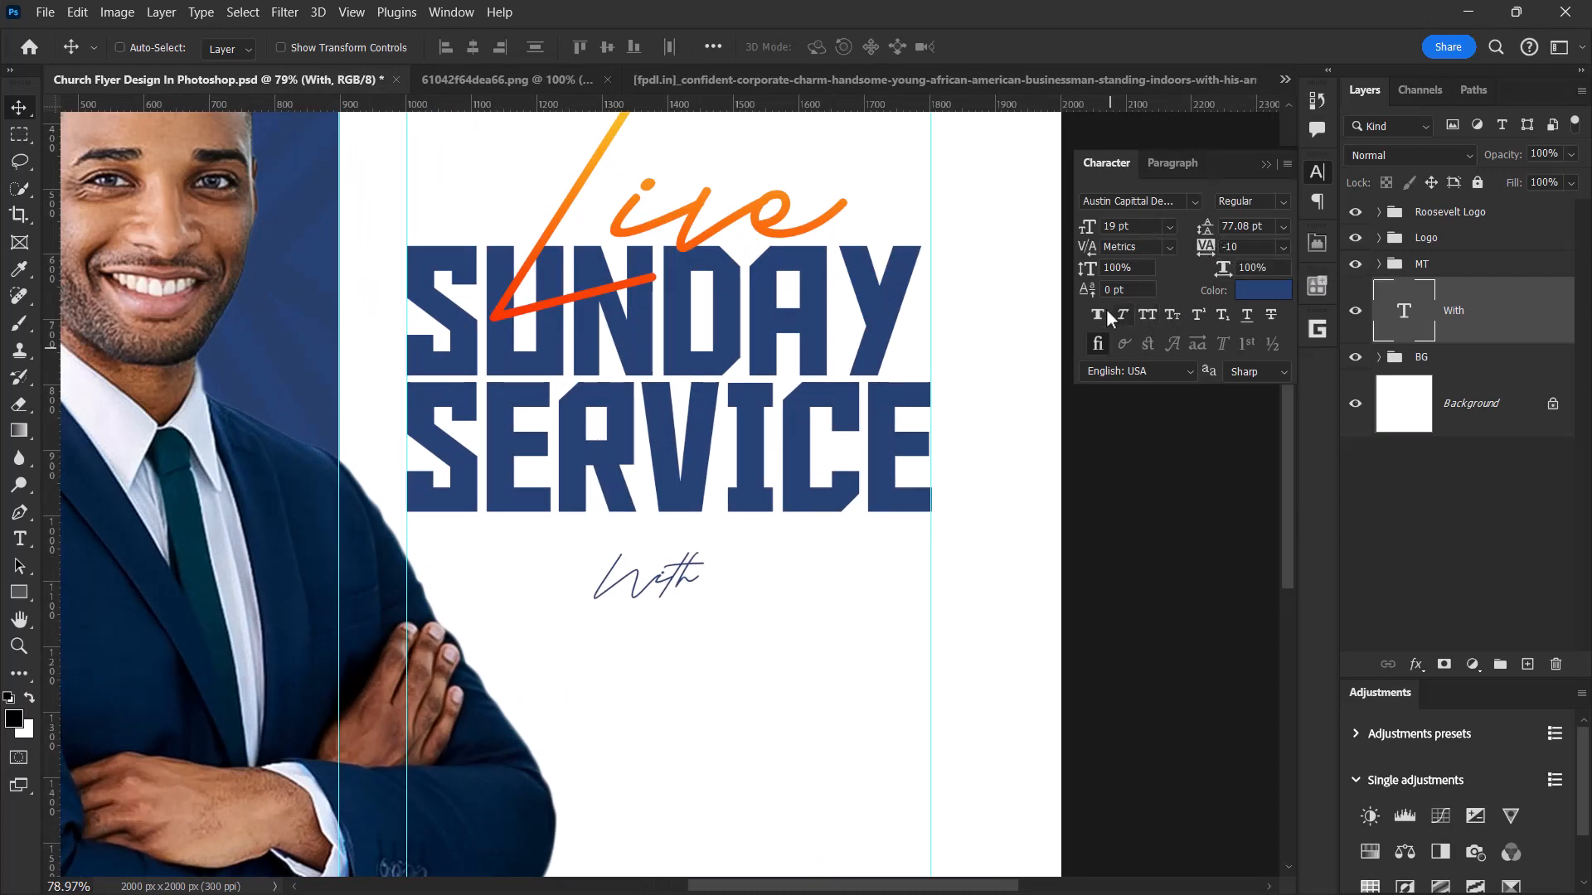
{"action": "scroll", "coordinate": [764, 569], "scroll_direction": "down", "scroll_amount": 5}
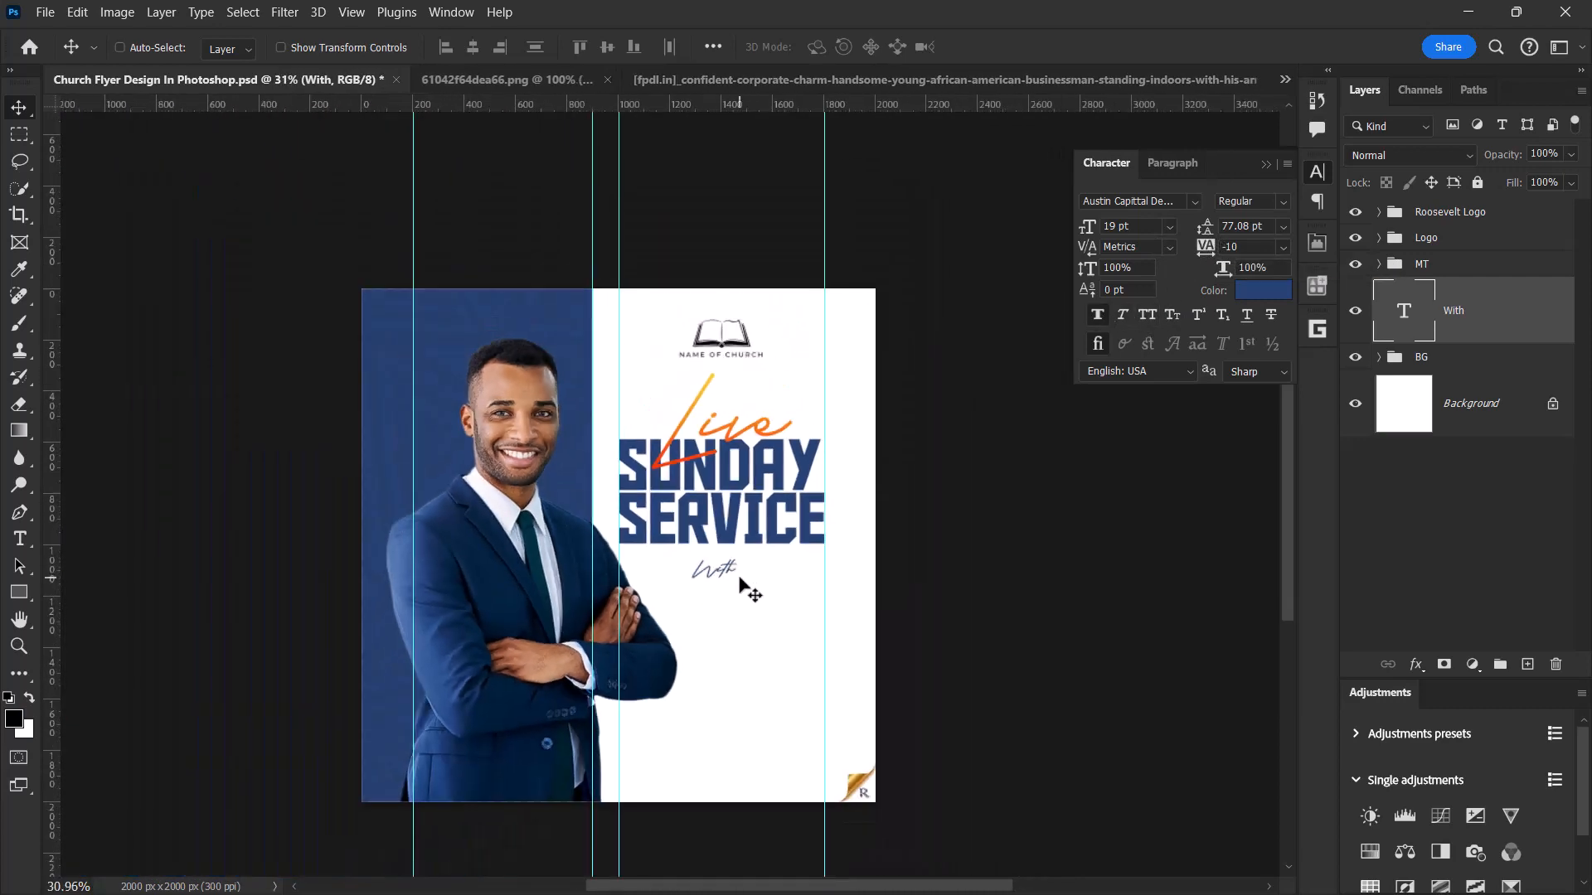
{"action": "scroll", "coordinate": [742, 582], "scroll_direction": "up", "scroll_amount": 1}
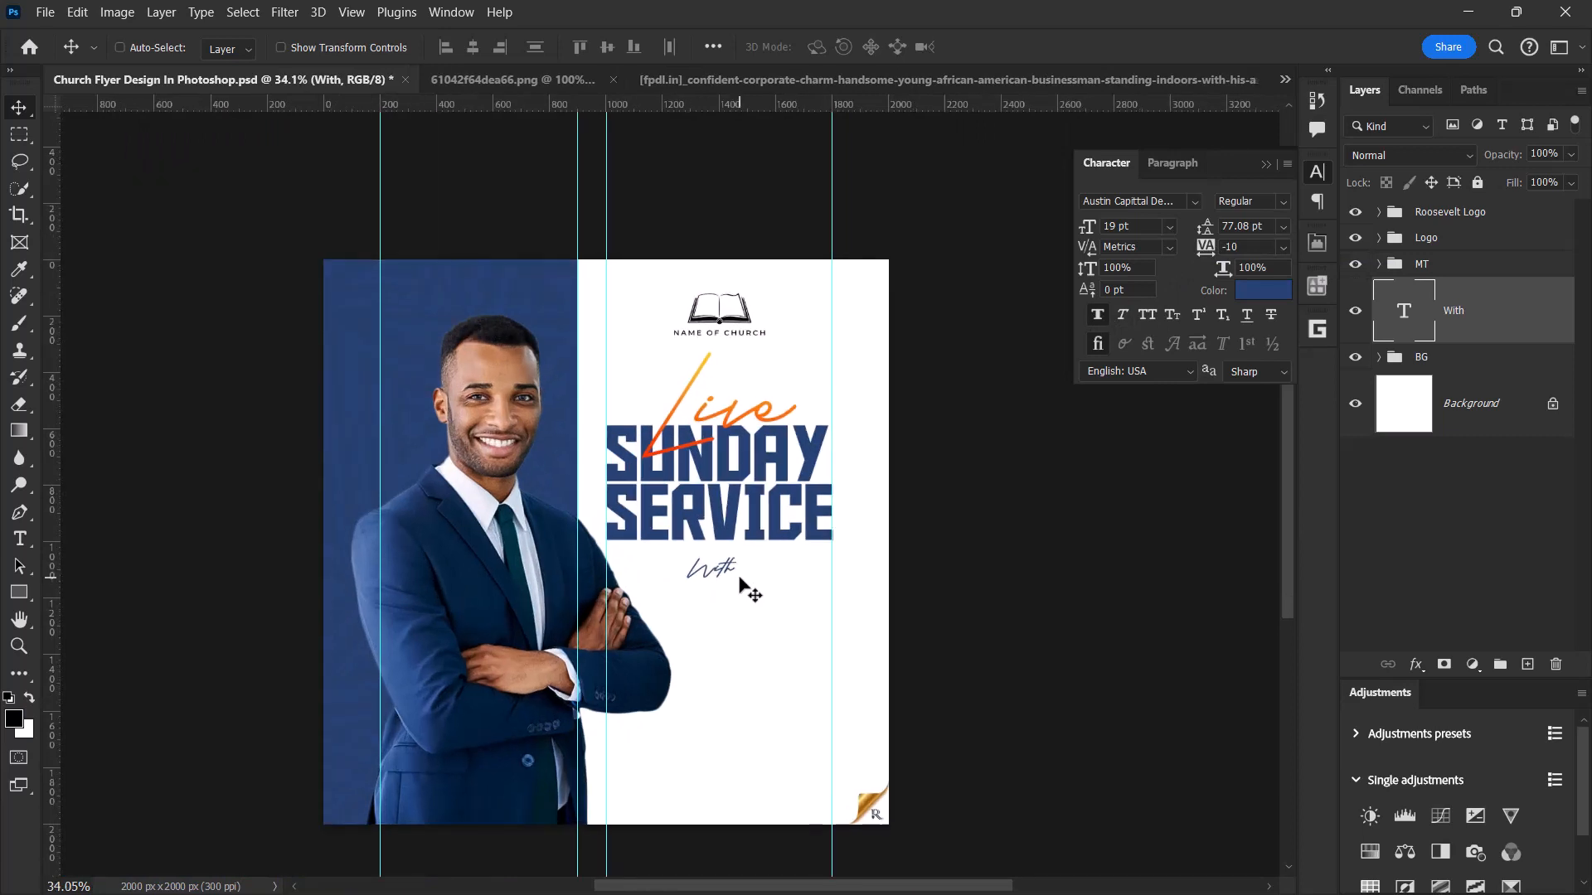
- Centre the With text horizontally against the MT title group
{"action": "scroll", "coordinate": [741, 580], "scroll_direction": "up", "scroll_amount": 8}
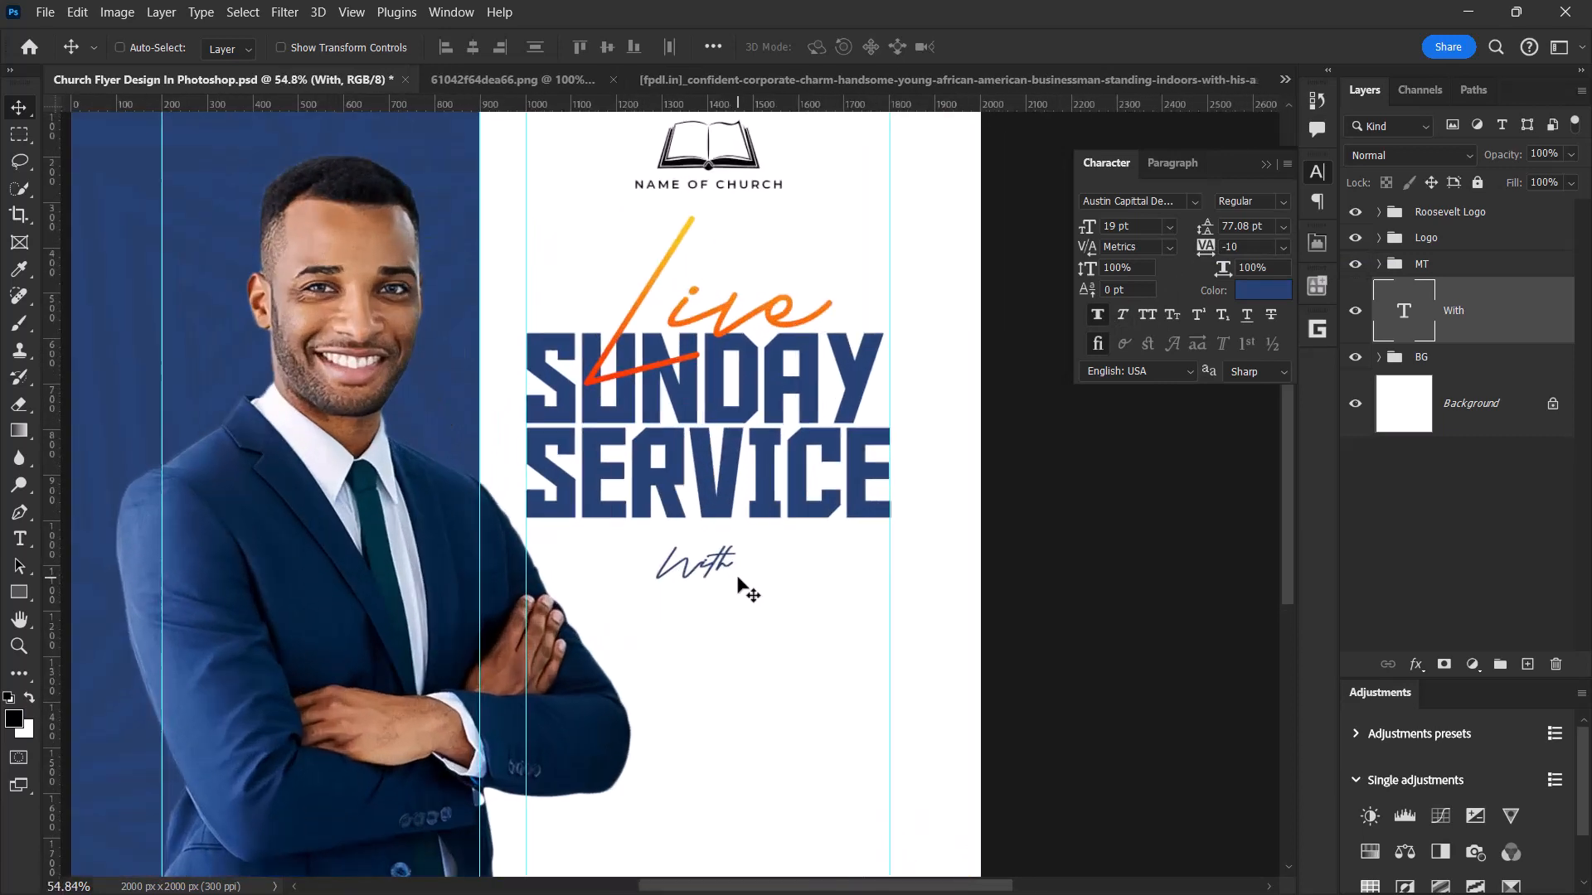
{"action": "left_click_drag", "start_coordinate": [715, 571], "coordinate": [698, 566]}
{"action": "left_click", "coordinate": [1419, 267]}
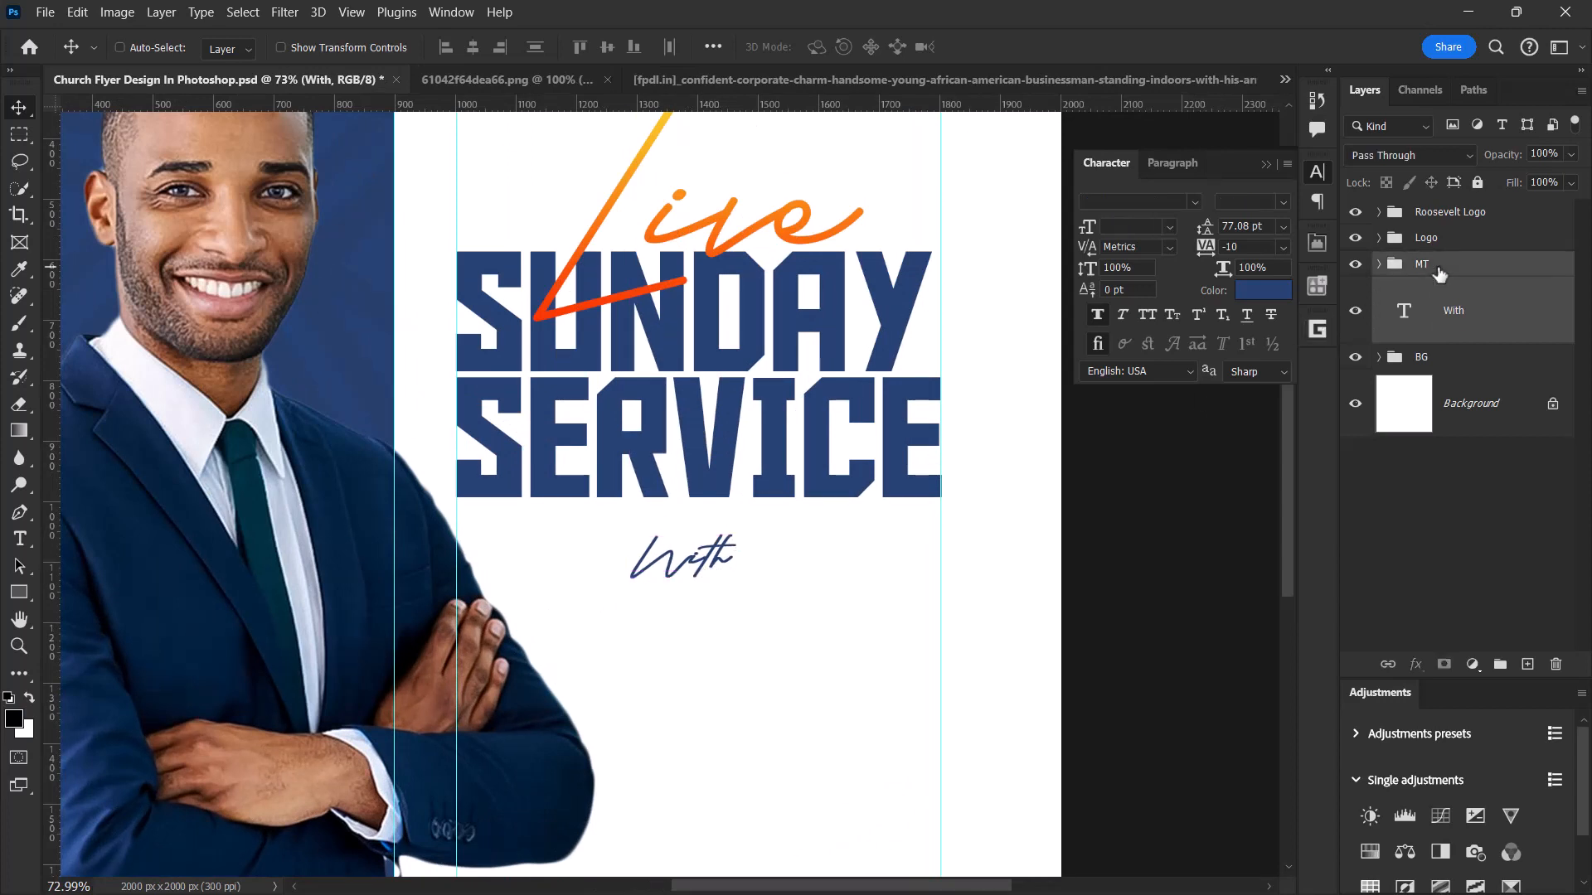
{"action": "left_click", "coordinate": [474, 48]}
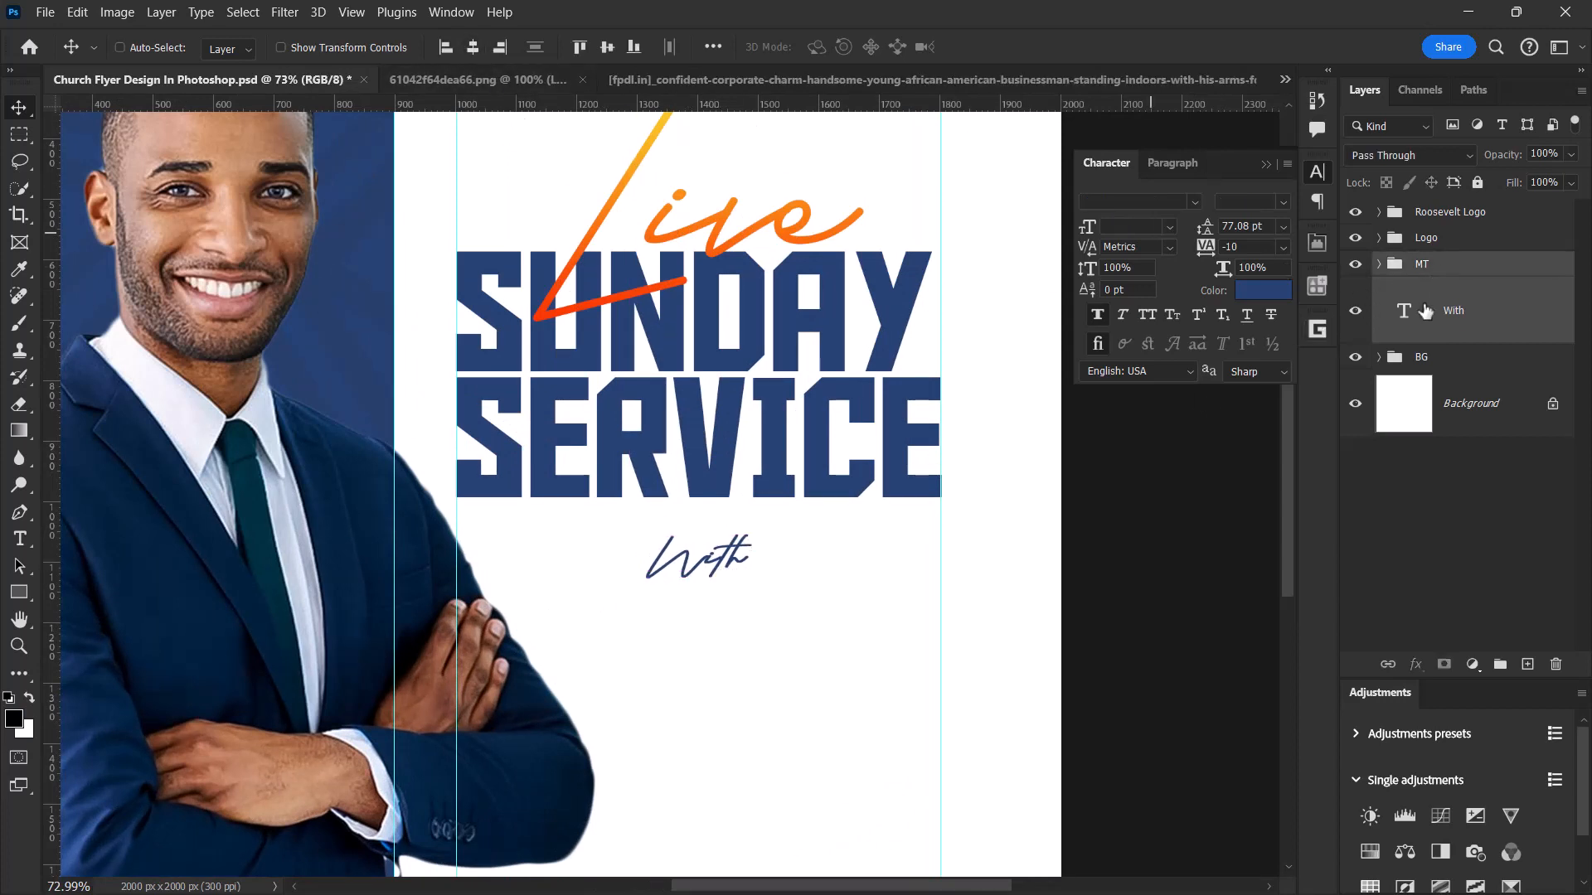
{"action": "left_click", "coordinate": [1469, 330]}
{"action": "scroll", "coordinate": [845, 530], "scroll_direction": "down", "scroll_amount": 2}
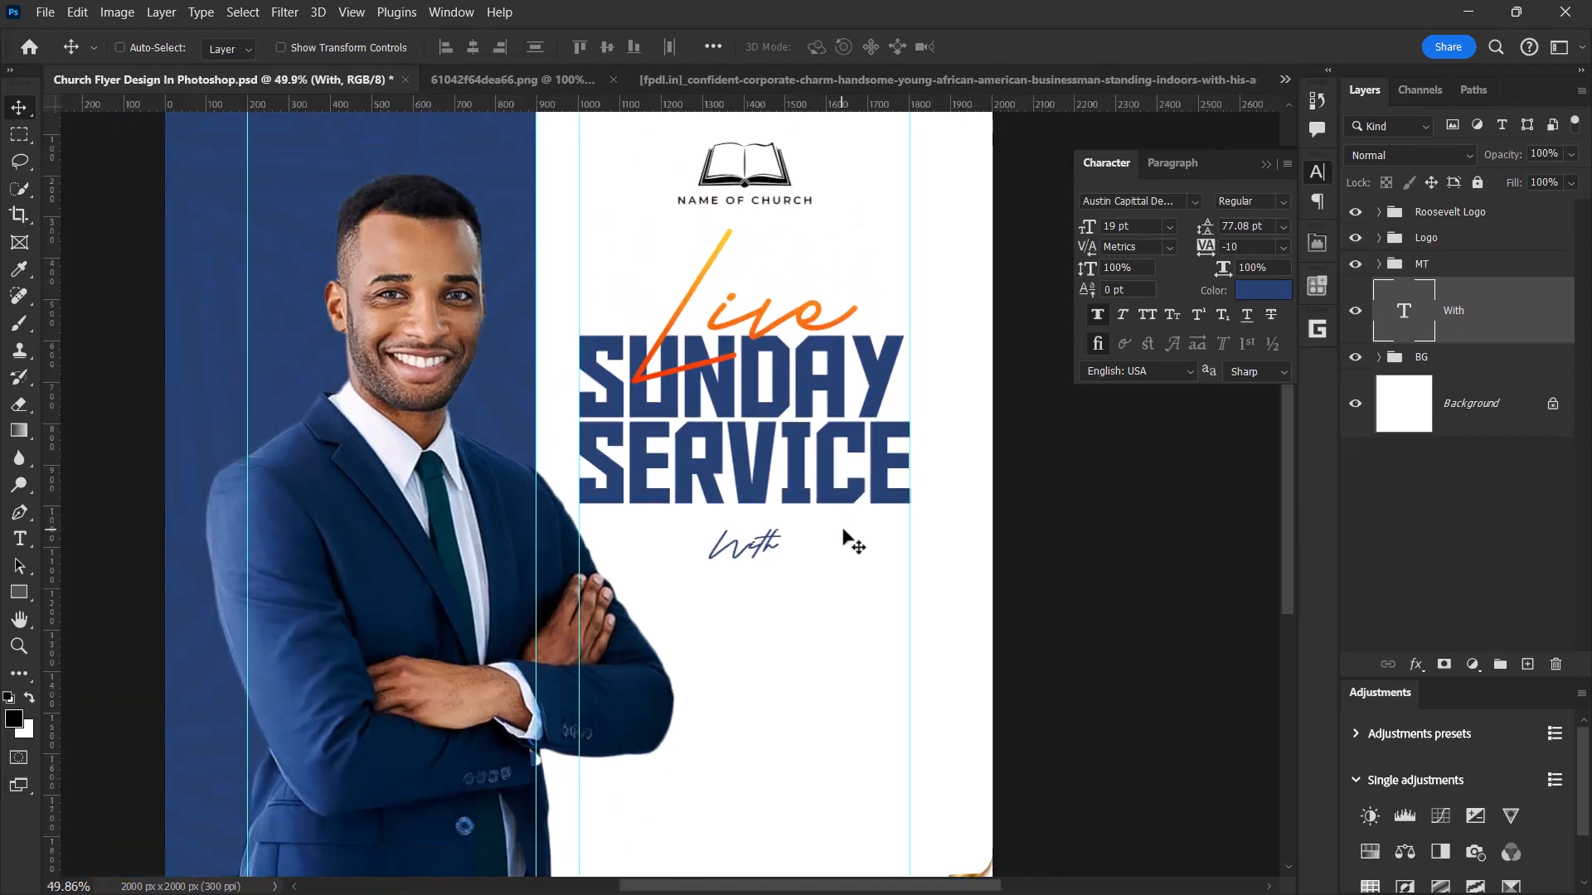
{"action": "scroll", "coordinate": [775, 564], "scroll_direction": "up", "scroll_amount": 3}
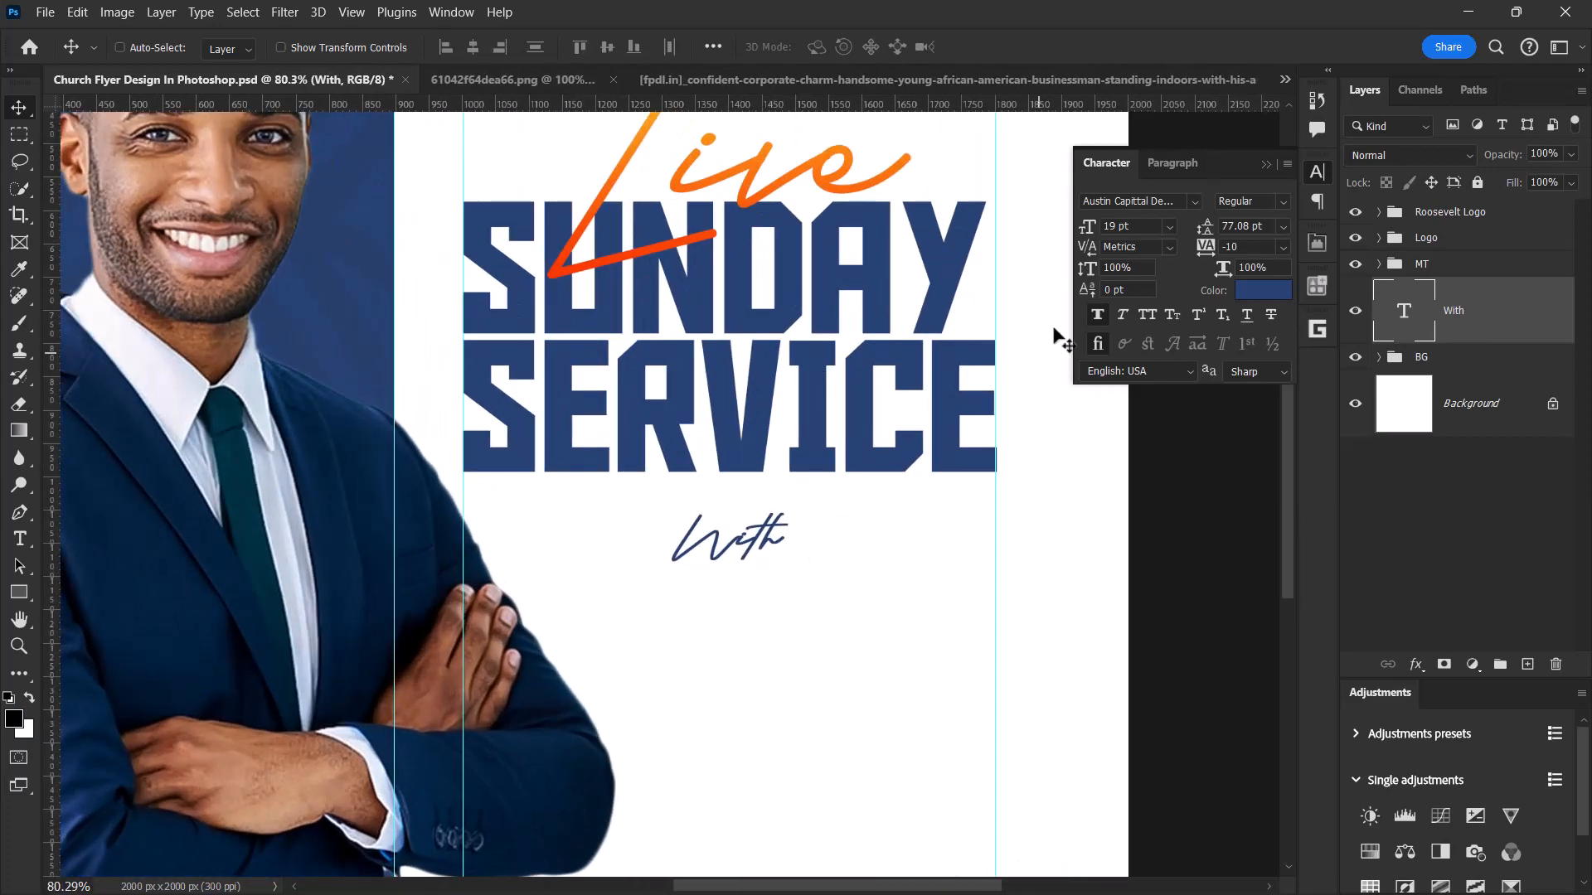
- Draw a rectangle about 800 px wide and 143 px high between the two text guides, just below the With text
{"action": "left_click", "coordinate": [1265, 164]}
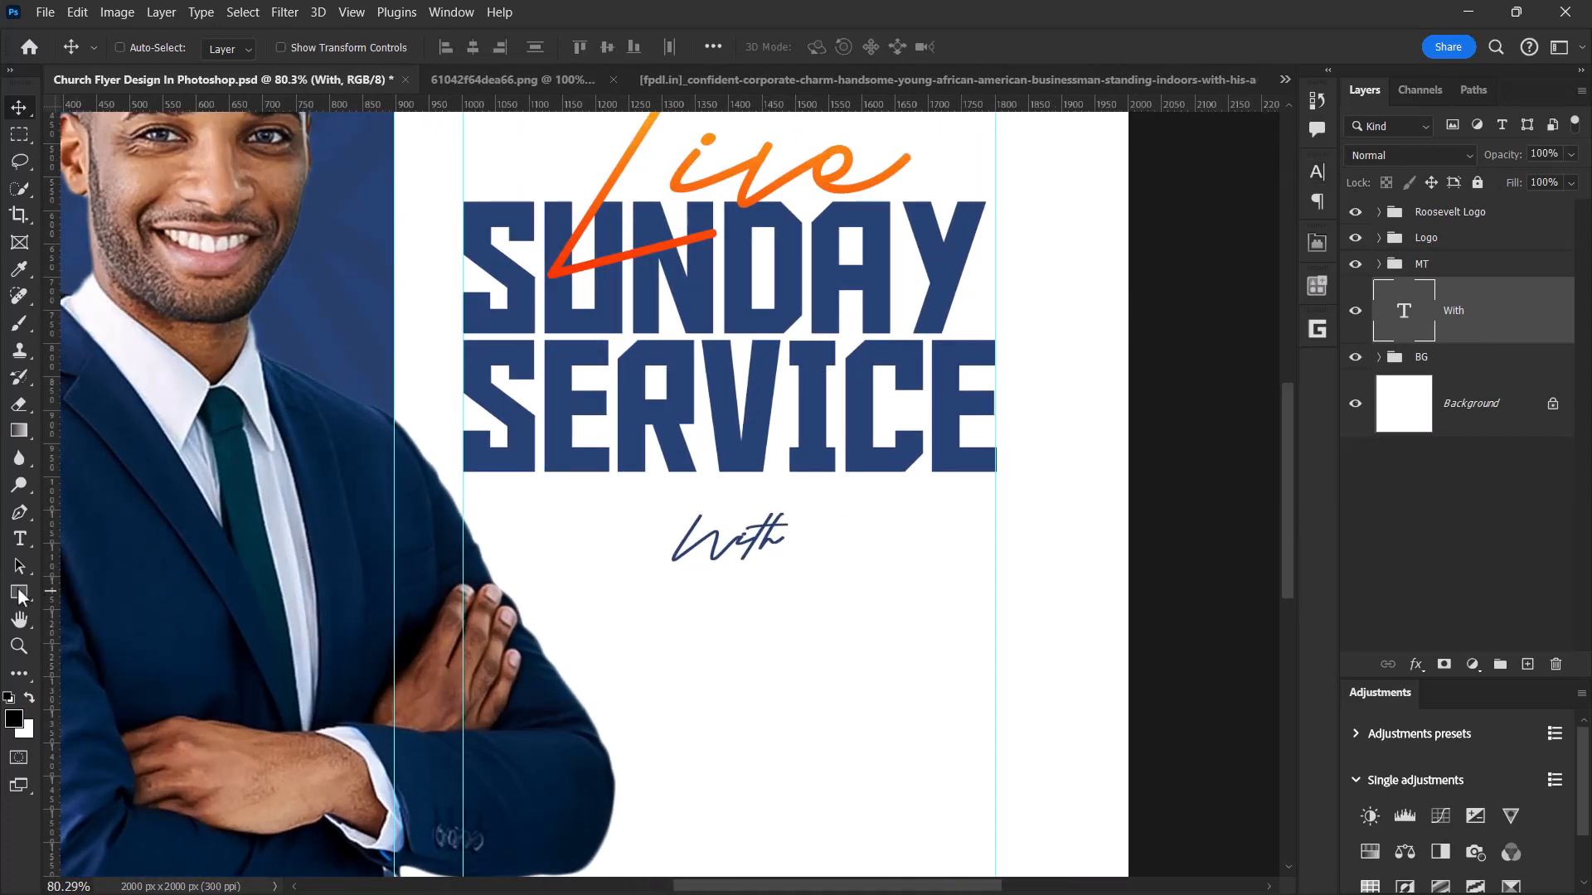
{"action": "left_click", "coordinate": [20, 594]}
{"action": "left_click_drag", "start_coordinate": [462, 583], "coordinate": [994, 679]}
- Round all corners of the rectangle beneath the With text to a 13 px radius
{"action": "scroll", "coordinate": [997, 630], "scroll_direction": "up", "scroll_amount": 3}
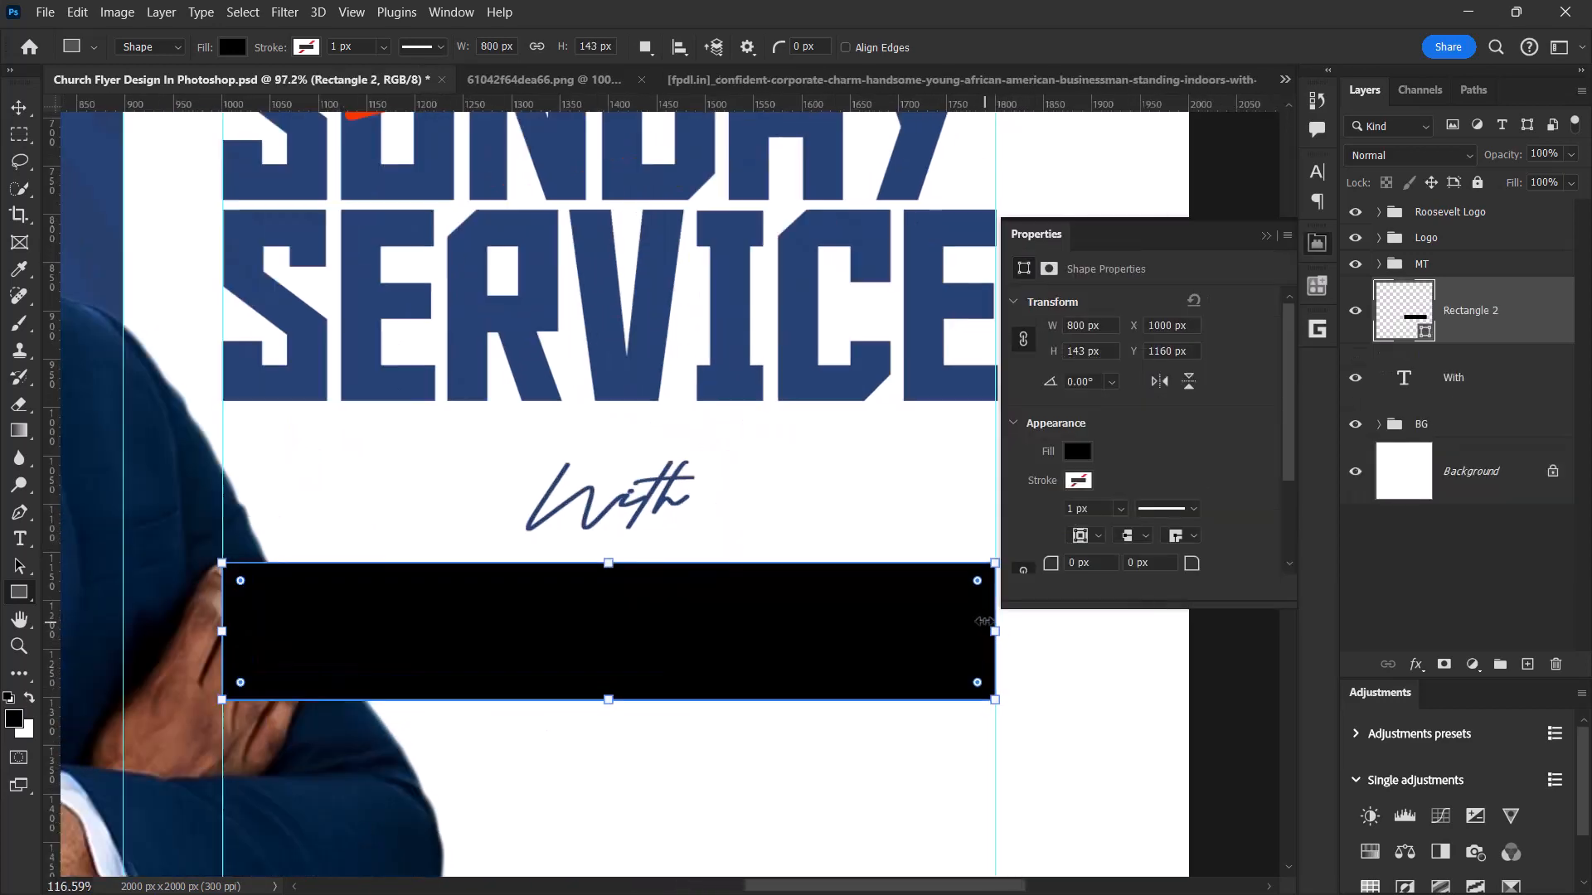
{"action": "scroll", "coordinate": [997, 567], "scroll_direction": "up", "scroll_amount": 1}
{"action": "left_click_drag", "start_coordinate": [917, 615], "coordinate": [732, 608]}
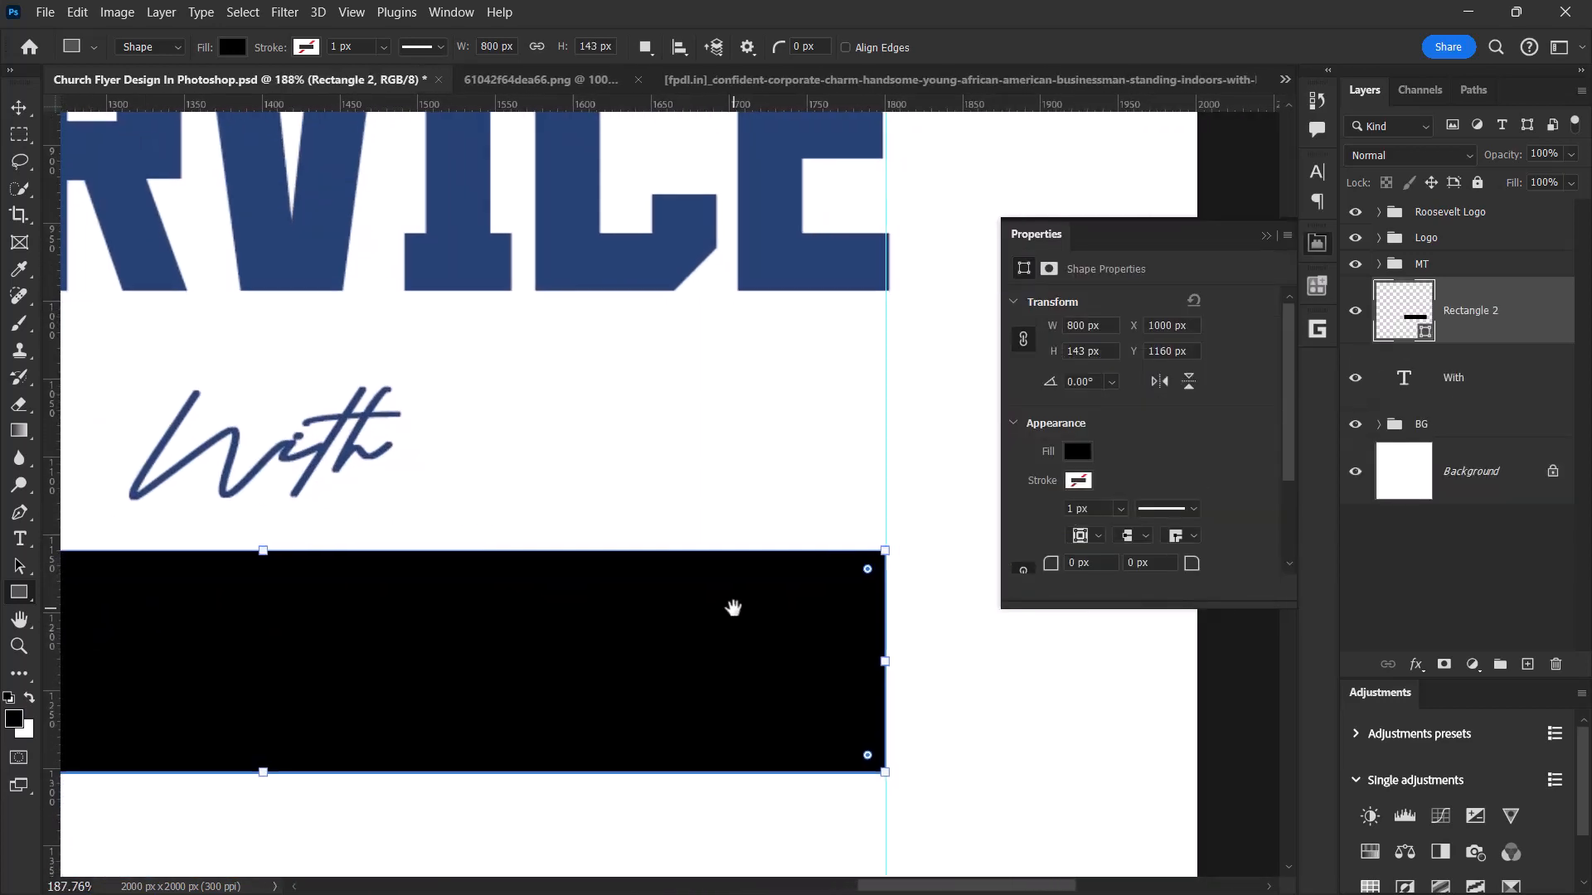
{"action": "left_click_drag", "start_coordinate": [867, 569], "coordinate": [865, 571]}
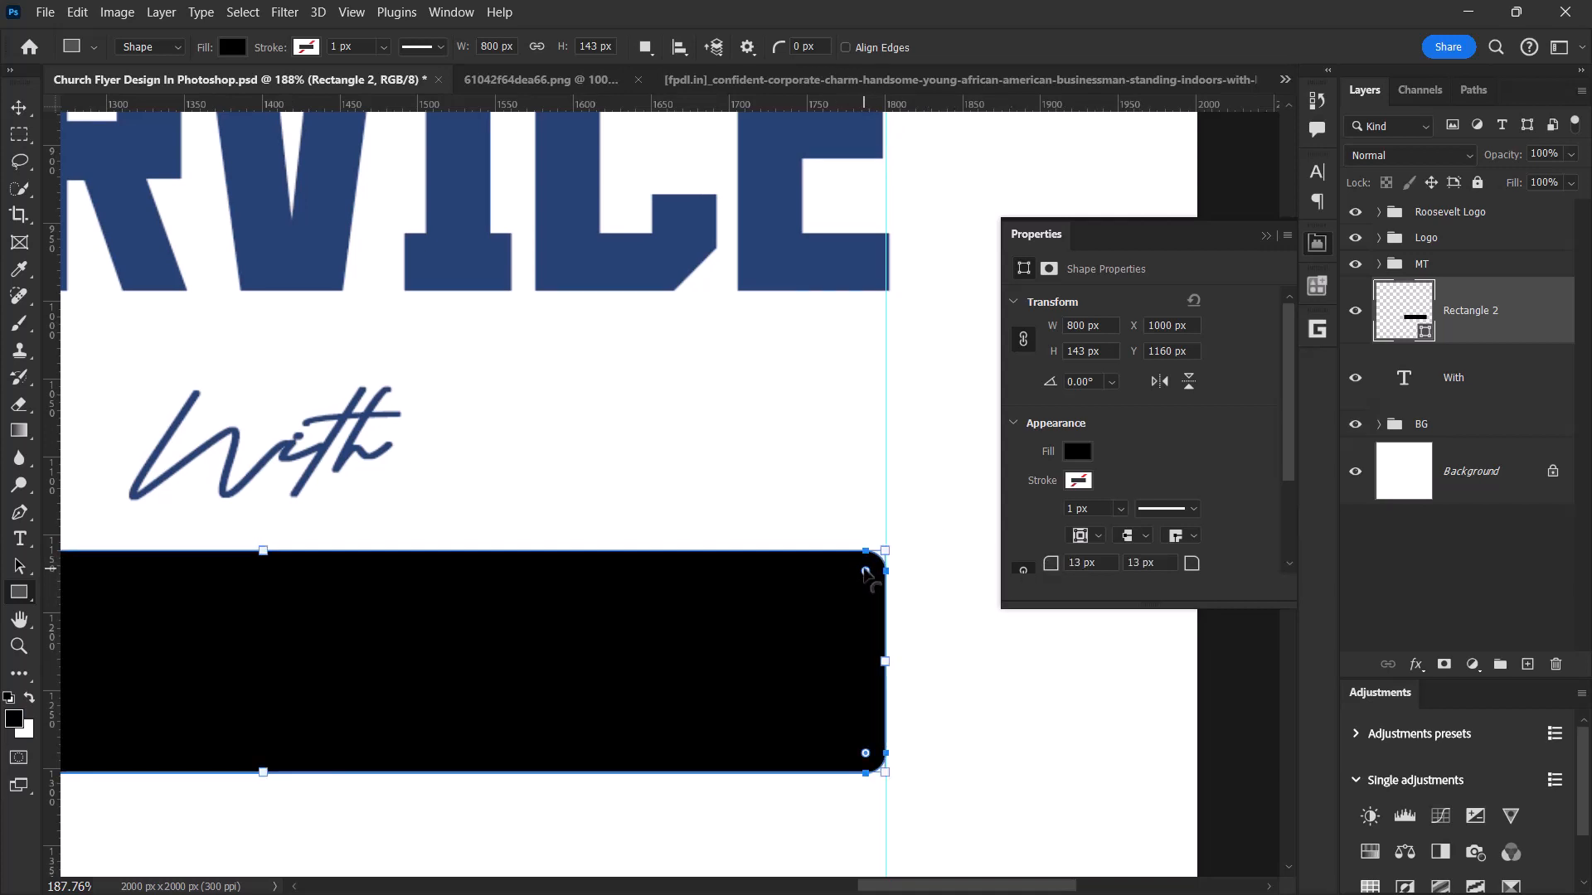
{"action": "scroll", "coordinate": [746, 604], "scroll_direction": "down", "scroll_amount": 4}
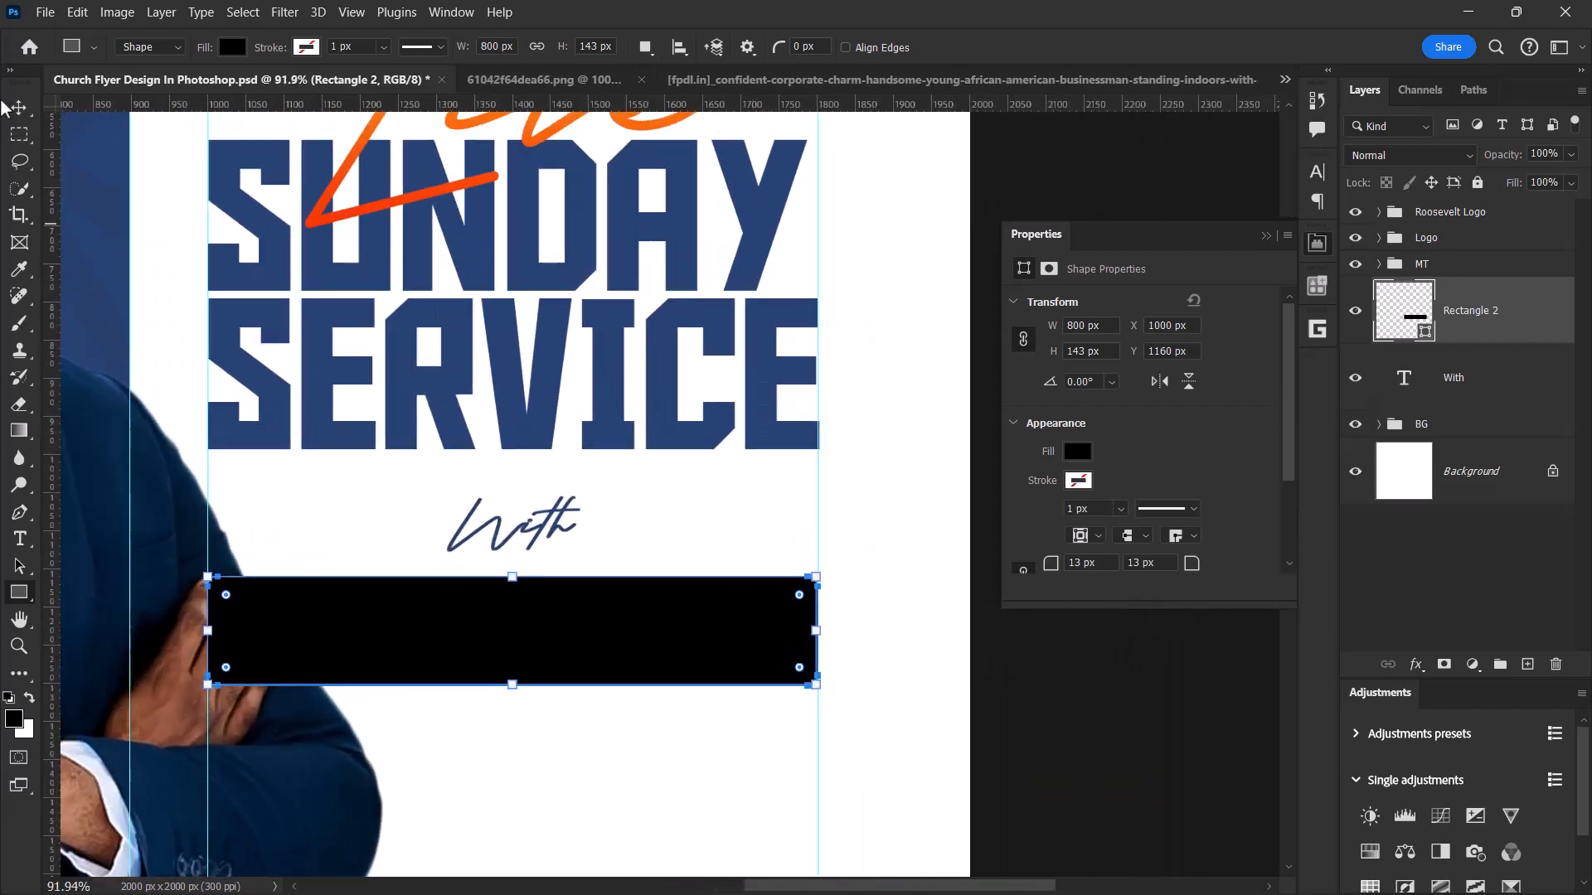
{"action": "left_click", "coordinate": [18, 107]}
{"action": "left_click", "coordinate": [1264, 234]}
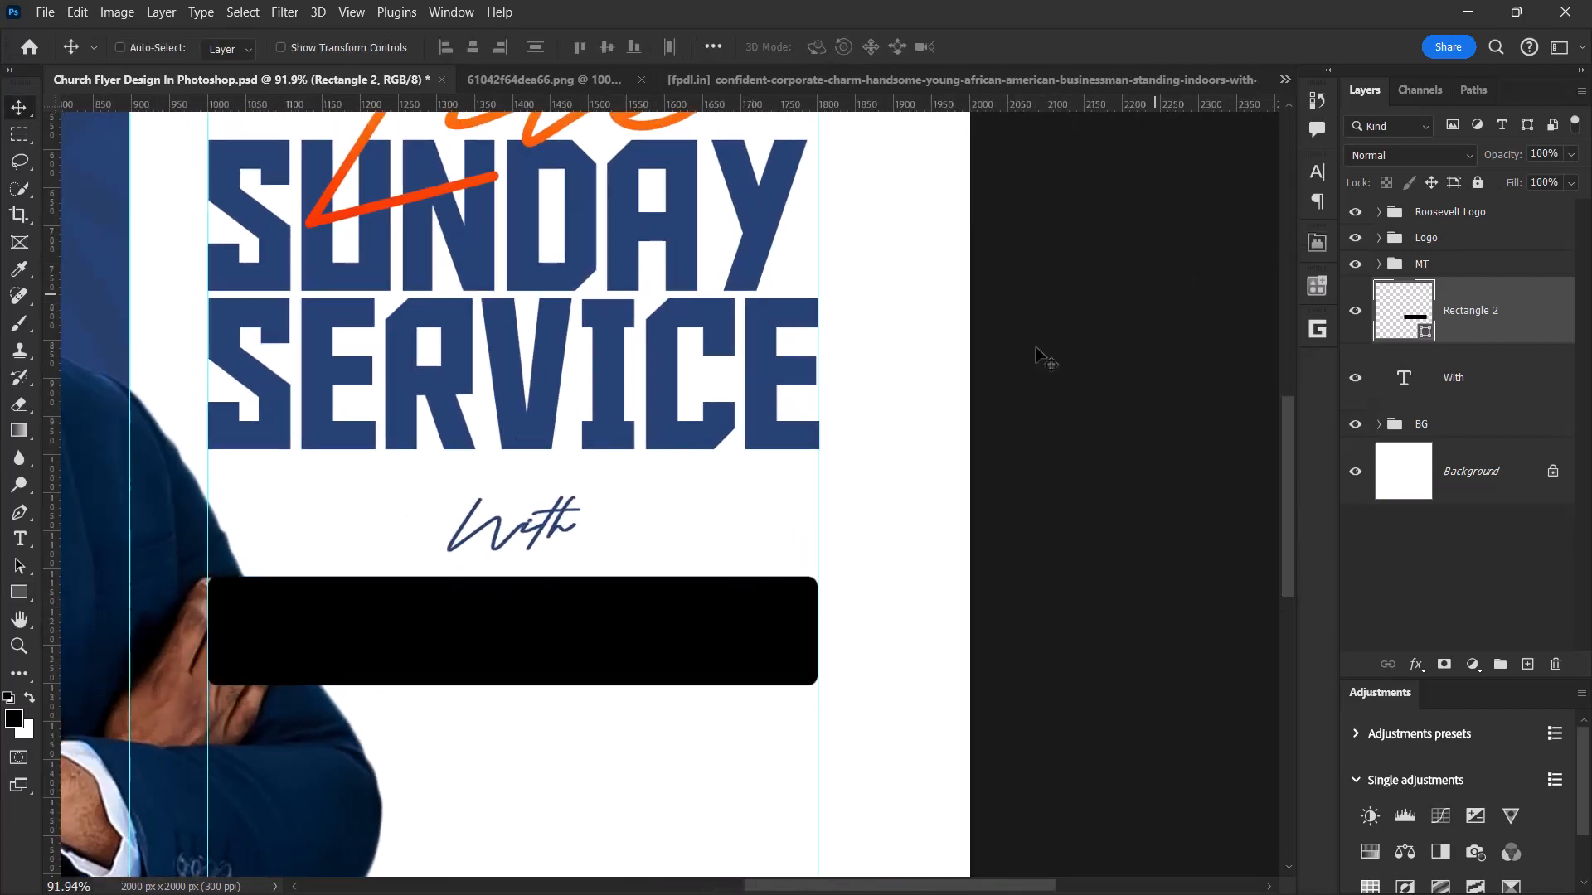
- Change the rounded rectangle's fill colour to orange f9720e
{"action": "scroll", "coordinate": [912, 398], "scroll_direction": "down", "scroll_amount": 4}
{"action": "scroll", "coordinate": [771, 455], "scroll_direction": "up", "scroll_amount": 3}
{"action": "scroll", "coordinate": [772, 455], "scroll_direction": "up", "scroll_amount": 1}
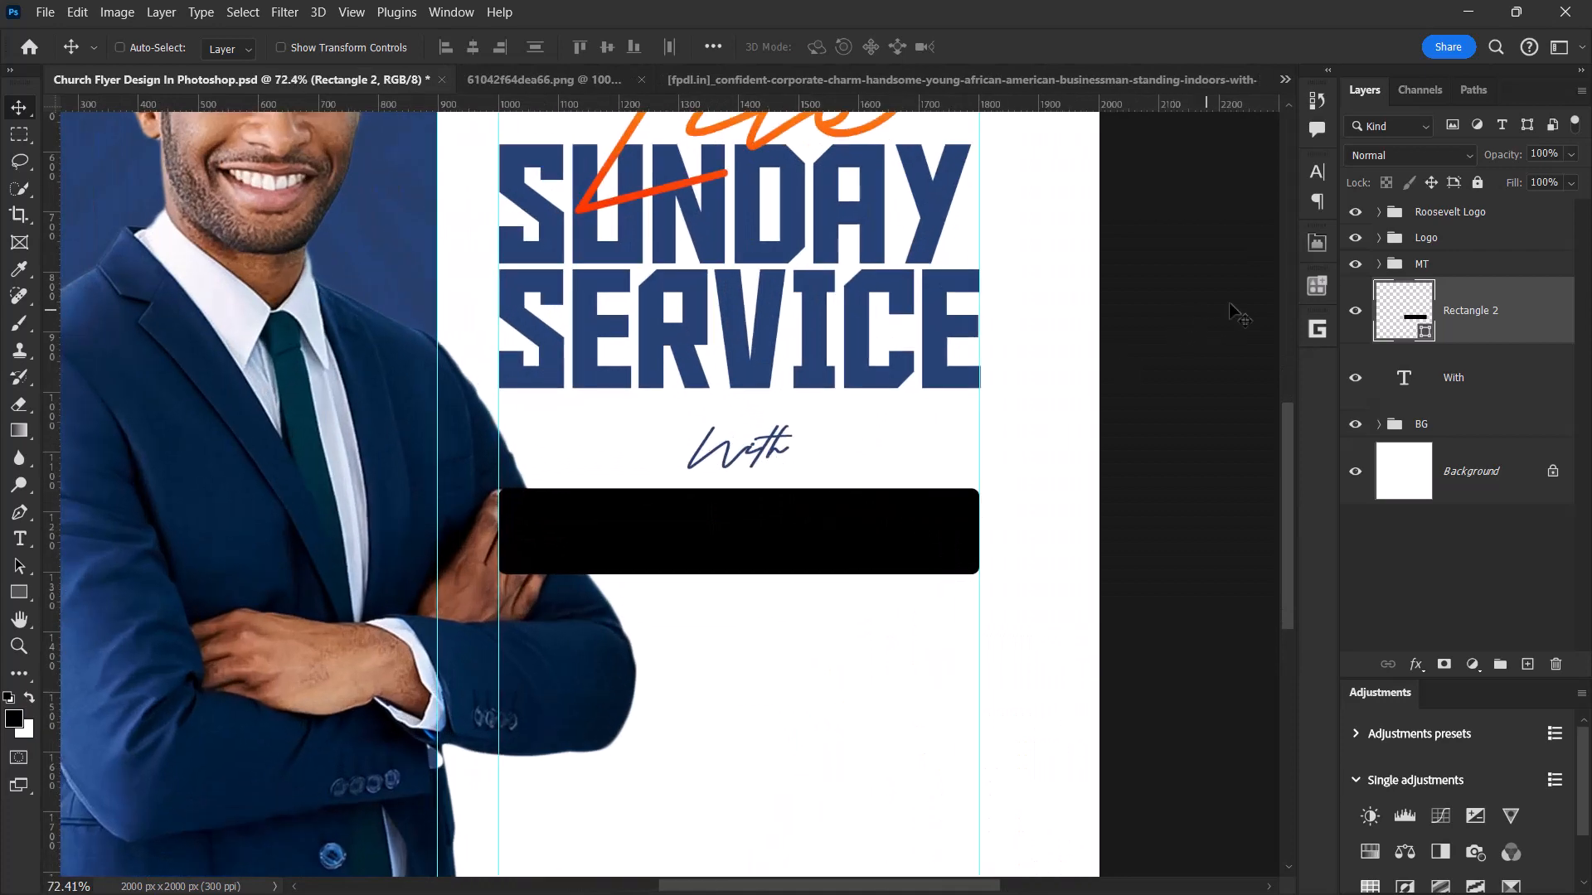
{"action": "double_click", "coordinate": [1424, 332]}
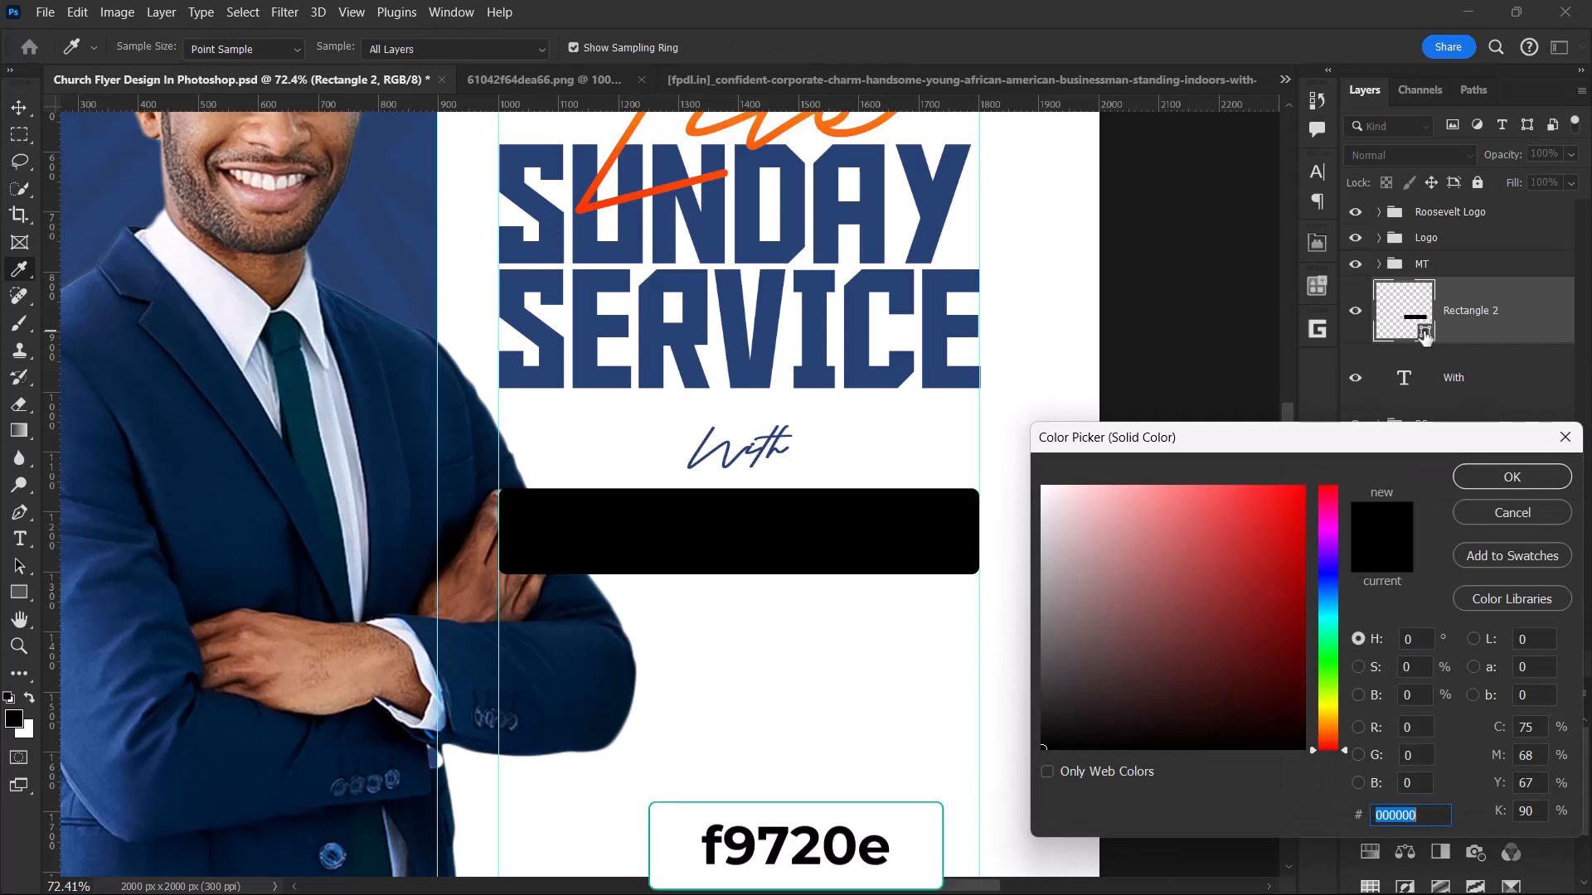
{"action": "type", "text": "f97"}
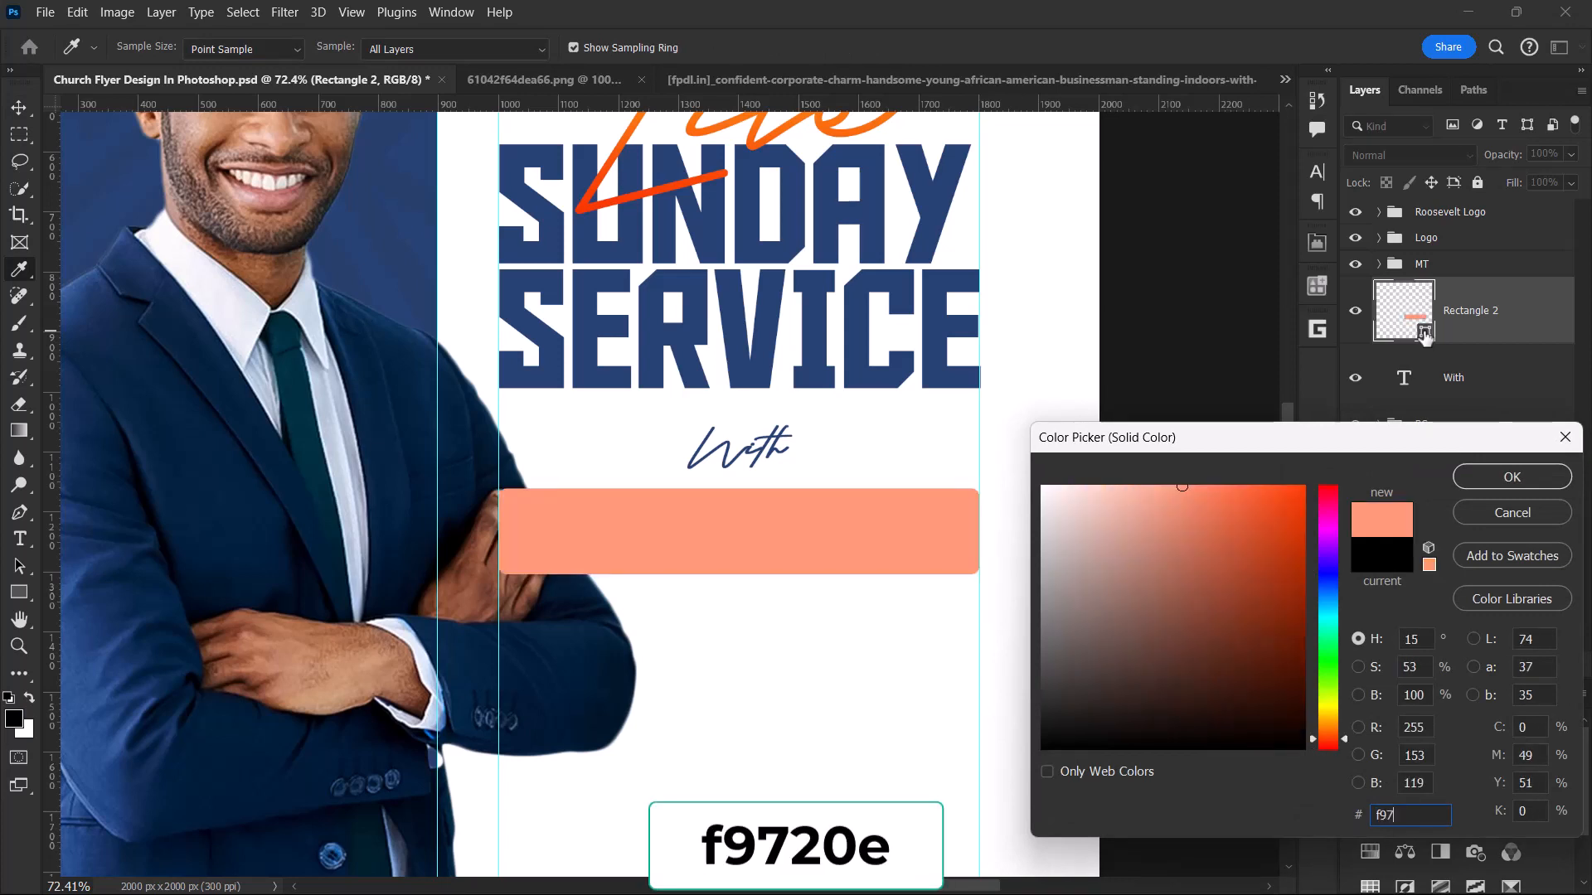
{"action": "type", "text": "20e"}
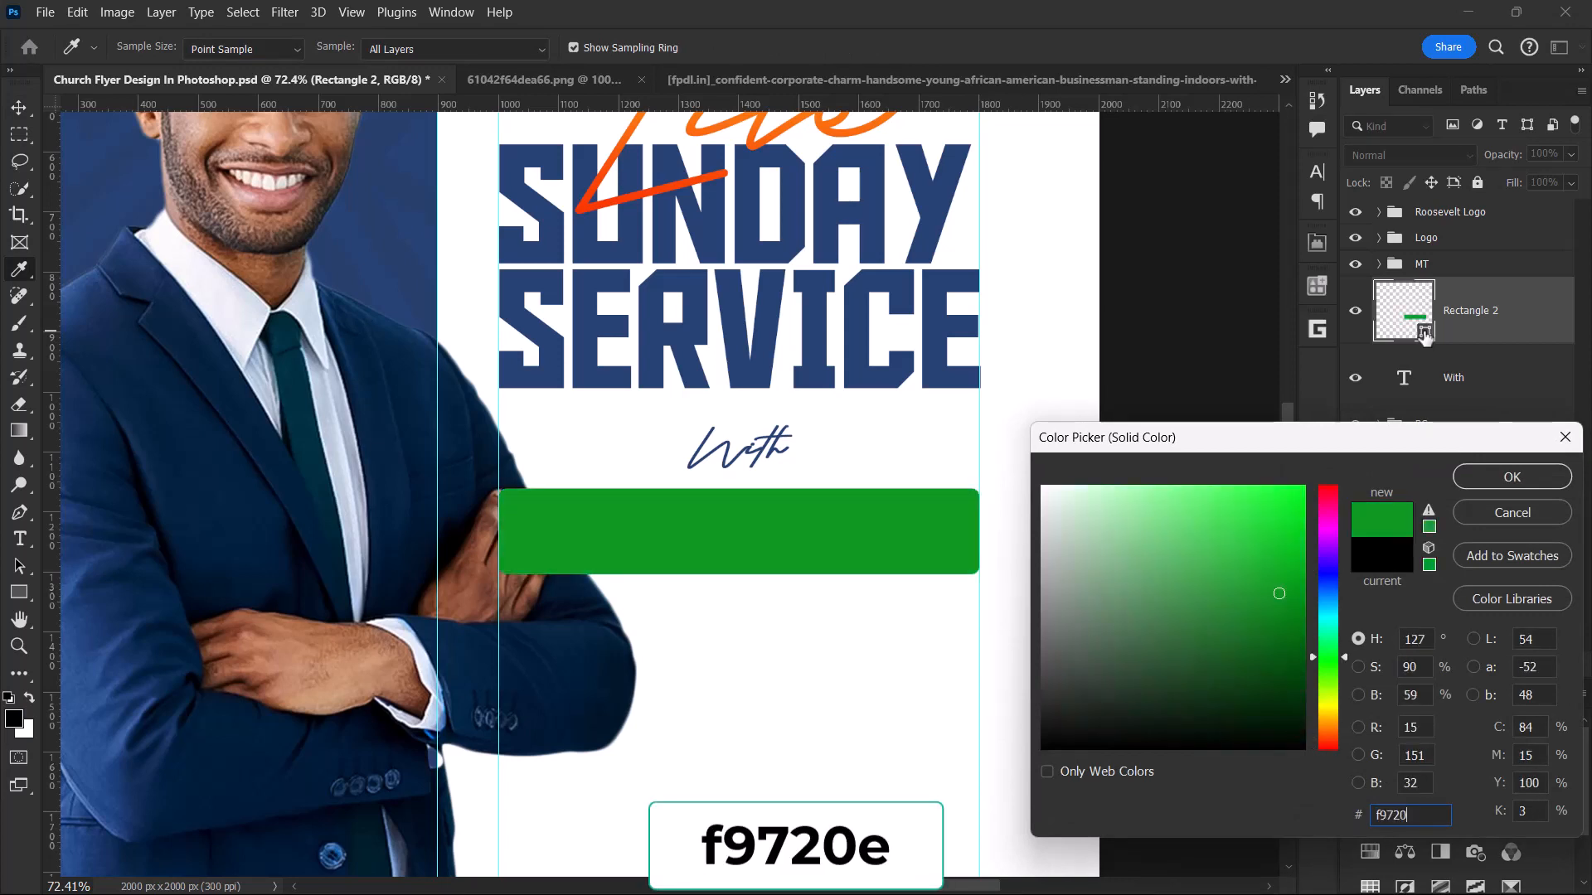
{"action": "left_click", "coordinate": [1513, 476]}
{"action": "key", "text": "v"}
- Stretch the orange rectangle upward to about 107.7% of its height, keeping its width and bottom edge fixed
{"action": "scroll", "coordinate": [829, 476], "scroll_direction": "down", "scroll_amount": 3}
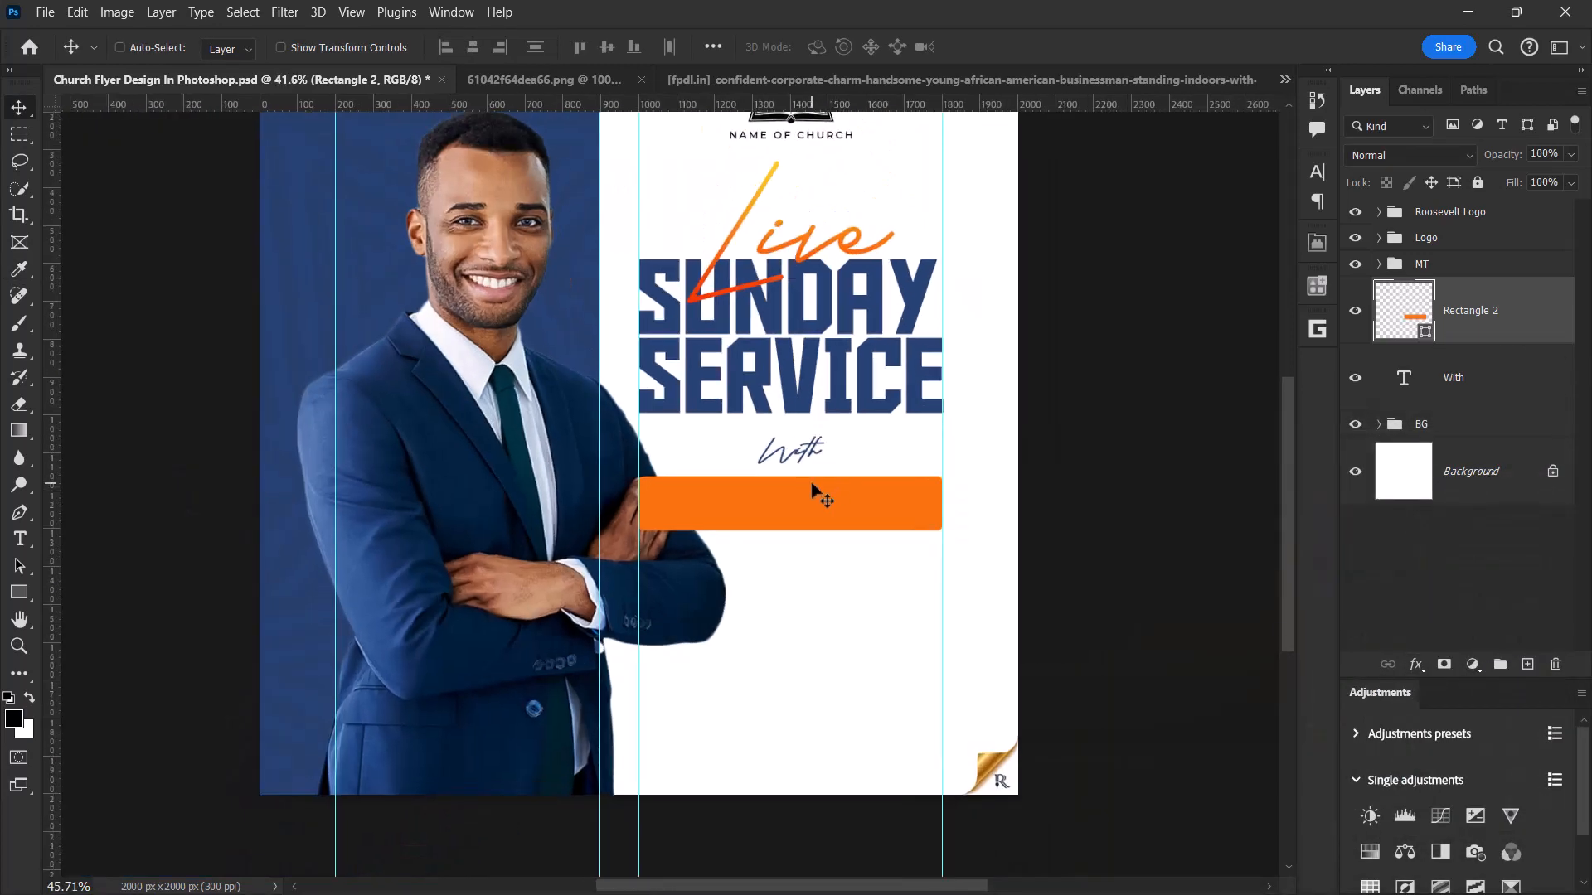
{"action": "scroll", "coordinate": [812, 489], "scroll_direction": "up", "scroll_amount": 2}
{"action": "scroll", "coordinate": [813, 489], "scroll_direction": "down", "scroll_amount": 1}
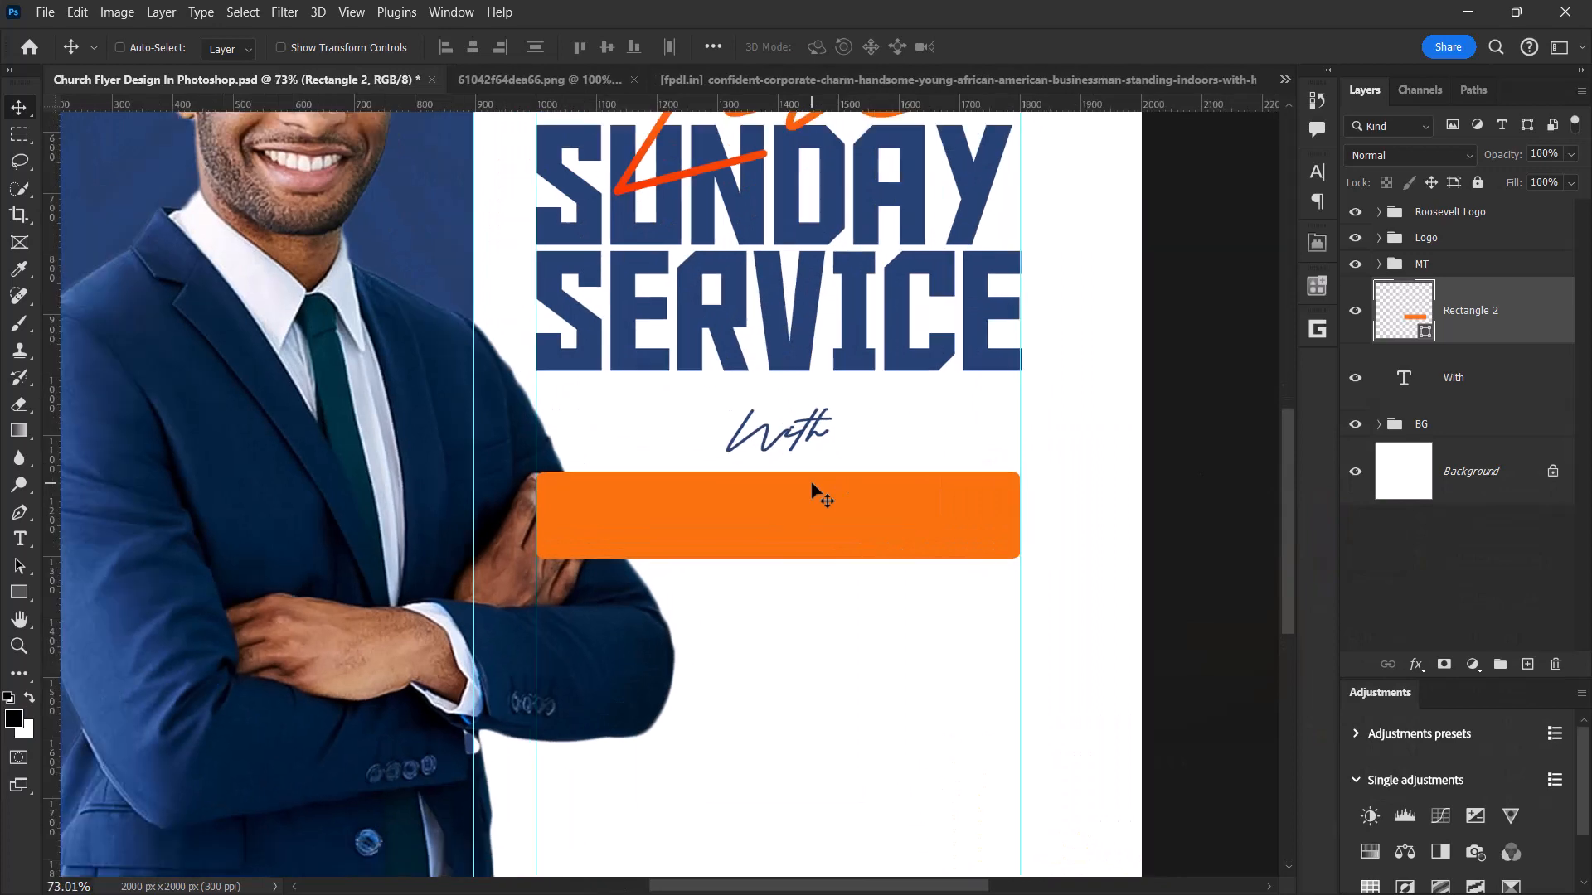
{"action": "key", "text": "ctrl+t"}
{"action": "scroll", "coordinate": [814, 490], "scroll_direction": "up", "scroll_amount": 3}
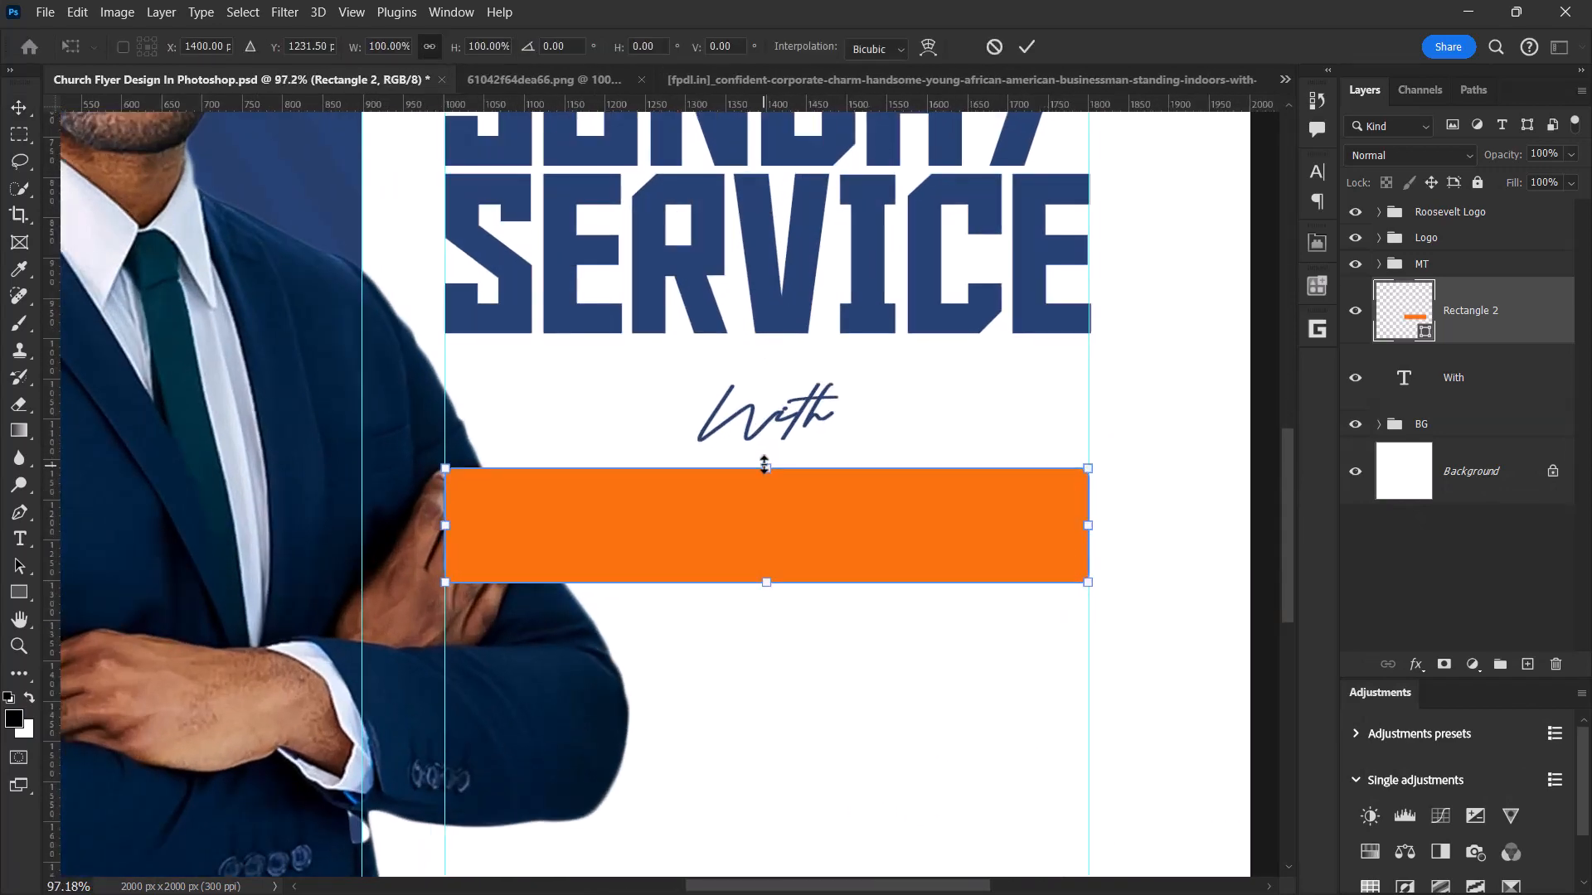
{"action": "left_click_drag", "start_coordinate": [764, 465], "coordinate": [765, 458]}
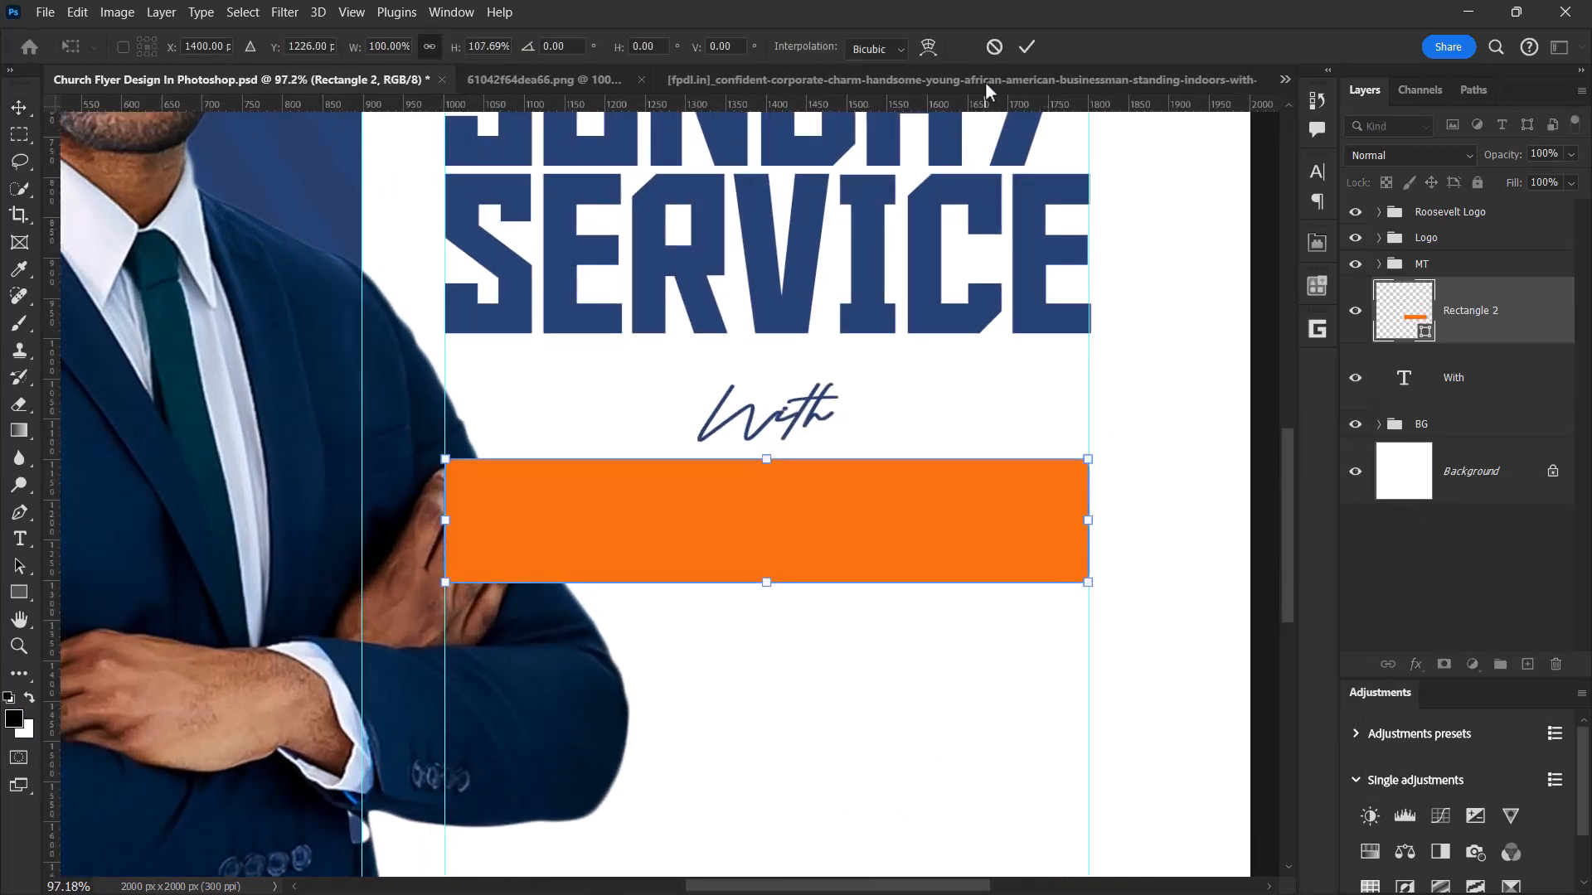
{"action": "left_click", "coordinate": [1025, 48]}
- Add a text layer reading "Pastor's Name" in Montserrat Regular below the orange rectangle
{"action": "scroll", "coordinate": [853, 419], "scroll_direction": "down", "scroll_amount": 4}
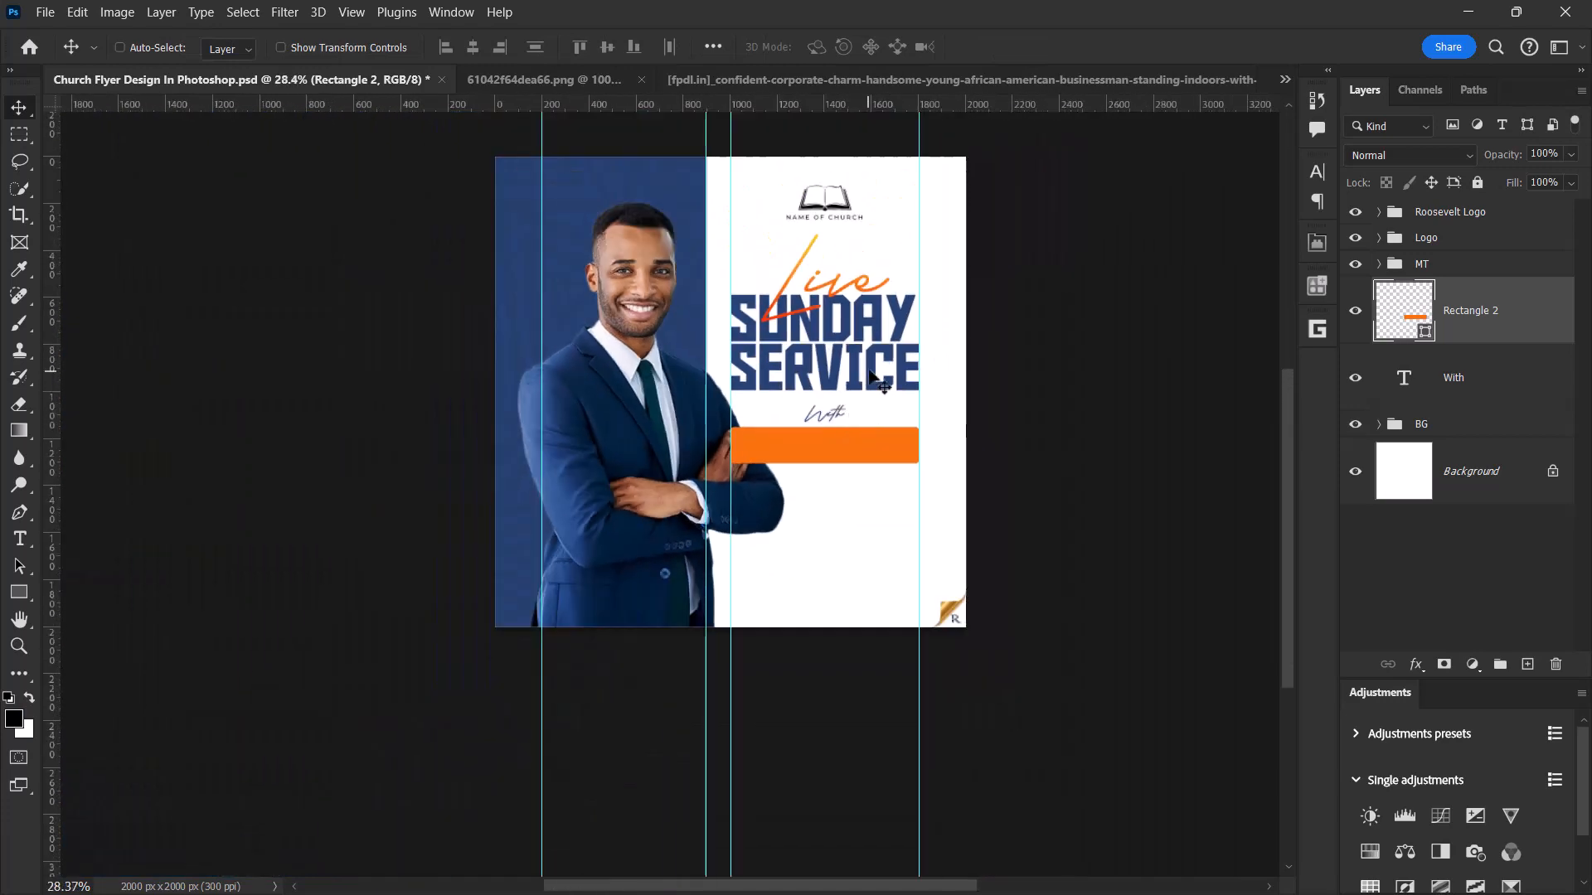
{"action": "scroll", "coordinate": [821, 494], "scroll_direction": "up", "scroll_amount": 4}
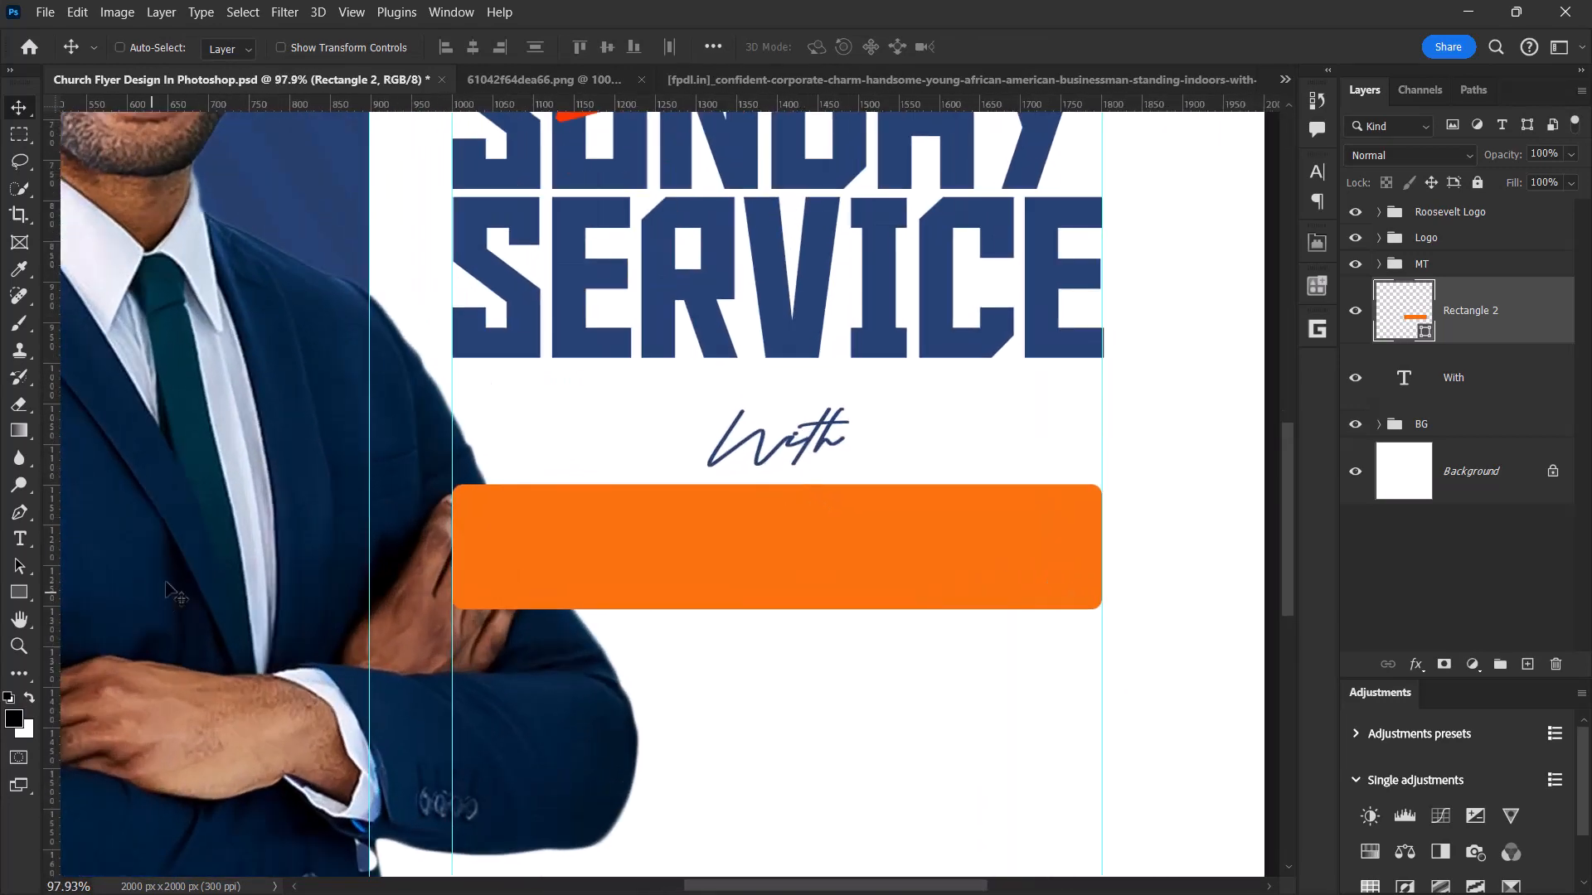
{"action": "left_click", "coordinate": [20, 539]}
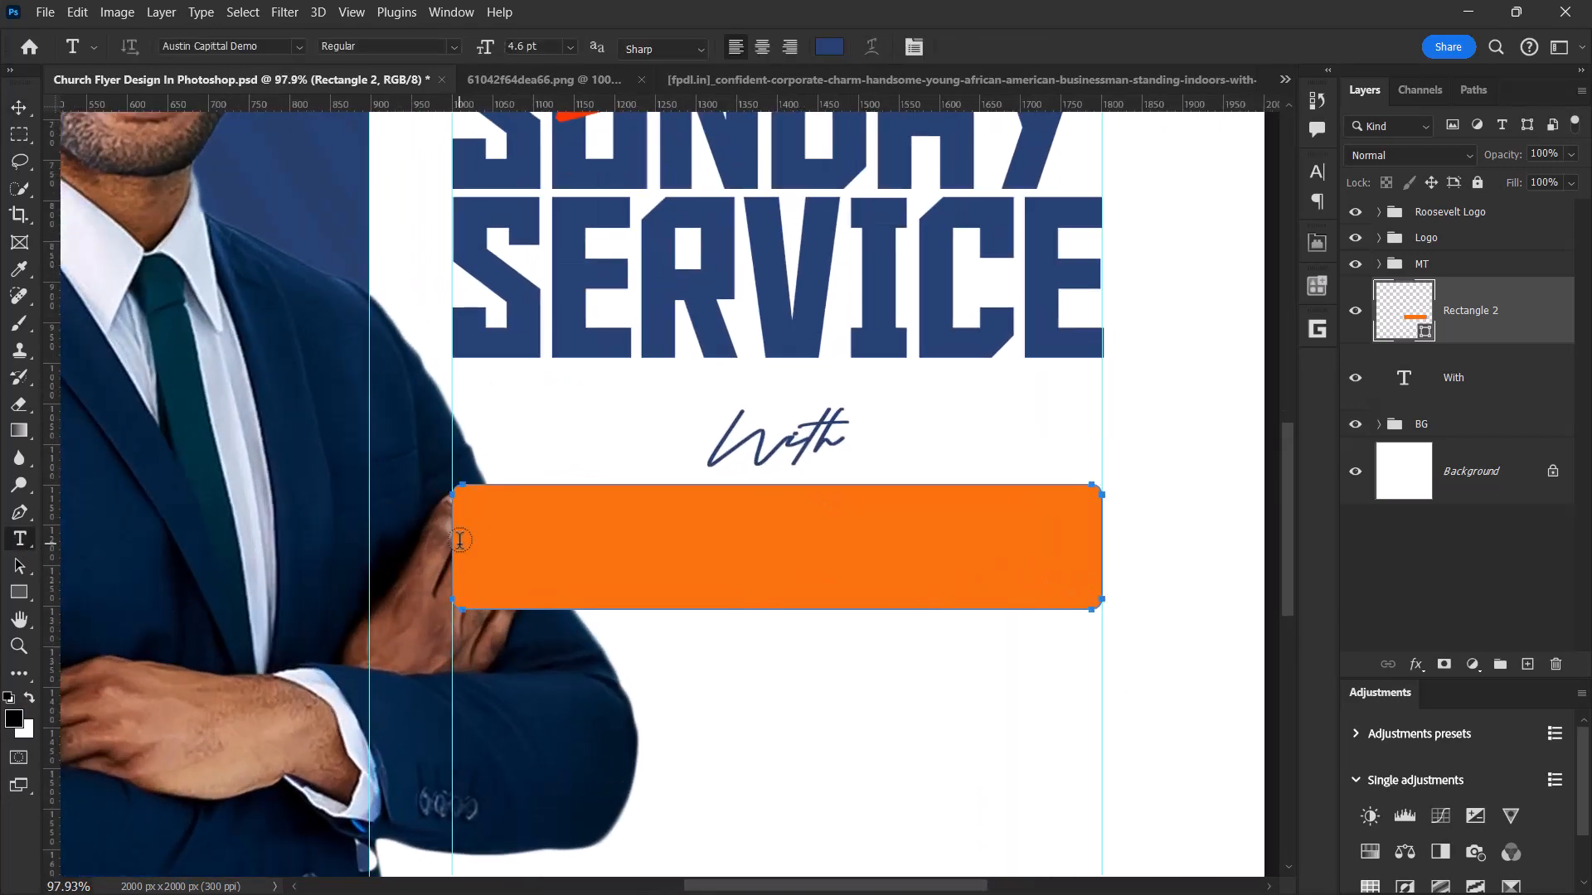
{"action": "left_click", "coordinate": [300, 46]}
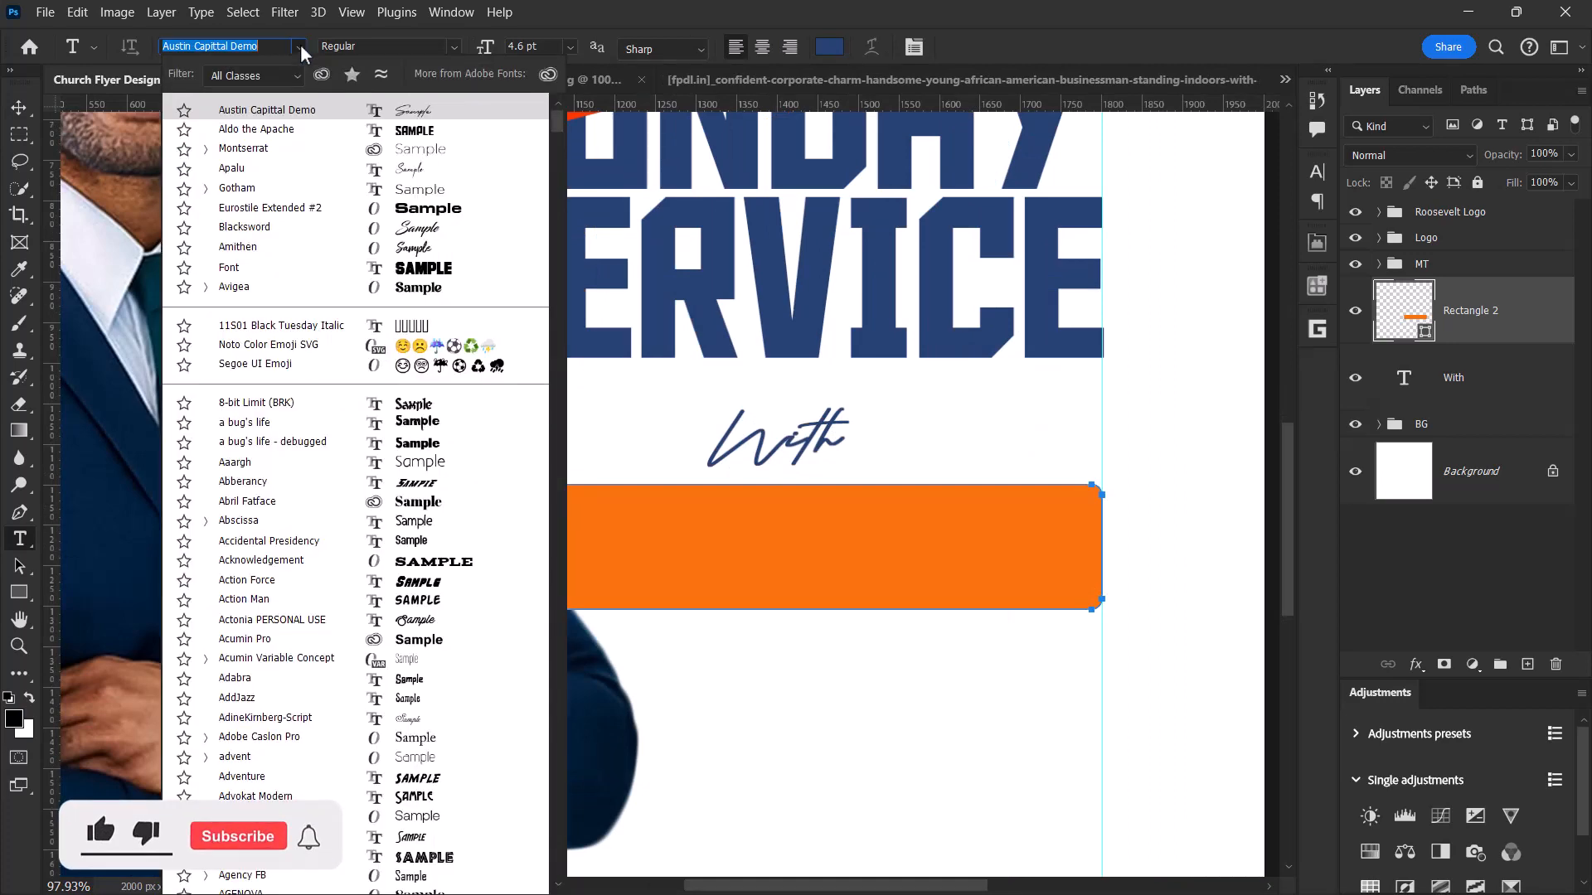
{"action": "left_click", "coordinate": [244, 148]}
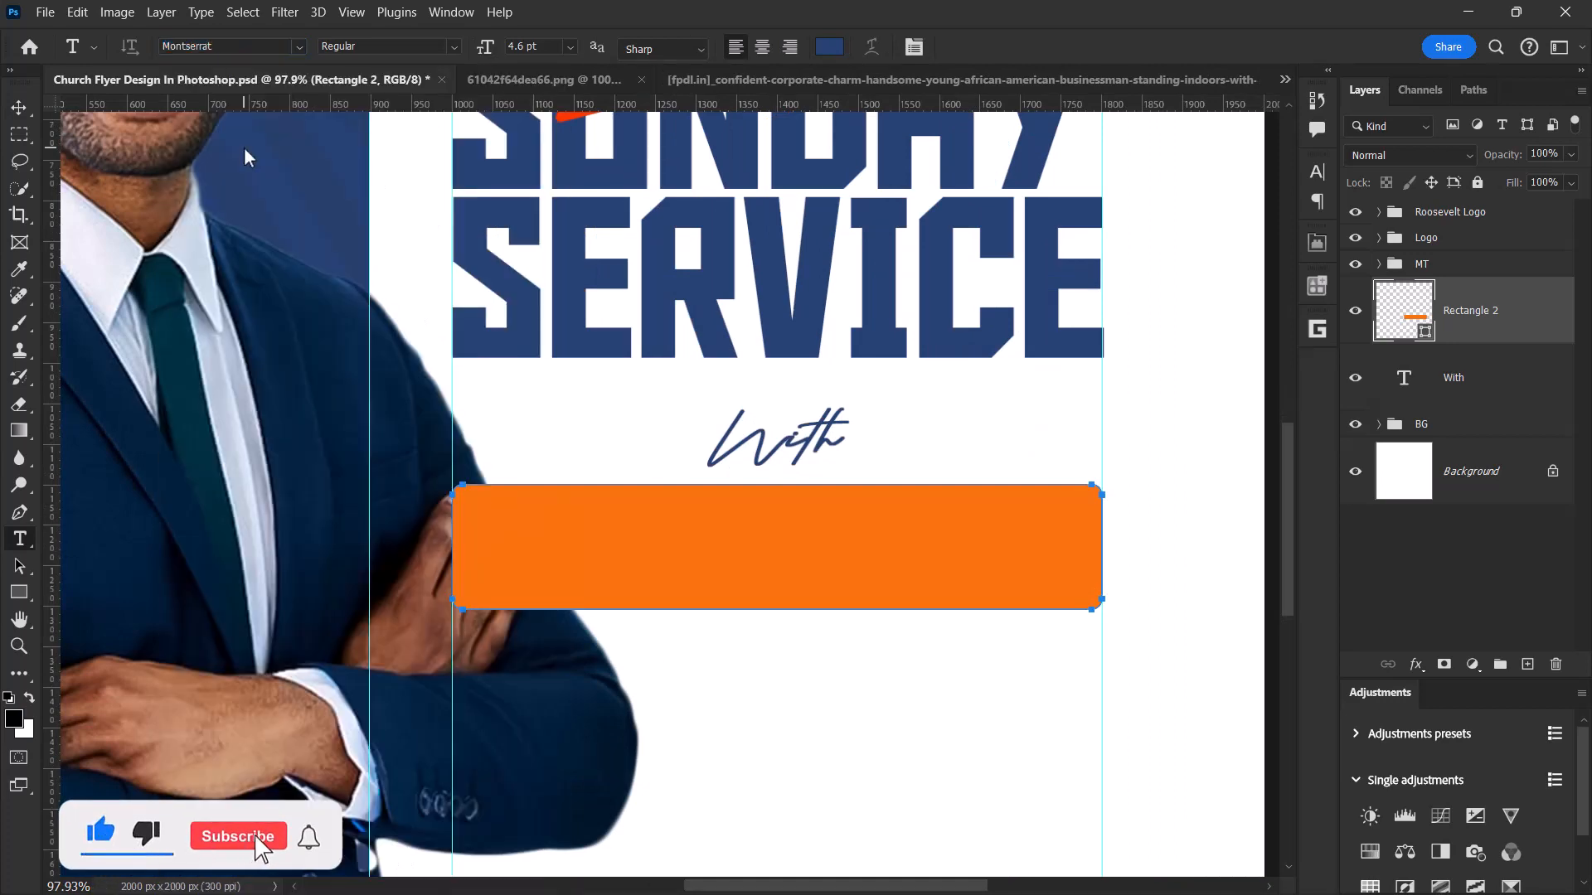
{"action": "left_click", "coordinate": [624, 706]}
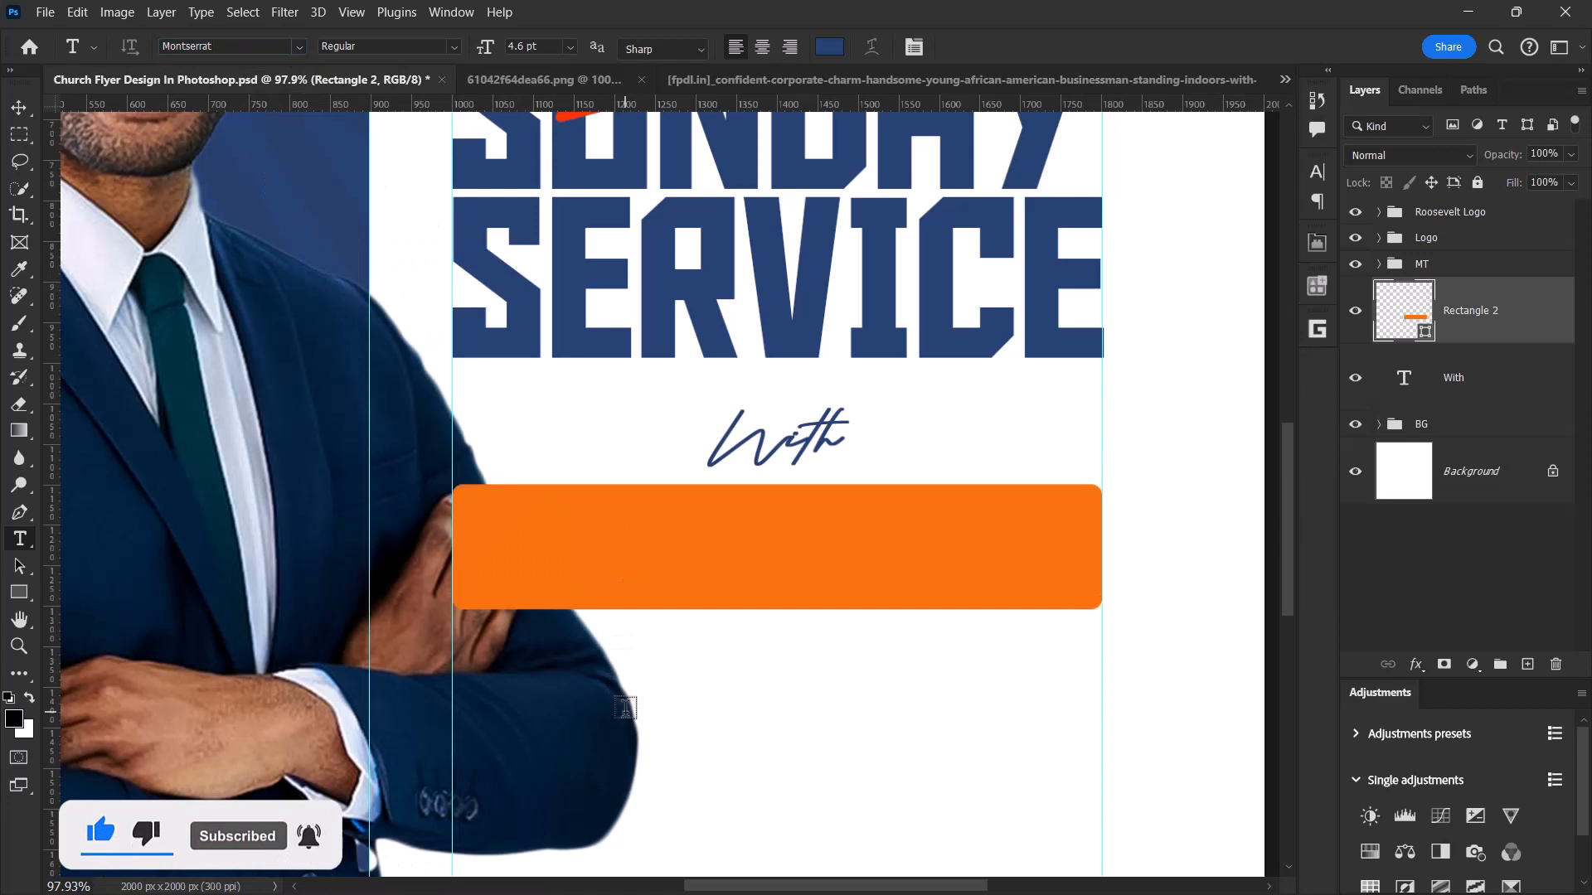
{"action": "key", "text": "BackSpace"}
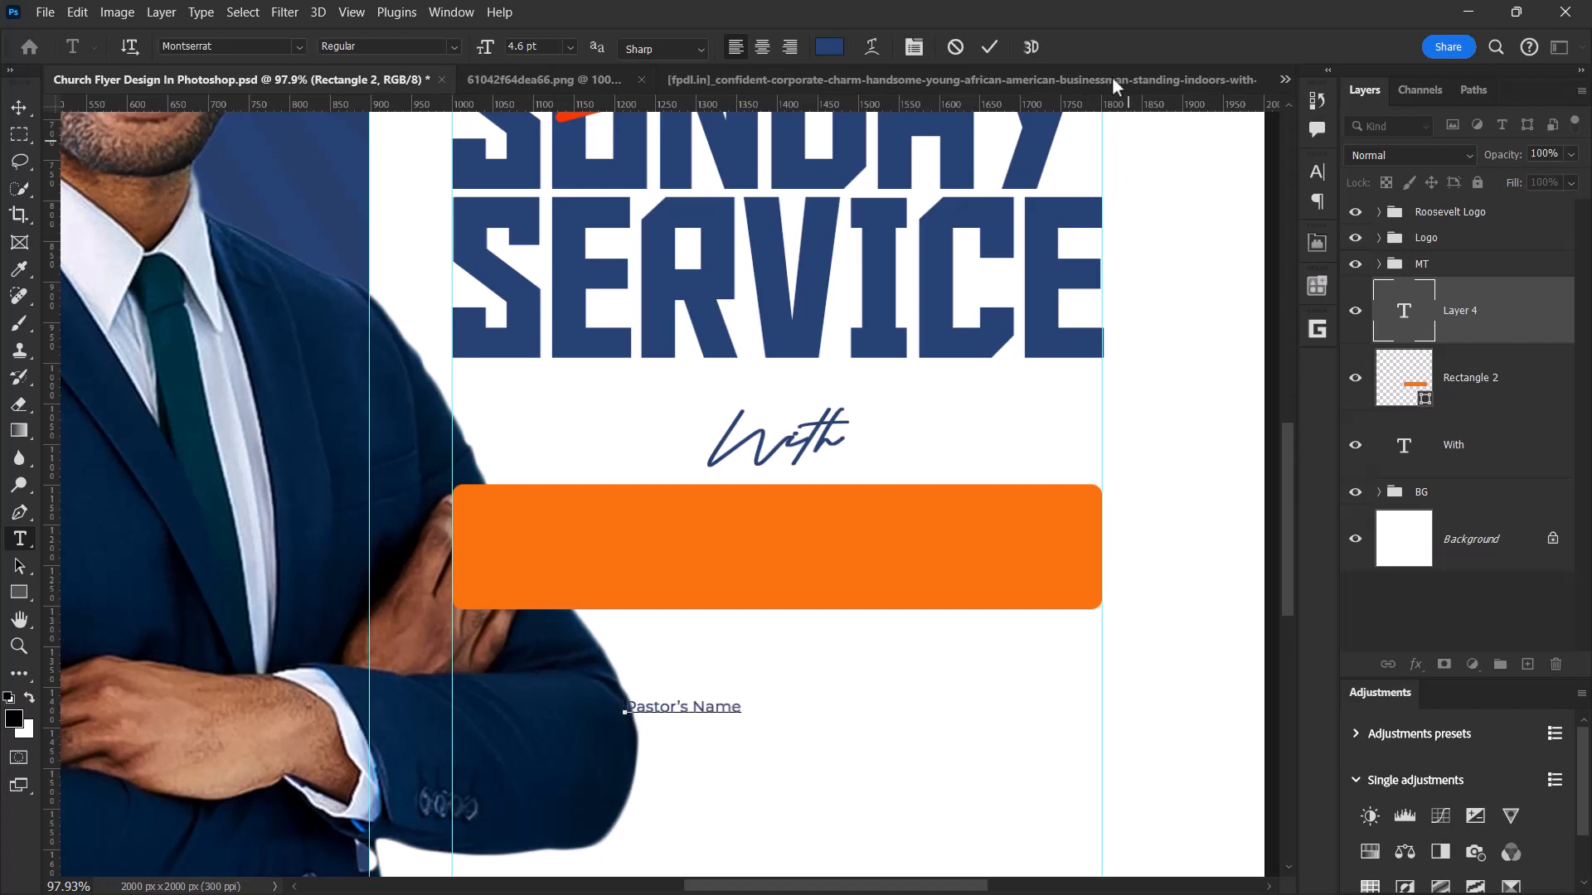
{"action": "left_click", "coordinate": [991, 48]}
- Scale the Pastor's Name text to about 430% and centre it on the orange rectangle
{"action": "left_click", "coordinate": [25, 109]}
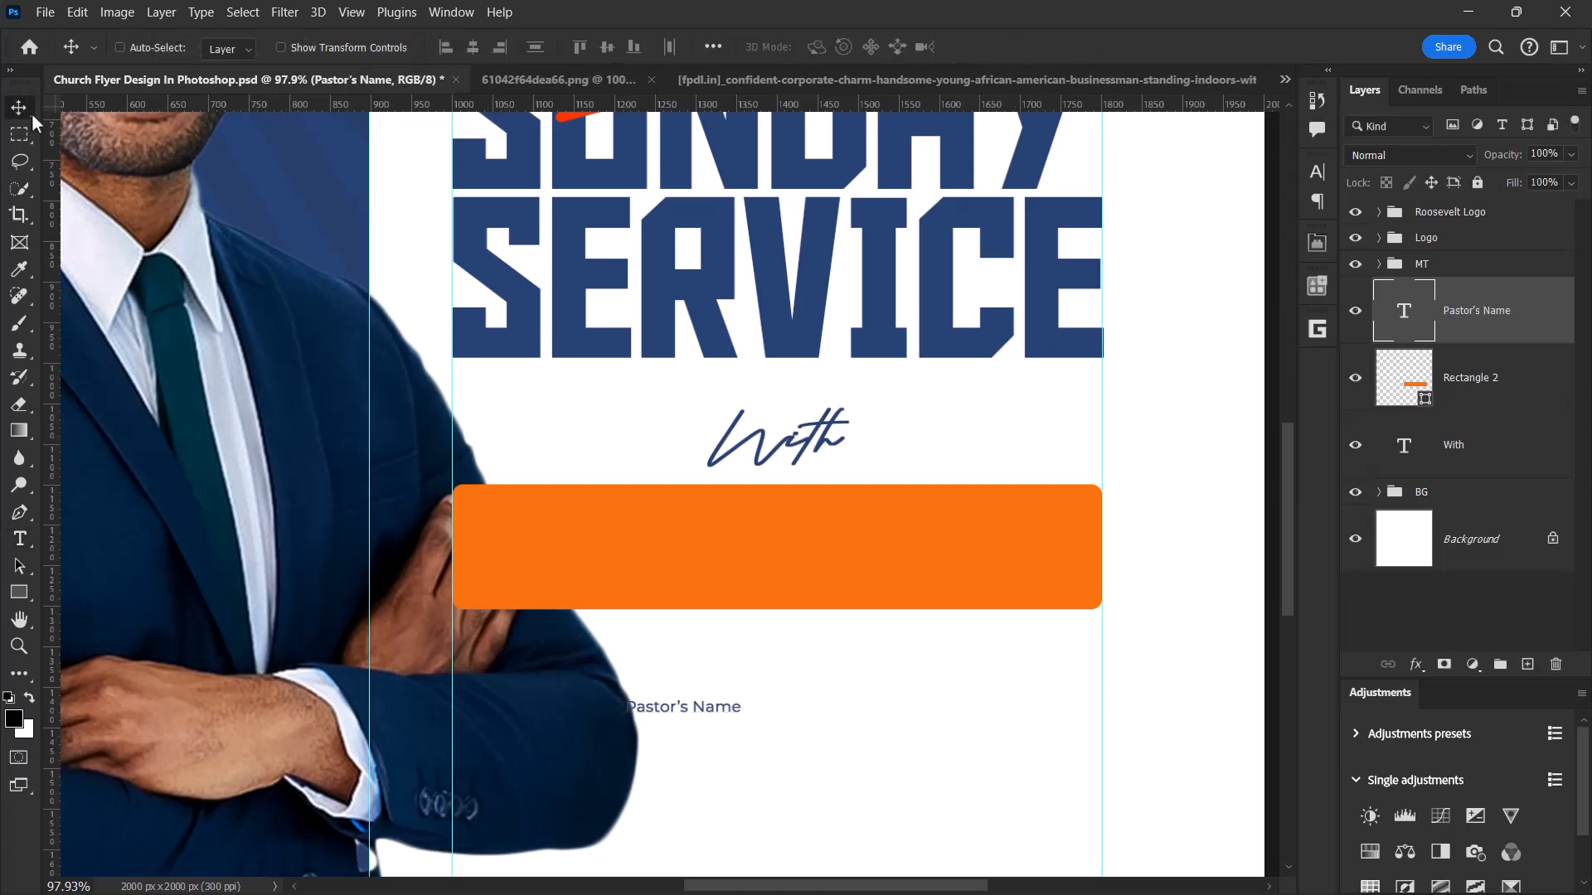
{"action": "key", "text": "ctrl+t"}
{"action": "left_click_drag", "start_coordinate": [755, 698], "coordinate": [875, 661]}
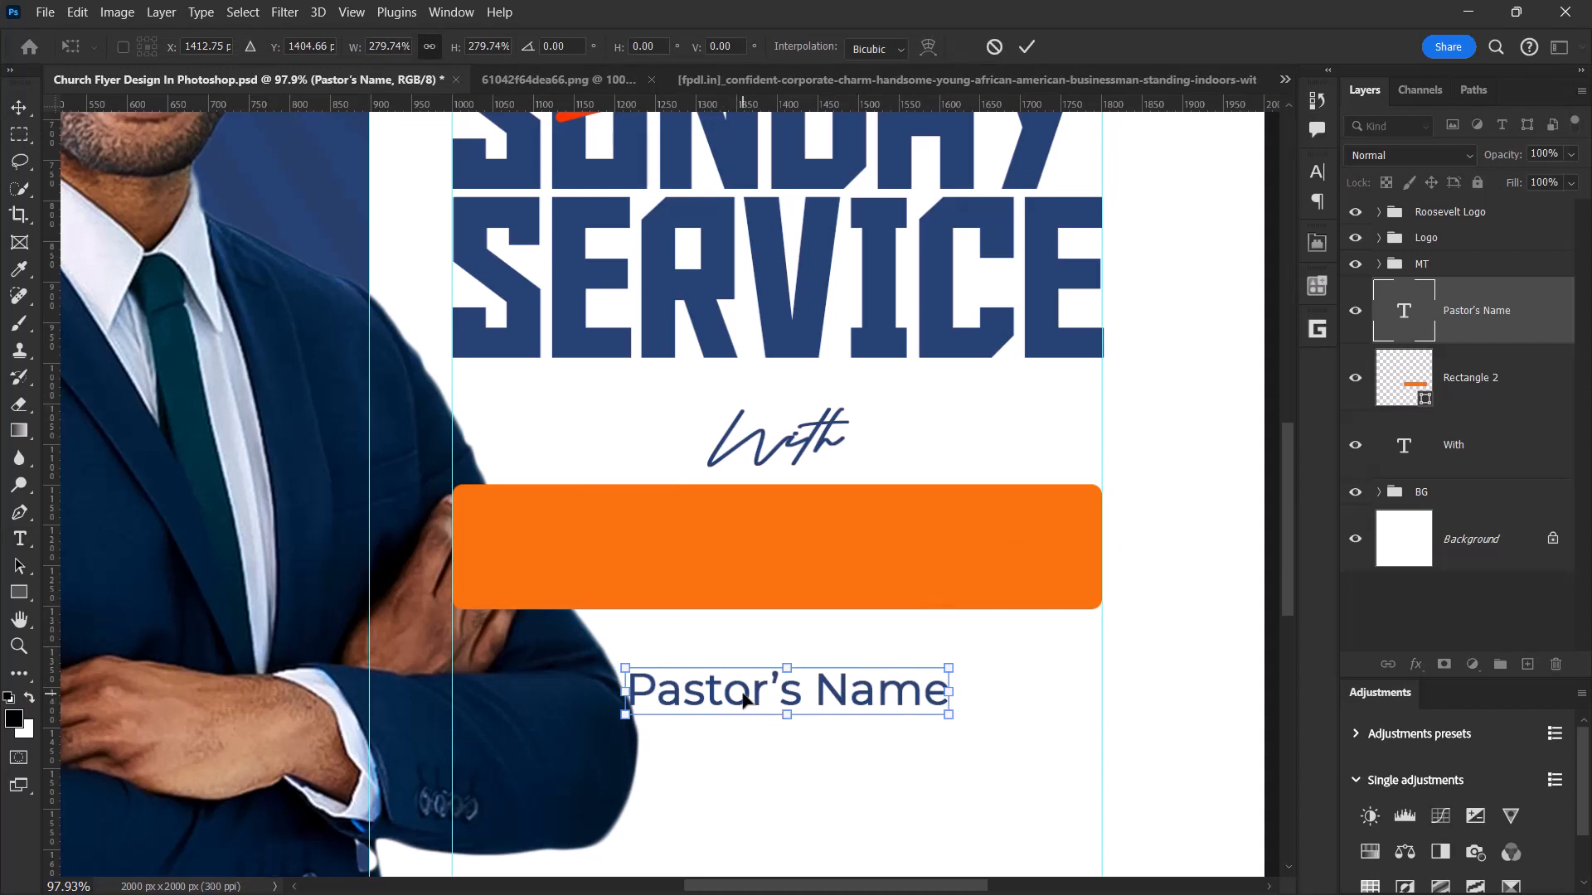
{"action": "left_click_drag", "start_coordinate": [744, 700], "coordinate": [734, 556]}
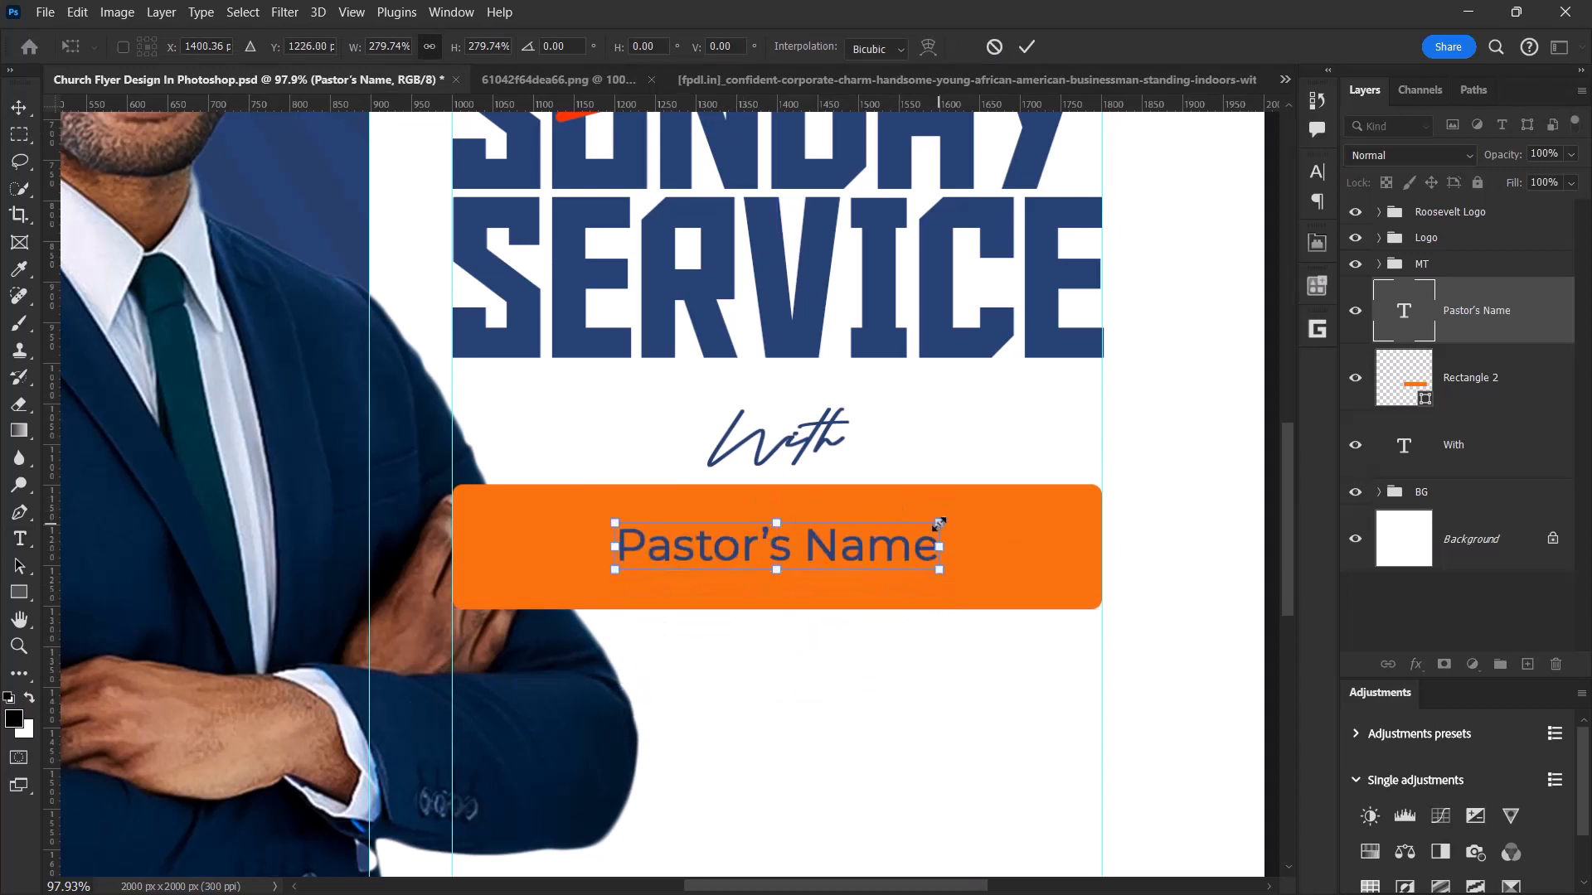
{"action": "left_click_drag", "start_coordinate": [940, 524], "coordinate": [1026, 511]}
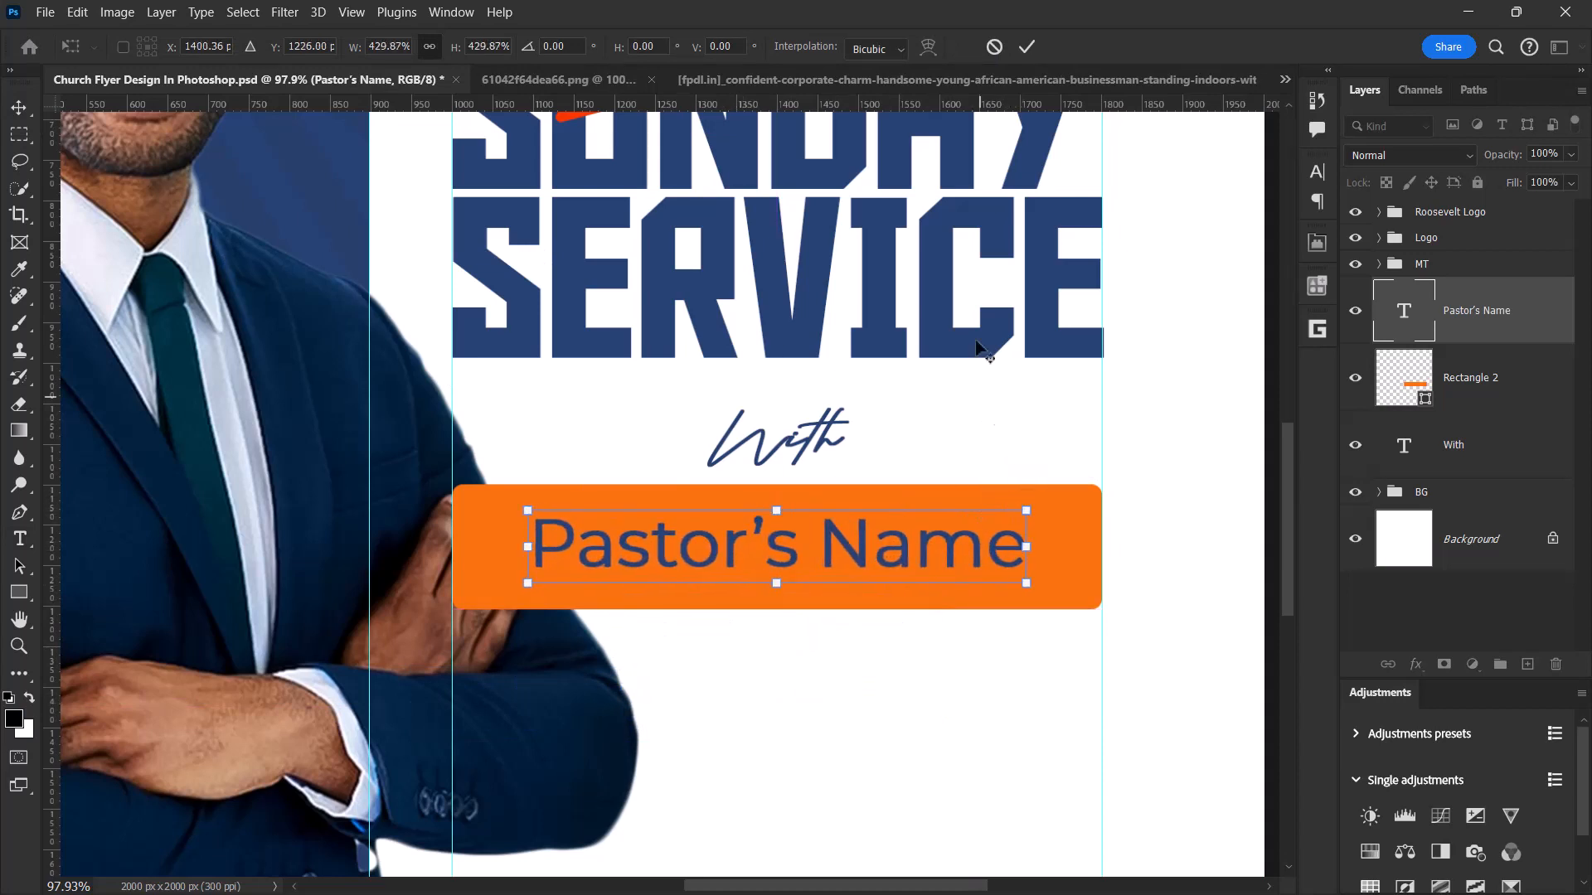
{"action": "left_click", "coordinate": [1027, 48]}
- Set the Pastor's Name text to the SemiBold weight and colour it with the white sampled from the flyer background
{"action": "left_click", "coordinate": [1319, 176]}
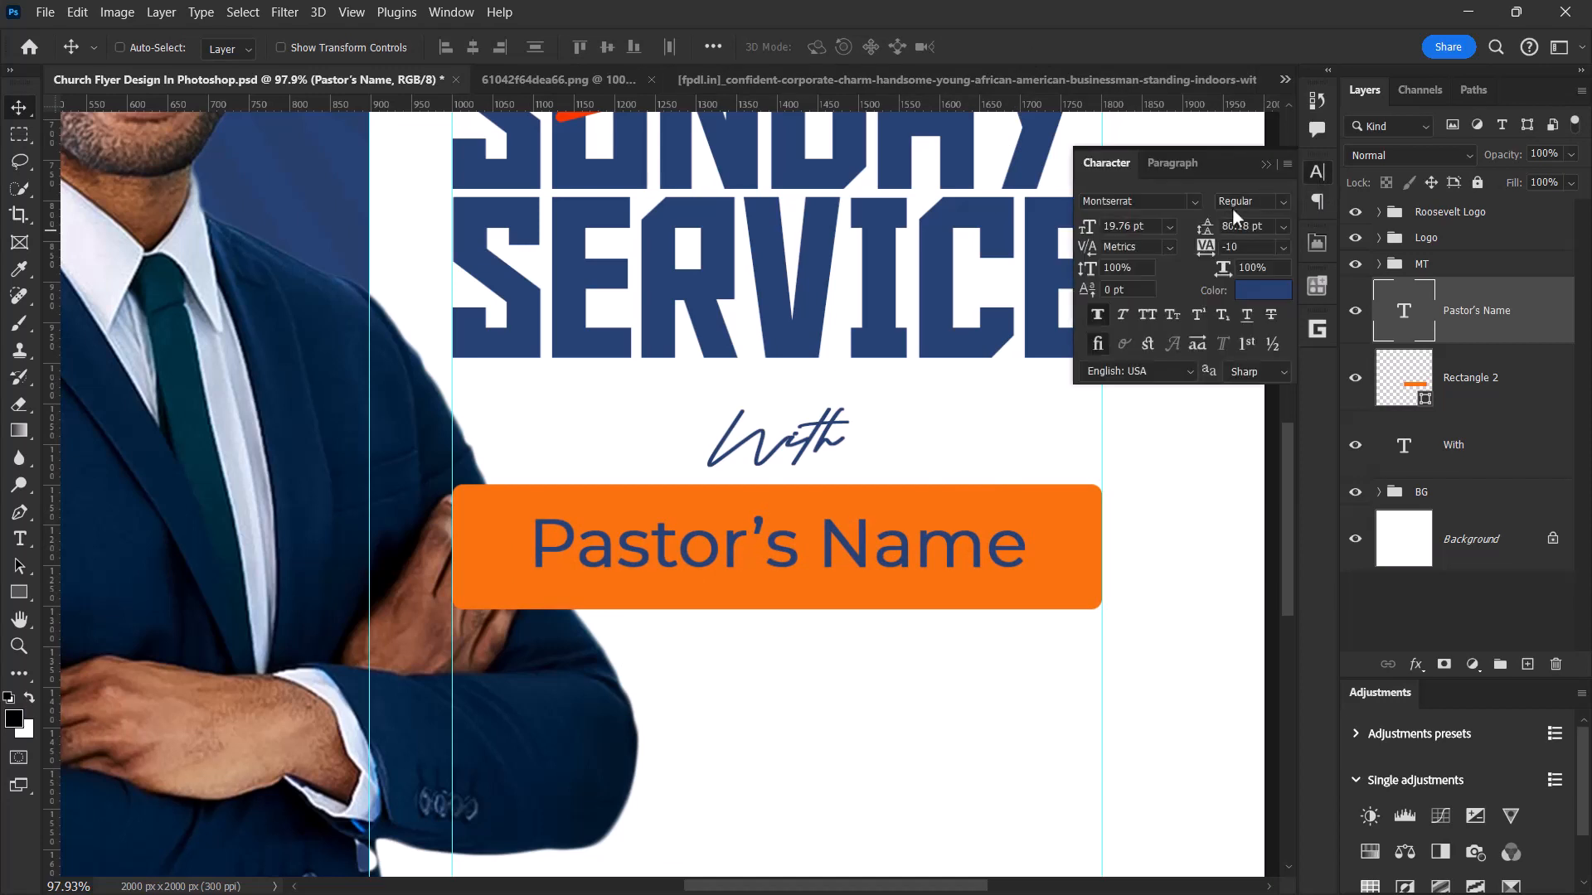
{"action": "left_click", "coordinate": [1283, 201]}
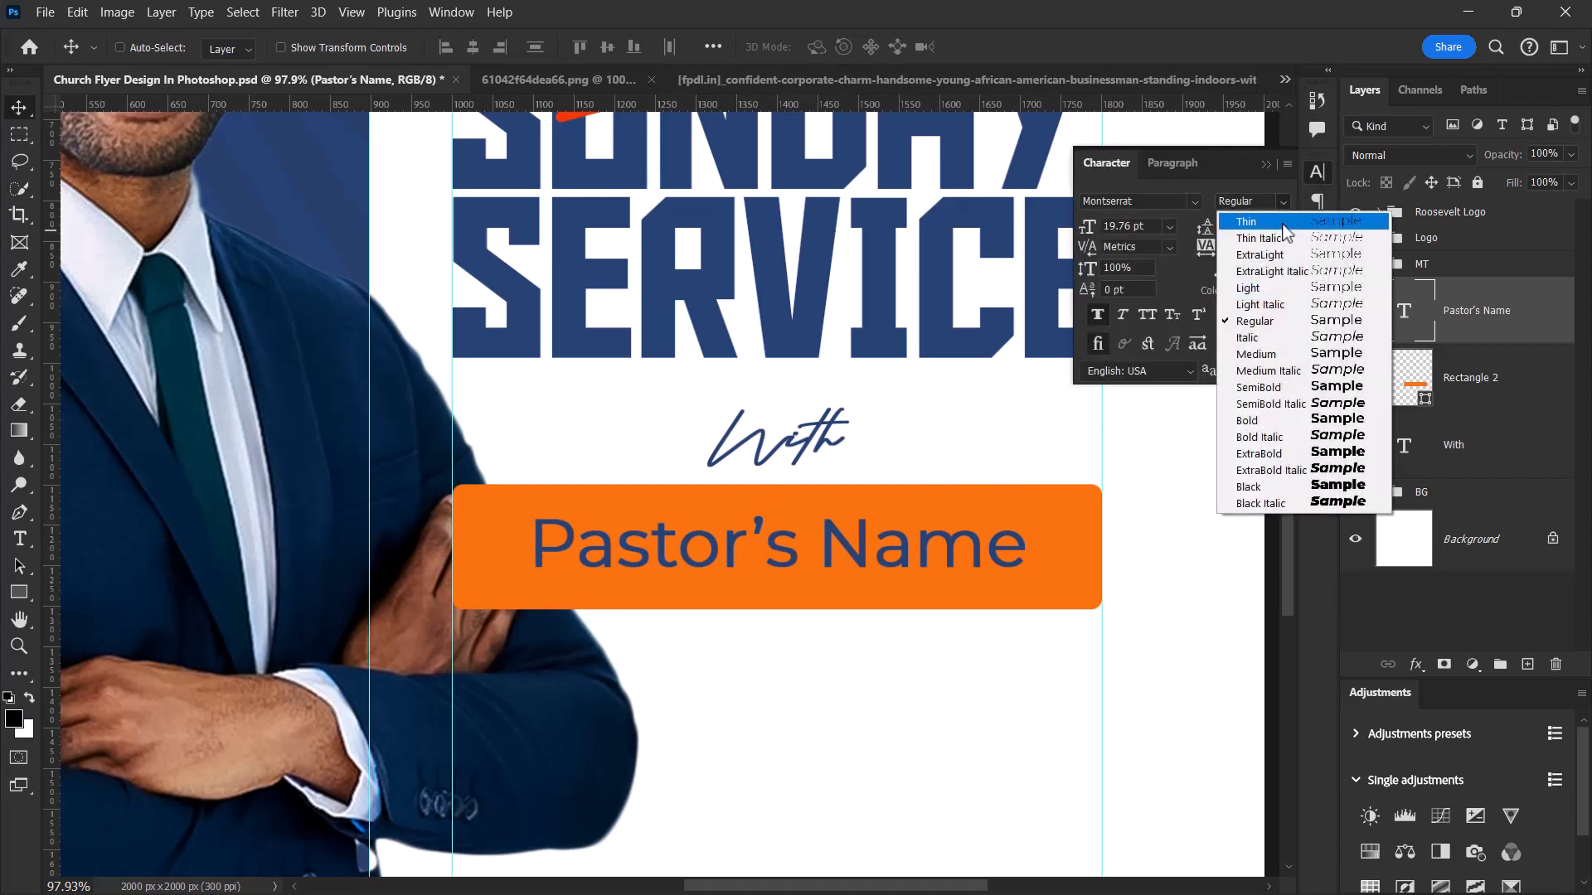
{"action": "left_click", "coordinate": [1258, 388]}
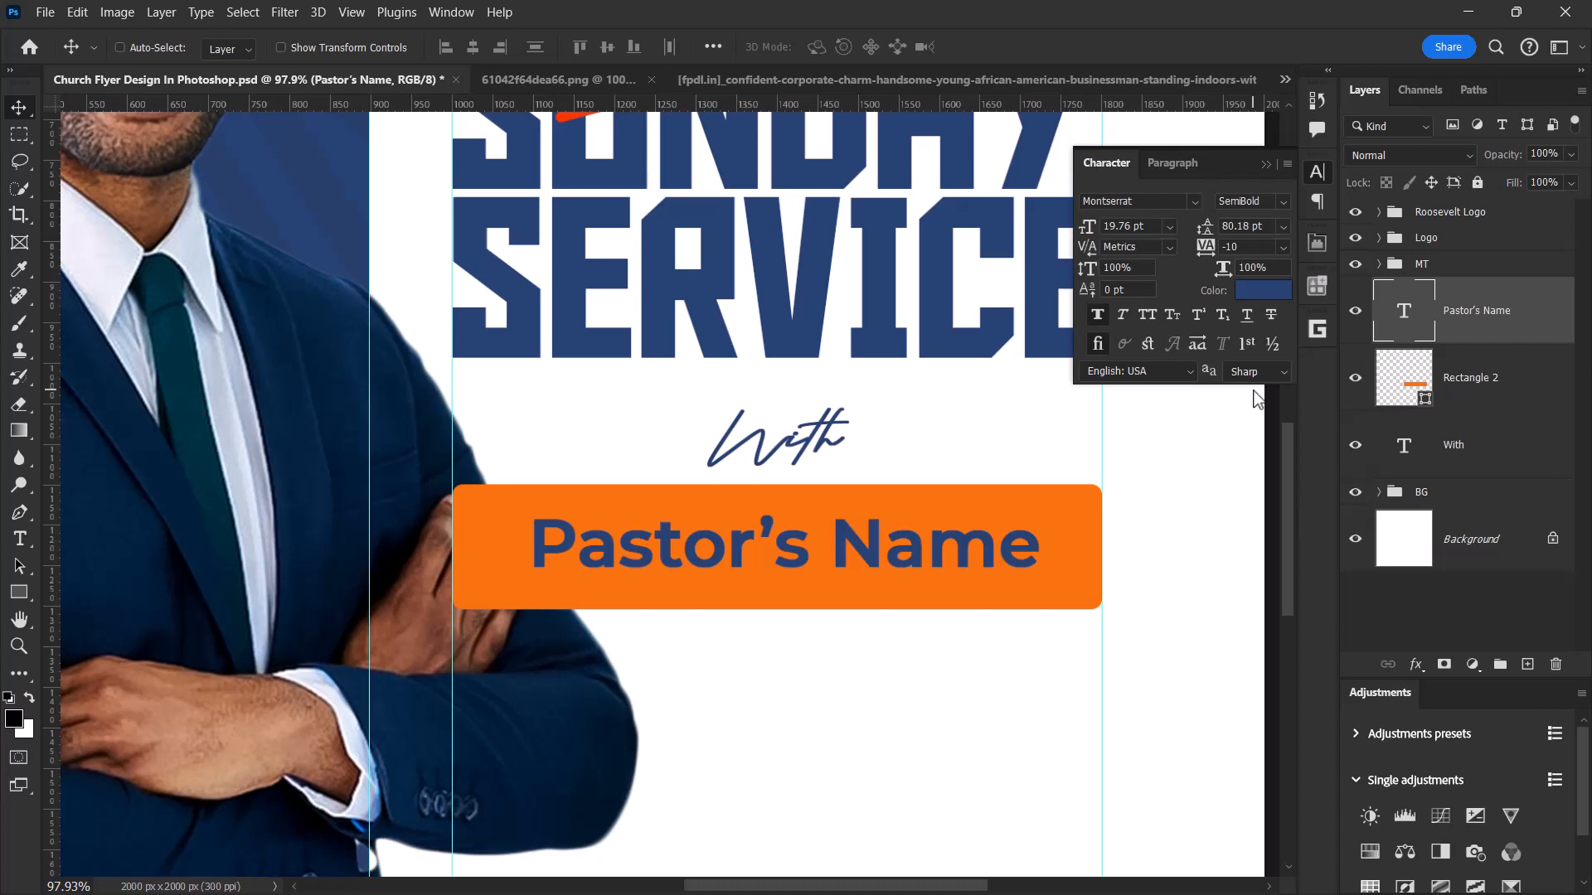
{"action": "left_click", "coordinate": [1252, 292]}
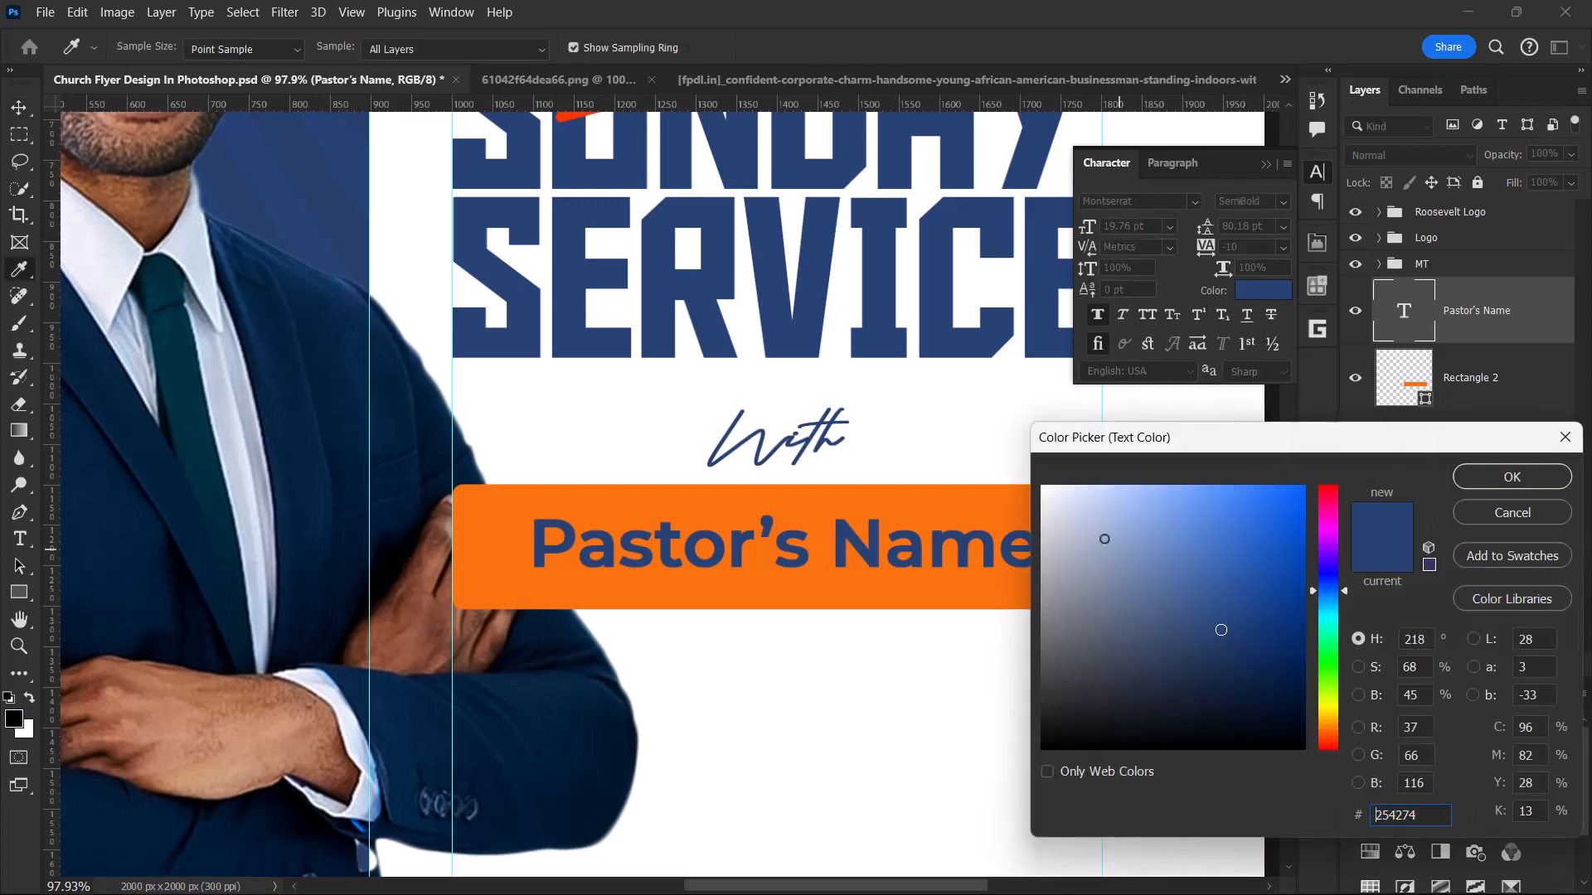
{"action": "left_click", "coordinate": [943, 359]}
{"action": "left_click", "coordinate": [1517, 477]}
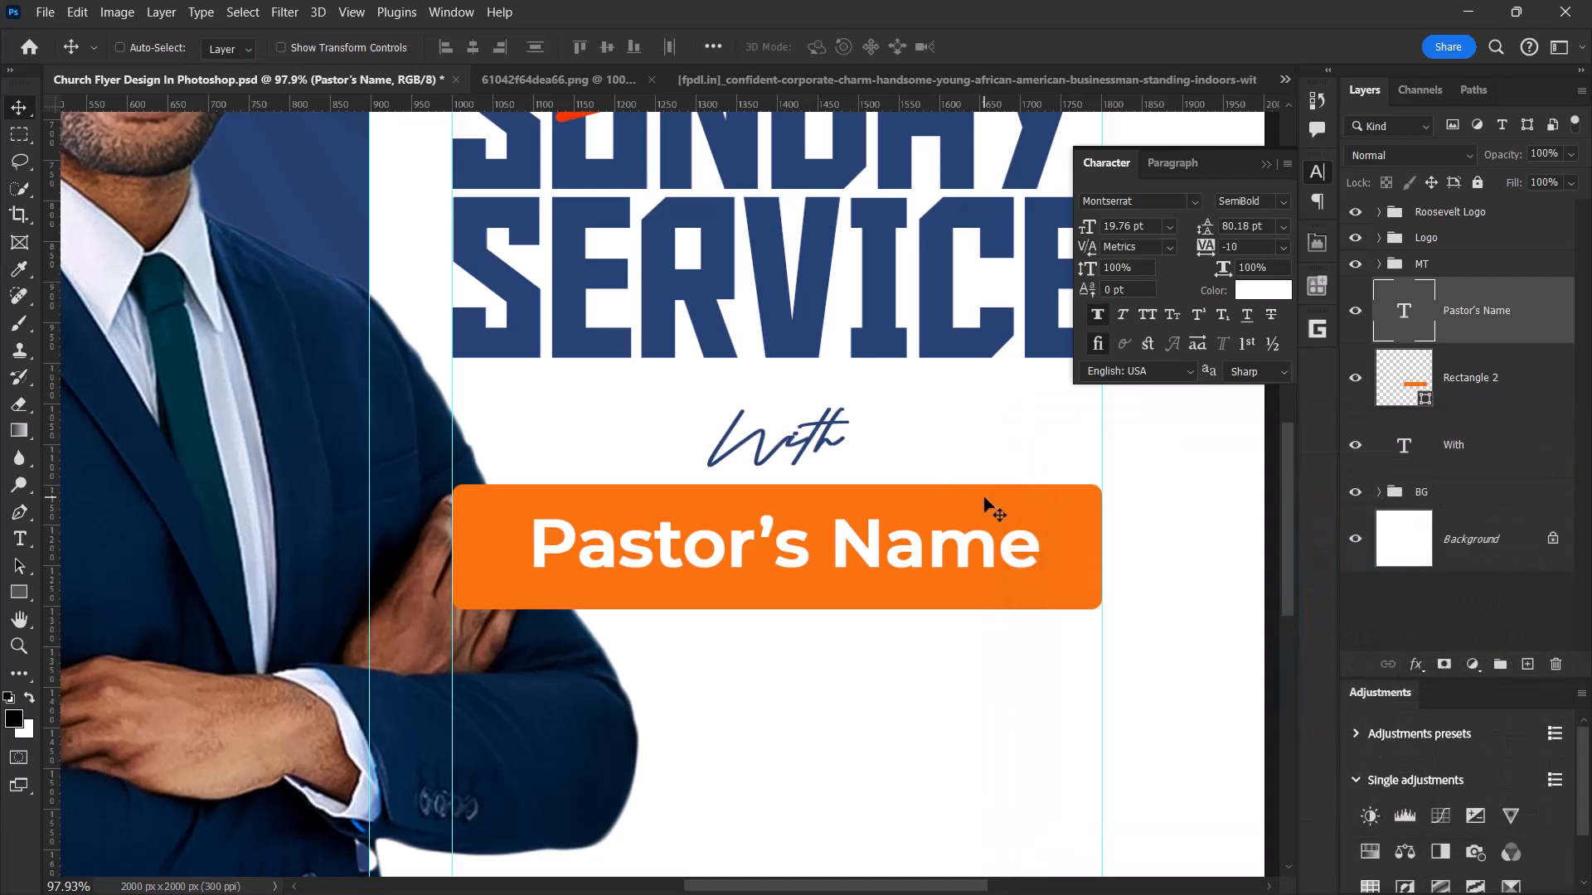
- Centre the Pastor's Name text horizontally and vertically on the orange rectangle
{"action": "left_click", "coordinate": [1487, 395], "text": "ctrl"}
{"action": "left_click", "coordinate": [120, 47]}
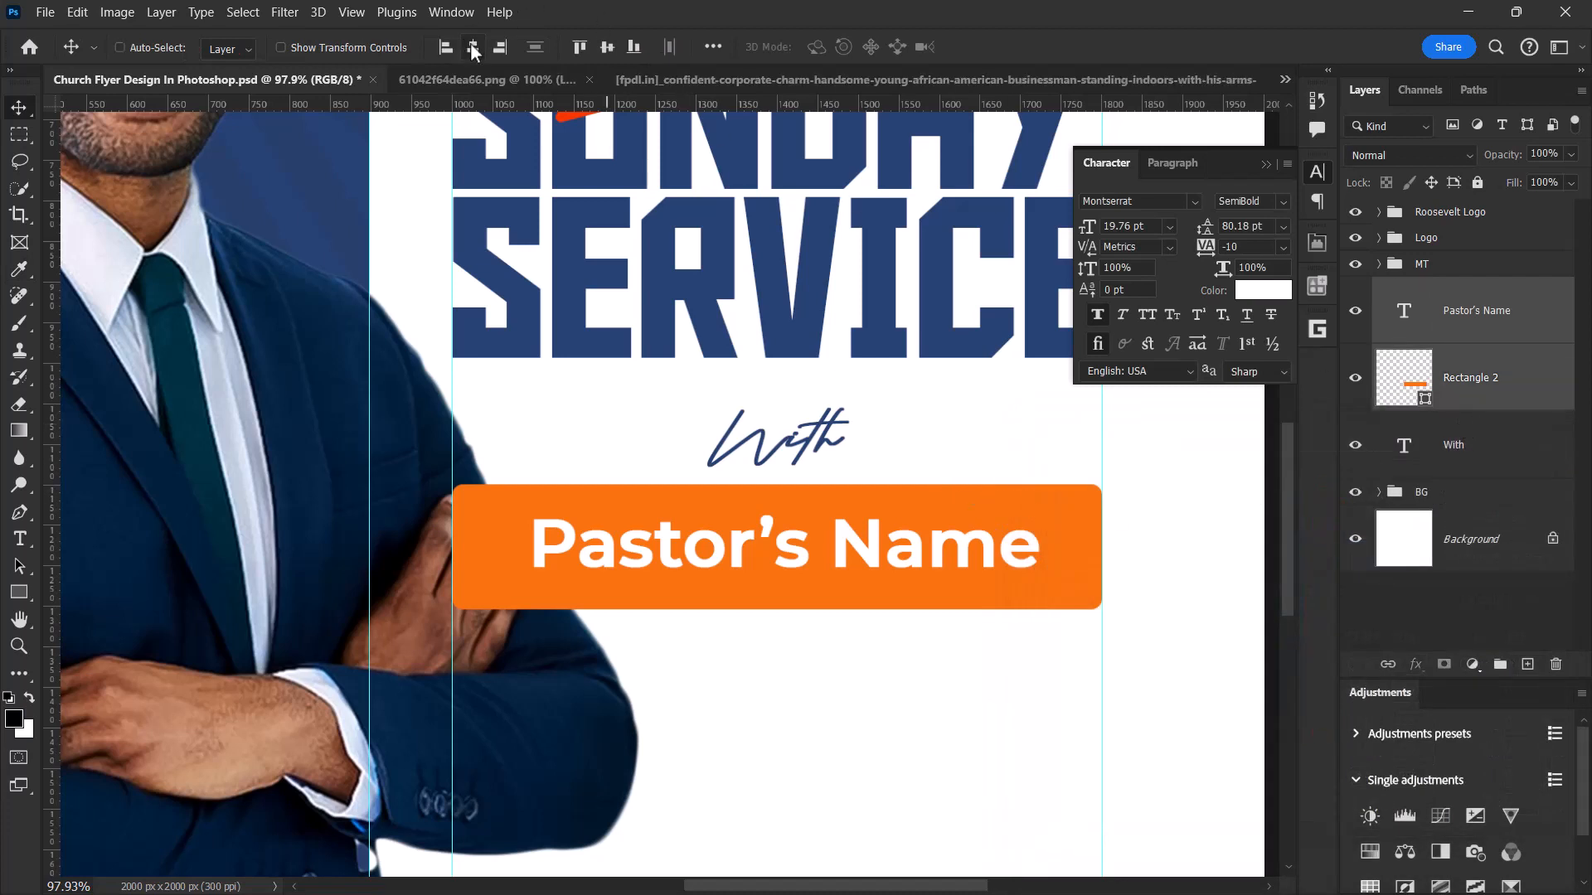
{"action": "left_click", "coordinate": [473, 47]}
{"action": "left_click", "coordinate": [605, 50]}
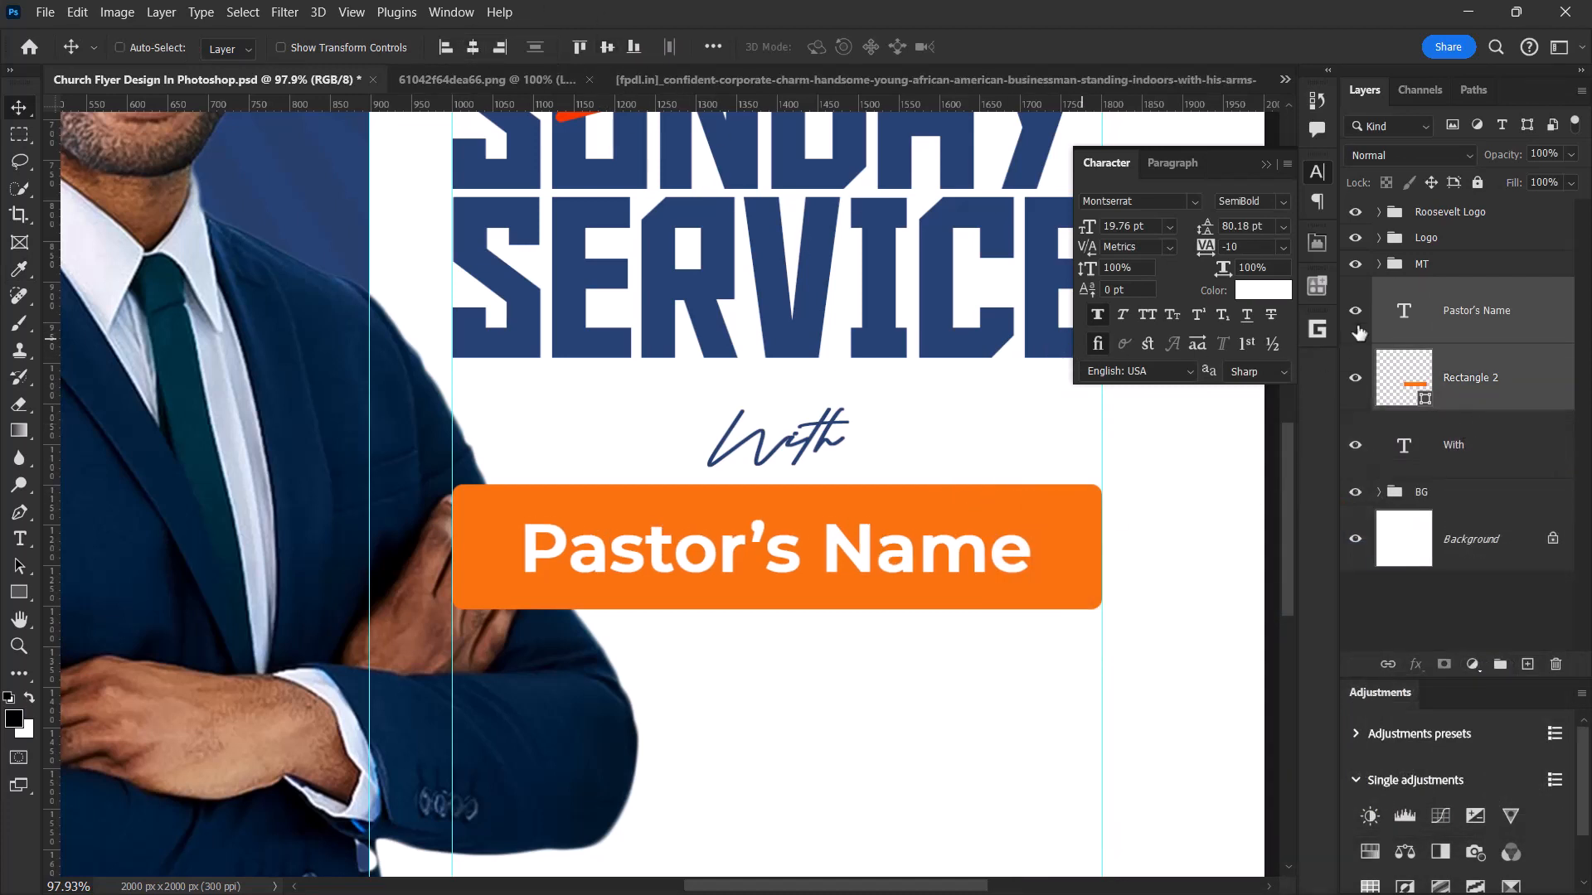
- Scale the Pastor's Name text up to about 106.5% around its centre
{"action": "left_click", "coordinate": [1435, 339]}
{"action": "key", "text": "ctrl+t"}
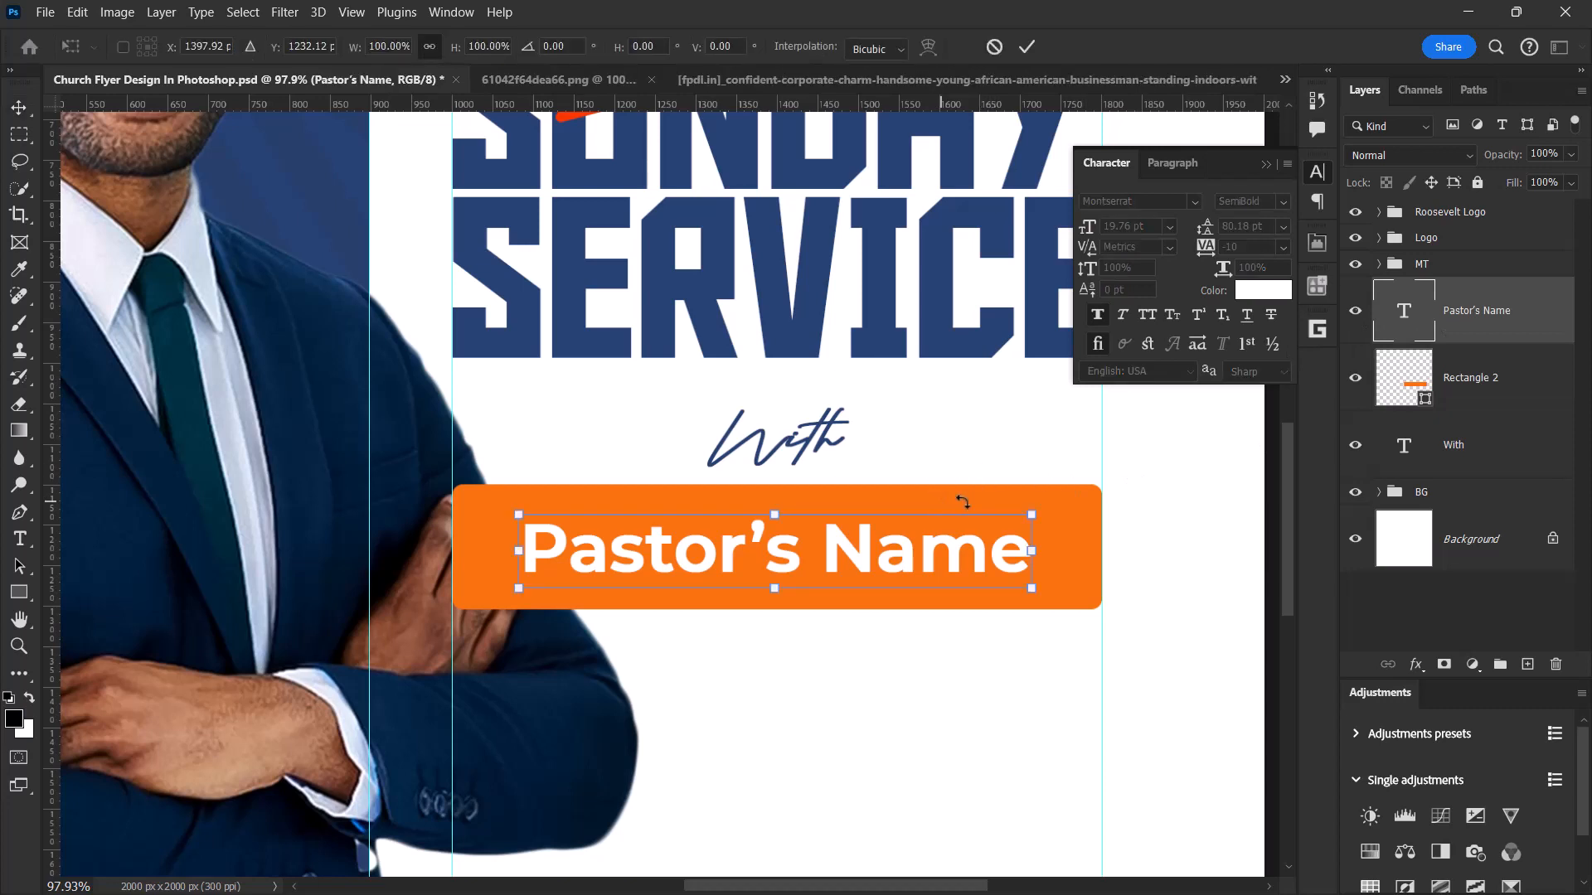
{"action": "left_click_drag", "start_coordinate": [1033, 514], "coordinate": [1048, 504]}
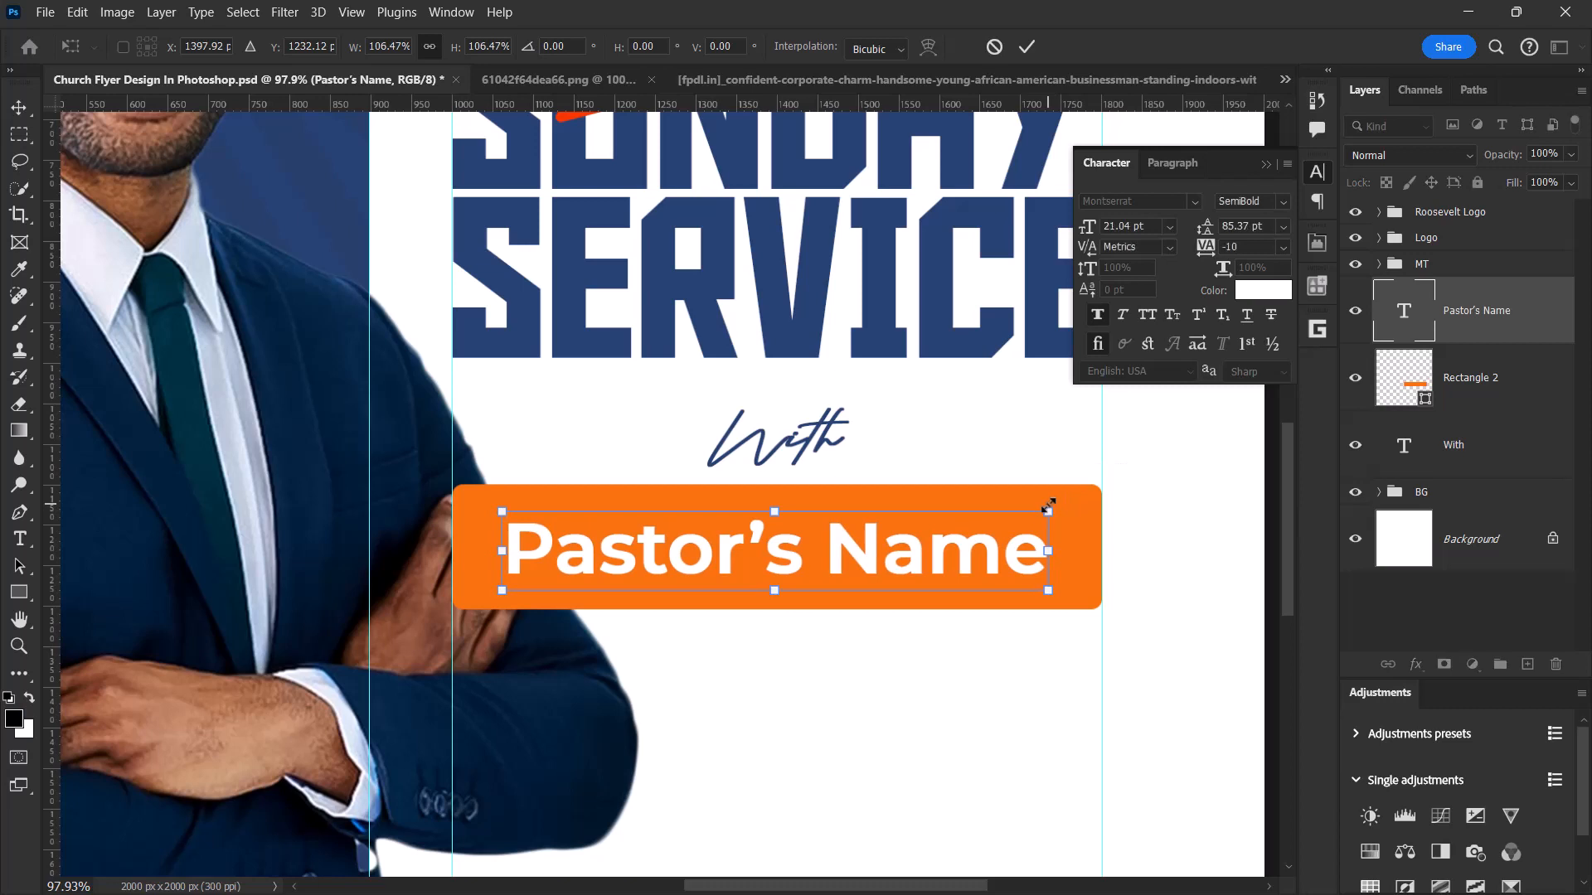
{"action": "left_click", "coordinate": [1028, 46]}
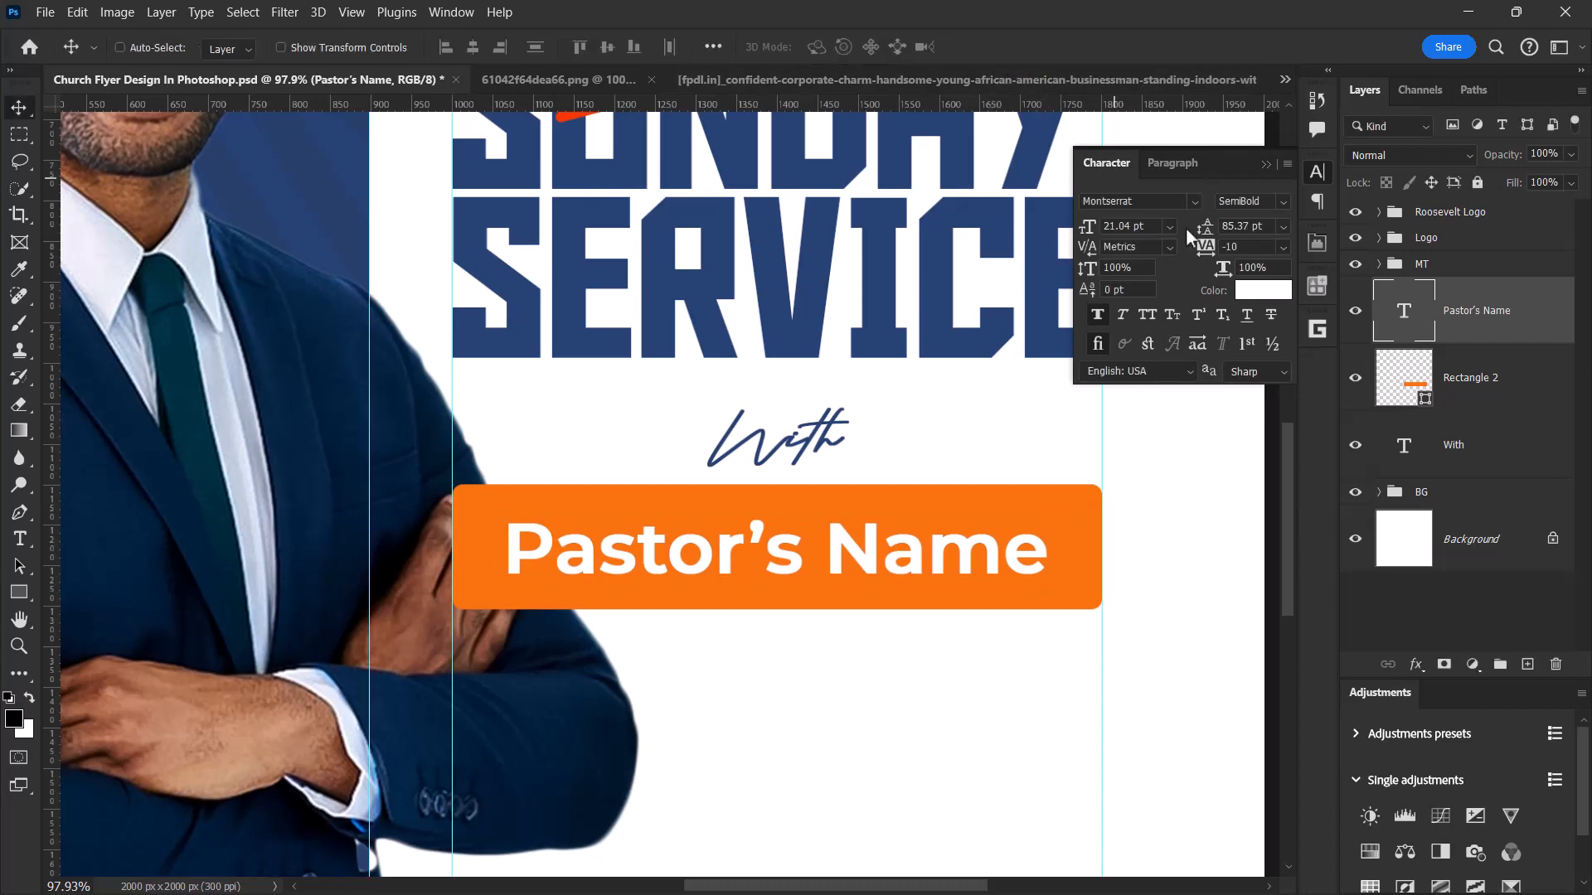
- Set the Pastor's Name text size to 23 pt and align its centre with the orange rectangle on both axes
{"action": "left_click", "coordinate": [1083, 226]}
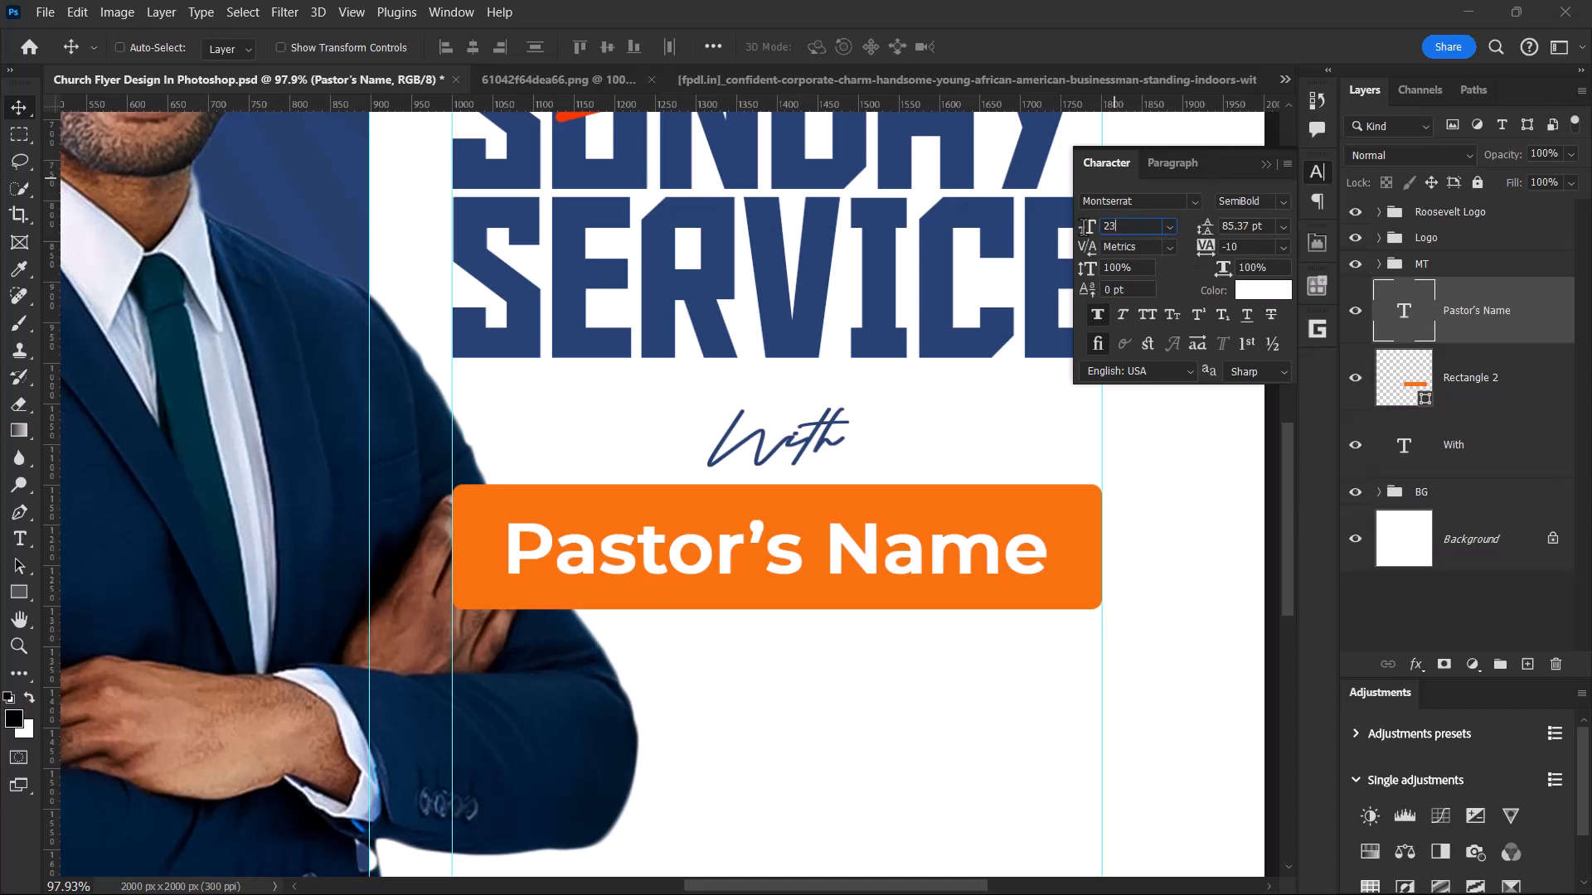
{"action": "type", "text": "23"}
{"action": "key", "text": "Return"}
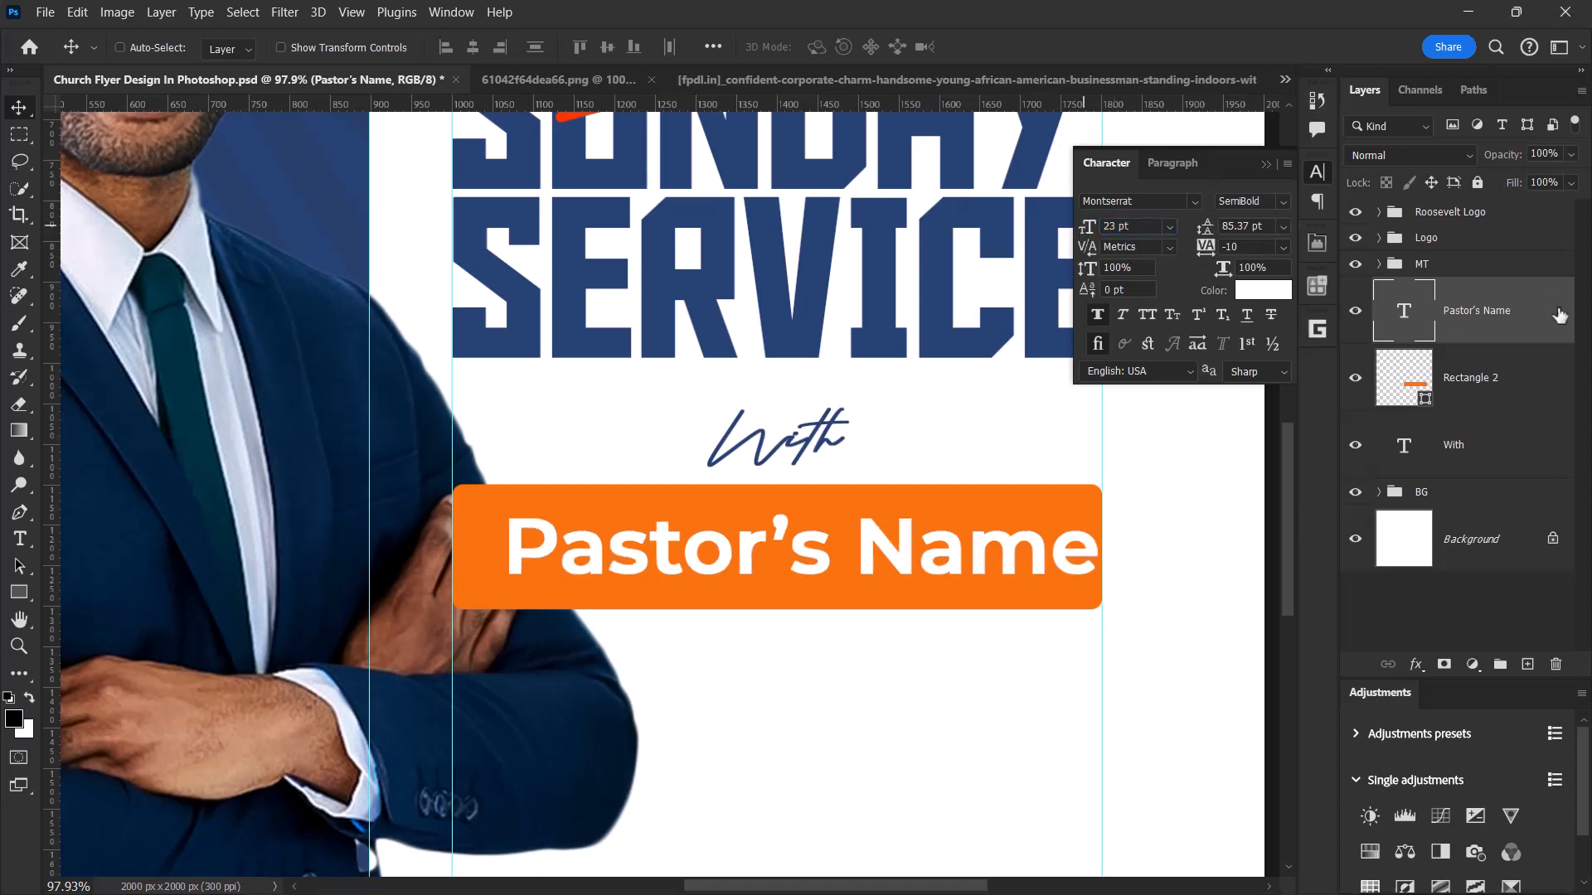
{"action": "left_click", "coordinate": [1515, 388], "text": "shift"}
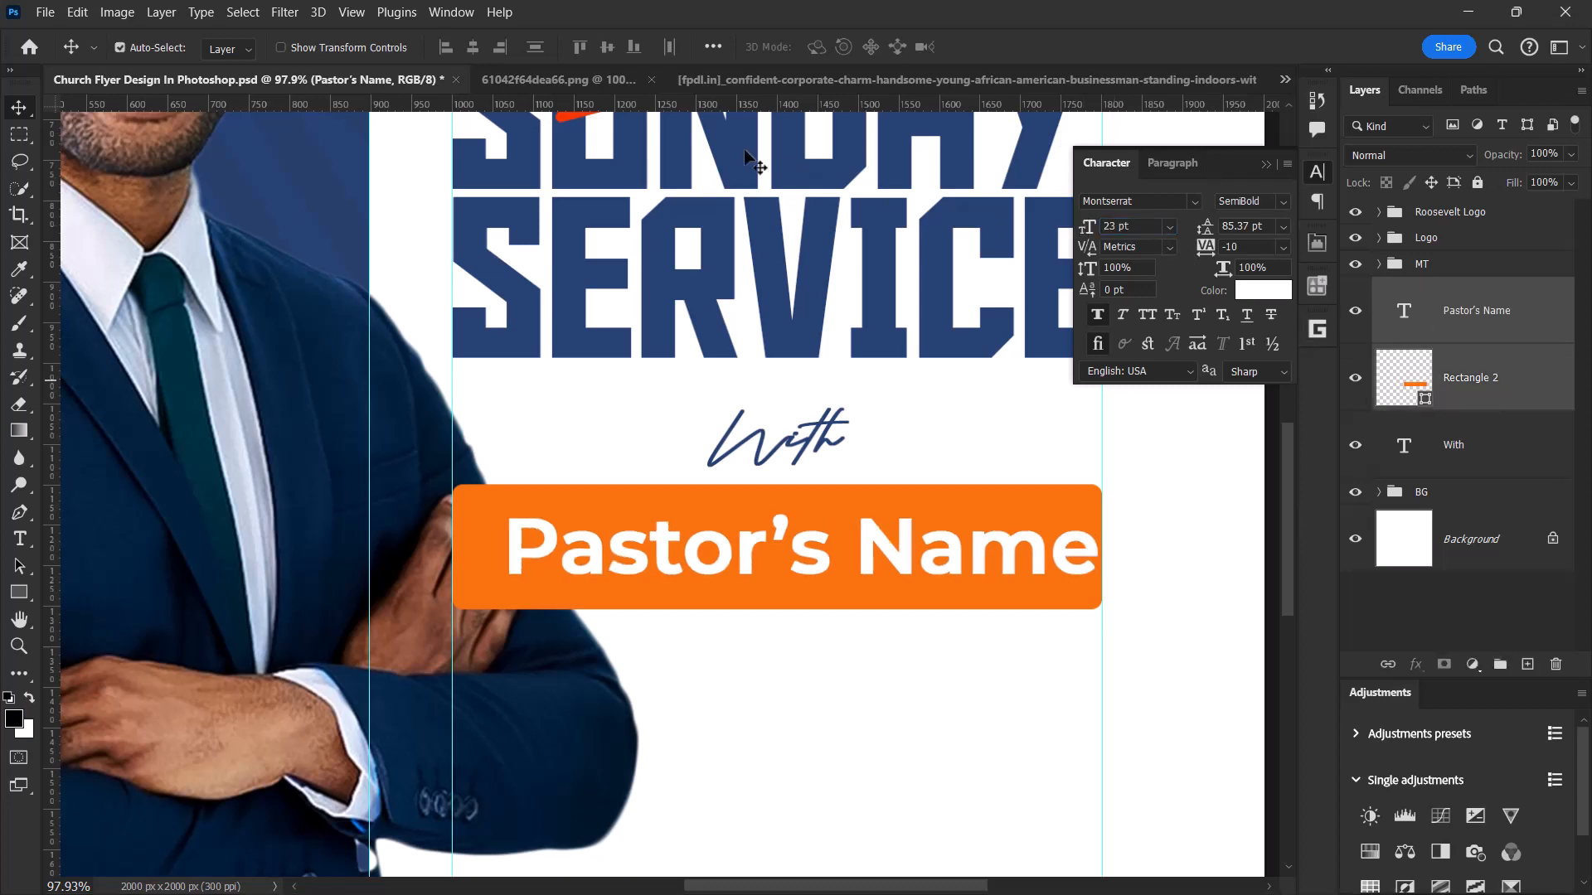
{"action": "left_click", "coordinate": [476, 47]}
{"action": "left_click", "coordinate": [614, 47]}
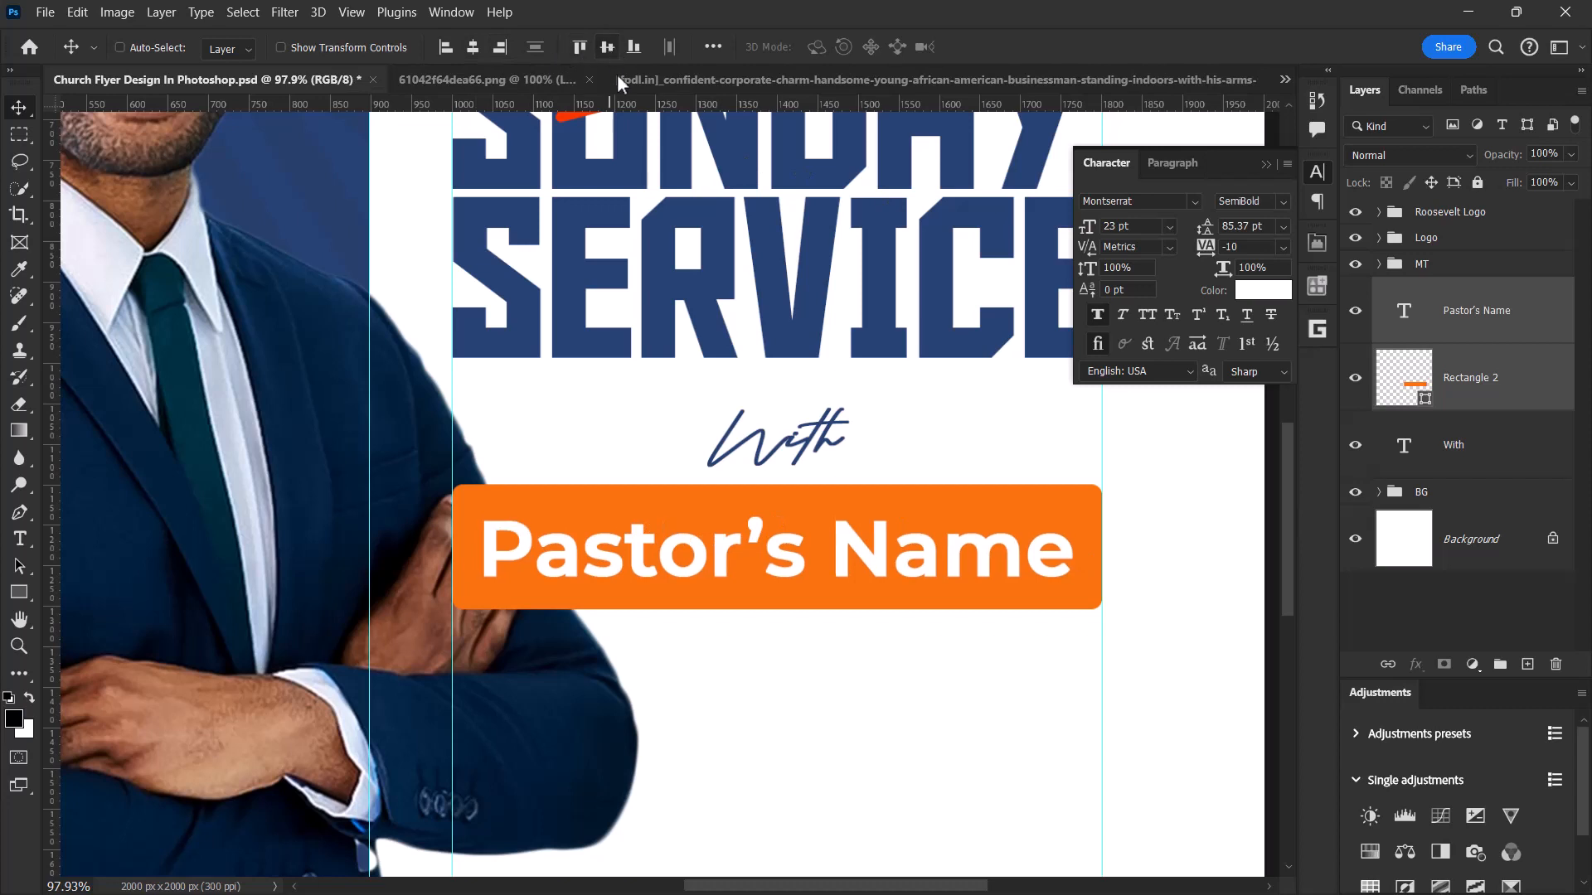
- Group the Pastor's Name text with the orange rectangle, name the group "Pastor's Name" and place it beneath the With layer
{"action": "double_click", "coordinate": [1490, 313]}
{"action": "key", "text": "ctrl+c"}
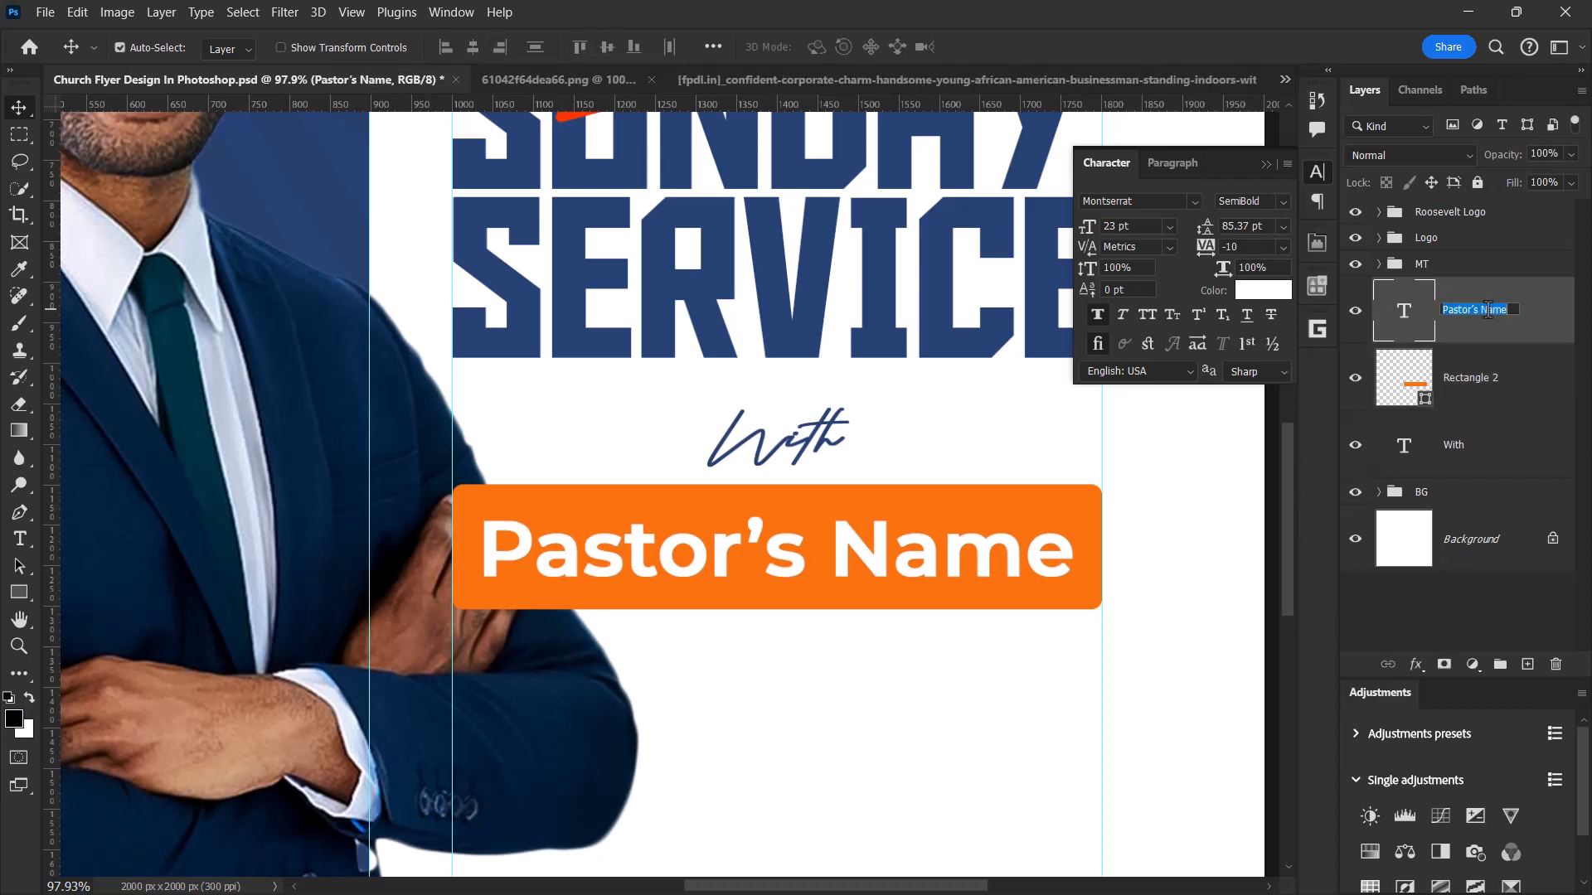
{"action": "left_click", "coordinate": [1520, 398], "text": "shift"}
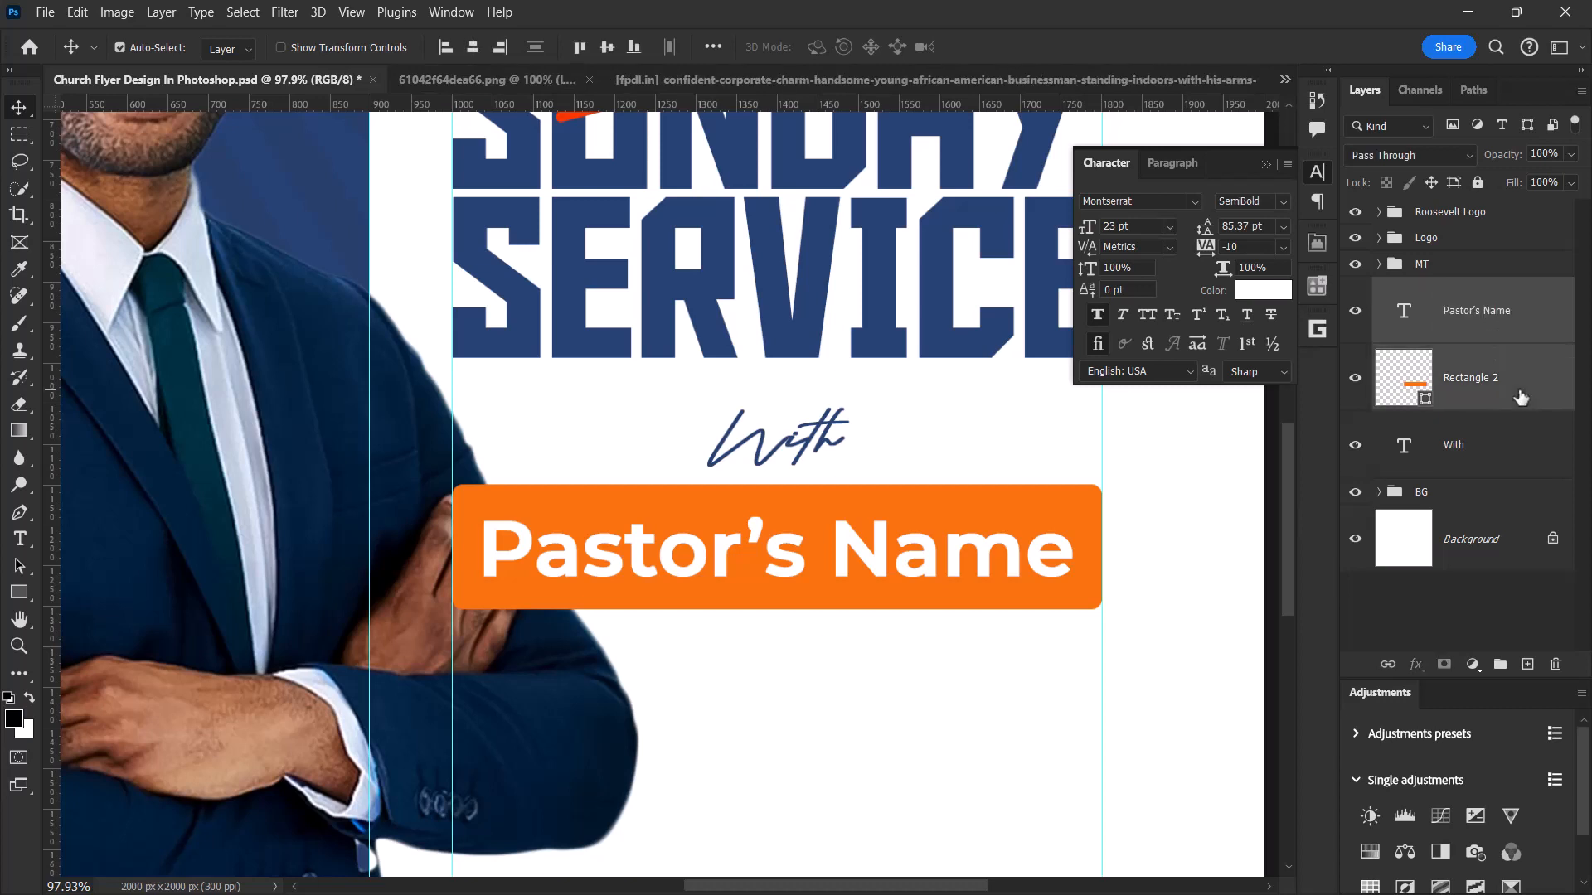
{"action": "key", "text": "ctrl+g"}
{"action": "double_click", "coordinate": [1433, 291]}
{"action": "key", "text": "ctrl+v"}
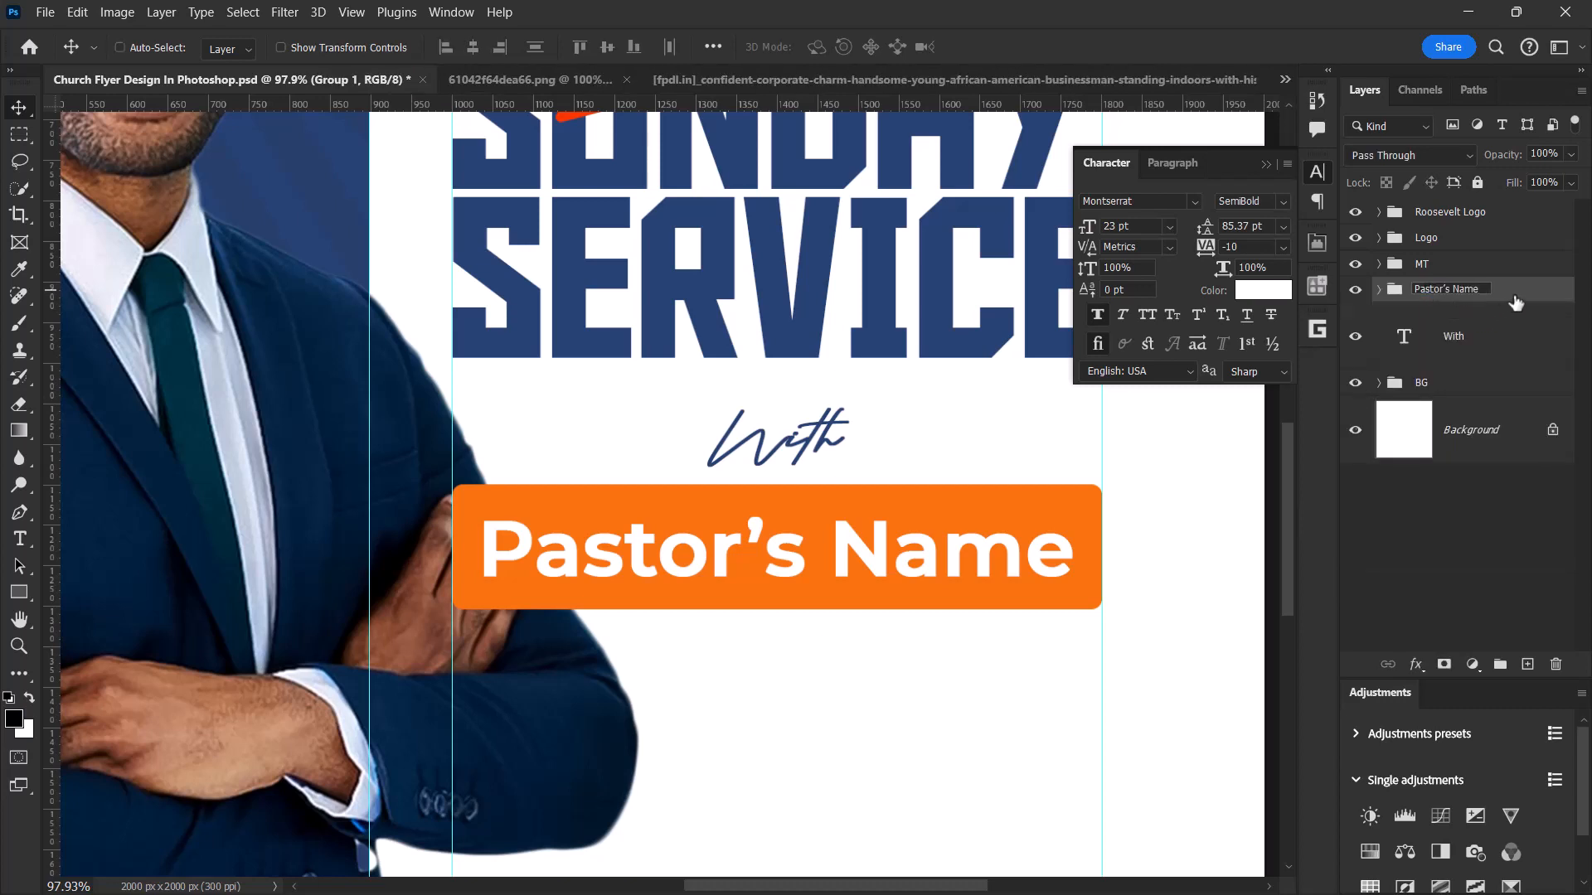
{"action": "left_click_drag", "start_coordinate": [1516, 304], "coordinate": [1493, 371]}
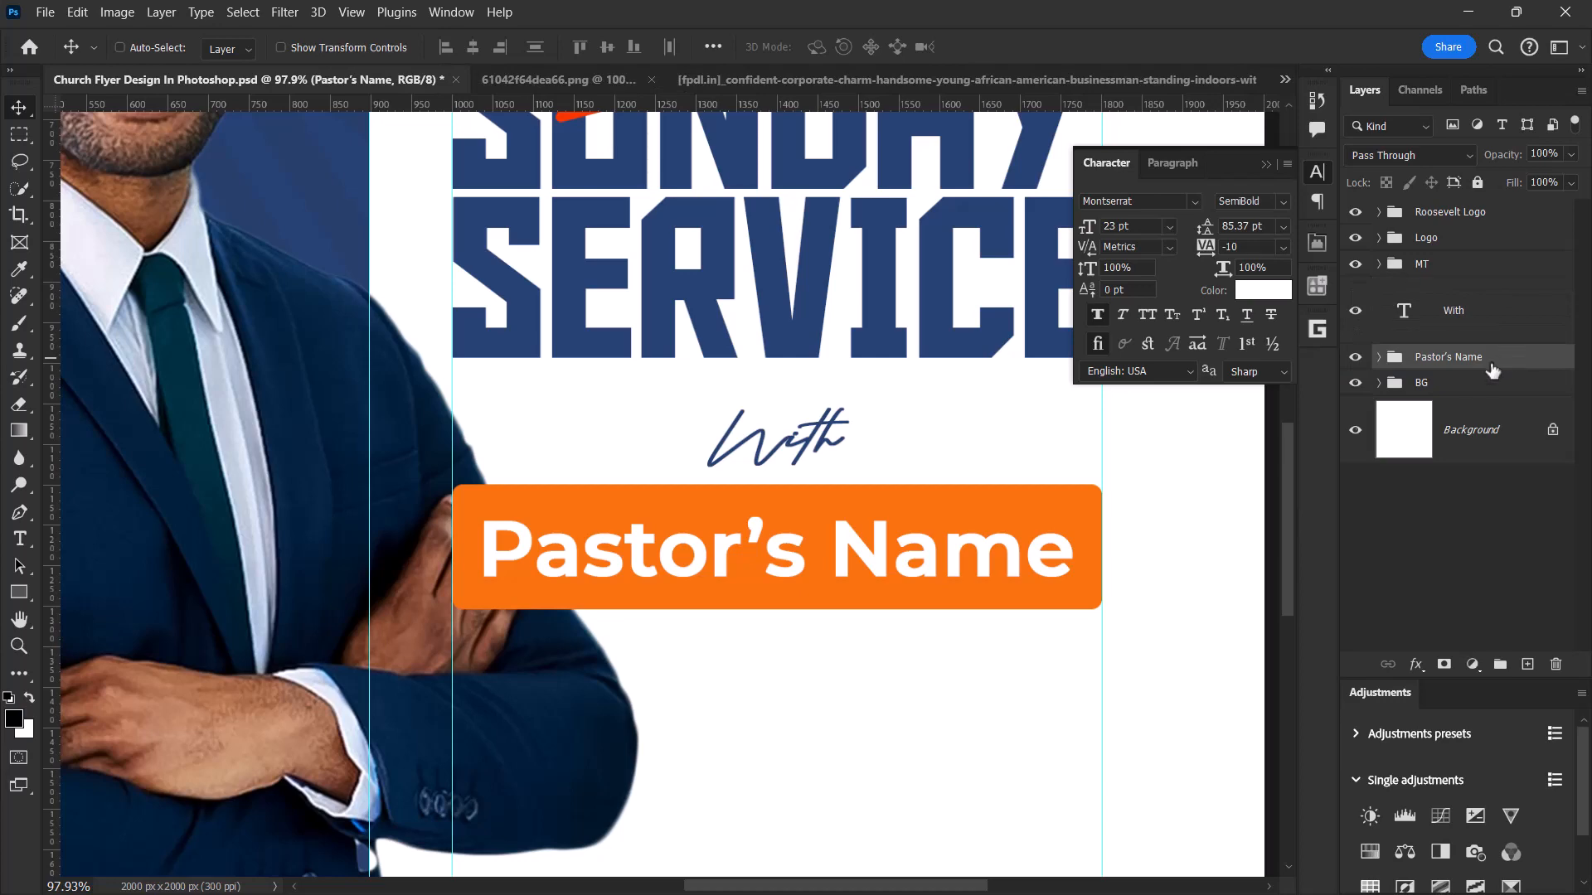
- Nudge the With text and the Pastor's Name group slightly down together, away from the Sunday Service title
{"action": "left_click", "coordinate": [1471, 384]}
{"action": "scroll", "coordinate": [875, 408], "scroll_direction": "down", "scroll_amount": 5}
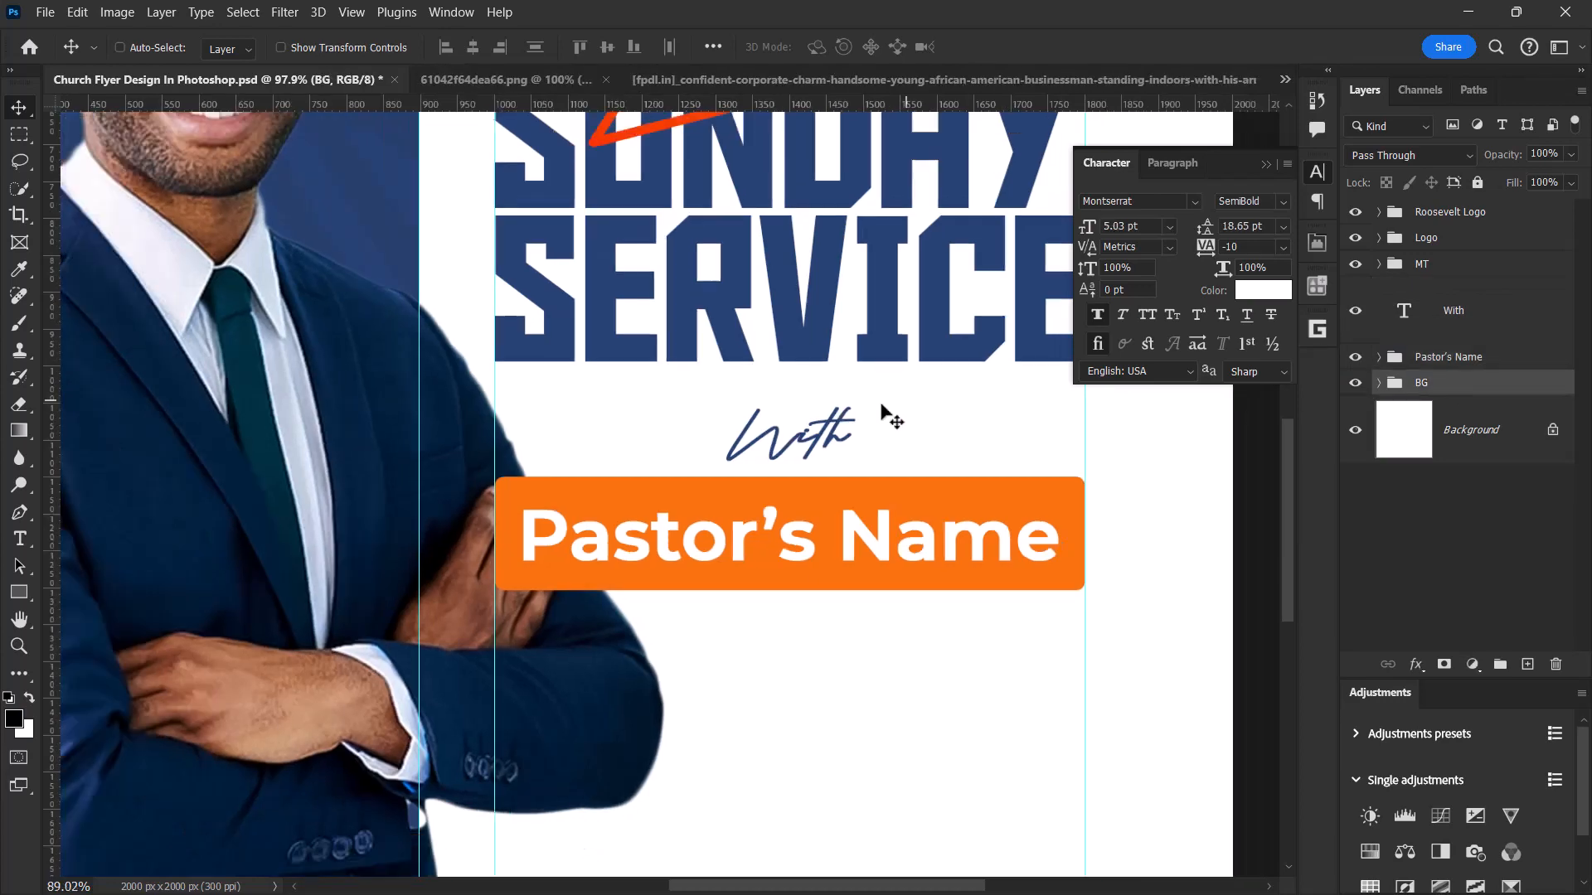
{"action": "scroll", "coordinate": [865, 402], "scroll_direction": "up", "scroll_amount": 2}
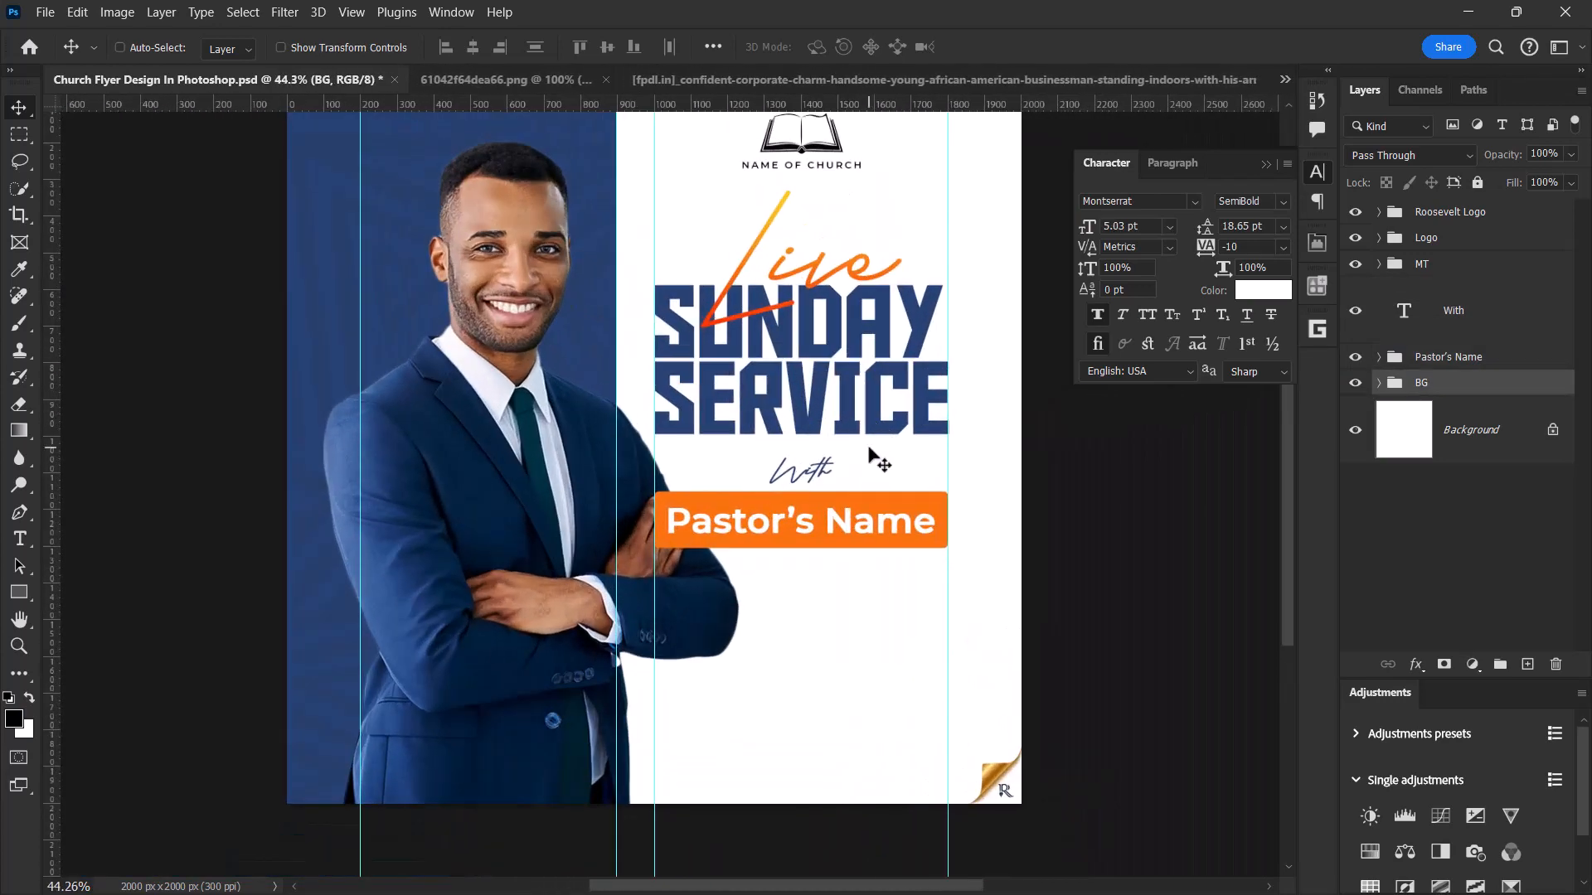
{"action": "scroll", "coordinate": [874, 459], "scroll_direction": "up", "scroll_amount": 1}
{"action": "scroll", "coordinate": [874, 459], "scroll_direction": "down", "scroll_amount": 2}
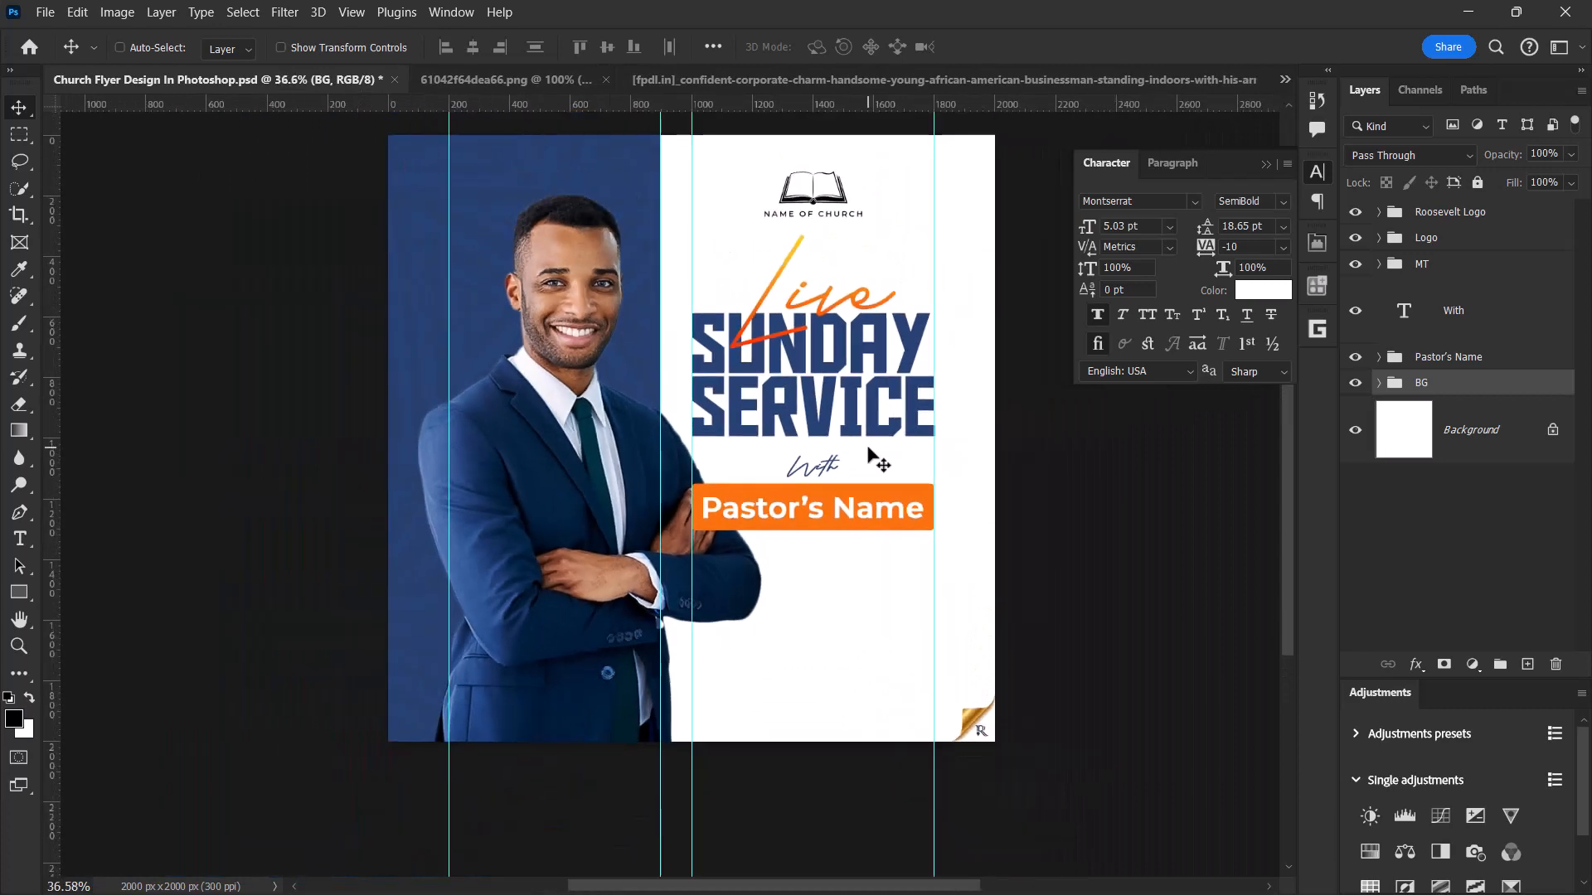
{"action": "scroll", "coordinate": [874, 459], "scroll_direction": "up", "scroll_amount": 2}
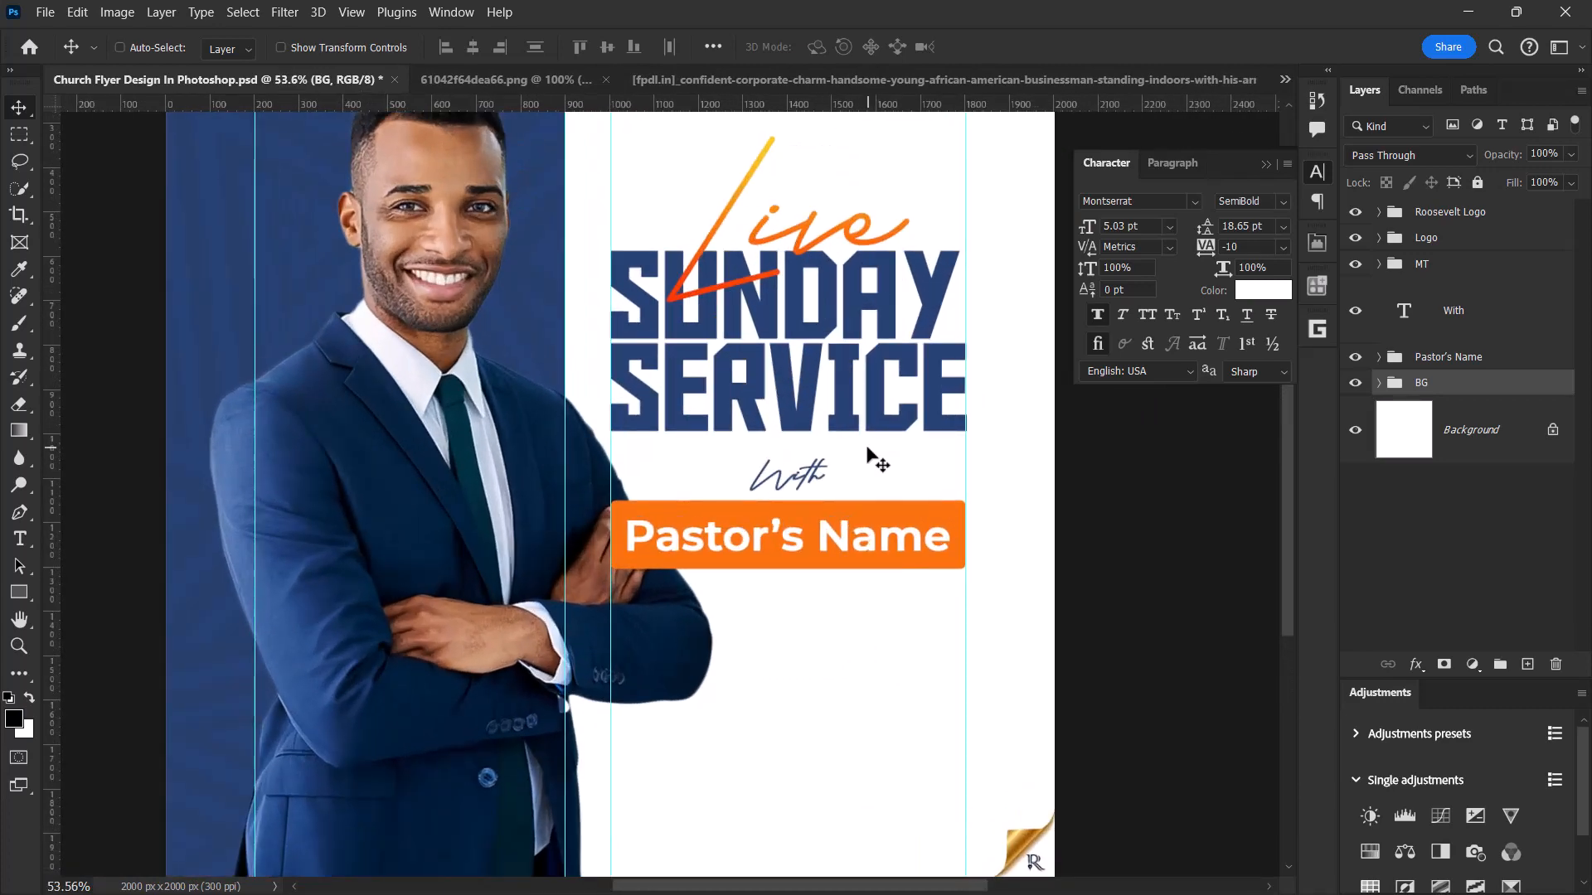
{"action": "left_click", "coordinate": [1464, 358]}
{"action": "left_click", "coordinate": [1454, 311], "text": "shift"}
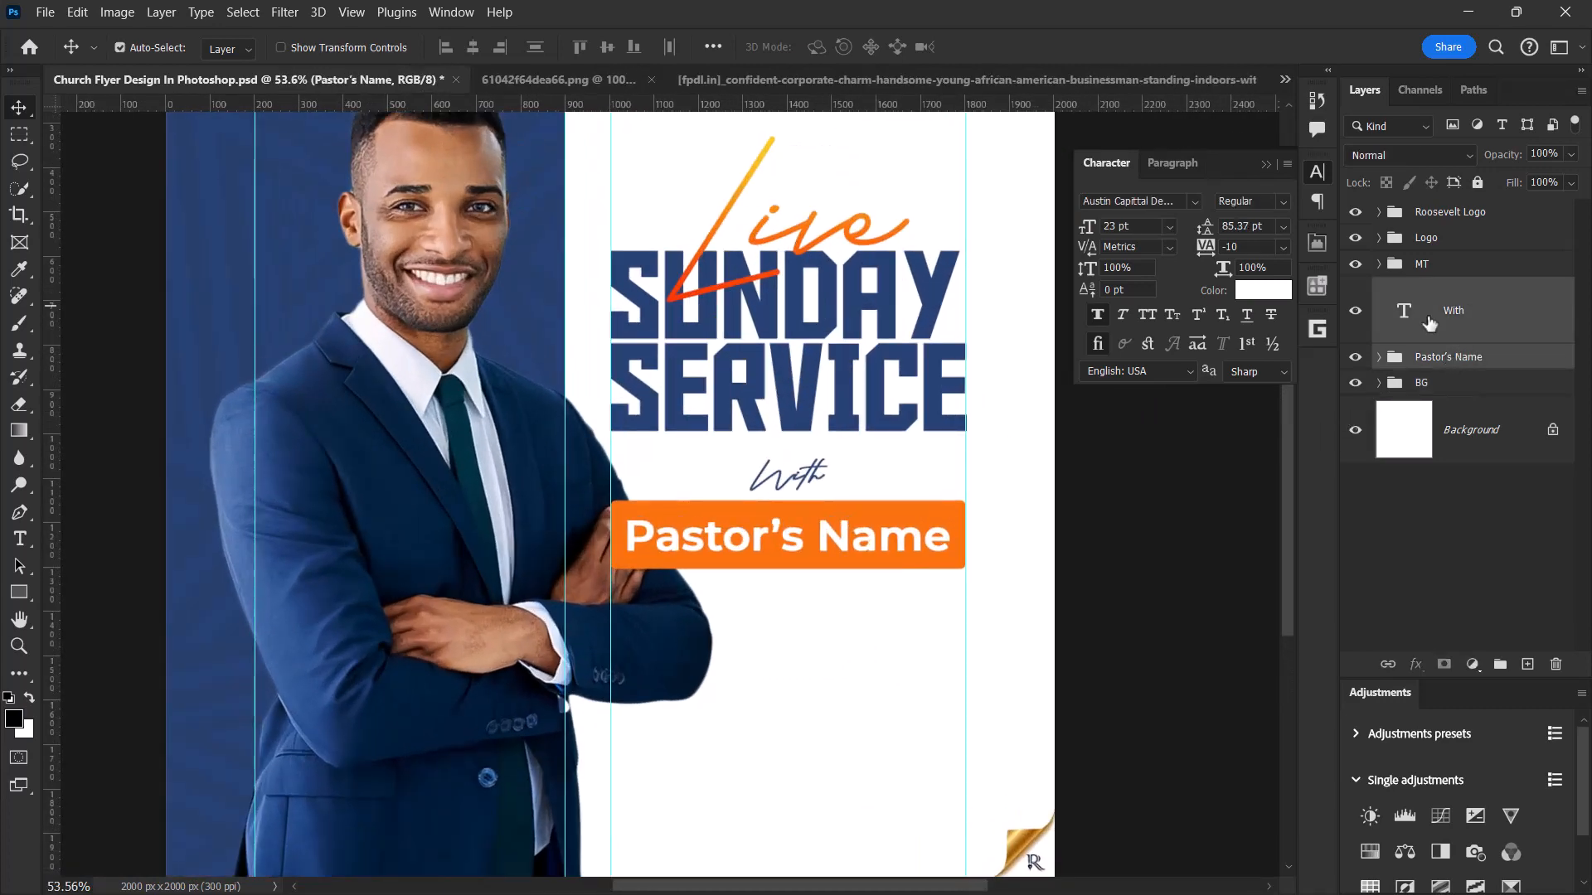
{"action": "scroll", "coordinate": [870, 300], "scroll_direction": "down", "scroll_amount": 3}
{"action": "scroll", "coordinate": [870, 300], "scroll_direction": "up", "scroll_amount": 1}
{"action": "key", "text": "shift+Down"}
{"action": "key", "text": "shift+Down"}
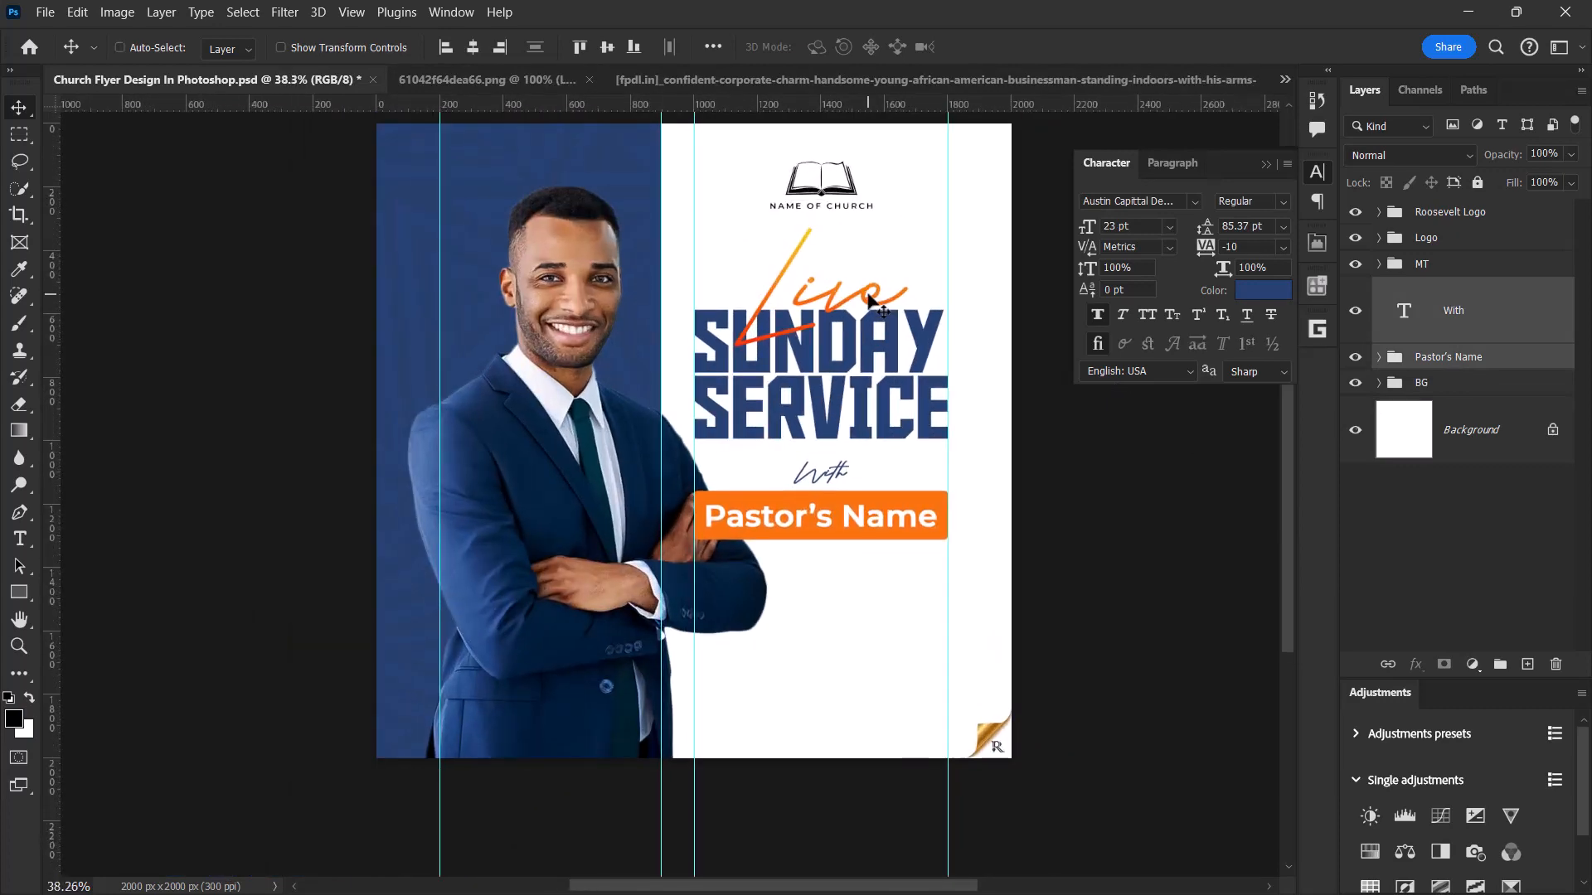
{"action": "key", "text": "shift+Up"}
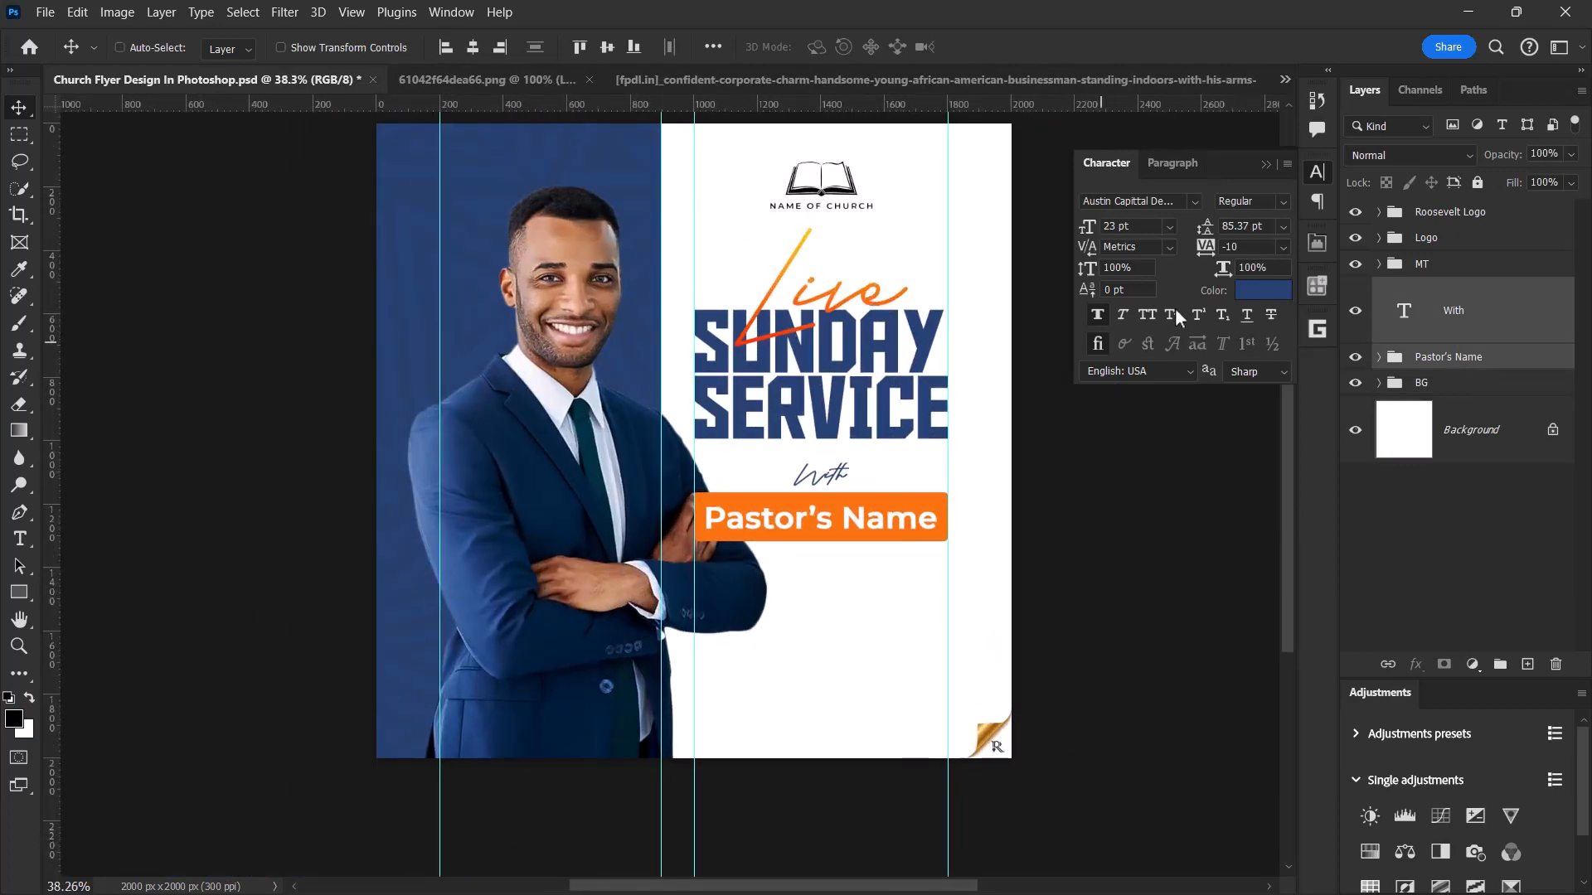
- Examine the spacing of the title group and the church logo within the overall flyer layout
{"action": "left_click", "coordinate": [1420, 267]}
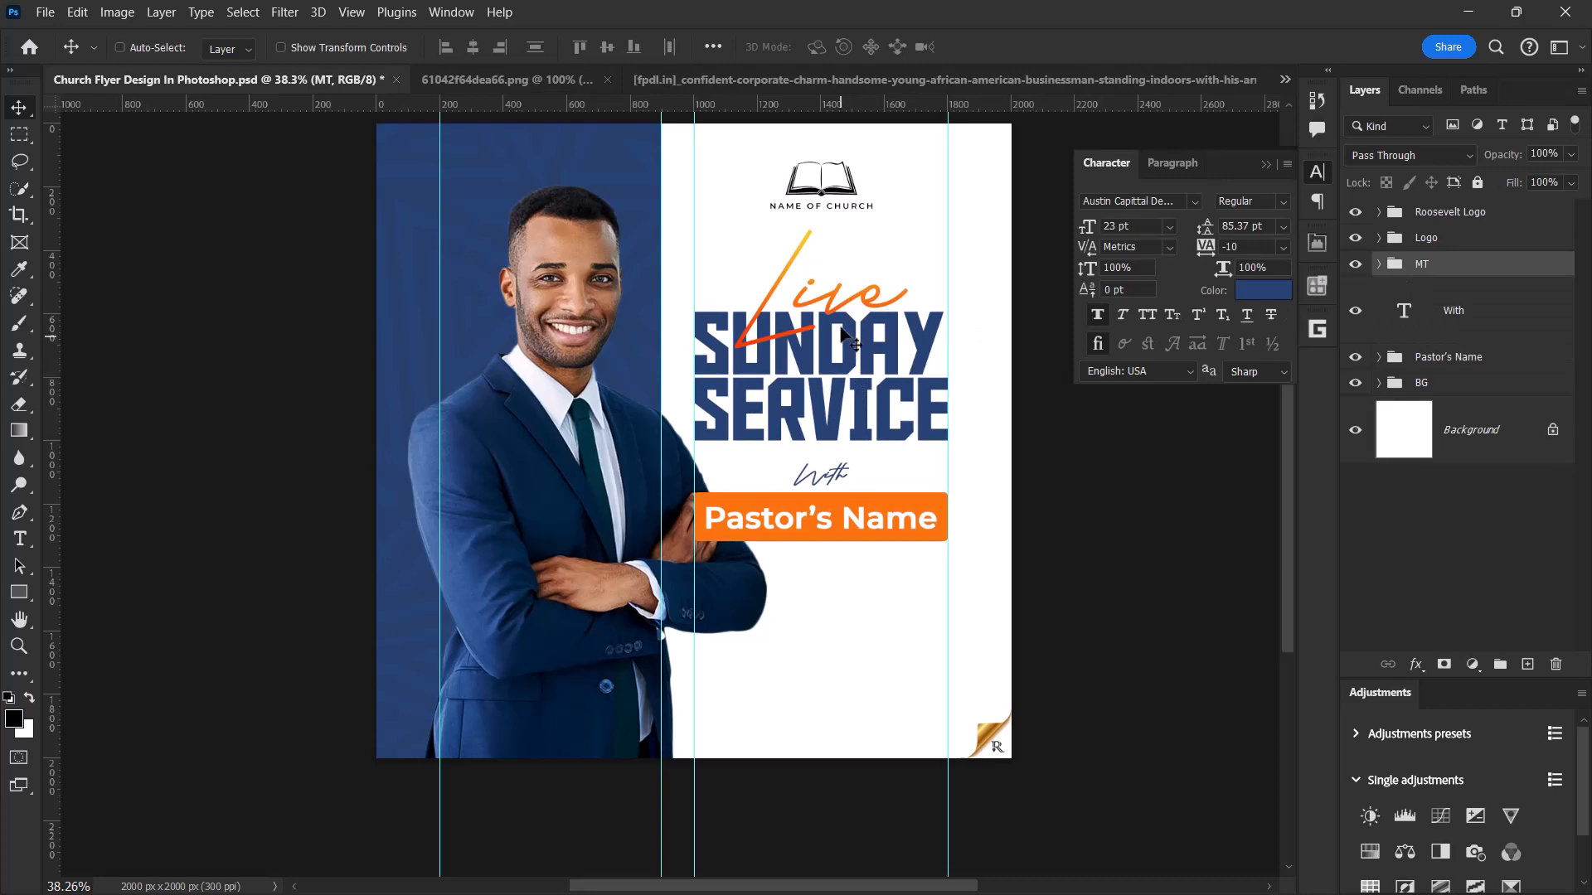
{"action": "scroll", "coordinate": [870, 162], "scroll_direction": "up", "scroll_amount": 2}
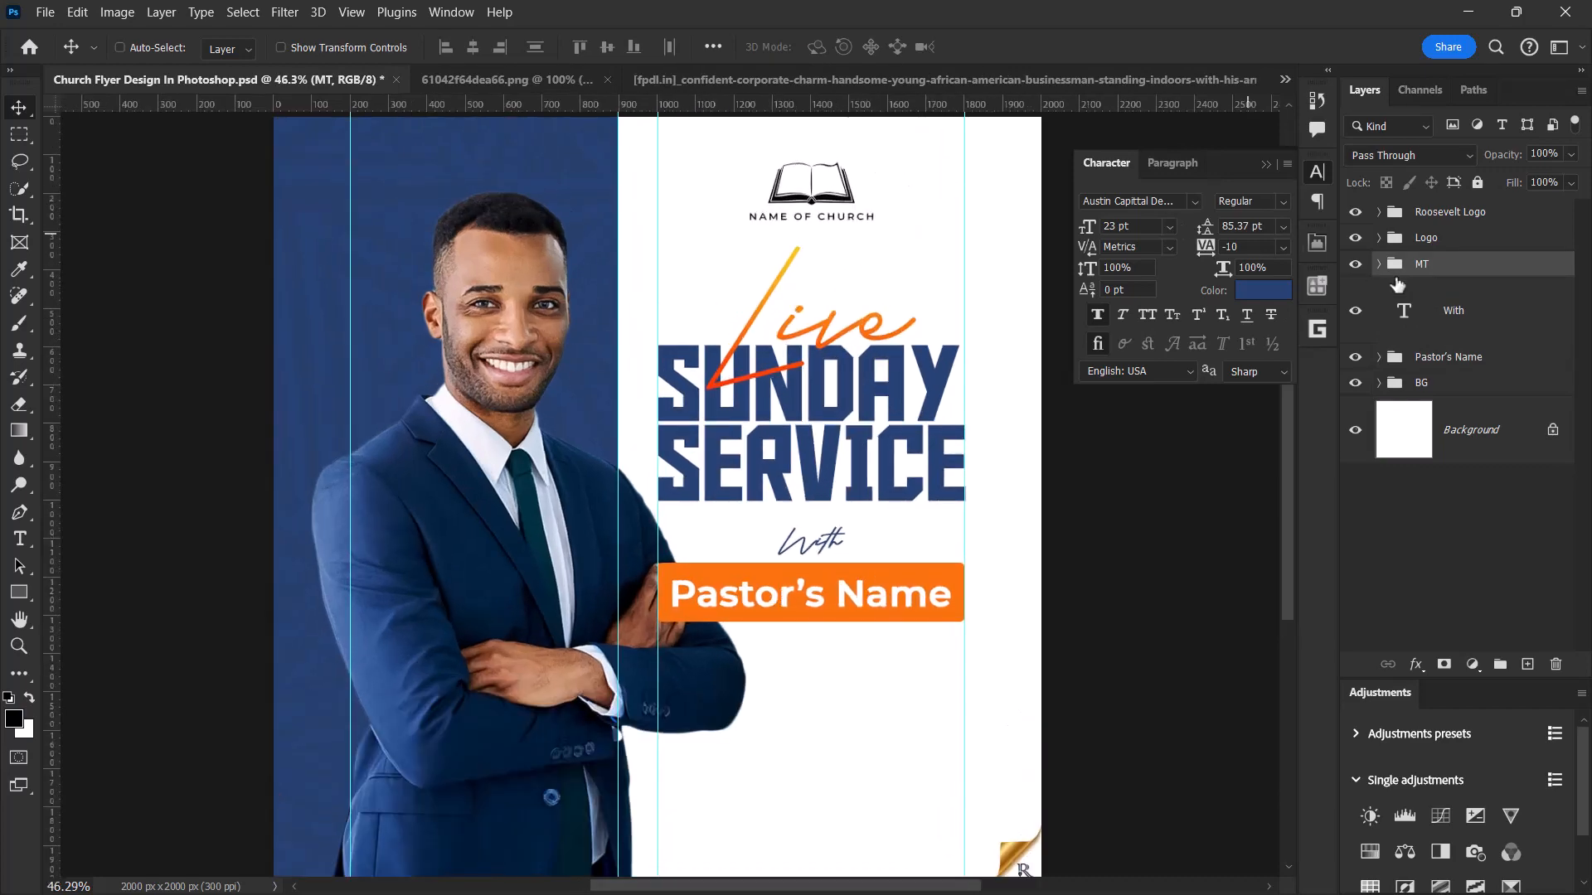
{"action": "left_click", "coordinate": [1426, 238]}
{"action": "scroll", "coordinate": [640, 312], "scroll_direction": "down", "scroll_amount": 2}
{"action": "scroll", "coordinate": [761, 259], "scroll_direction": "up", "scroll_amount": 3}
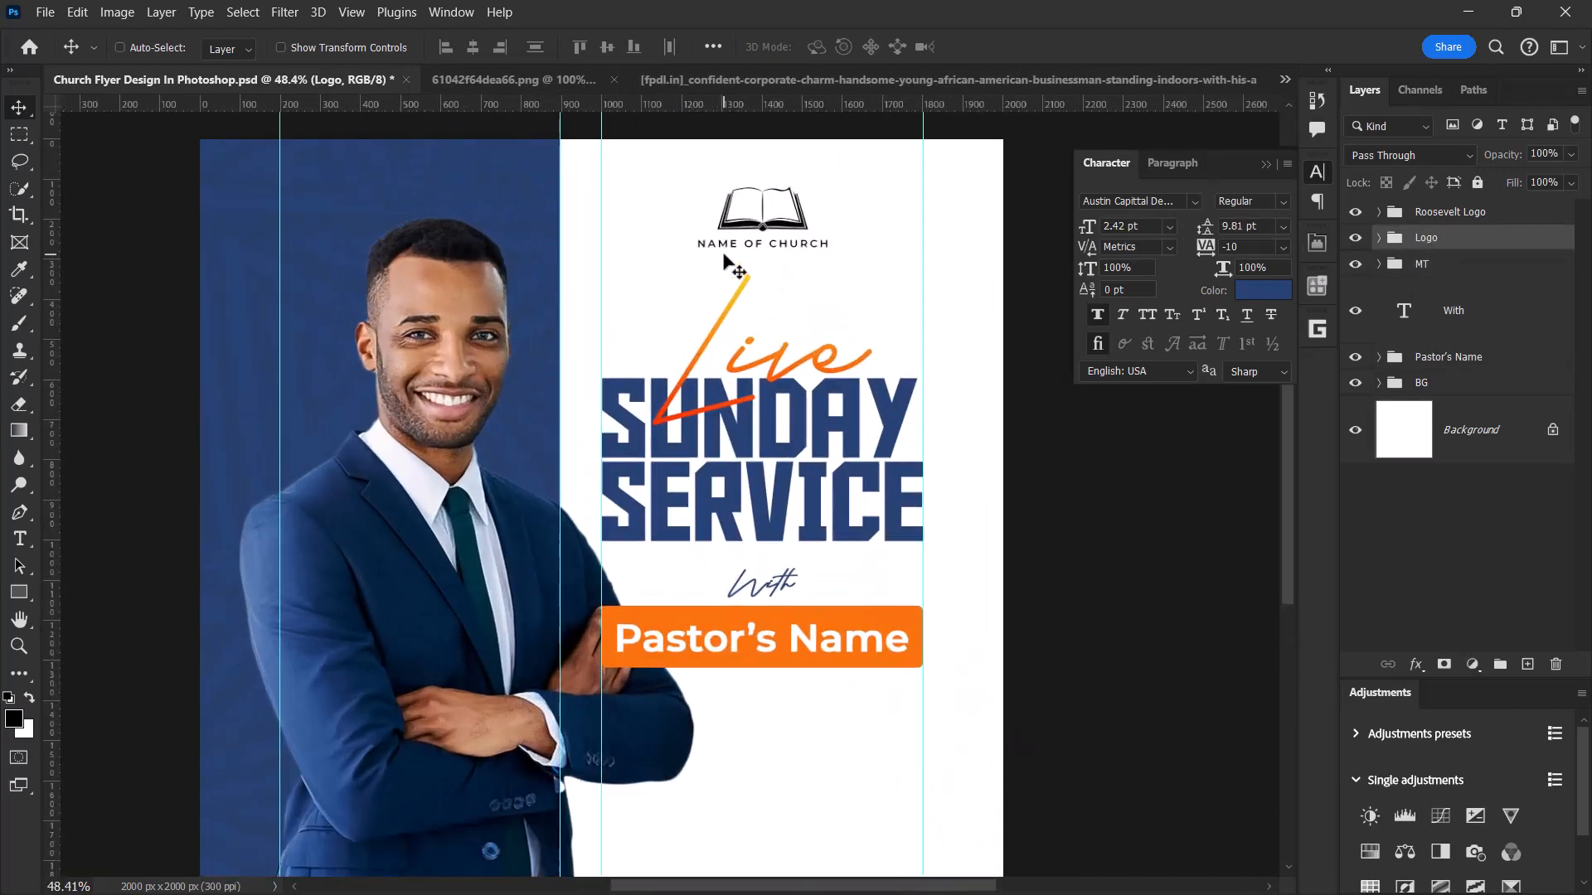
{"action": "scroll", "coordinate": [728, 264], "scroll_direction": "down", "scroll_amount": 2}
{"action": "scroll", "coordinate": [724, 280], "scroll_direction": "up", "scroll_amount": 1}
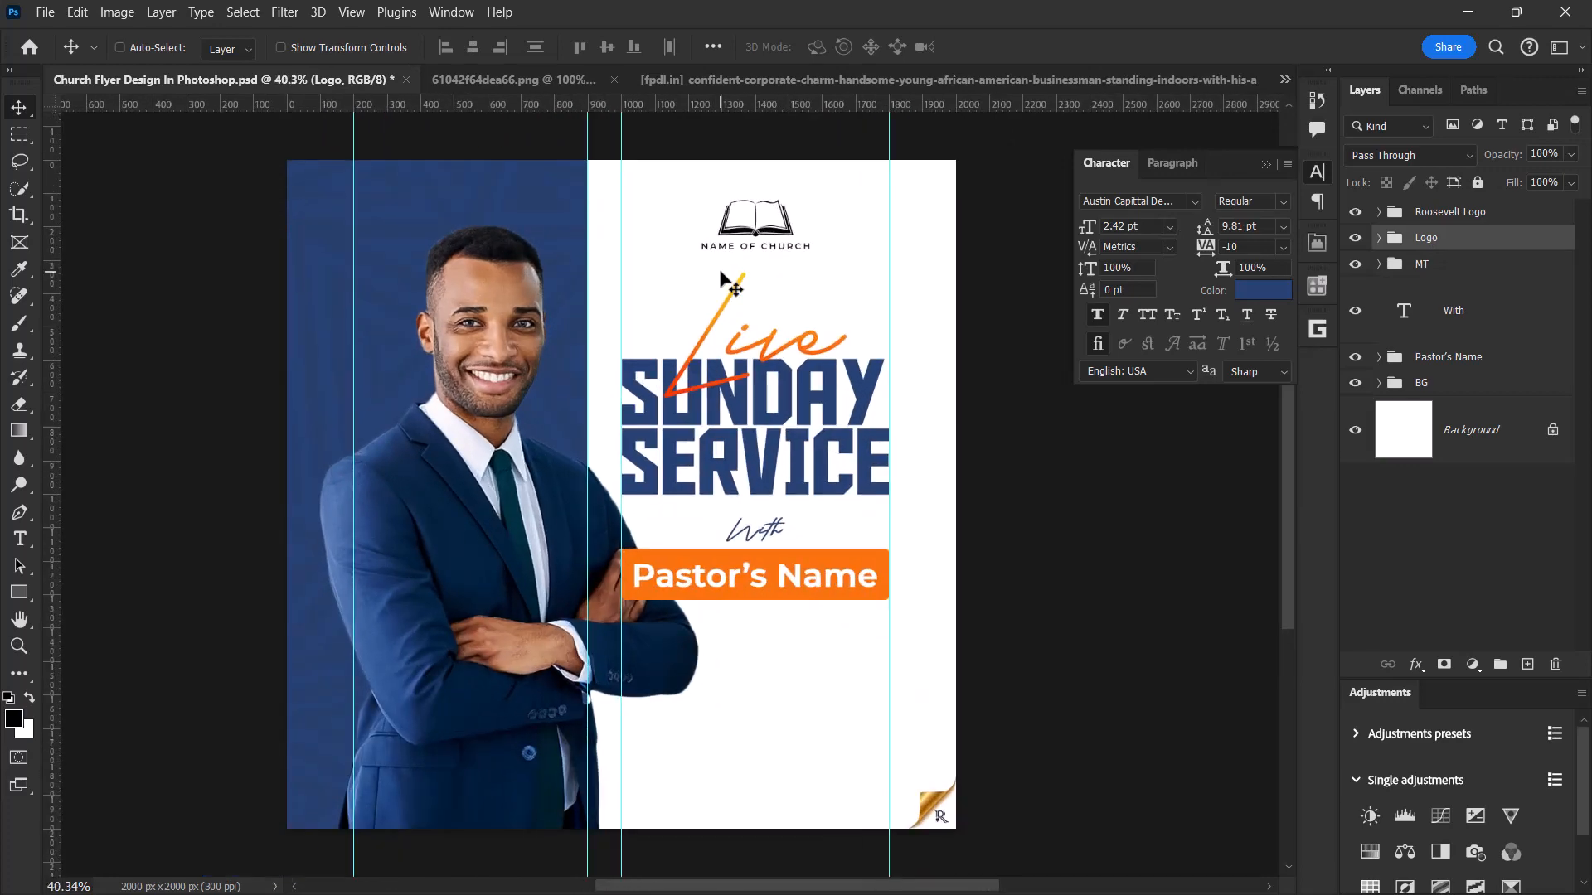
{"action": "scroll", "coordinate": [723, 282], "scroll_direction": "up", "scroll_amount": 1}
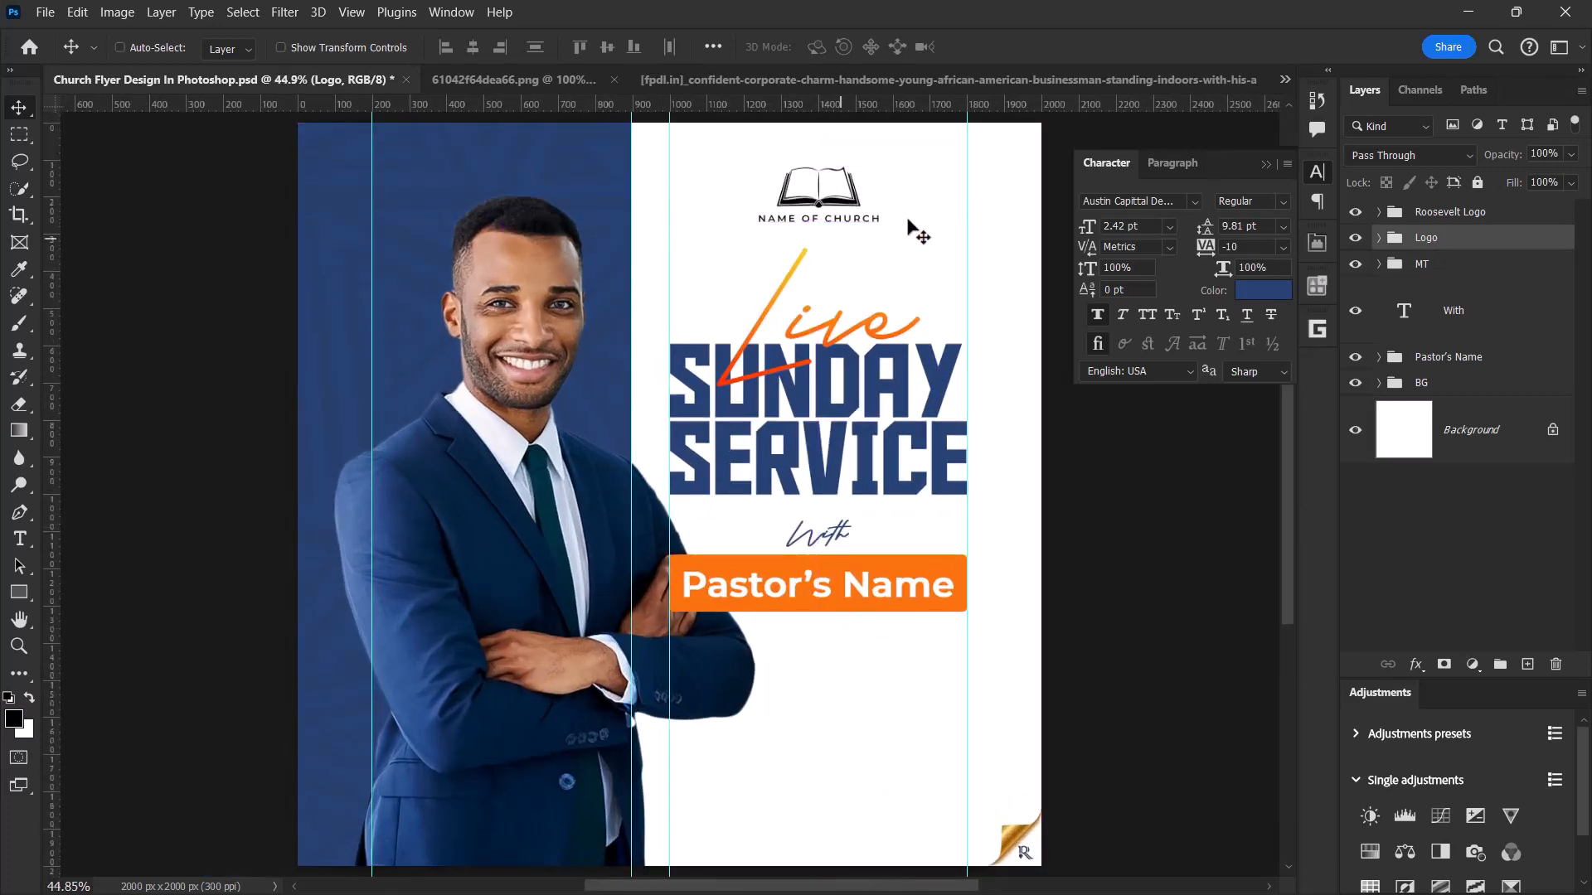
- Convert the Facebook Live image layer in f-live.png to a smart object and copy it
{"action": "left_click", "coordinate": [1284, 81]}
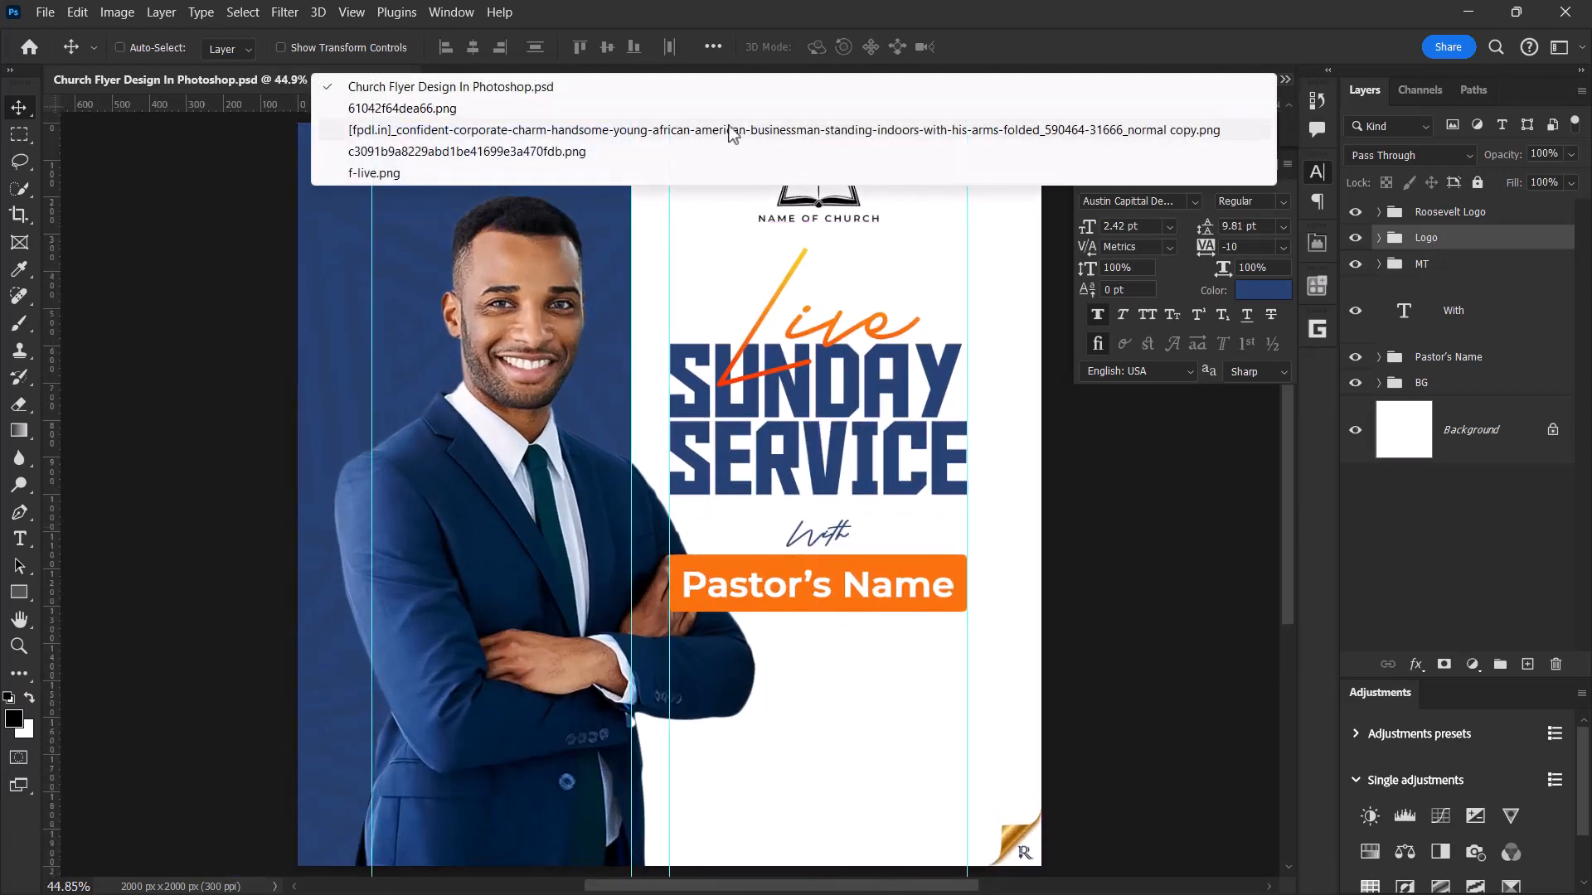
{"action": "left_click", "coordinate": [432, 172]}
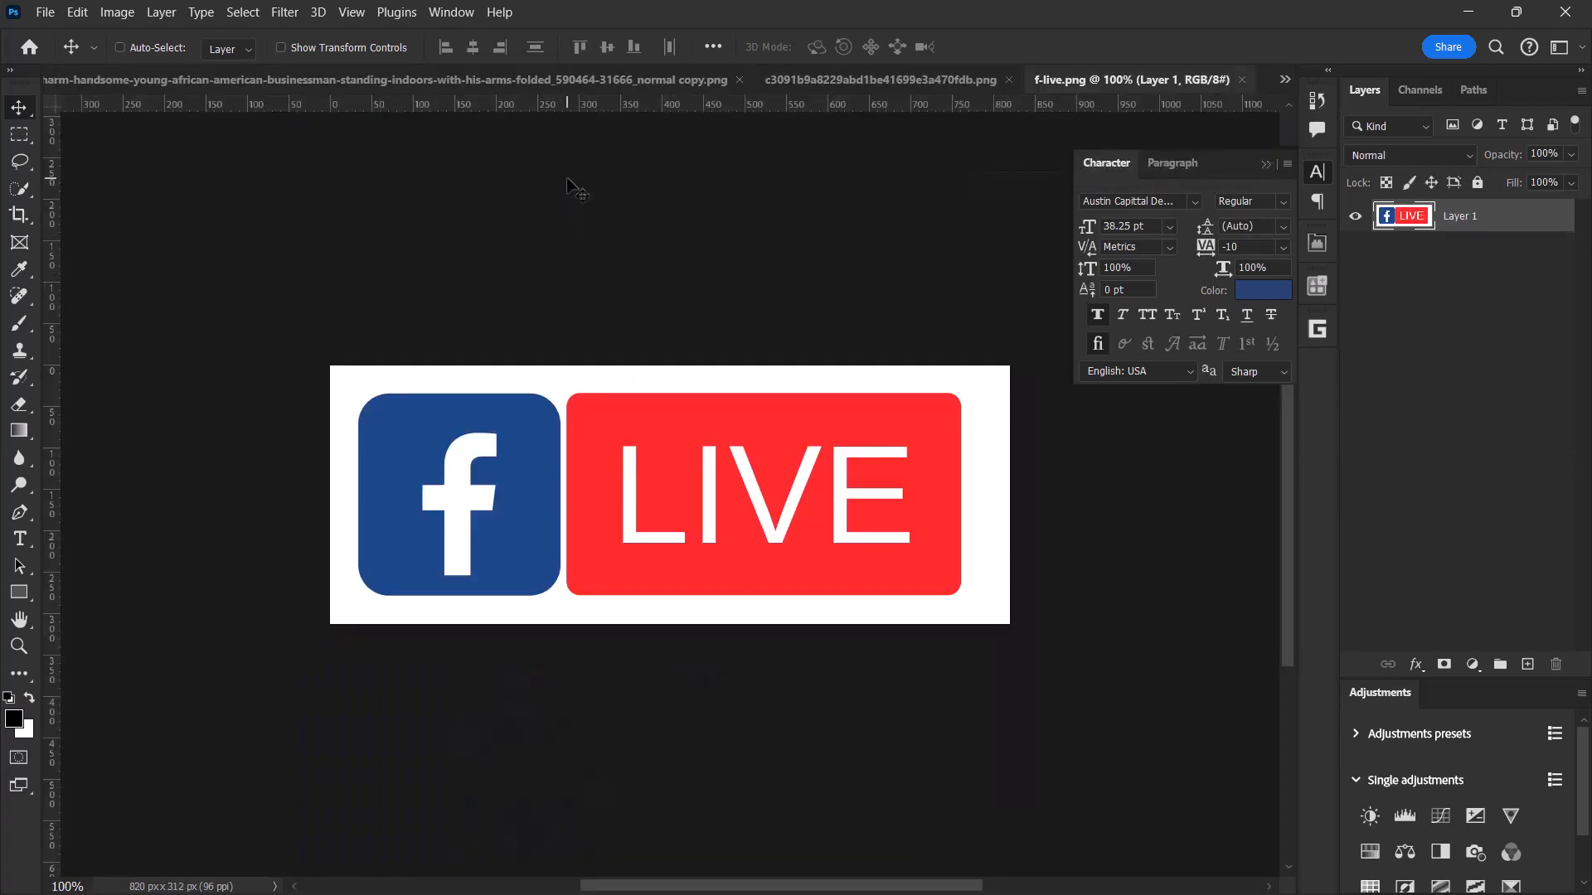
{"action": "left_click", "coordinate": [1270, 162]}
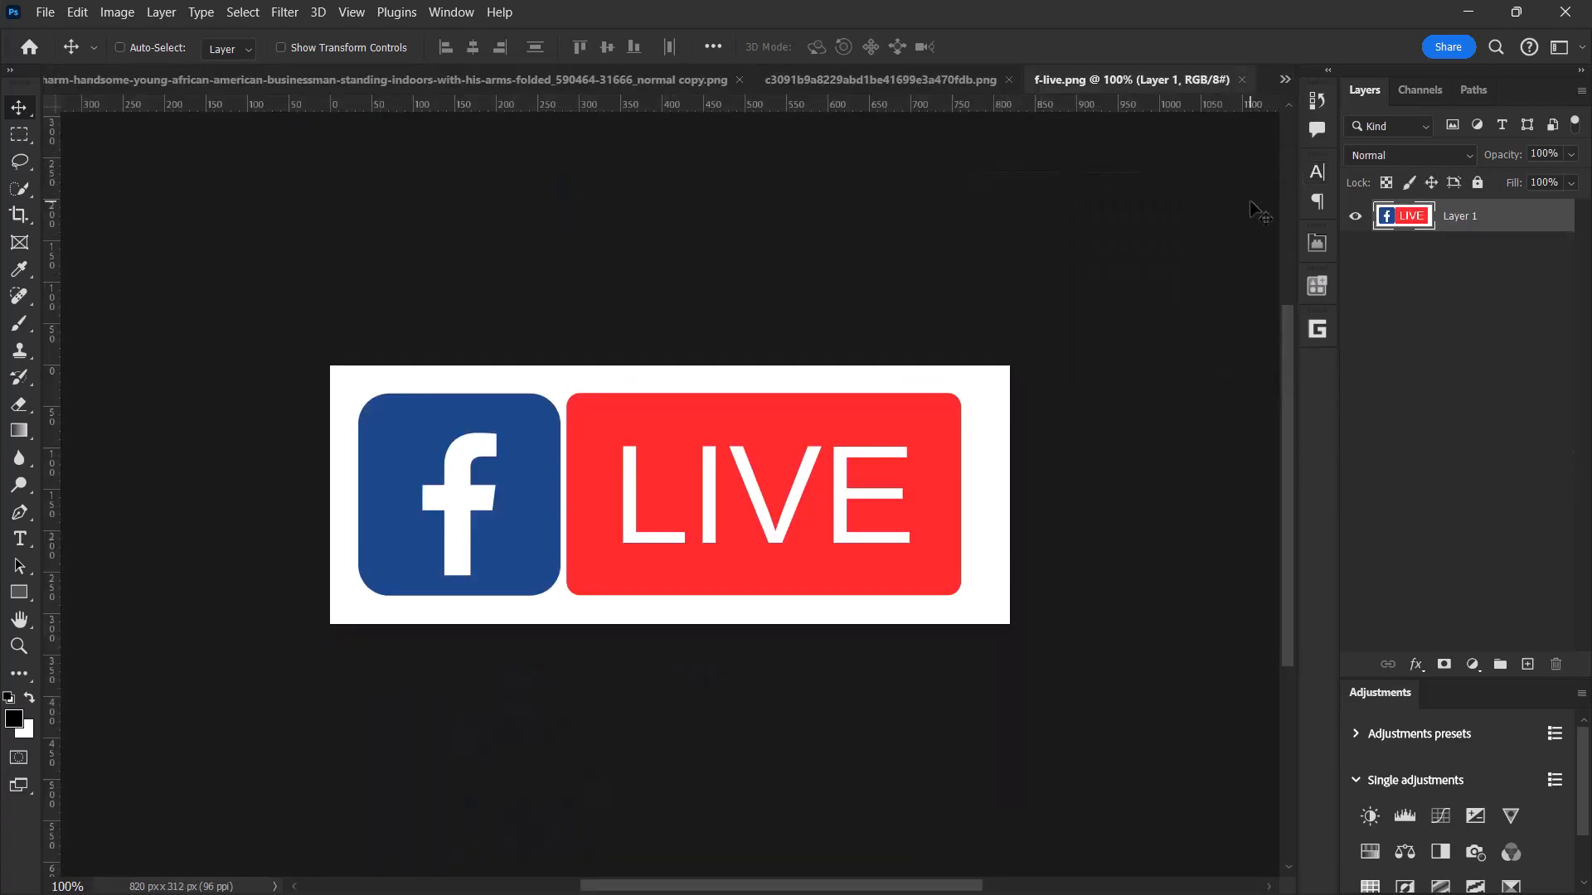
{"action": "right_click", "coordinate": [1468, 218]}
{"action": "left_click", "coordinate": [1360, 357]}
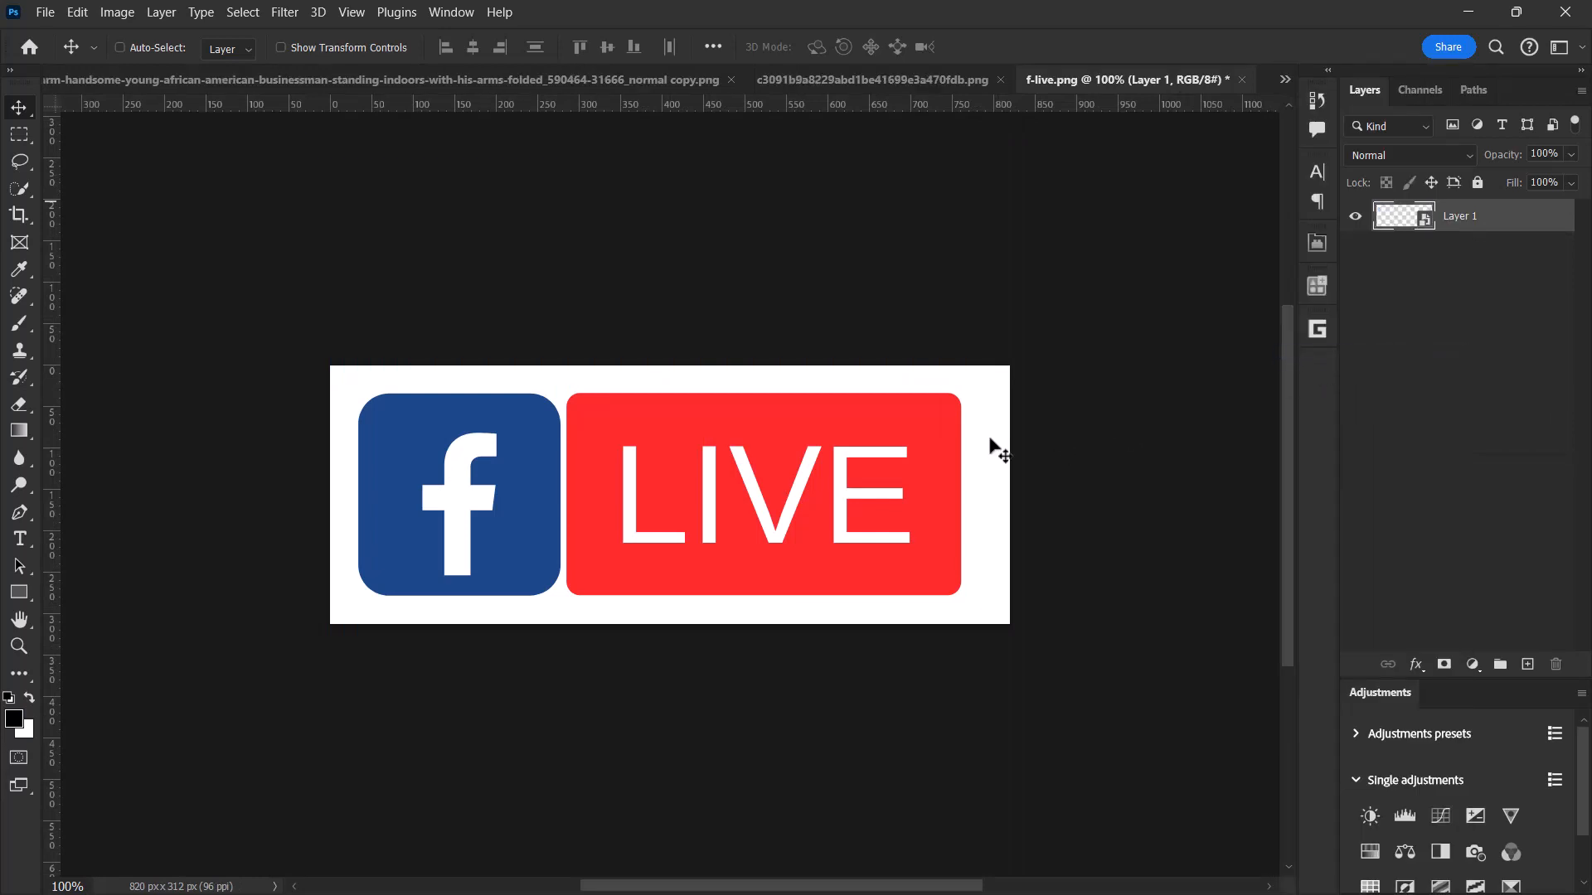
{"action": "key", "text": "ctrl+c"}
- Paste the Facebook Live image into the Church Flyer document and place it below the orange Pastor's Name bar
{"action": "left_click", "coordinate": [1284, 80]}
{"action": "left_click", "coordinate": [581, 93]}
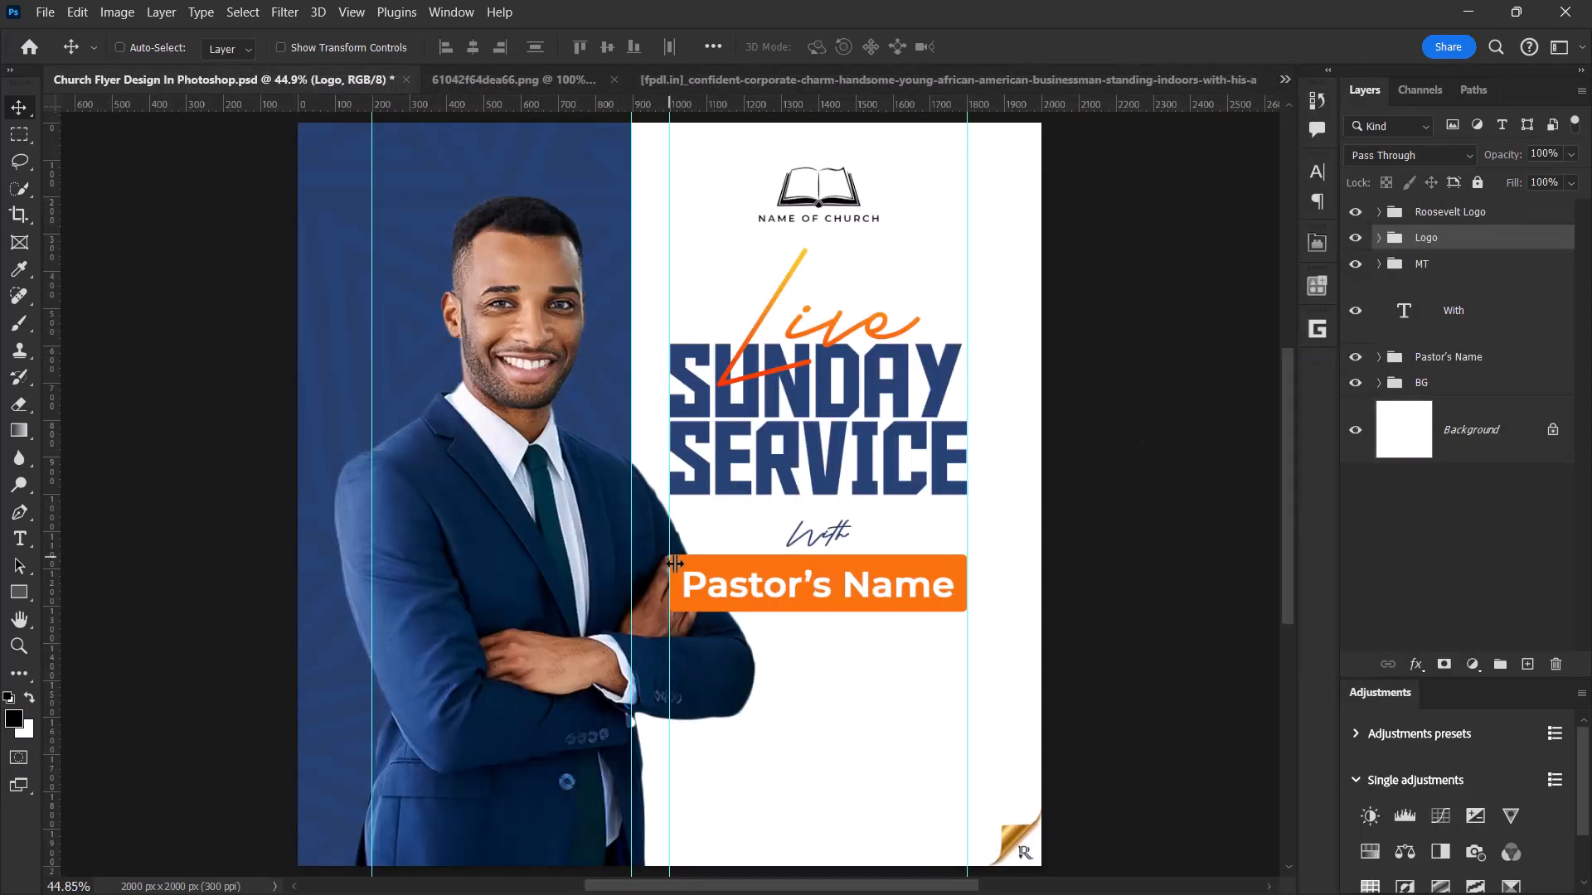
{"action": "scroll", "coordinate": [771, 599], "scroll_direction": "down", "scroll_amount": 1}
{"action": "left_click_drag", "start_coordinate": [806, 639], "coordinate": [775, 483]}
{"action": "scroll", "coordinate": [737, 498], "scroll_direction": "up", "scroll_amount": 1}
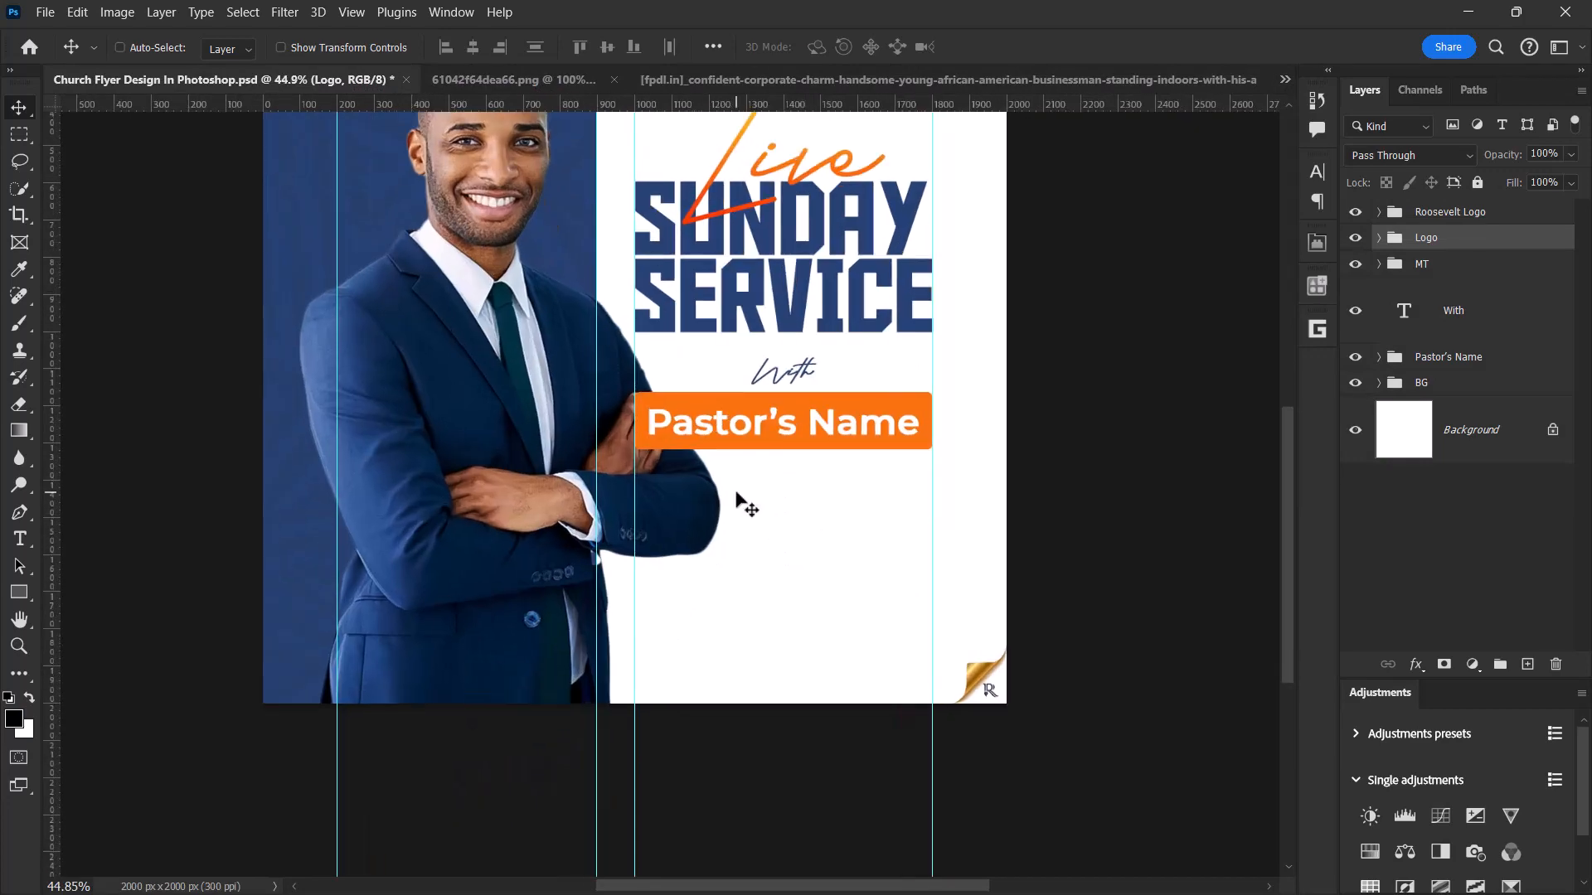
{"action": "key", "text": "ctrl+v"}
{"action": "left_click_drag", "start_coordinate": [696, 377], "coordinate": [827, 547]}
- Scale the Facebook Live image to about 23.73% and centre it horizontally beneath the Pastor's Name bar
{"action": "key", "text": "ctrl+t"}
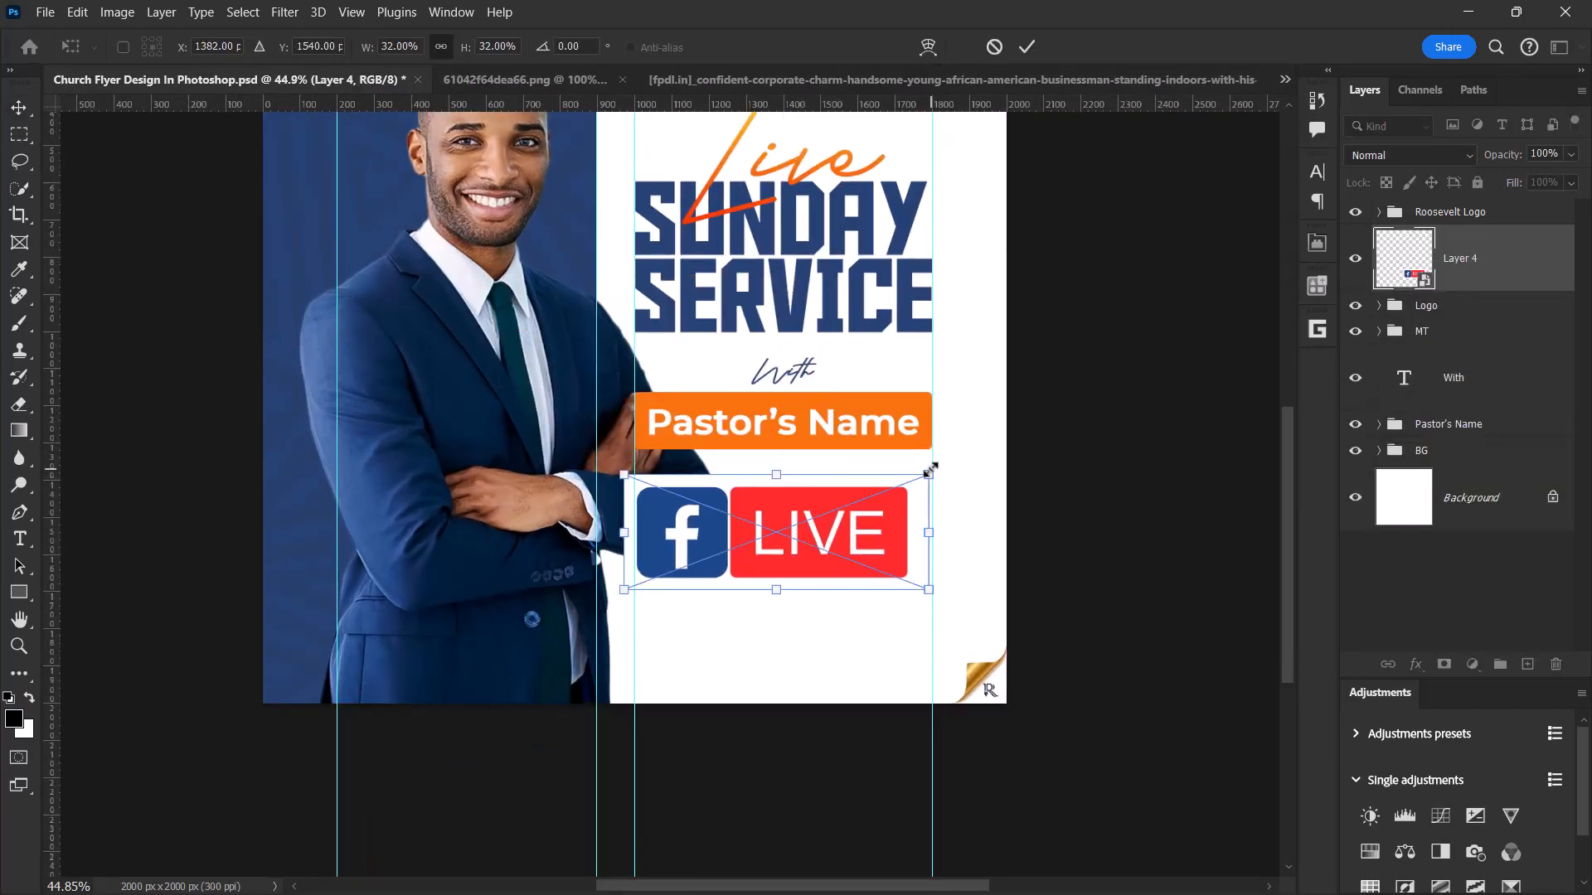
{"action": "left_click_drag", "start_coordinate": [931, 470], "coordinate": [889, 477]}
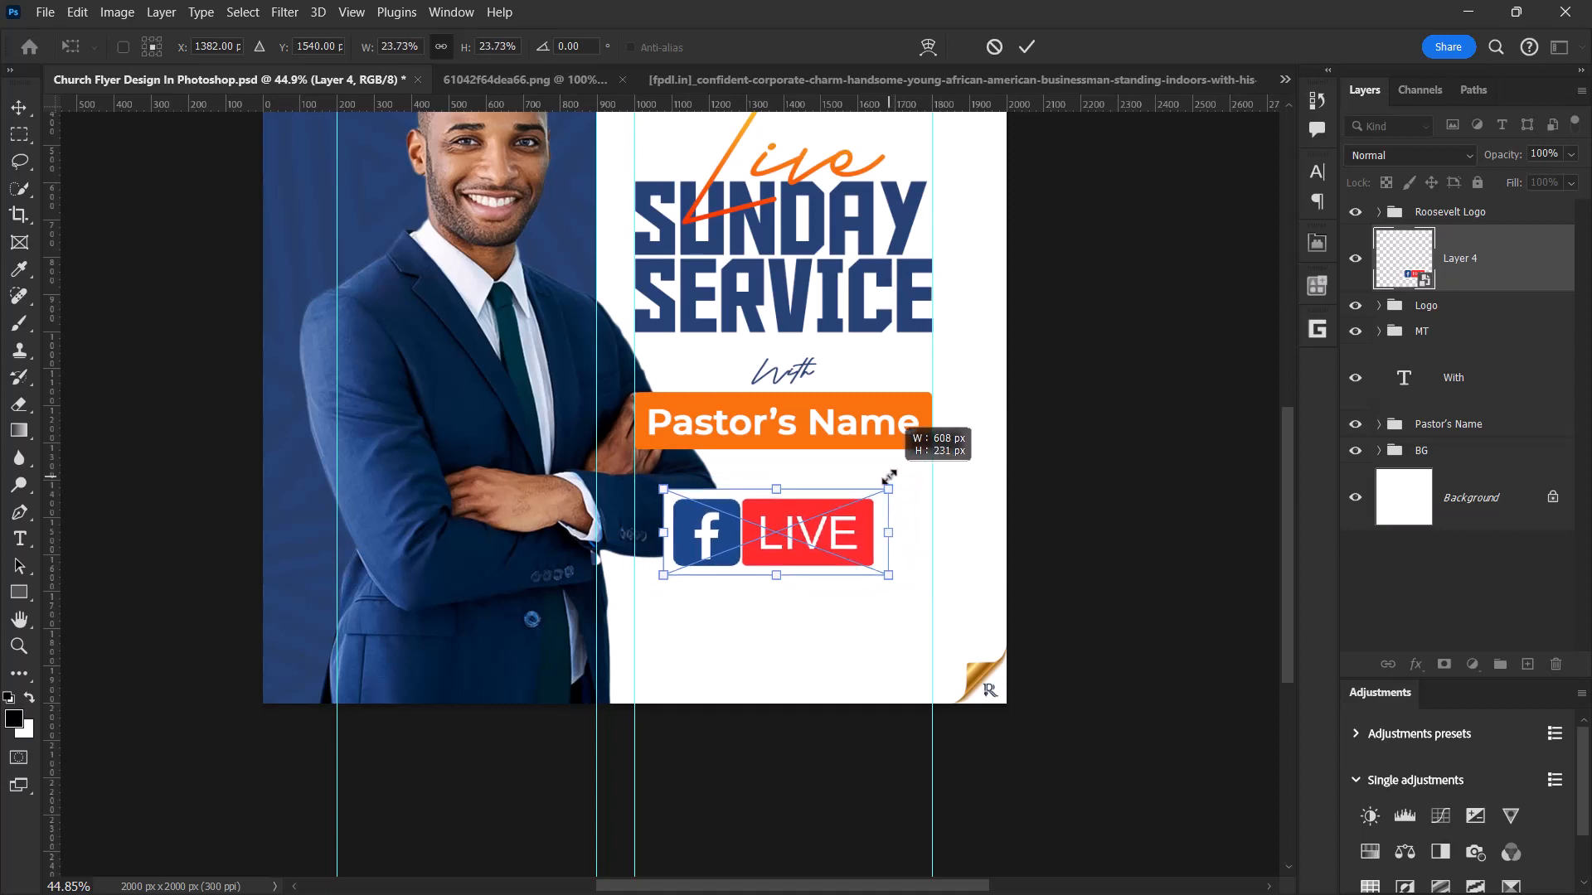
{"action": "scroll", "coordinate": [810, 480], "scroll_direction": "up", "scroll_amount": 1}
{"action": "mouse_move", "coordinate": [797, 514]}
{"action": "left_mouse_down"}
{"action": "mouse_move", "coordinate": [815, 514]}
{"action": "mouse_move", "coordinate": [770, 494]}
{"action": "mouse_move", "coordinate": [780, 523]}
{"action": "left_mouse_up"}
{"action": "scroll", "coordinate": [804, 514], "scroll_direction": "up", "scroll_amount": 3}
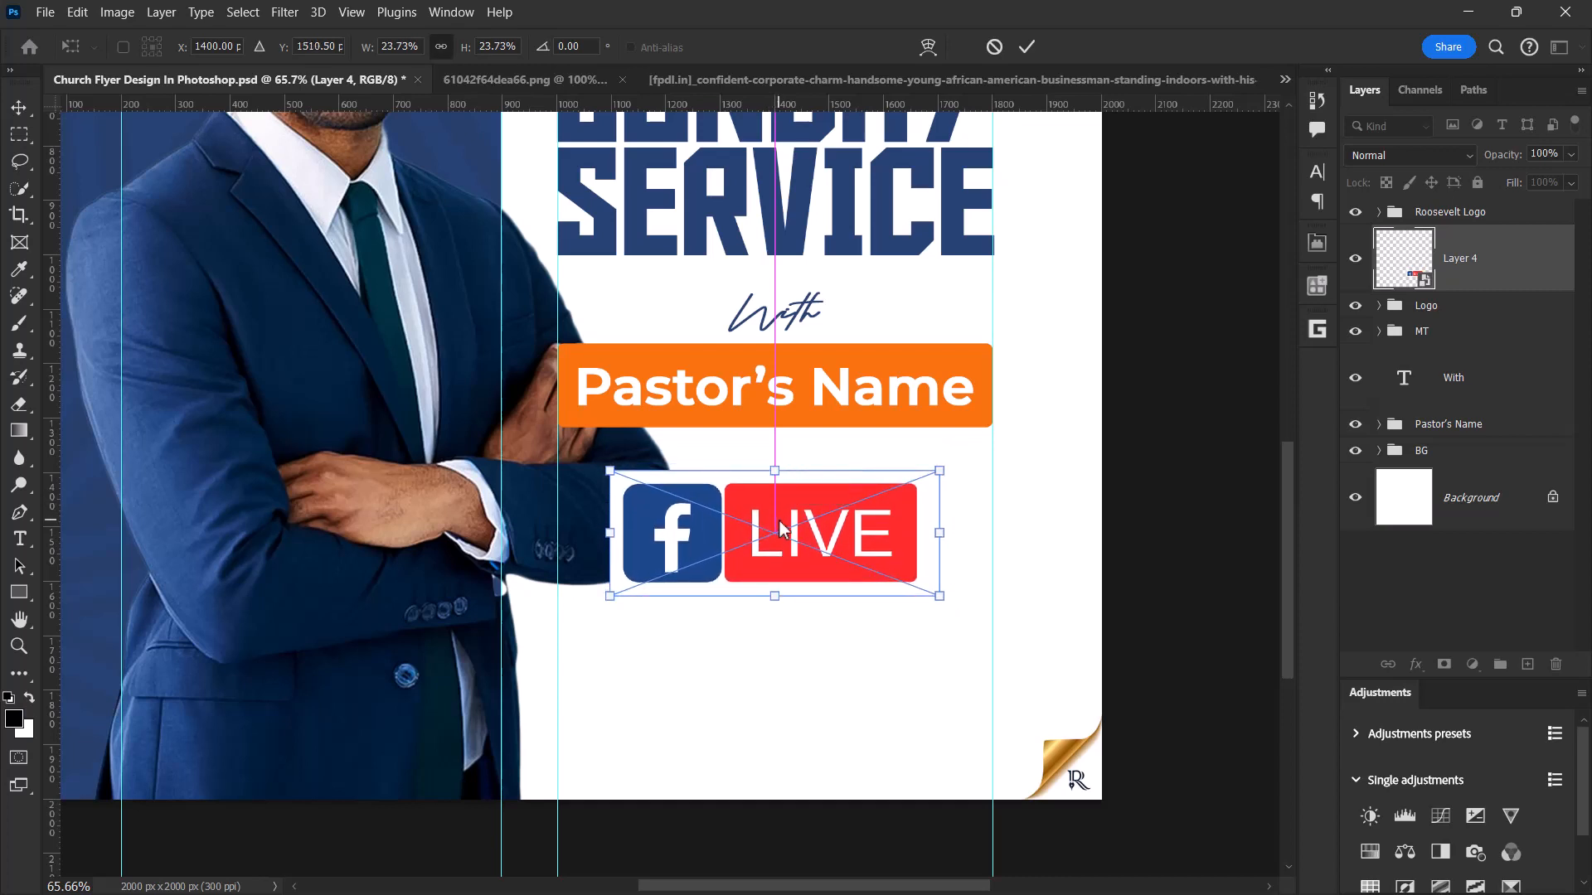
{"action": "left_click", "coordinate": [1026, 46]}
{"action": "scroll", "coordinate": [757, 420], "scroll_direction": "down", "scroll_amount": 5}
{"action": "scroll", "coordinate": [757, 420], "scroll_direction": "up", "scroll_amount": 2}
{"action": "scroll", "coordinate": [757, 423], "scroll_direction": "up", "scroll_amount": 2}
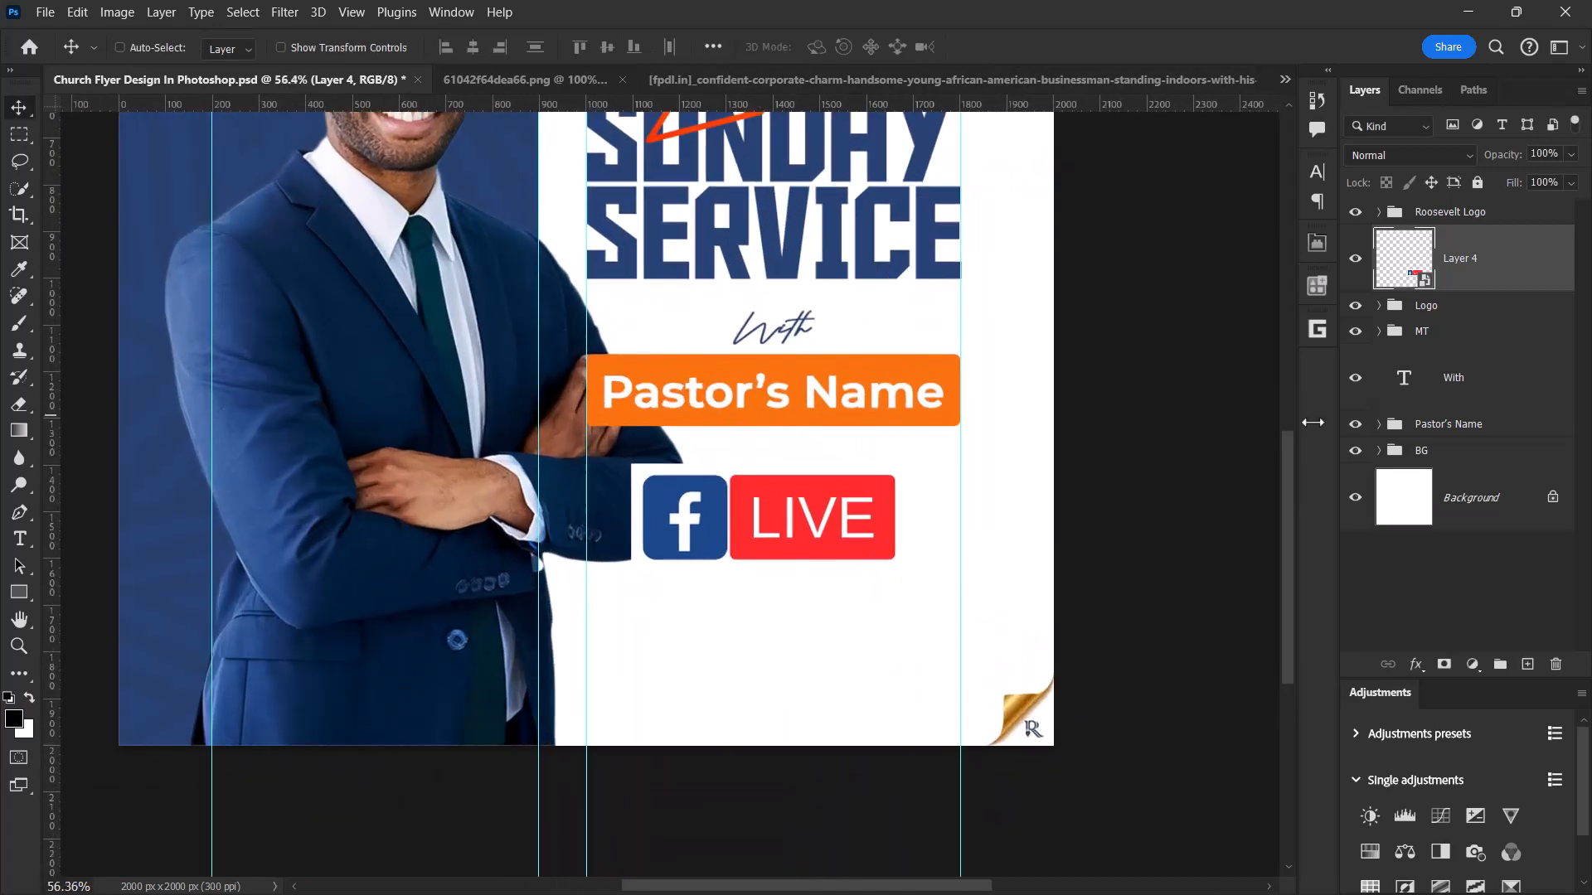
- Move the With text and the Pastor's Name group together slightly down, closer to the Facebook Live badge
{"action": "left_click", "coordinate": [1465, 426]}
{"action": "left_click", "coordinate": [1453, 377], "text": "shift"}
{"action": "scroll", "coordinate": [829, 365], "scroll_direction": "up", "scroll_amount": 1}
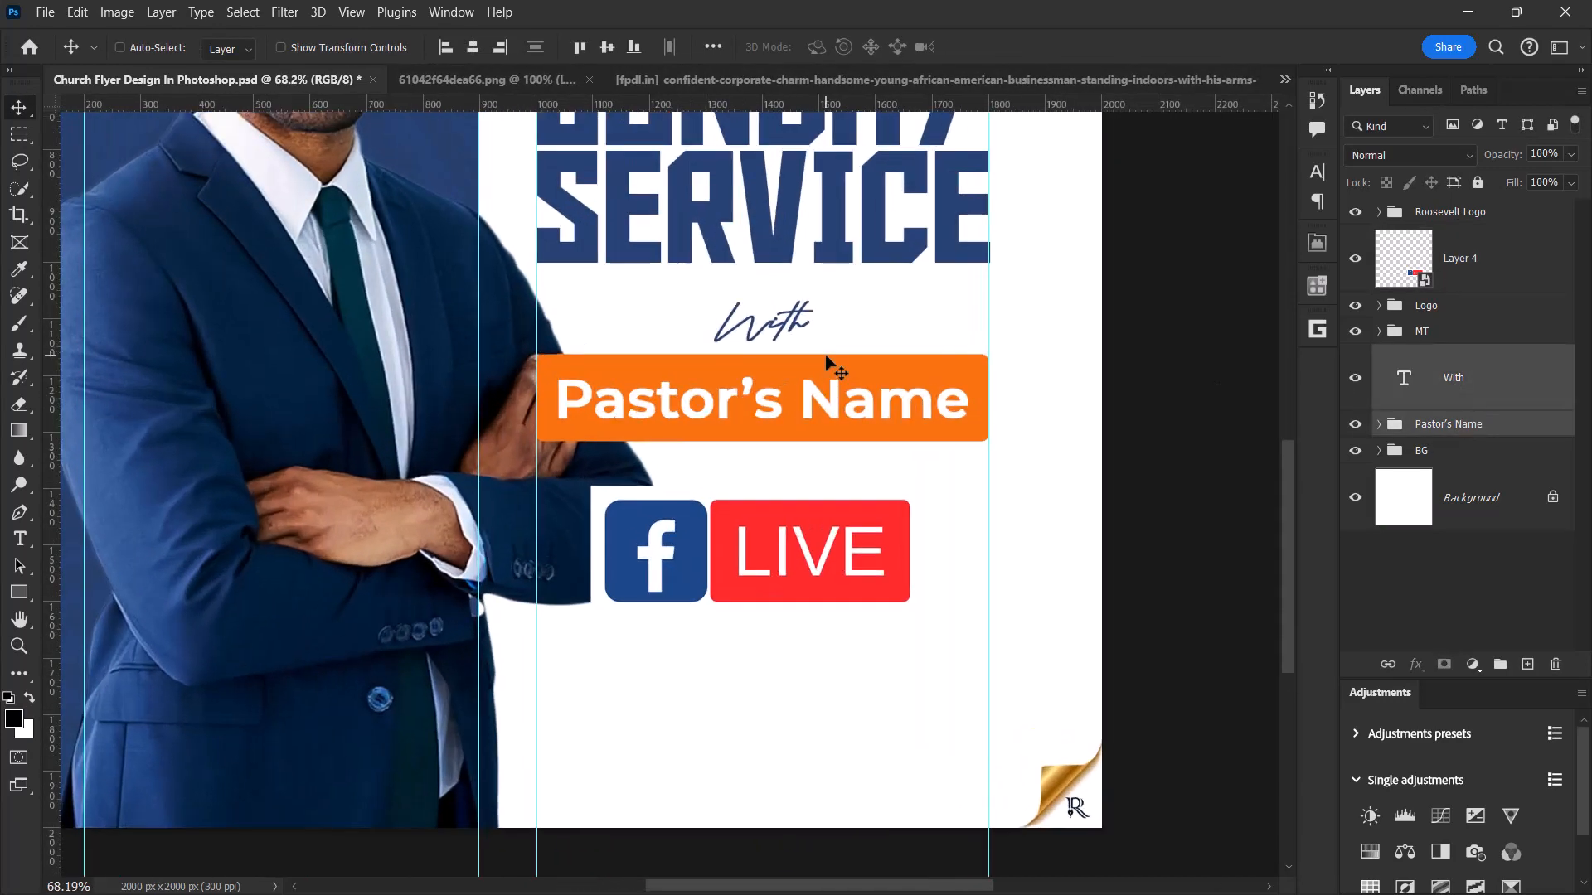
{"action": "scroll", "coordinate": [828, 360], "scroll_direction": "up", "scroll_amount": 1}
{"action": "left_click_drag", "start_coordinate": [798, 360], "coordinate": [793, 381]}
{"action": "scroll", "coordinate": [793, 382], "scroll_direction": "down", "scroll_amount": 4}
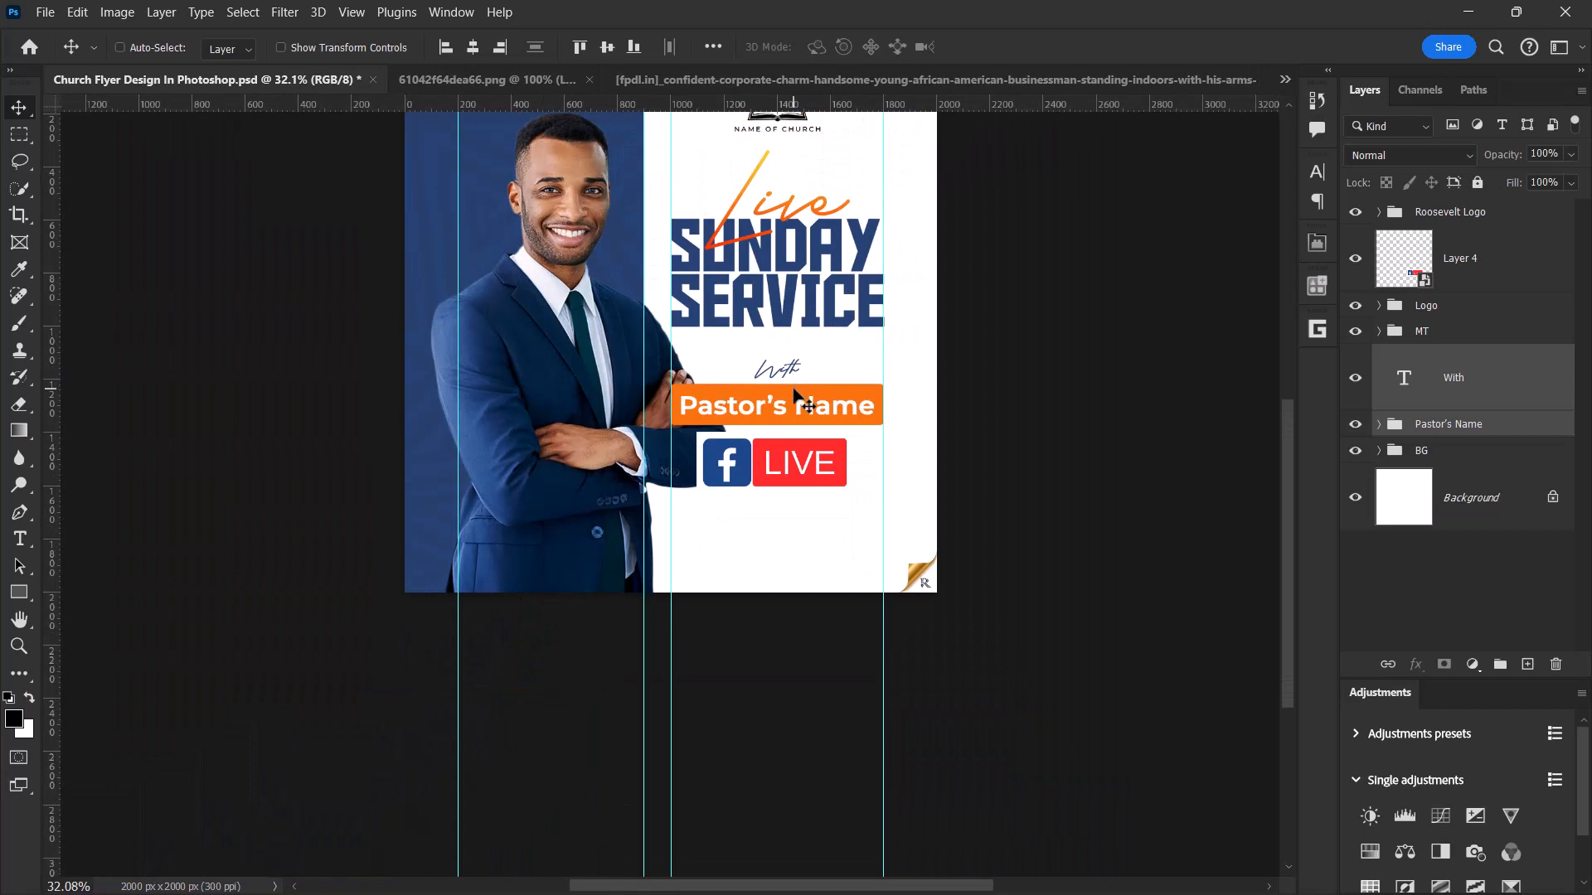
{"action": "scroll", "coordinate": [794, 397], "scroll_direction": "up", "scroll_amount": 1}
{"action": "scroll", "coordinate": [795, 396], "scroll_direction": "down", "scroll_amount": 2}
{"action": "scroll", "coordinate": [771, 331], "scroll_direction": "down", "scroll_amount": 1}
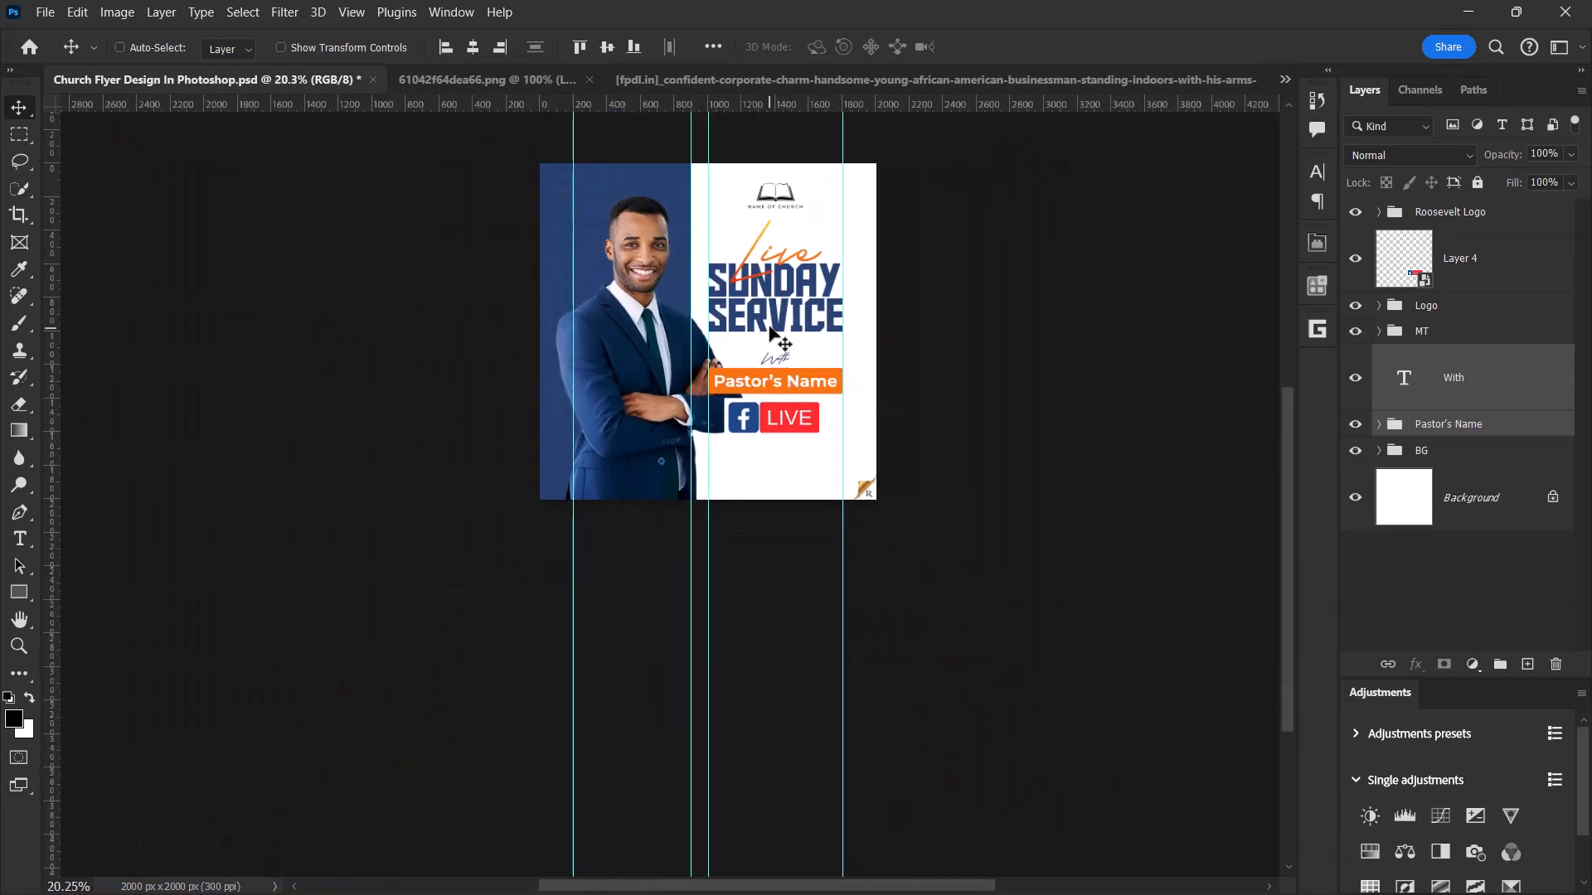
{"action": "scroll", "coordinate": [811, 251], "scroll_direction": "up", "scroll_amount": 1}
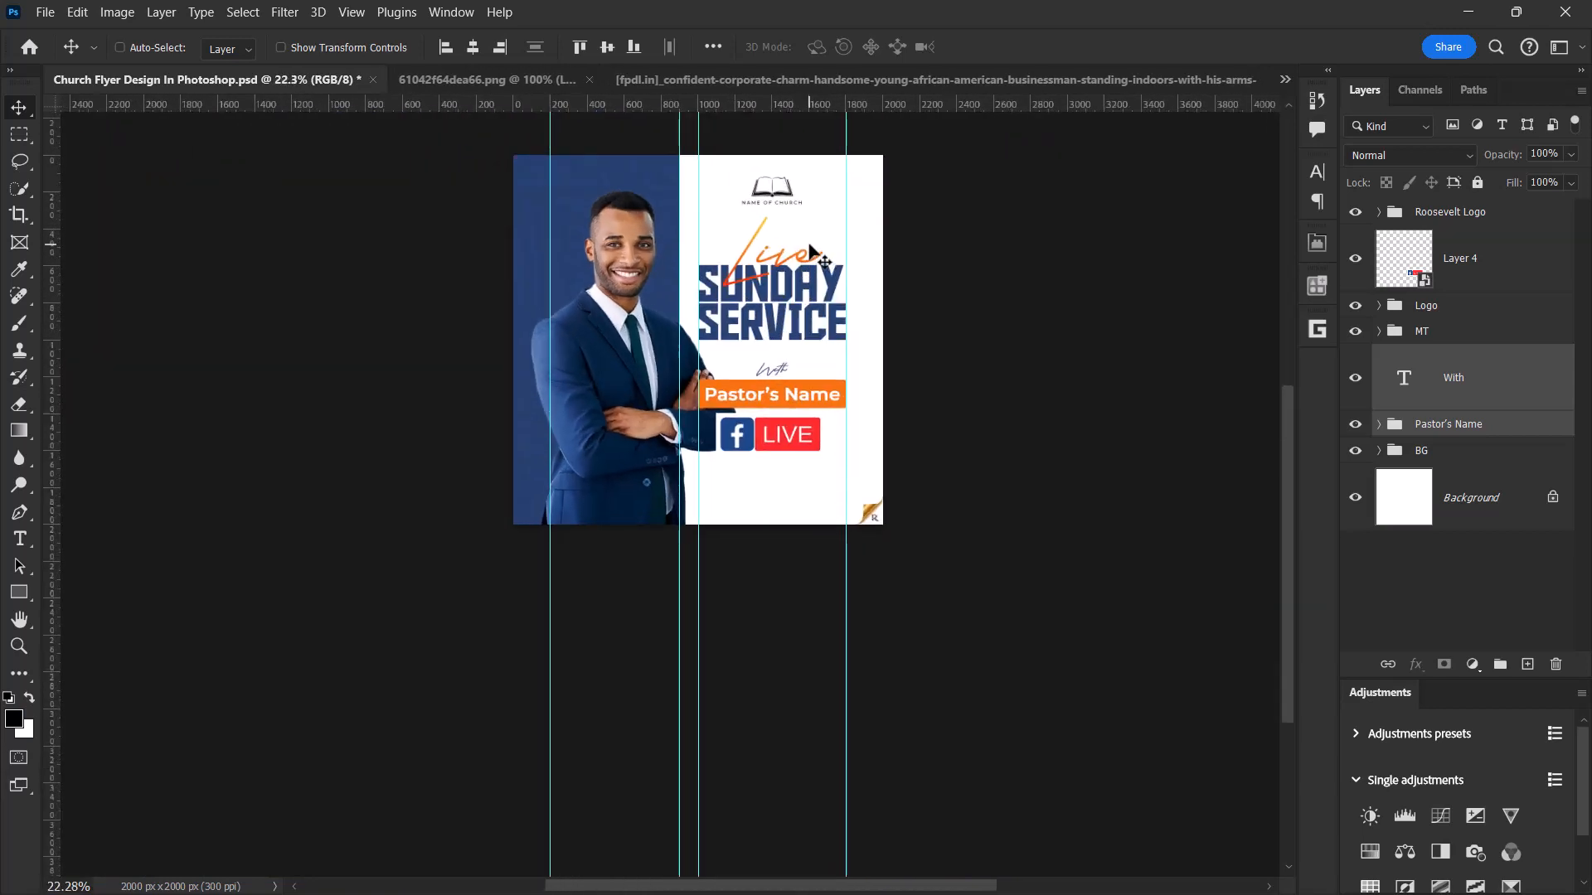
{"action": "scroll", "coordinate": [811, 250], "scroll_direction": "up", "scroll_amount": 2}
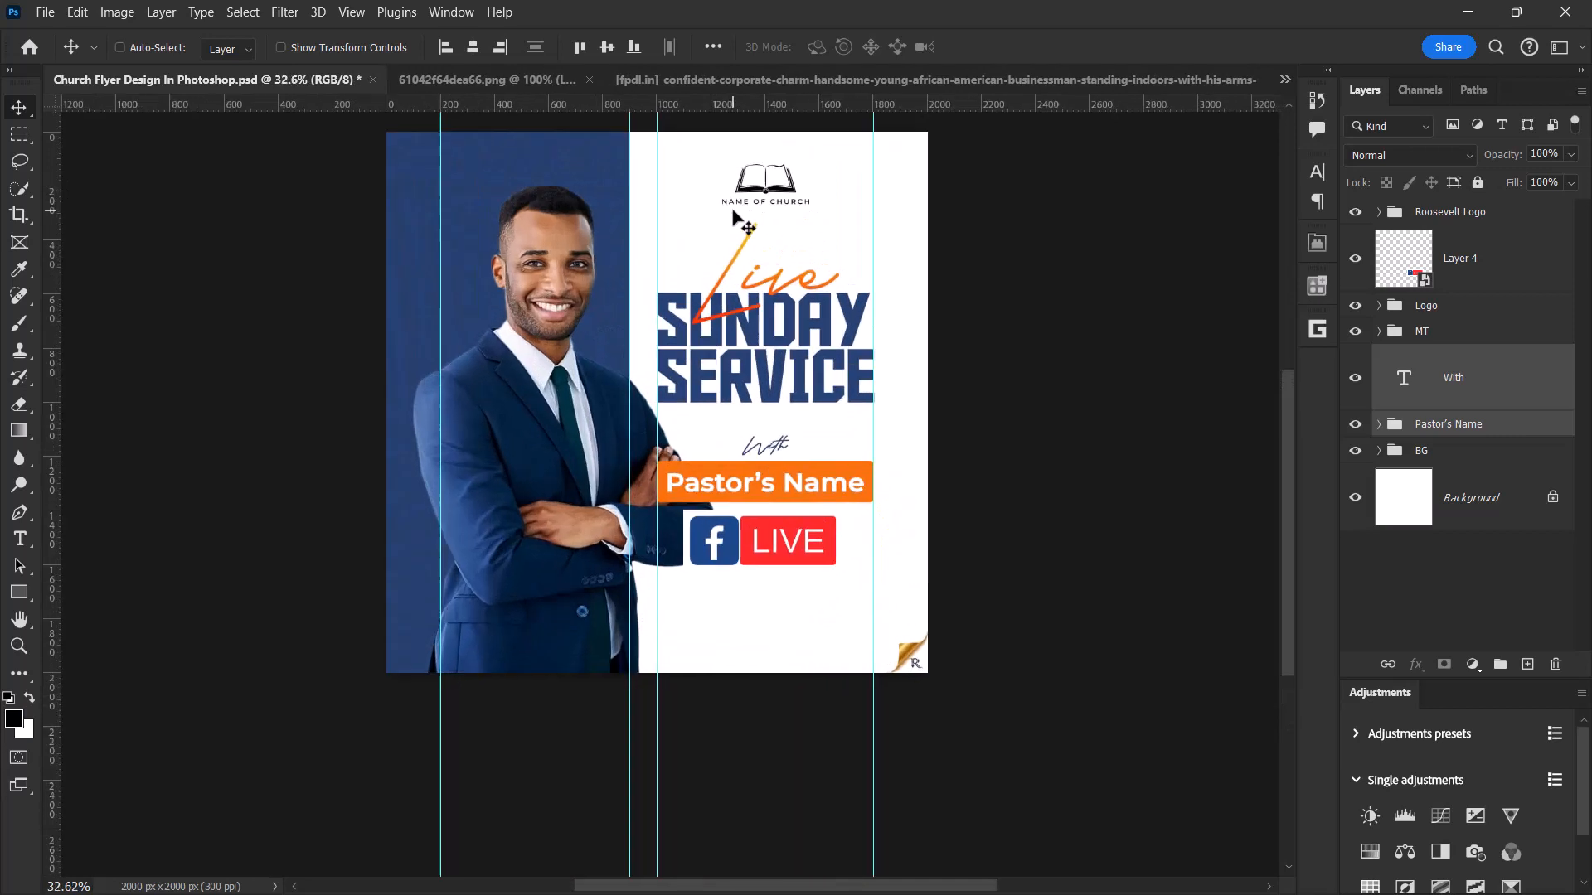
- Scale the businessman cutout in the BG group down slightly and shift it a little left
{"action": "left_click", "coordinate": [1377, 452]}
{"action": "left_click", "coordinate": [1509, 498]}
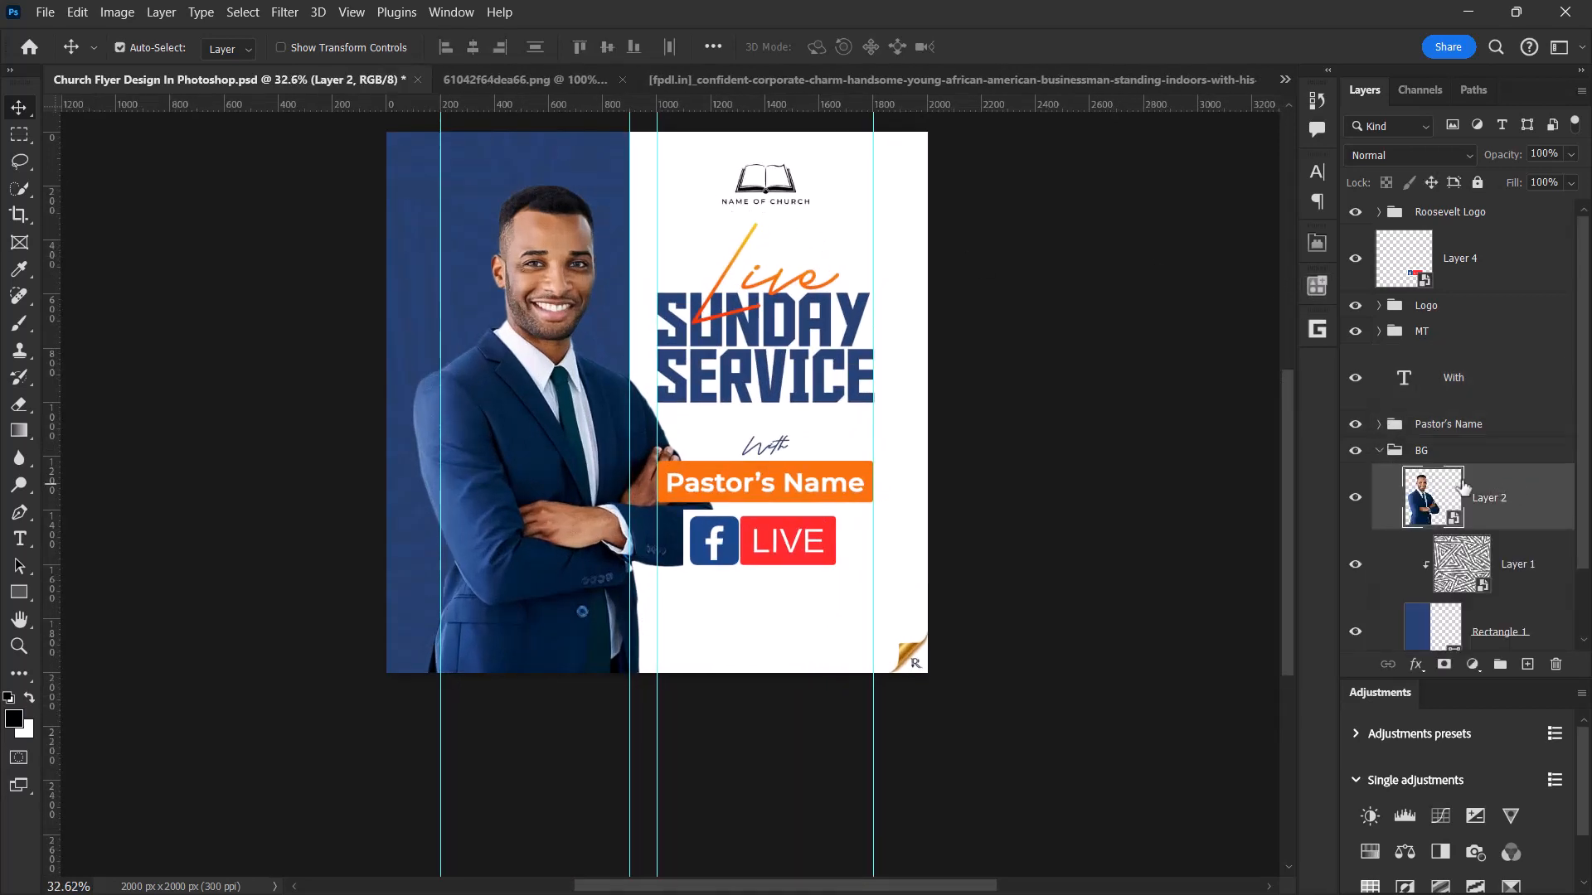
{"action": "key", "text": "ctrl+t"}
{"action": "left_click_drag", "start_coordinate": [718, 182], "coordinate": [704, 183]}
{"action": "key", "text": "Return"}
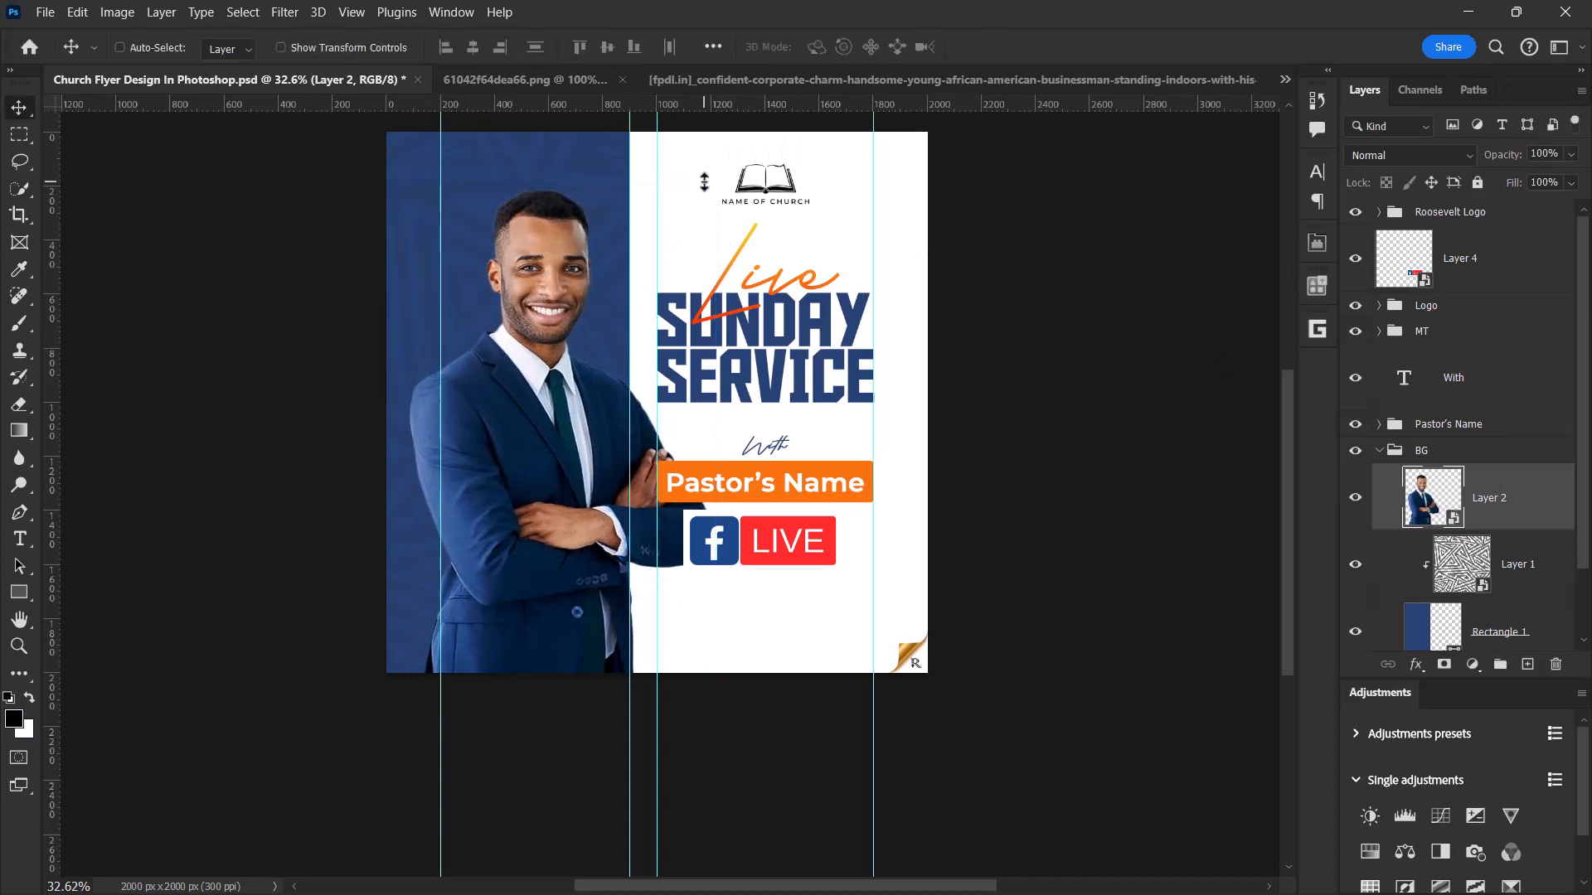
{"action": "scroll", "coordinate": [621, 156], "scroll_direction": "up", "scroll_amount": 2}
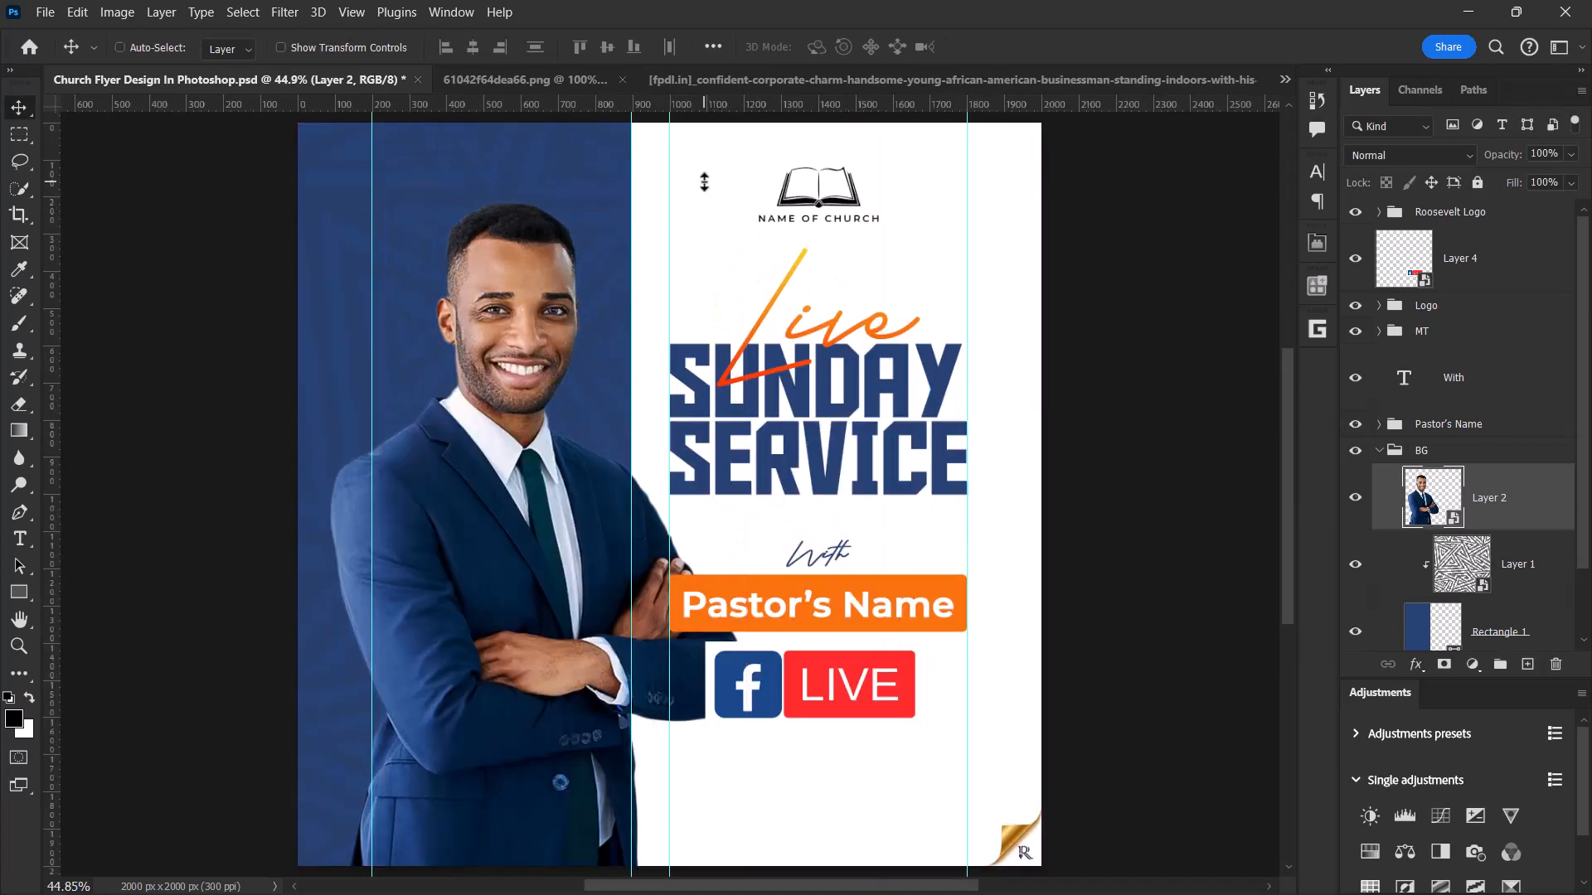
{"action": "left_click", "coordinate": [1380, 452]}
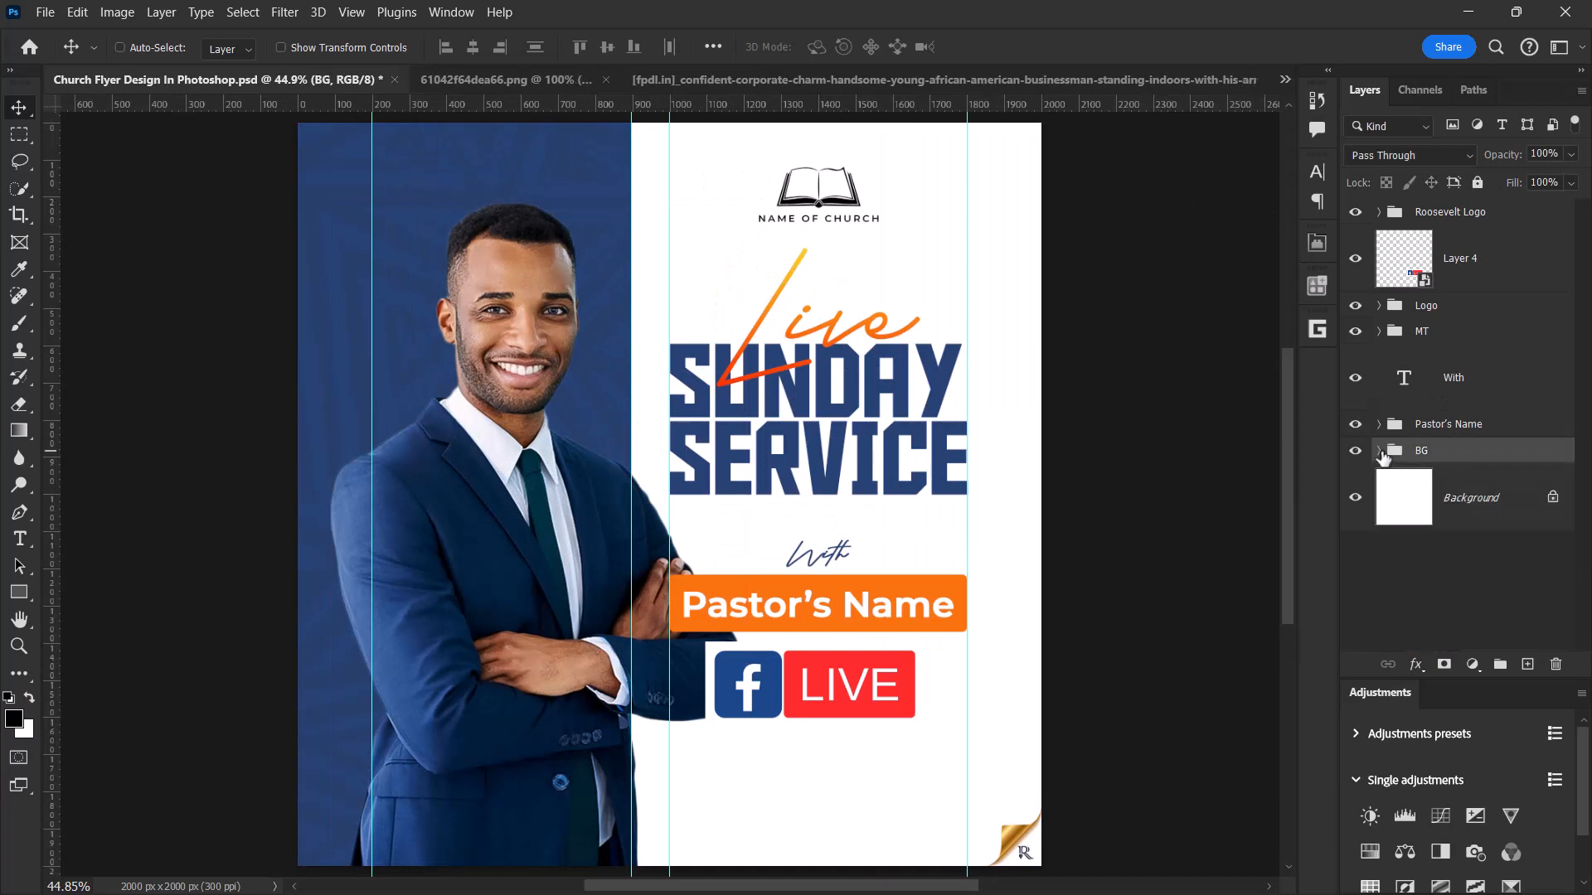
- Move the MT title group slightly down and scale the church Logo group to 106.76%
{"action": "left_click", "coordinate": [1432, 333]}
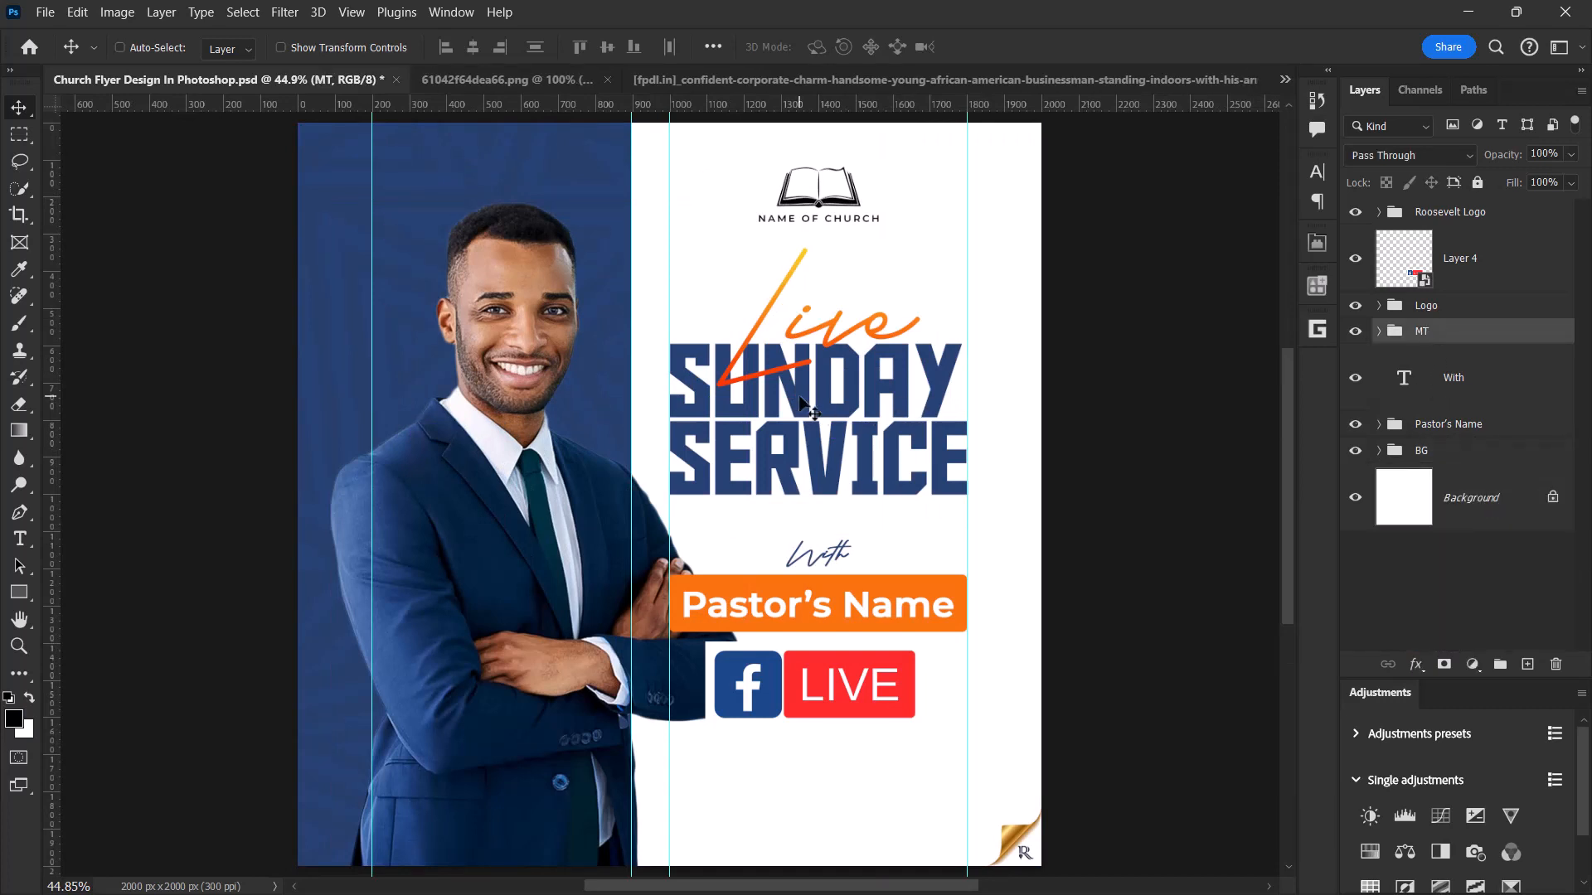
{"action": "left_click_drag", "start_coordinate": [803, 400], "coordinate": [801, 409]}
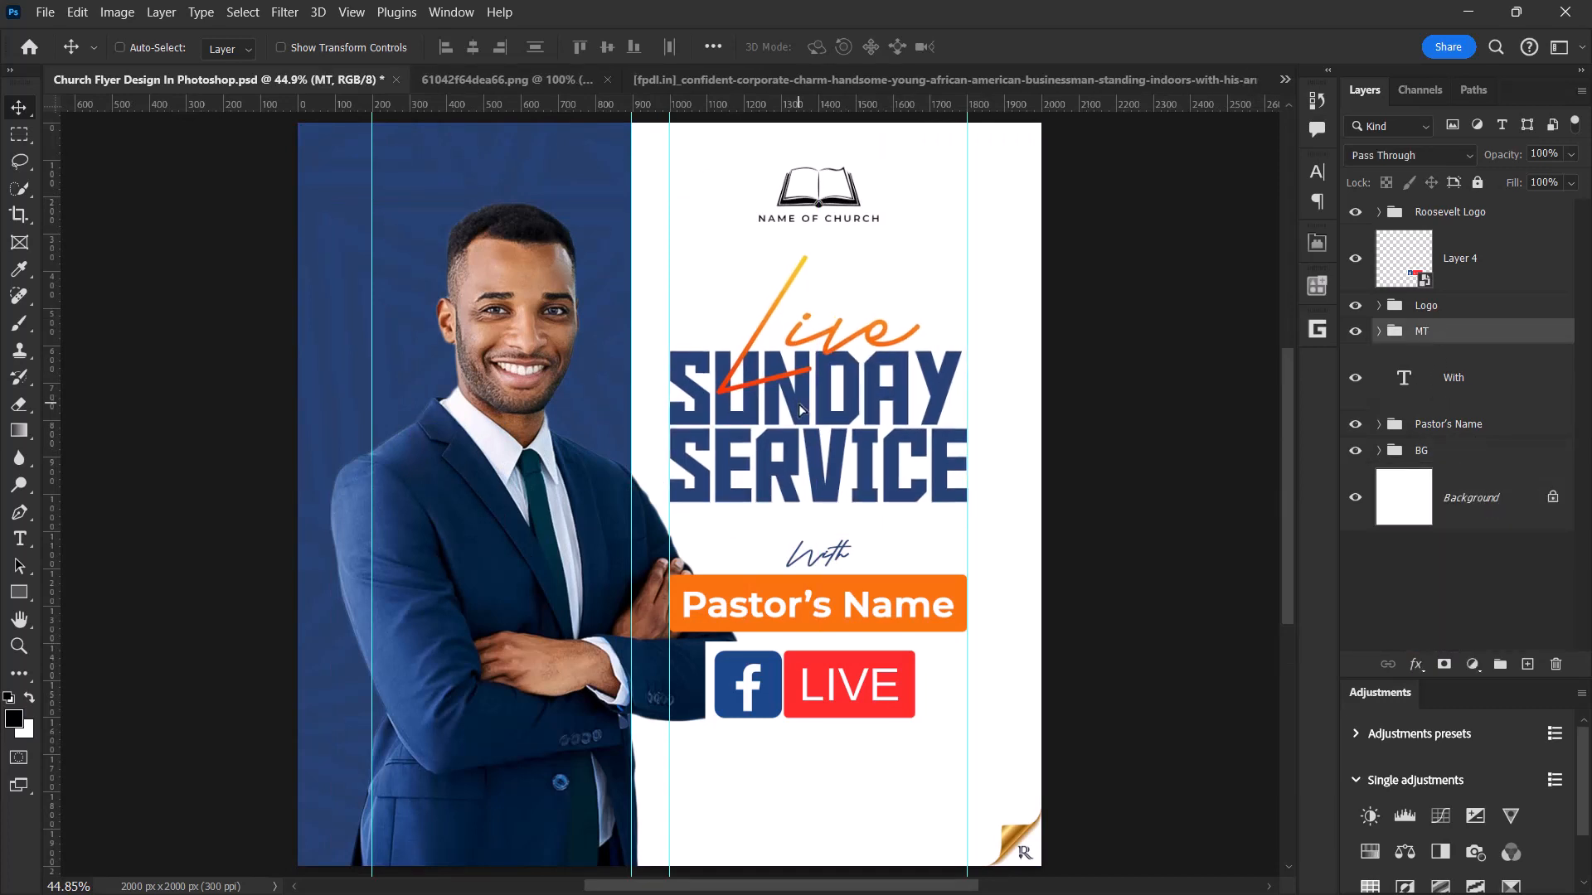
{"action": "left_click", "coordinate": [1438, 311]}
{"action": "key", "text": "ctrl+t"}
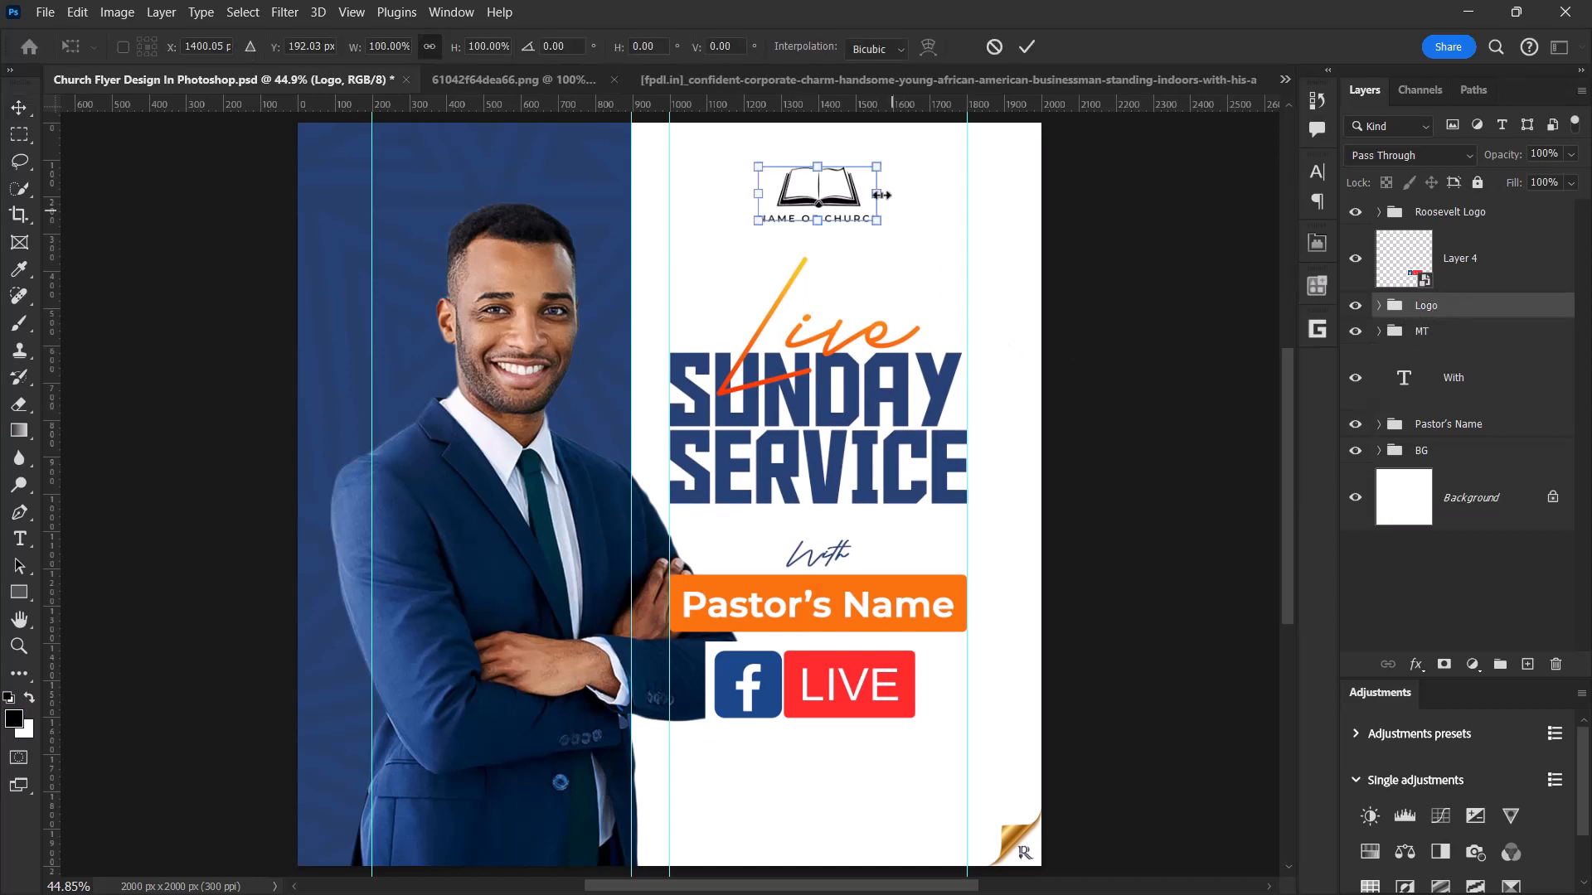
{"action": "left_click_drag", "start_coordinate": [877, 161], "coordinate": [884, 156]}
{"action": "left_click", "coordinate": [1026, 47]}
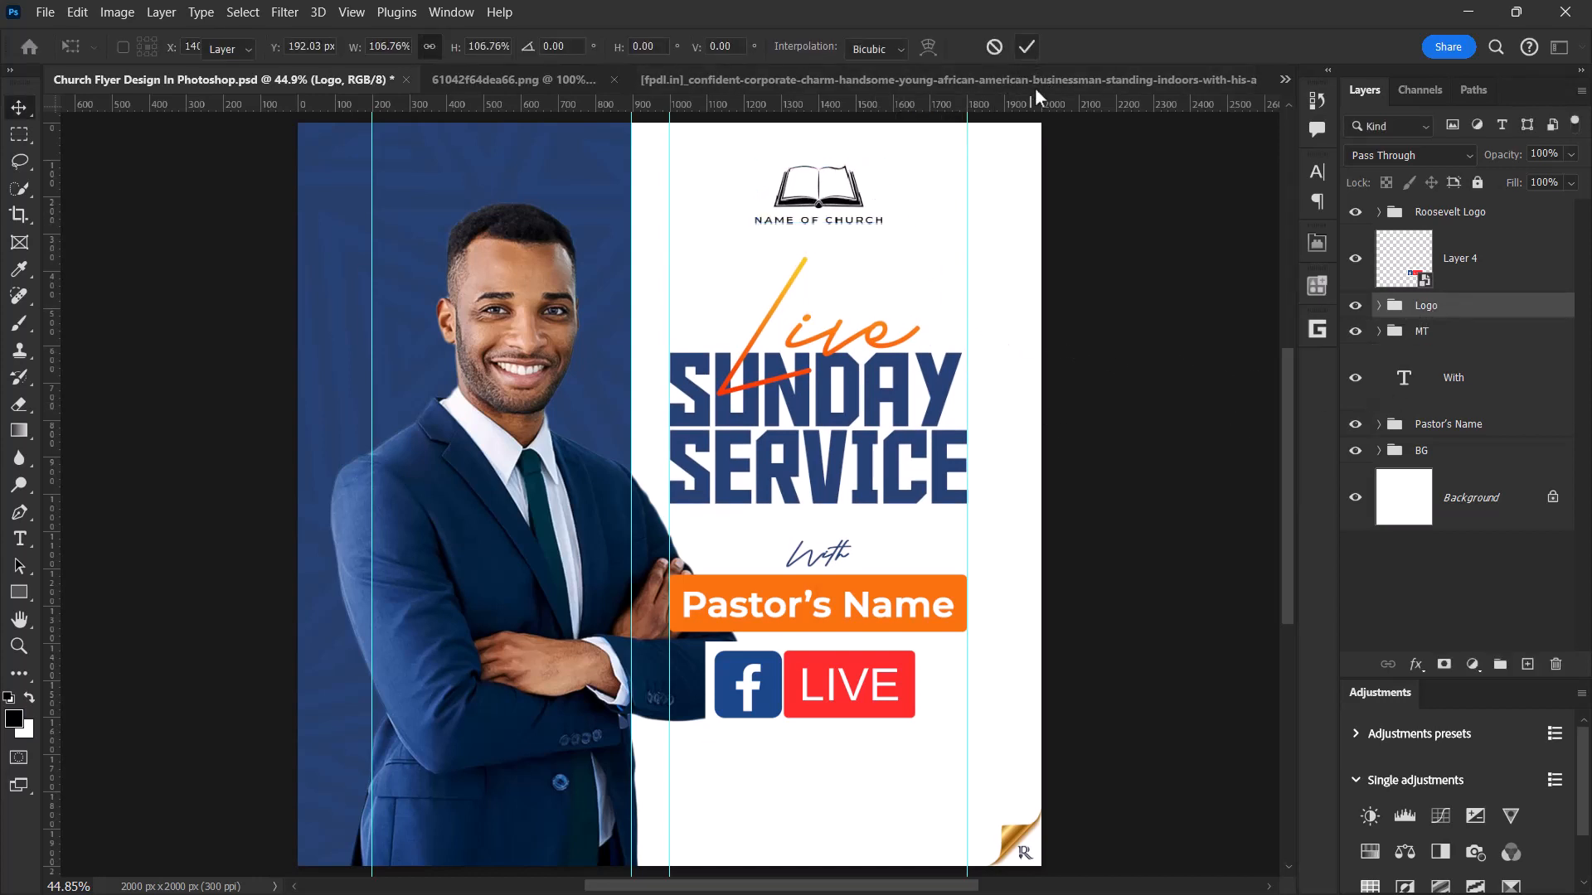
- Reorder the Facebook Live image layer so it sits between the Pastor's Name and BG groups
{"action": "left_click_drag", "start_coordinate": [1457, 275], "coordinate": [1470, 440]}
{"action": "scroll", "coordinate": [966, 498], "scroll_direction": "down", "scroll_amount": 3}
{"action": "scroll", "coordinate": [721, 558], "scroll_direction": "up", "scroll_amount": 2}
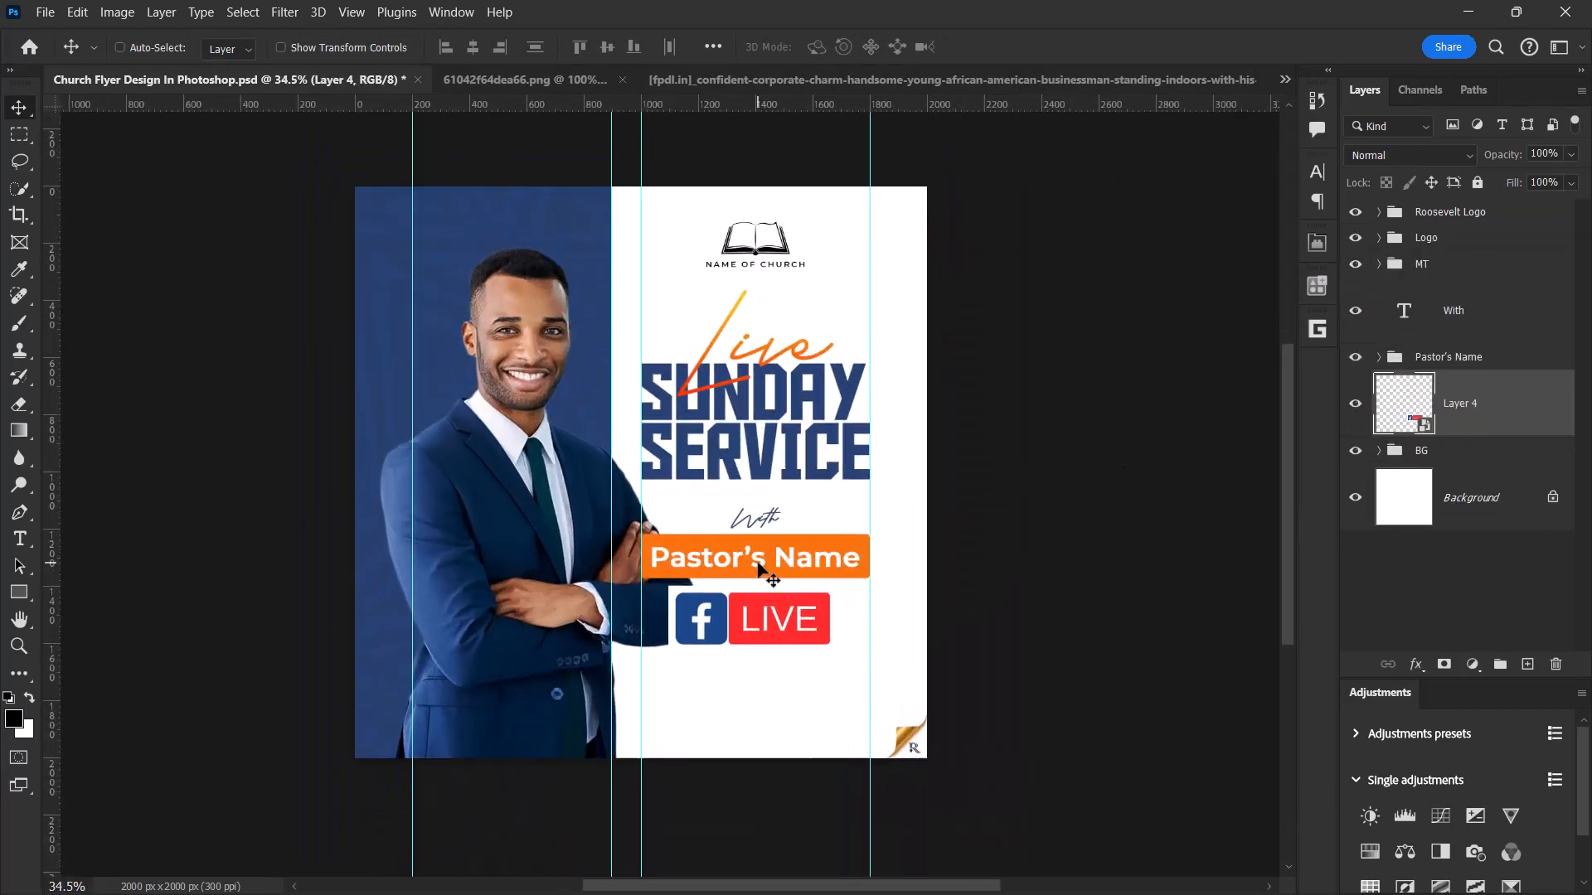
{"action": "scroll", "coordinate": [759, 568], "scroll_direction": "up", "scroll_amount": 1}
{"action": "scroll", "coordinate": [756, 565], "scroll_direction": "up", "scroll_amount": 2}
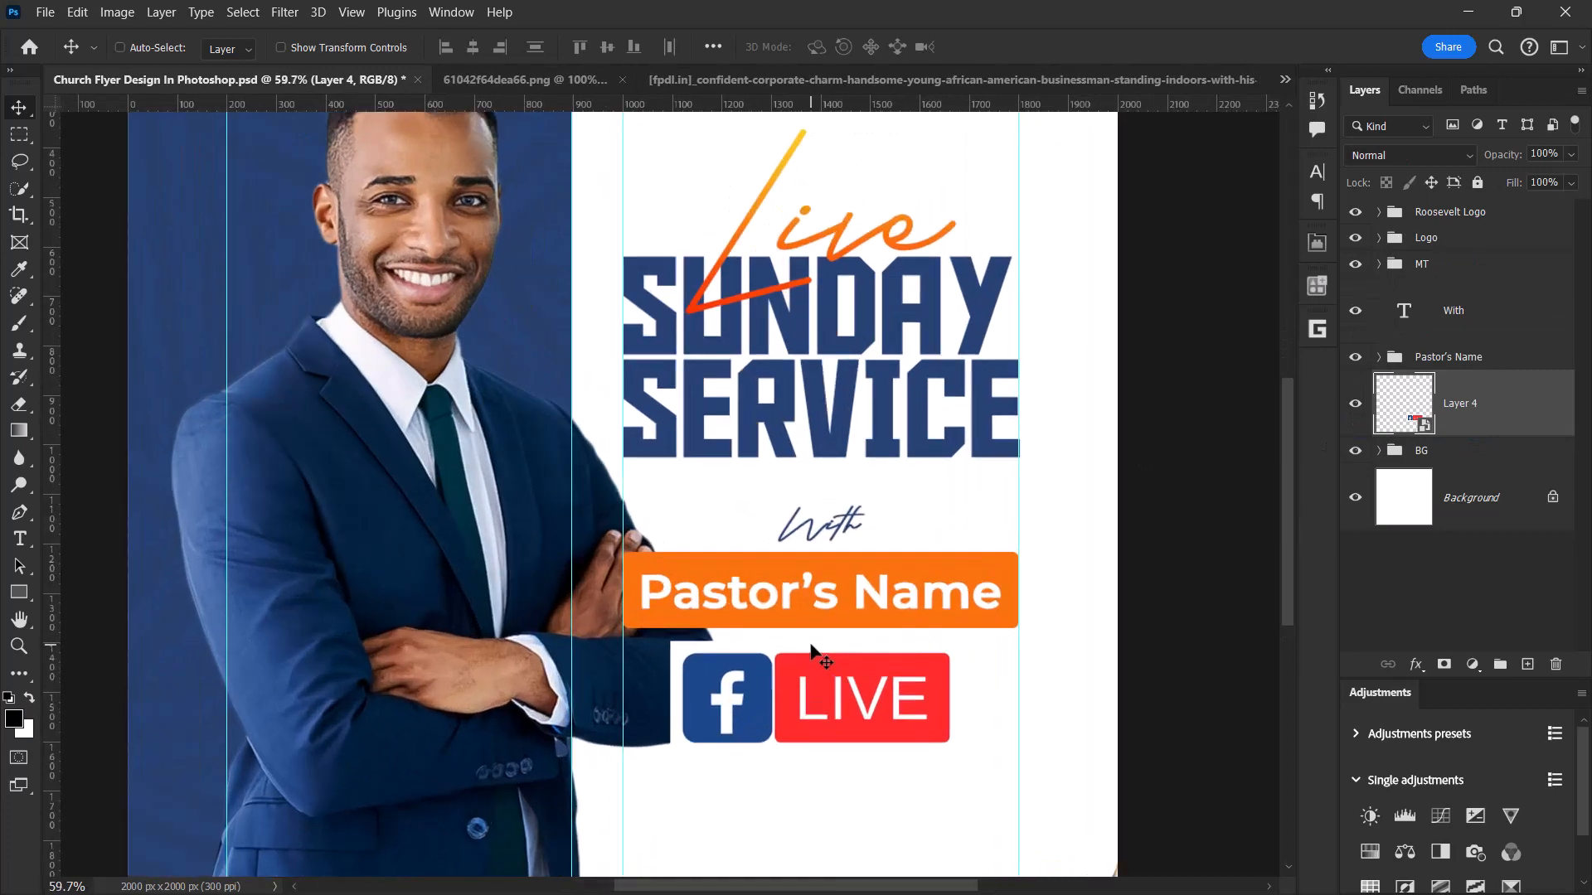
{"action": "left_click_drag", "start_coordinate": [758, 492], "coordinate": [759, 480]}
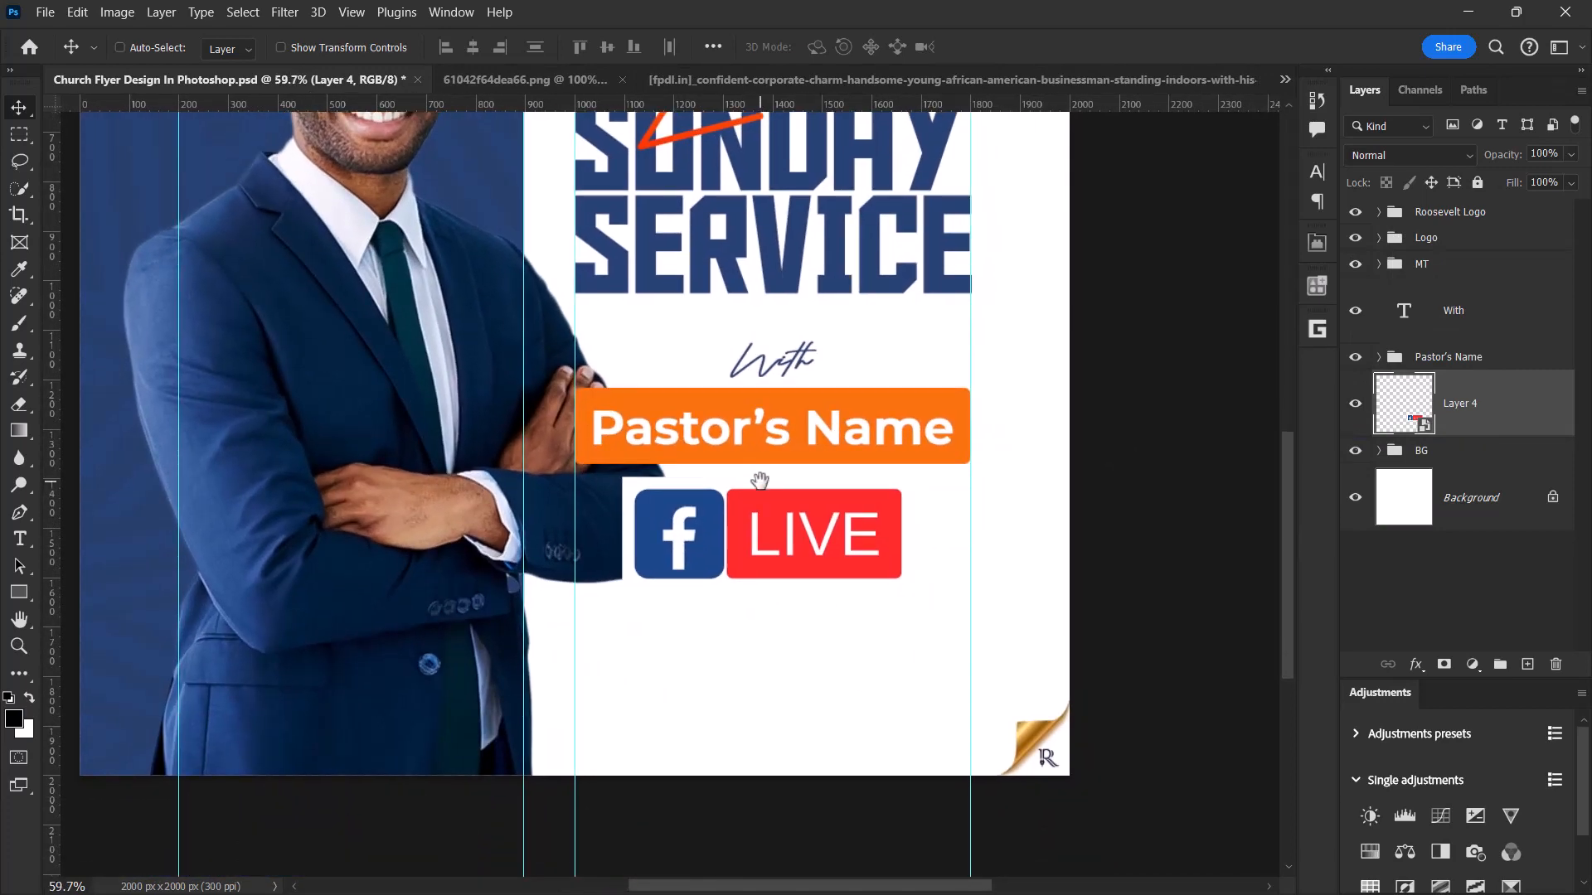
- Add an "@" text layer above the BG group, below the Facebook Live badge, and scale it to about 640%
{"action": "left_click", "coordinate": [1444, 454]}
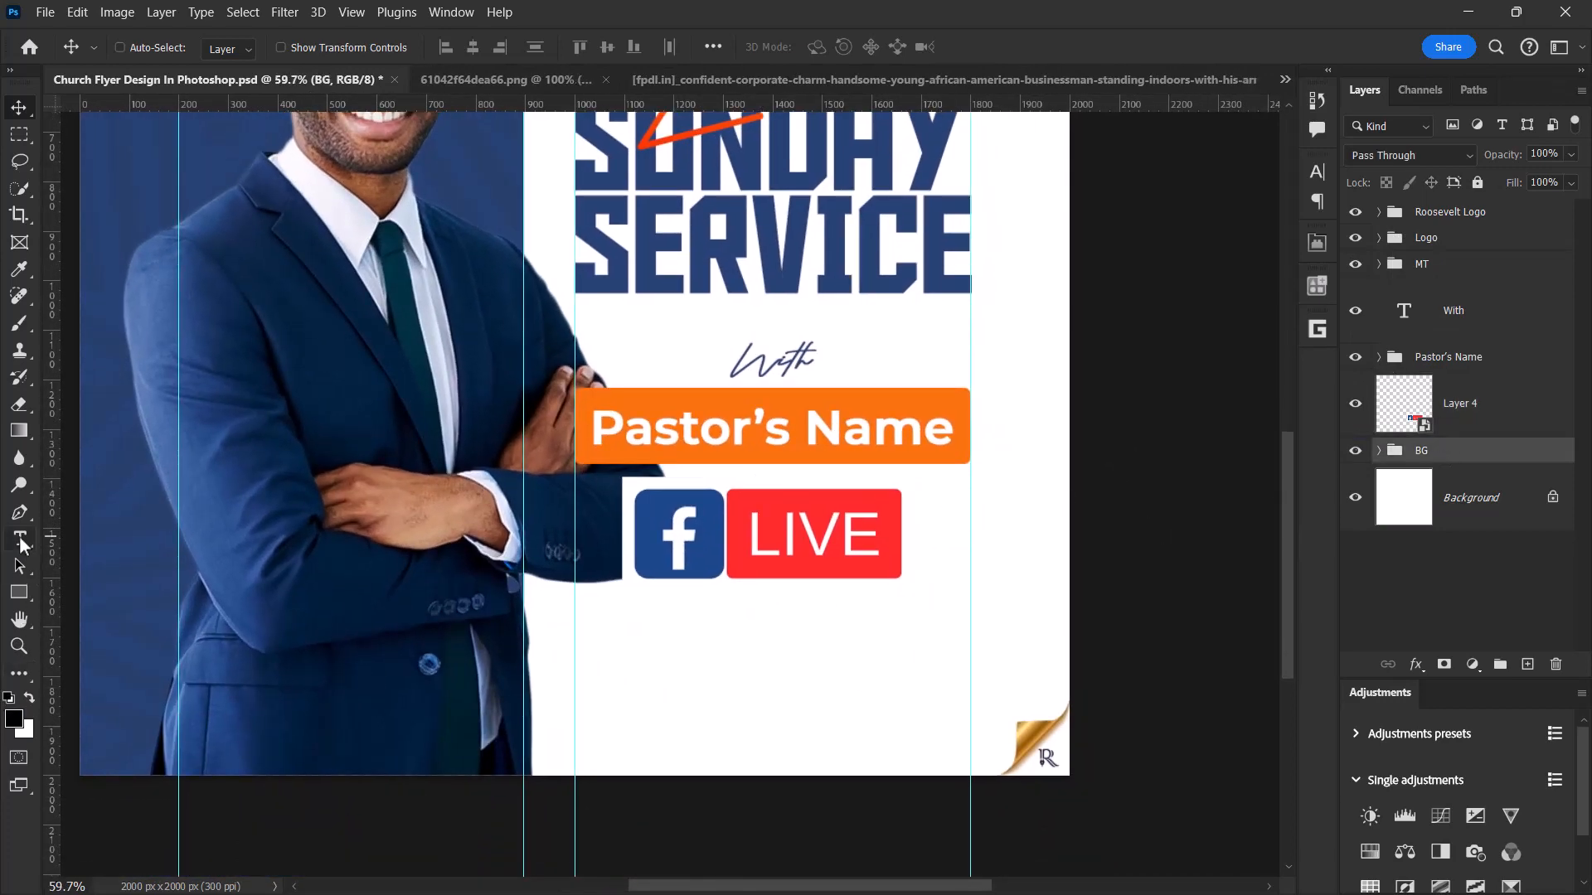
{"action": "left_click", "coordinate": [20, 539]}
{"action": "left_click", "coordinate": [627, 632]}
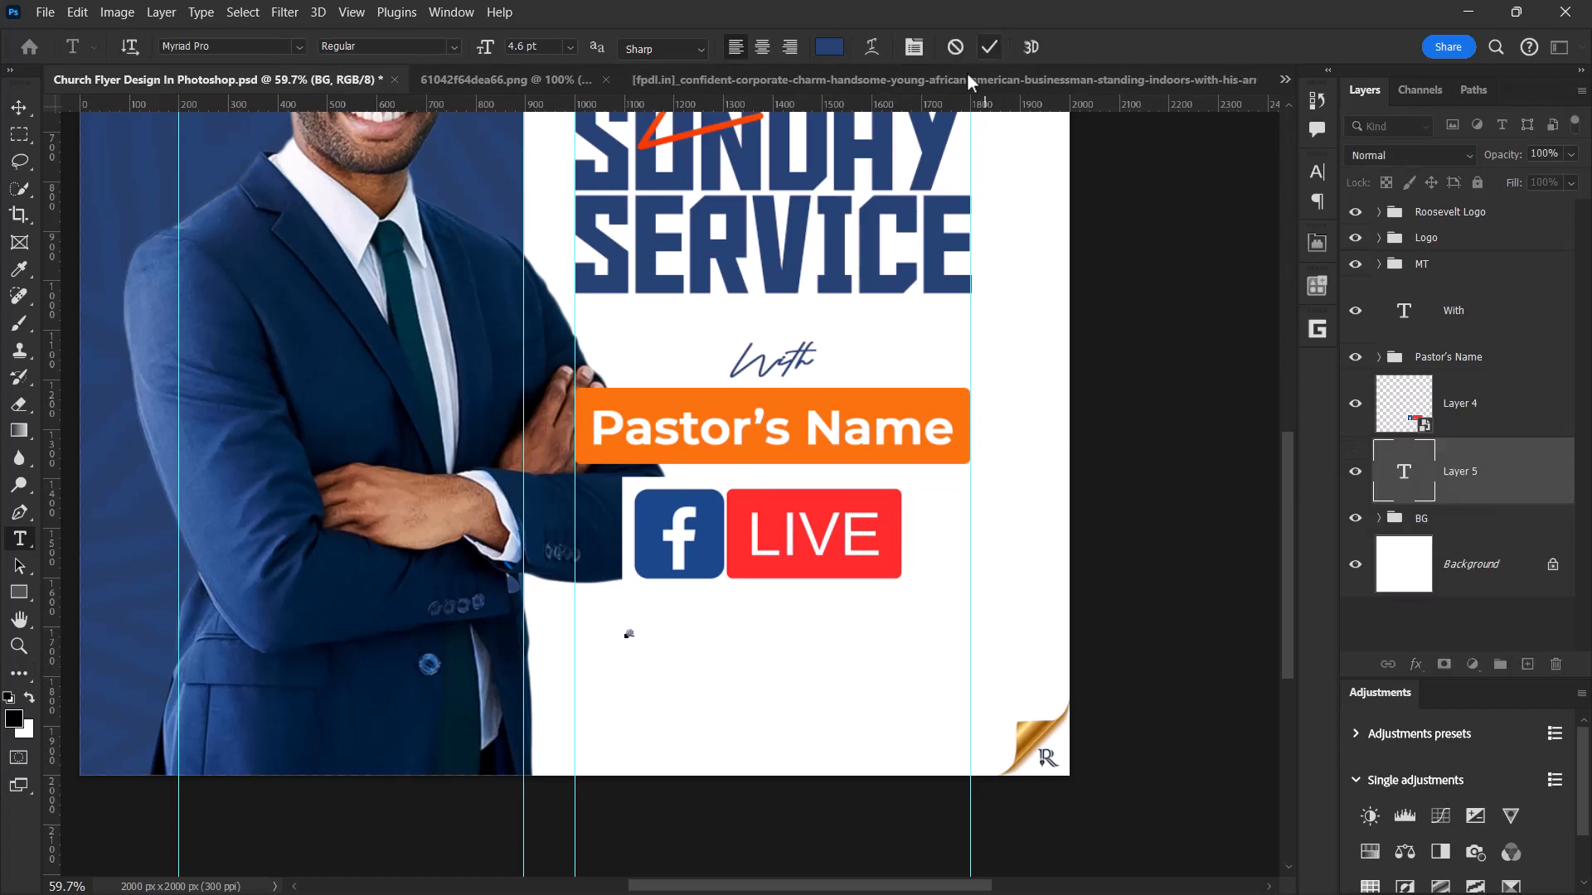
{"action": "type", "text": "@"}
{"action": "key", "text": "ctrl+Return"}
{"action": "key", "text": "ctrl+t"}
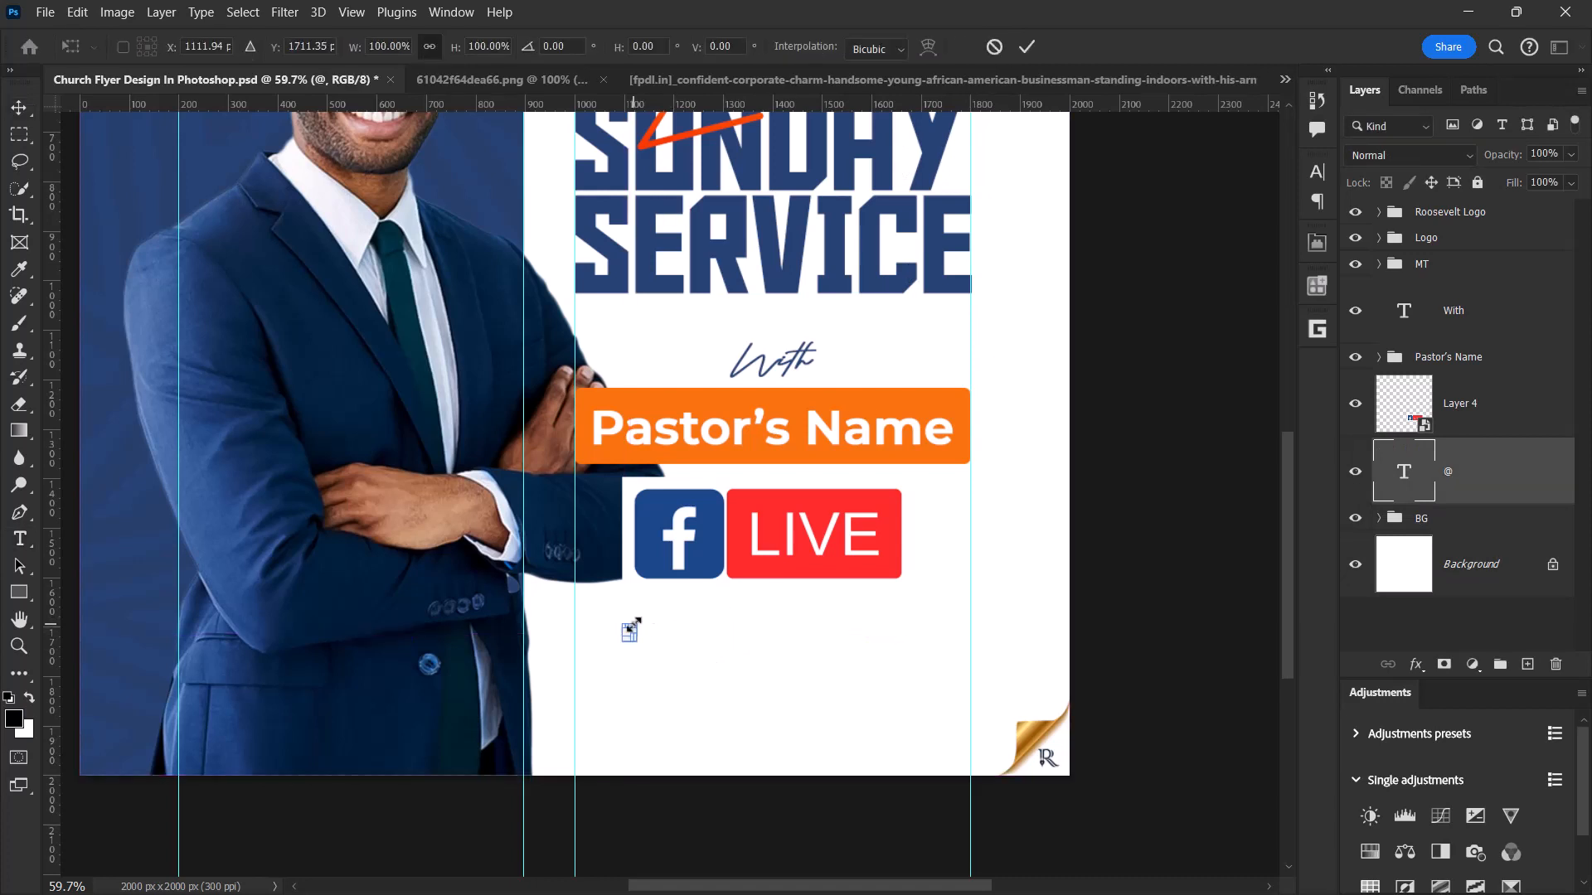
{"action": "left_click_drag", "start_coordinate": [635, 622], "coordinate": [654, 598]}
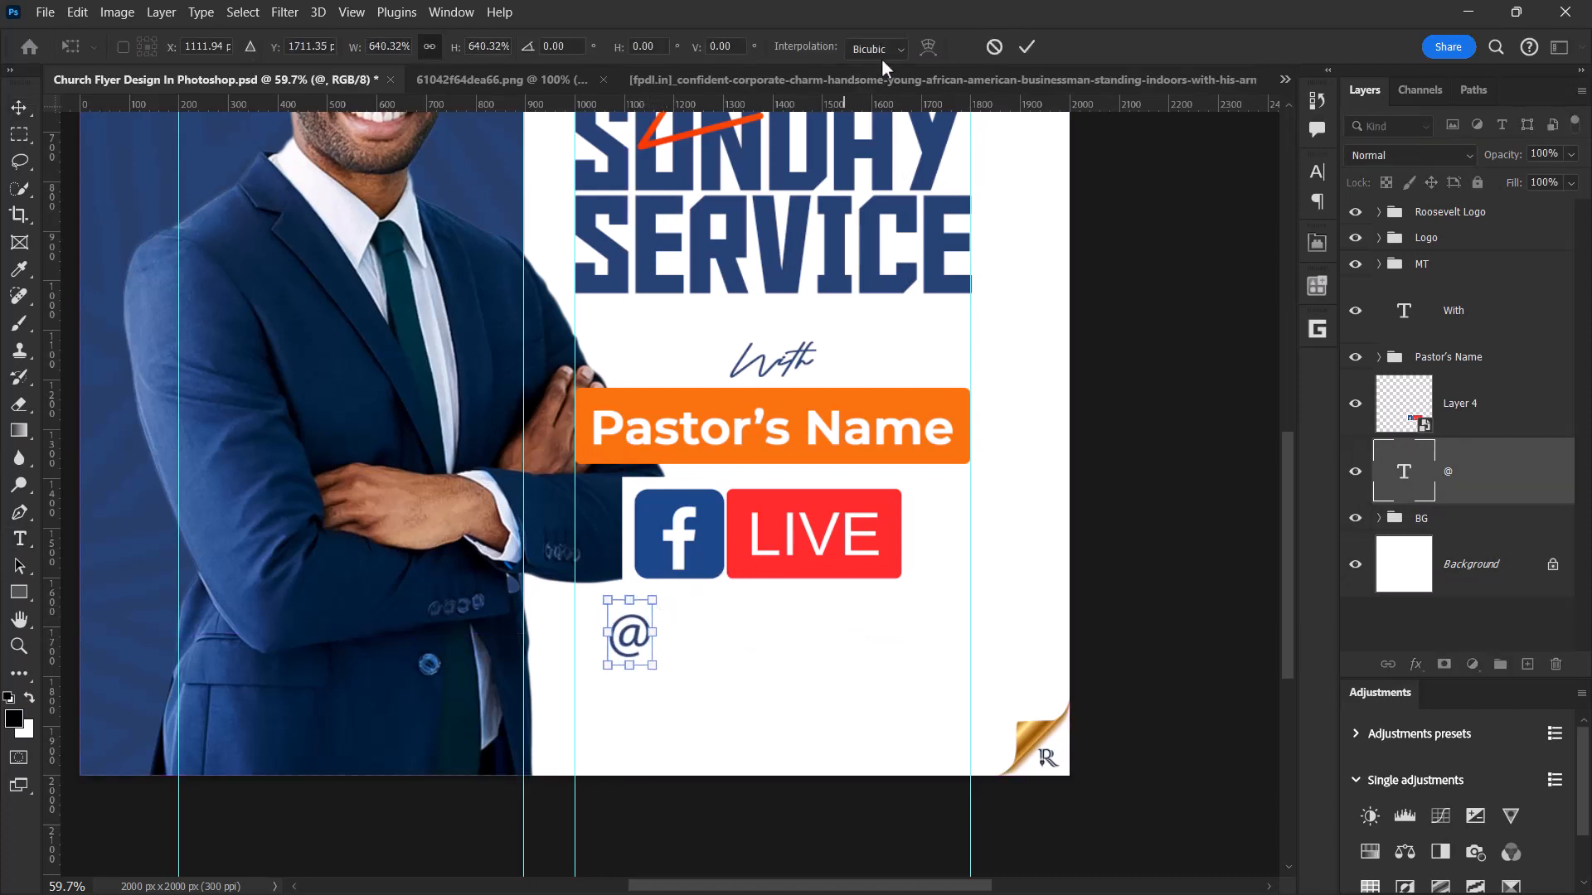
{"action": "left_click", "coordinate": [1022, 48]}
{"action": "key", "text": "t"}
{"action": "left_click", "coordinate": [647, 628]}
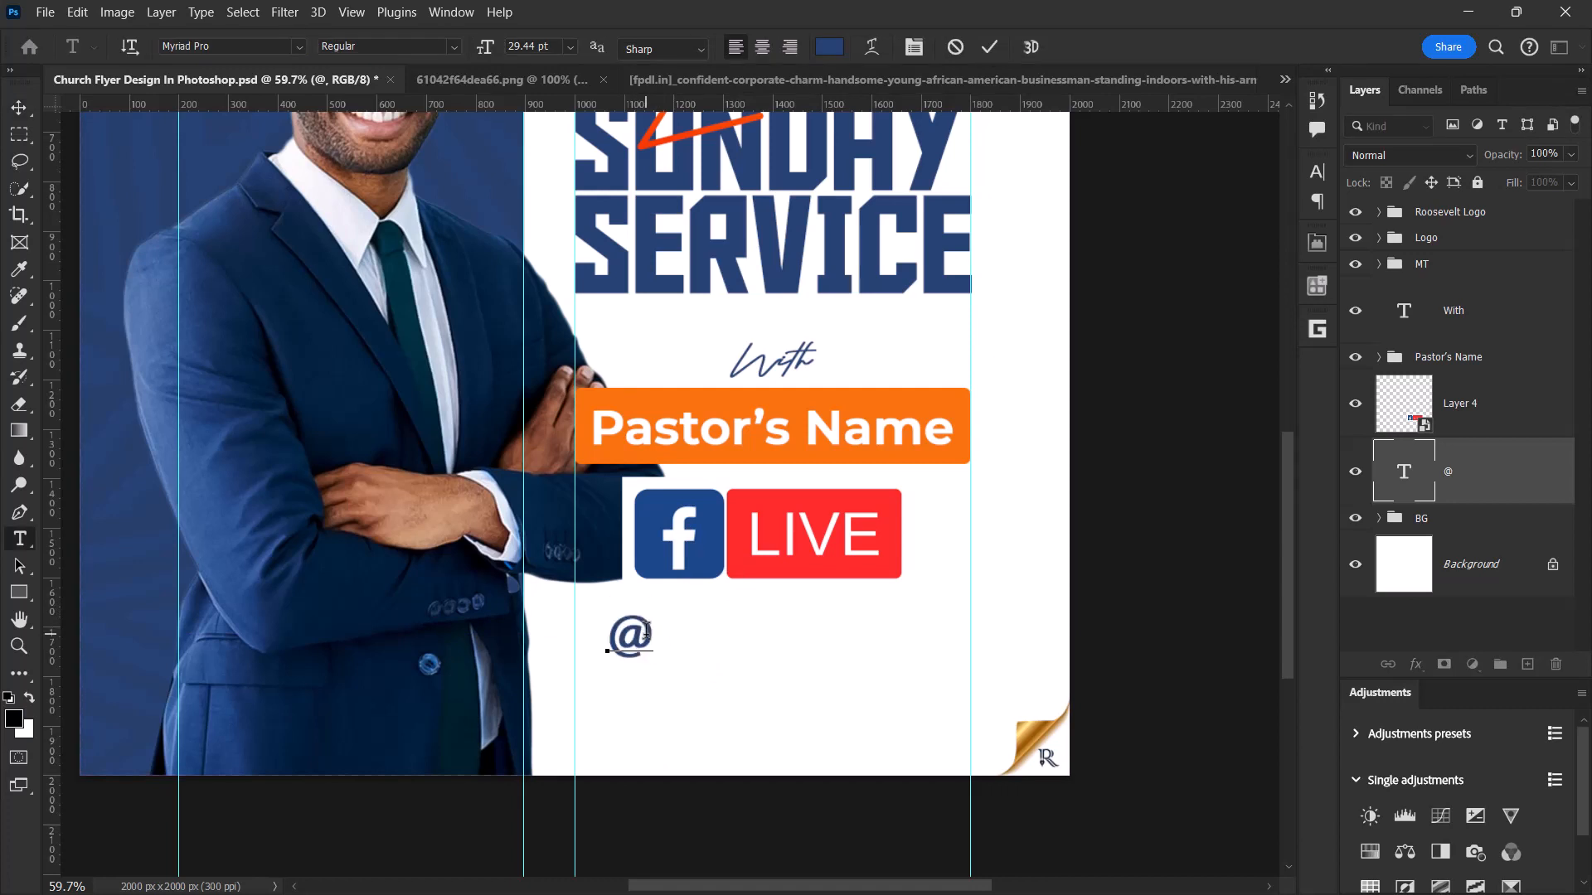
{"action": "type", "text": "Churc"}
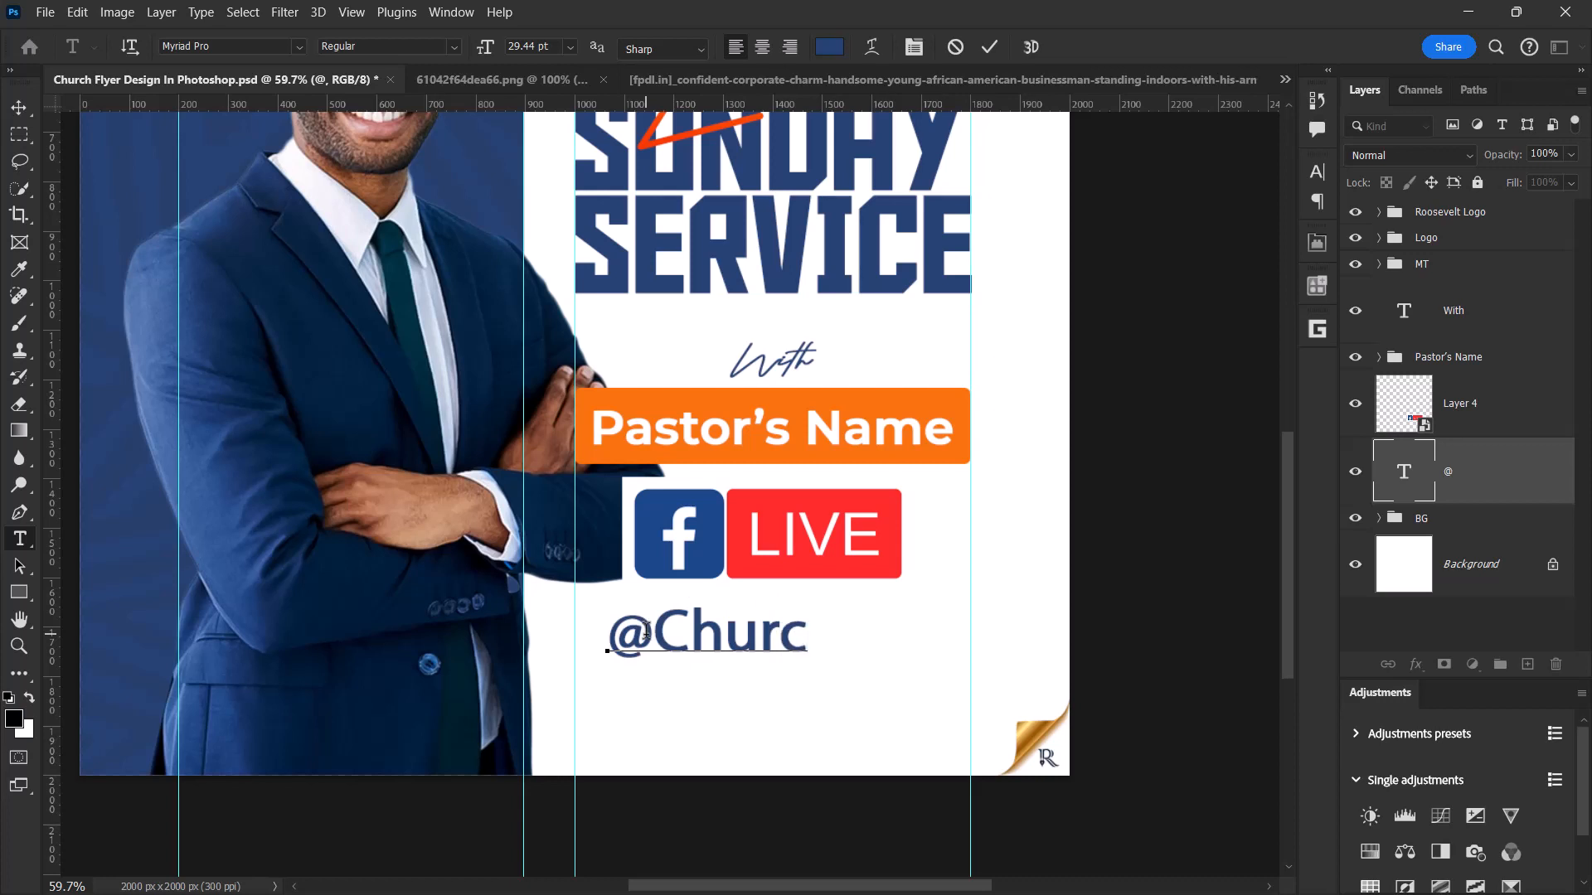
{"action": "type", "text": "h"}
{"action": "type", "text": "Fac"}
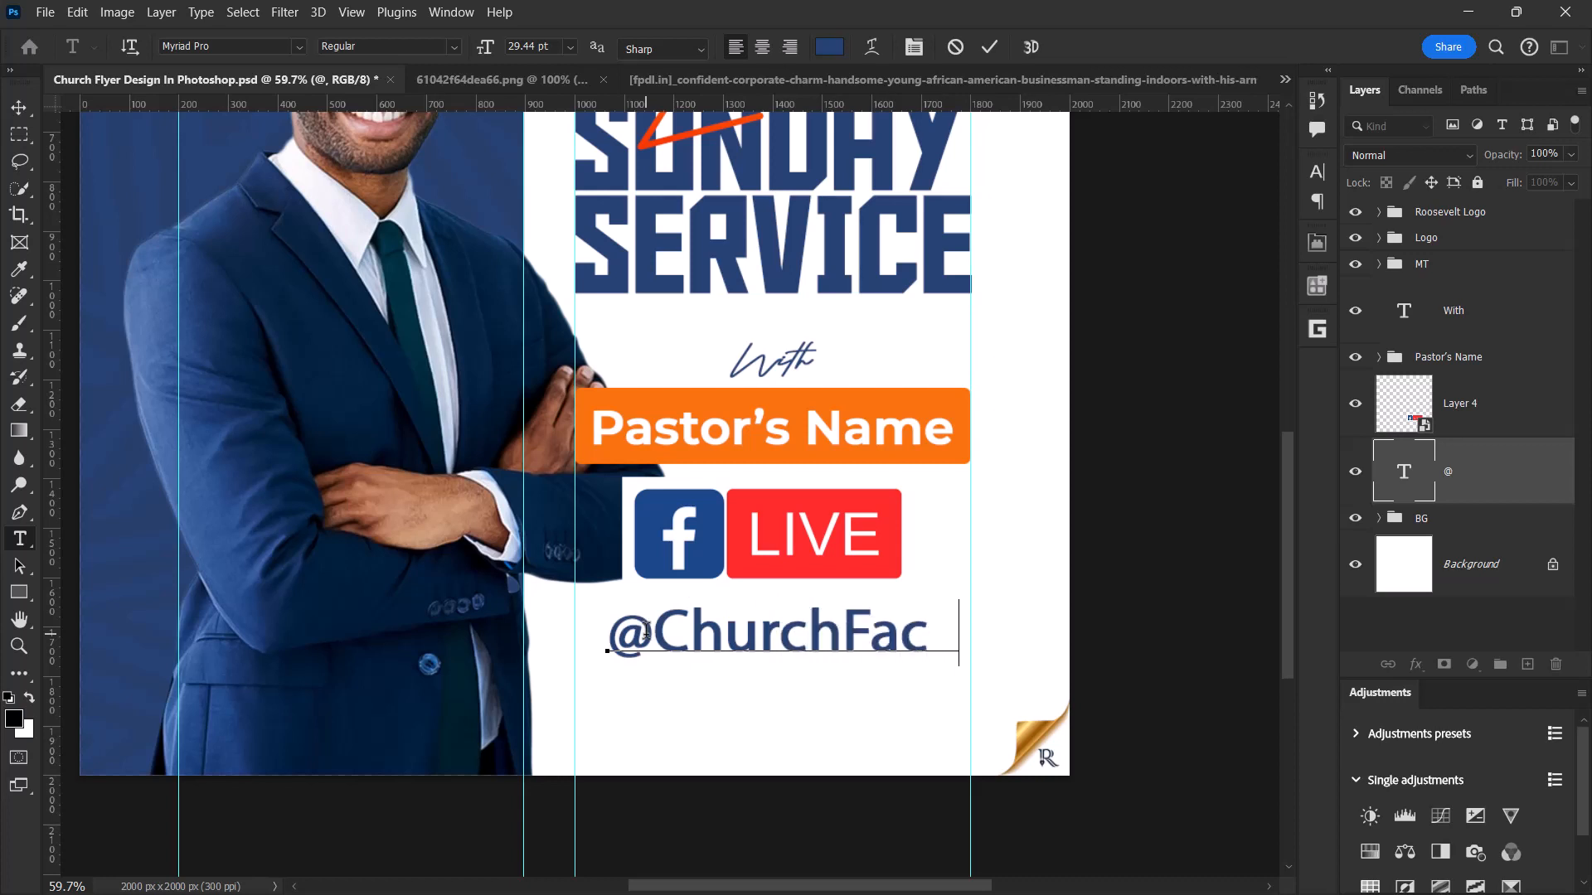
{"action": "type", "text": "ebook"}
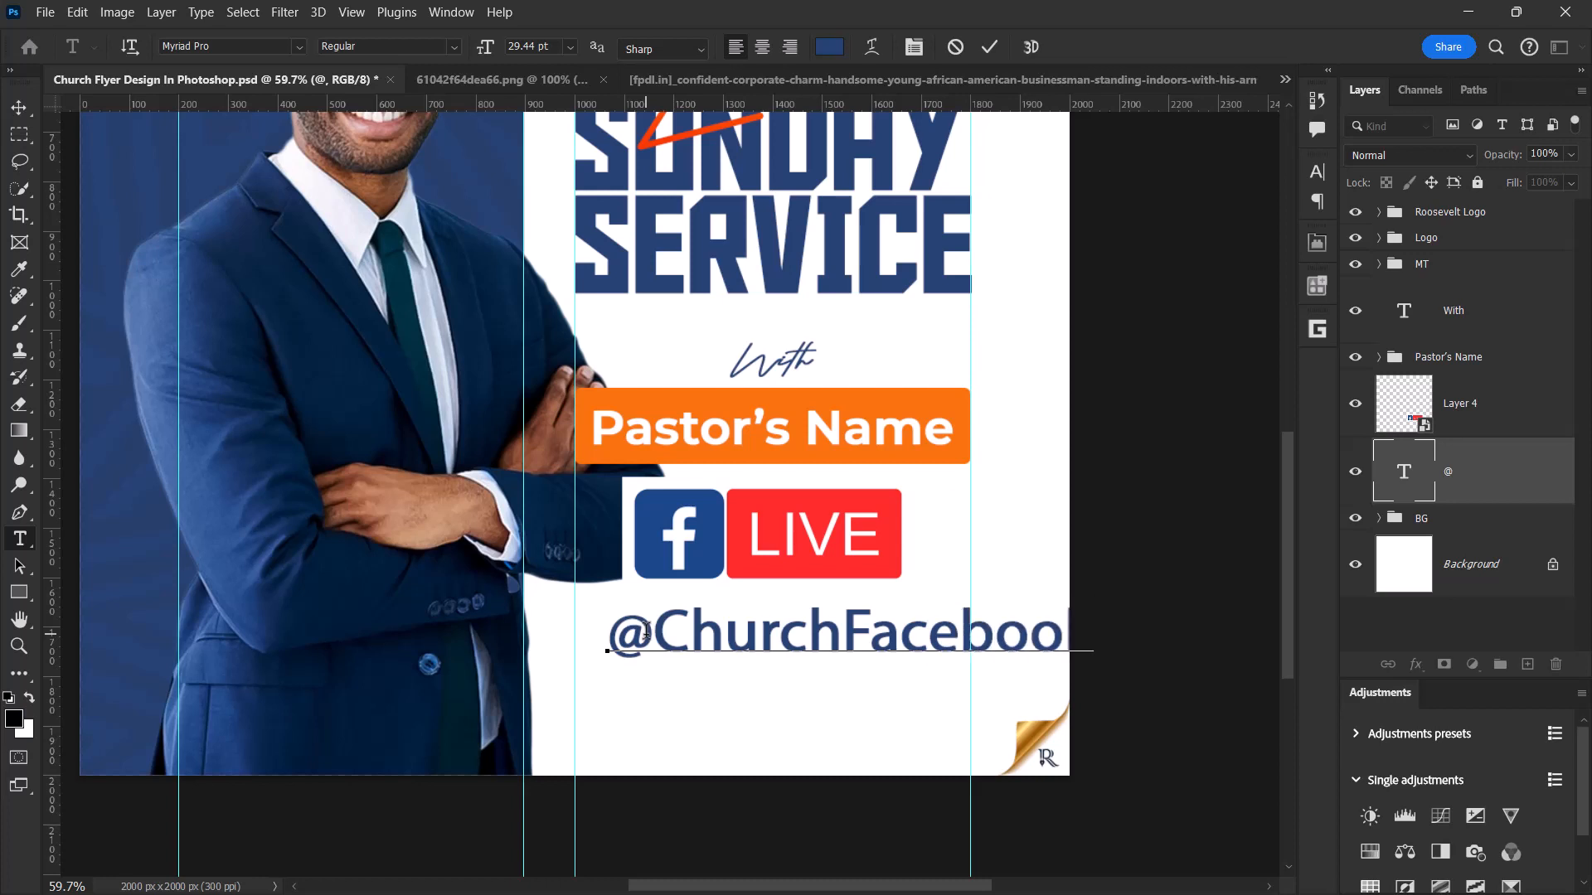
{"action": "type", "text": "Handle"}
{"action": "left_click", "coordinate": [987, 48]}
{"action": "left_click", "coordinate": [20, 106]}
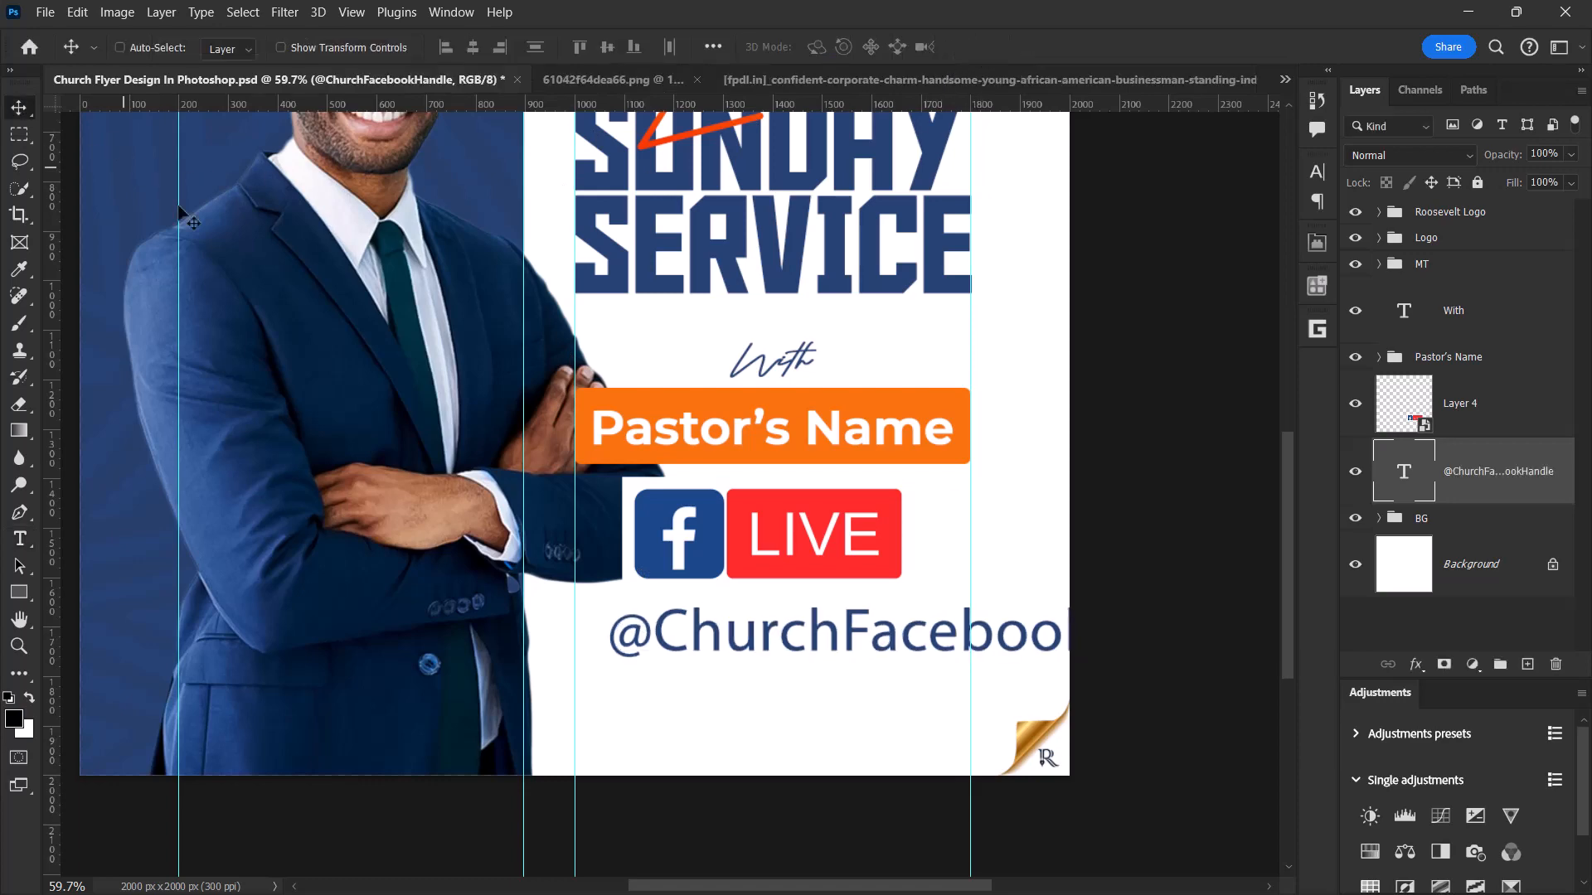
{"action": "left_click", "coordinate": [1316, 172]}
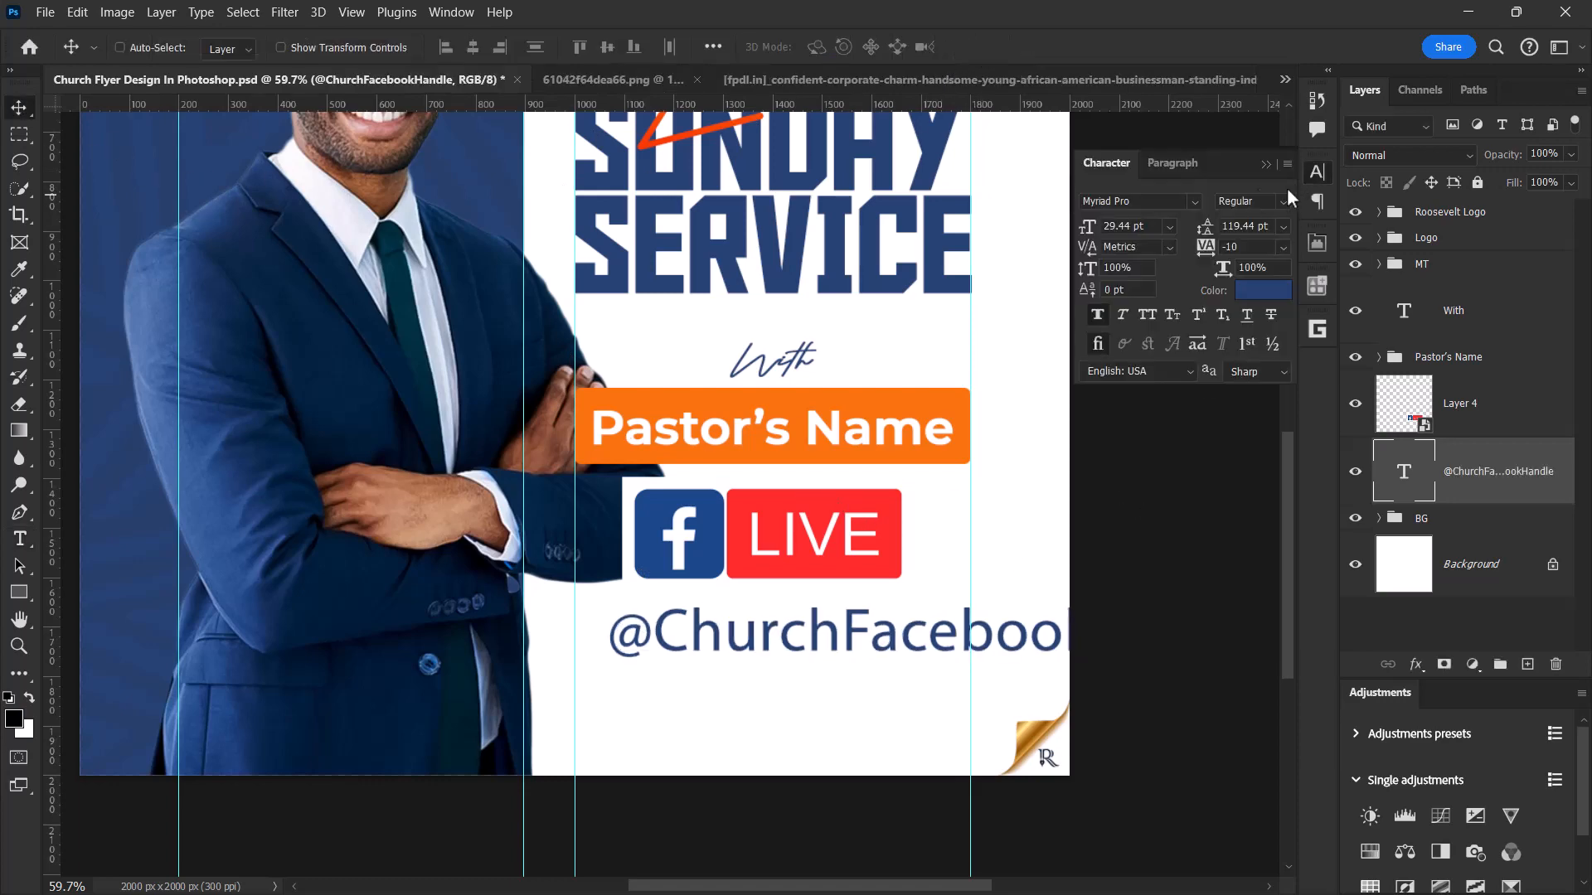
{"action": "left_click", "coordinate": [1194, 201]}
{"action": "scroll", "coordinate": [1201, 302], "scroll_direction": "up", "scroll_amount": 2}
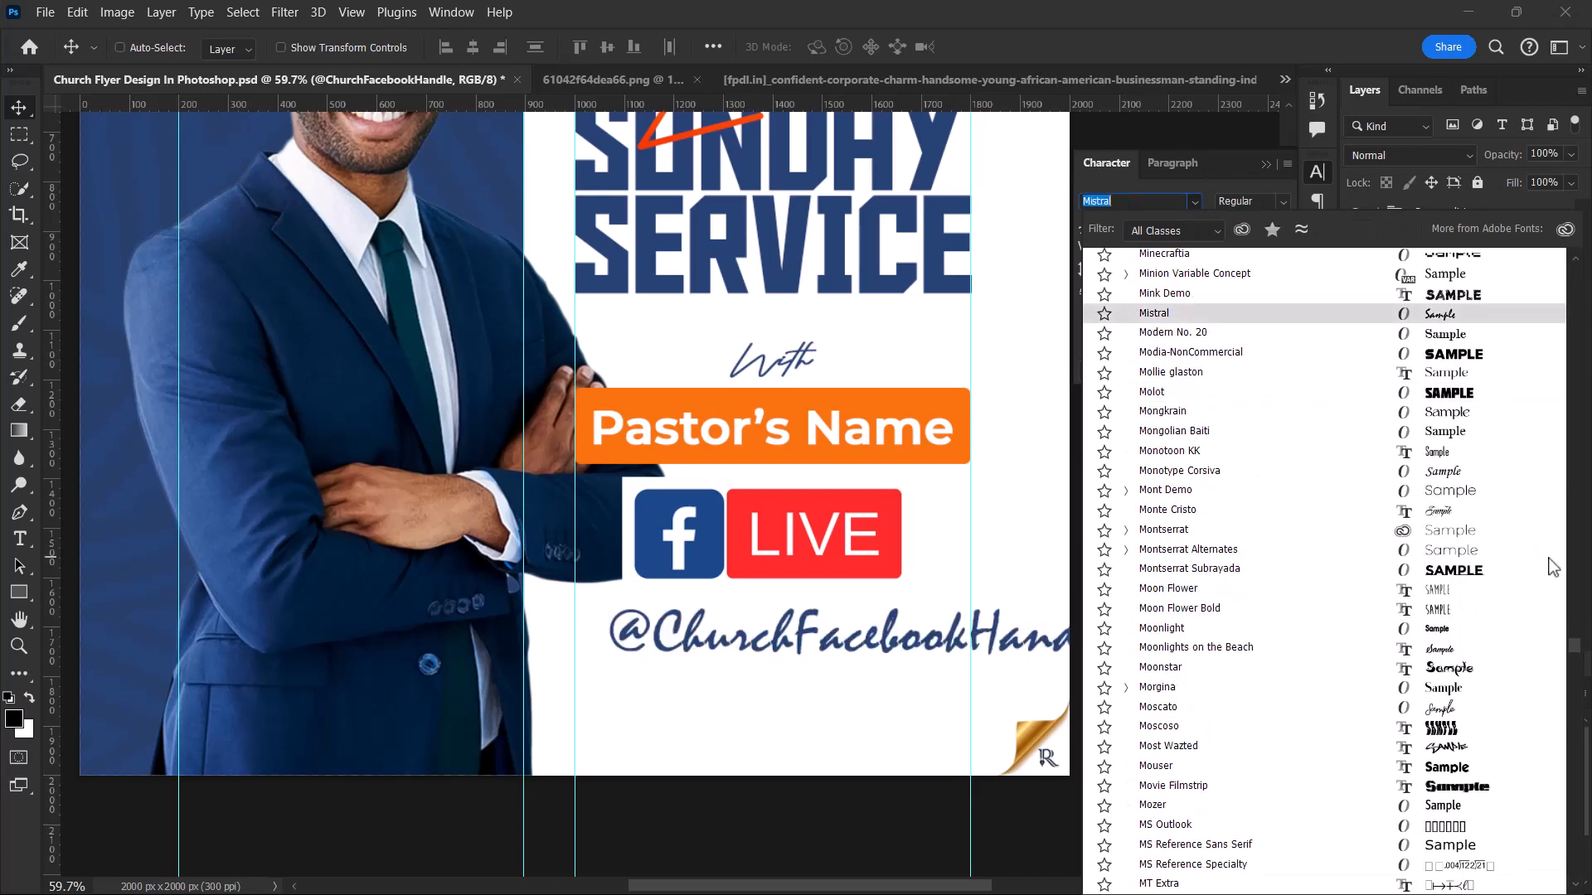
{"action": "type", "text": "montserrat"}
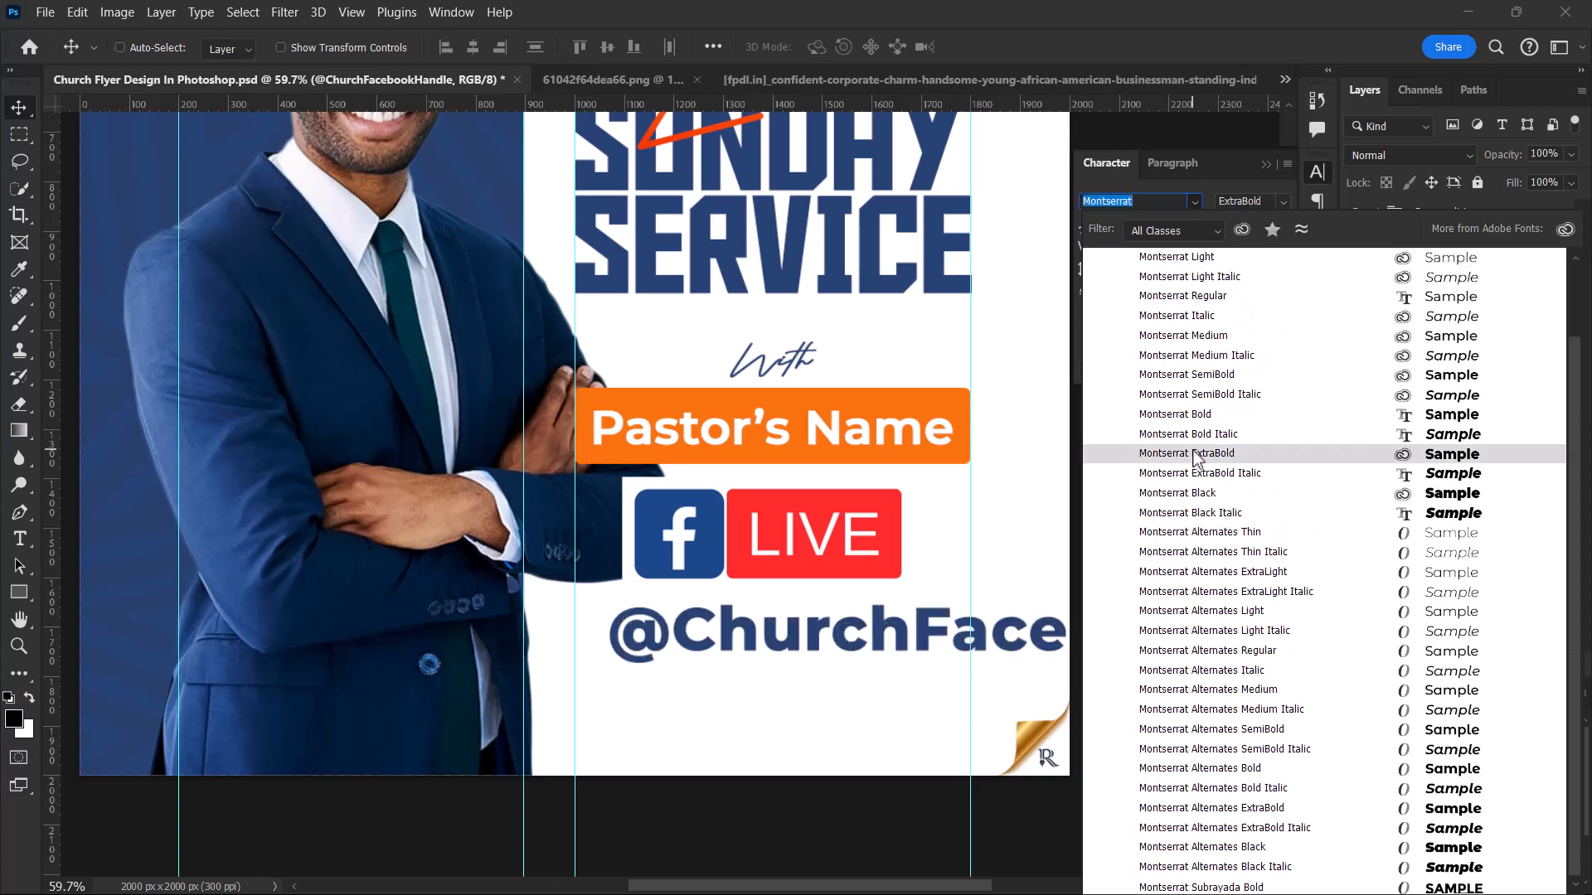
{"action": "left_click", "coordinate": [1185, 376]}
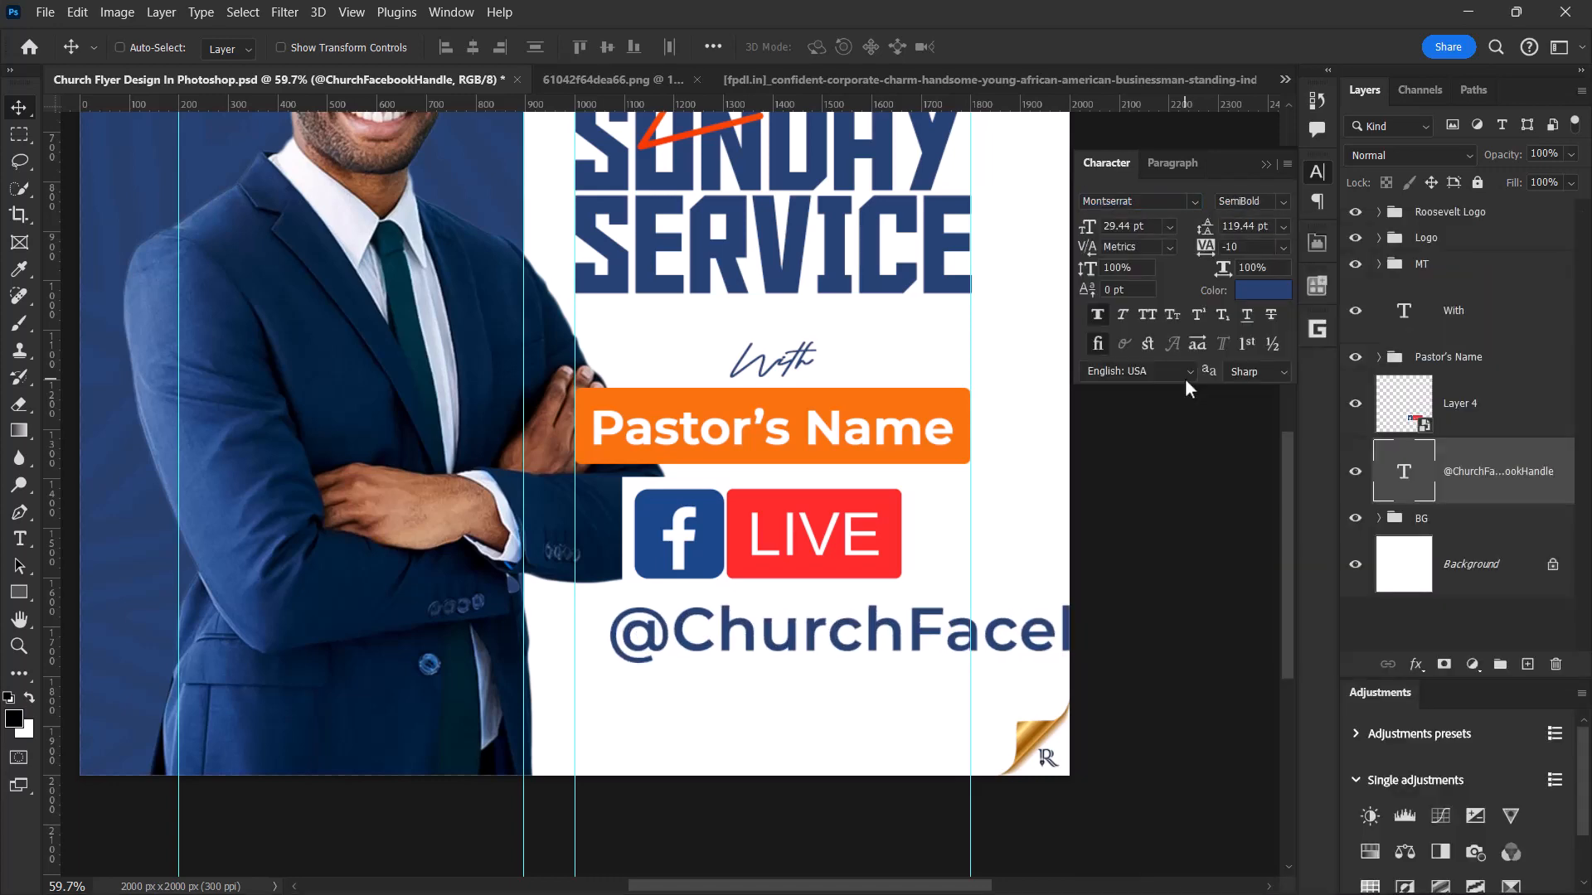
- Set the handle text's size to 14 pt and move it left beneath the Facebook Live badge
{"action": "left_click", "coordinate": [1169, 227]}
{"action": "left_click", "coordinate": [1136, 400]}
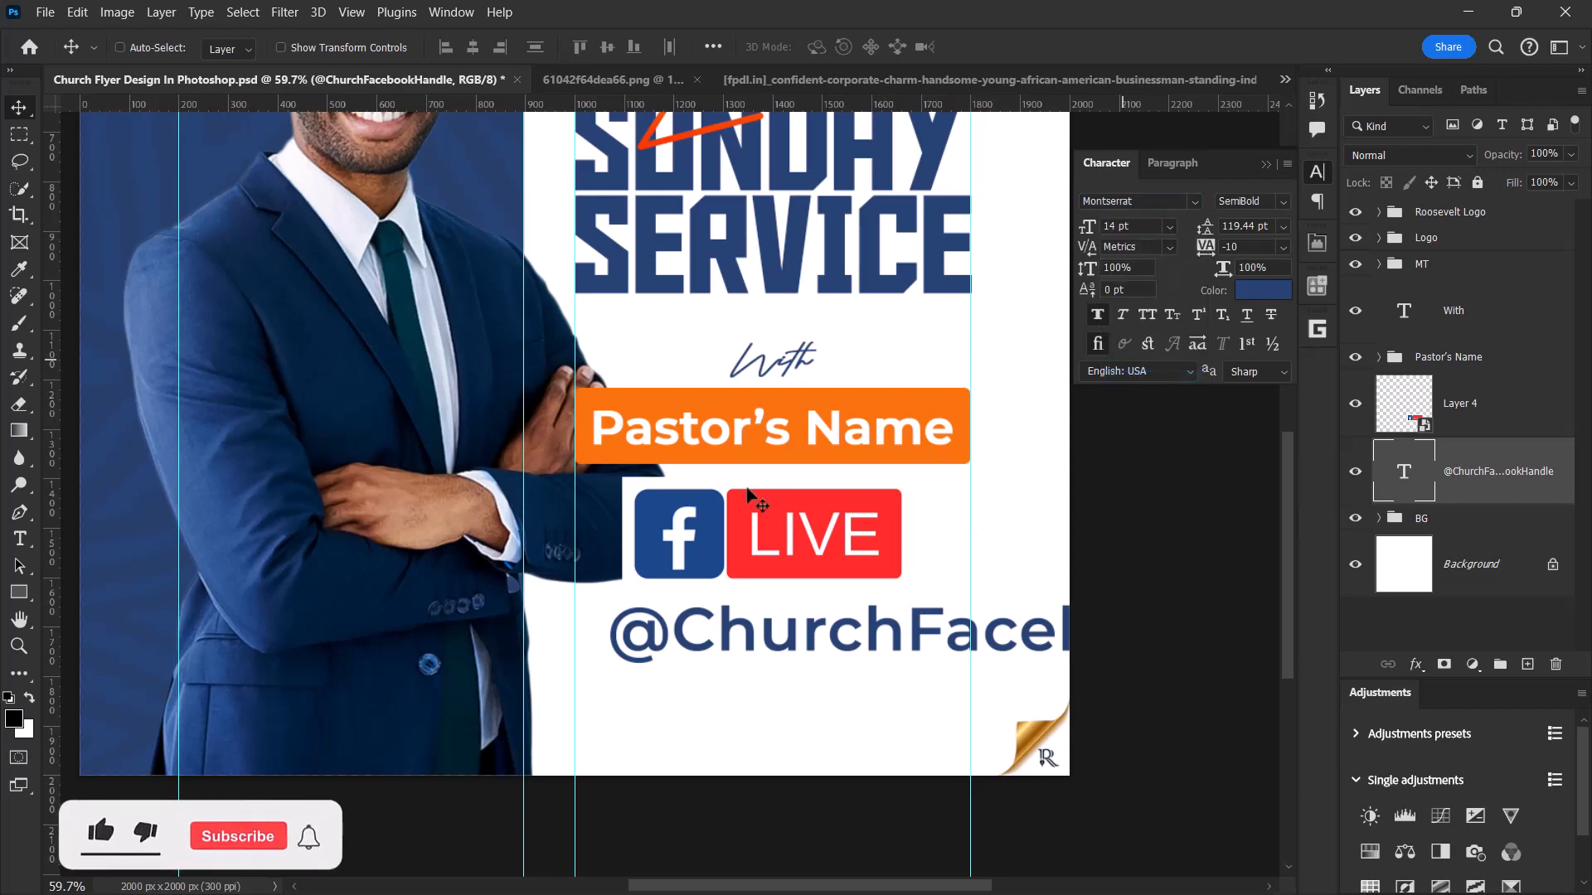
{"action": "scroll", "coordinate": [751, 580], "scroll_direction": "down", "scroll_amount": 3}
{"action": "left_click_drag", "start_coordinate": [787, 639], "coordinate": [752, 634]}
{"action": "scroll", "coordinate": [860, 544], "scroll_direction": "up", "scroll_amount": 2}
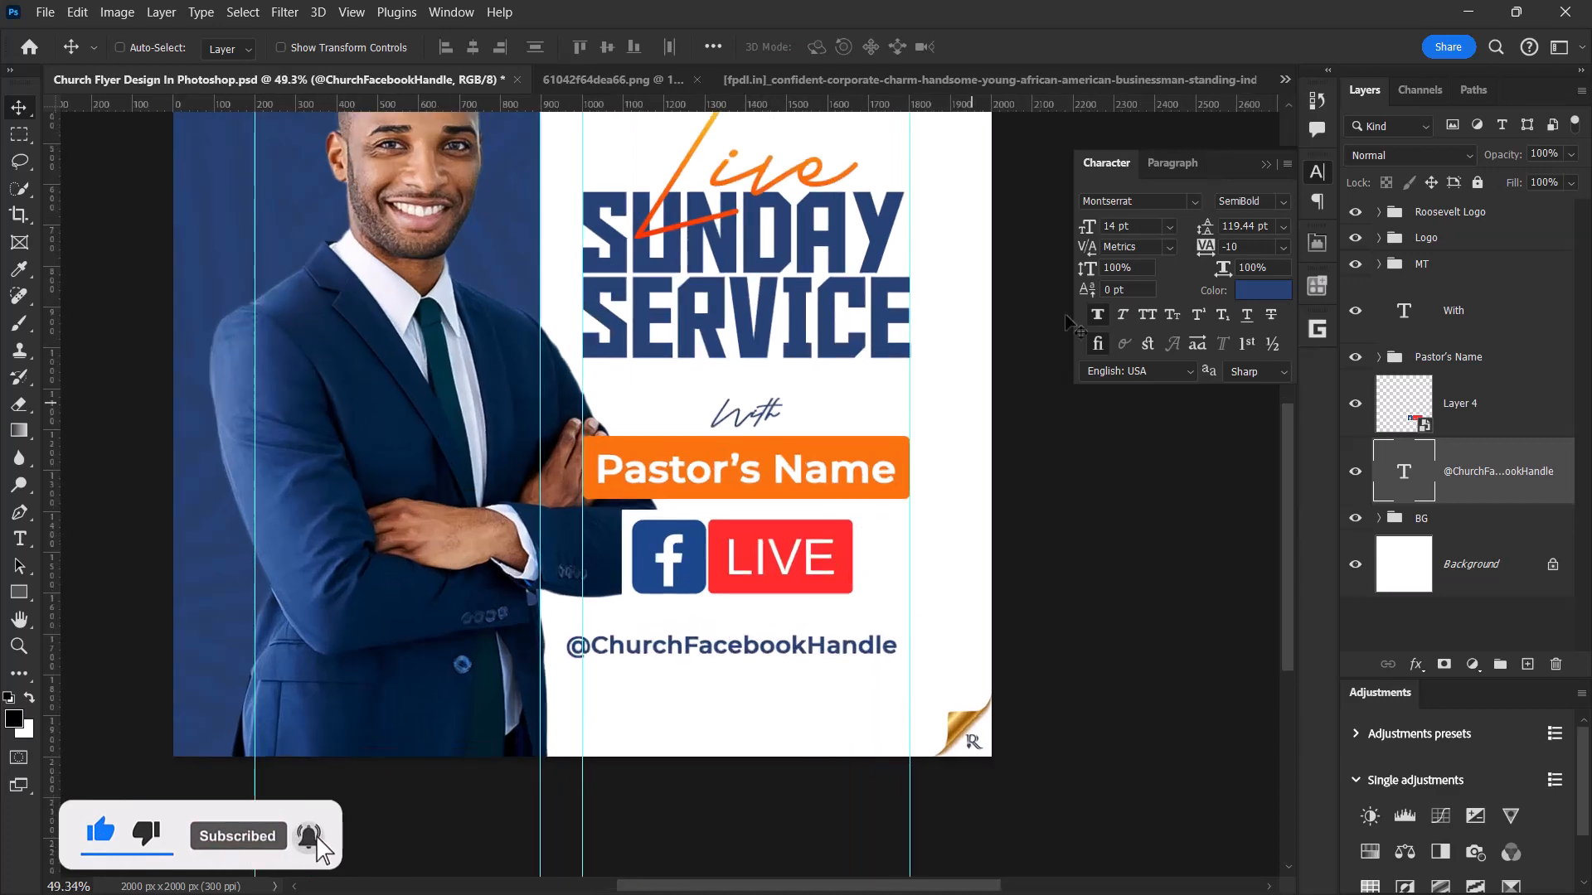
- Change the handle text's weight to Medium and position it between the two guides bounding the Pastor's Name bar
{"action": "left_click", "coordinate": [1283, 202]}
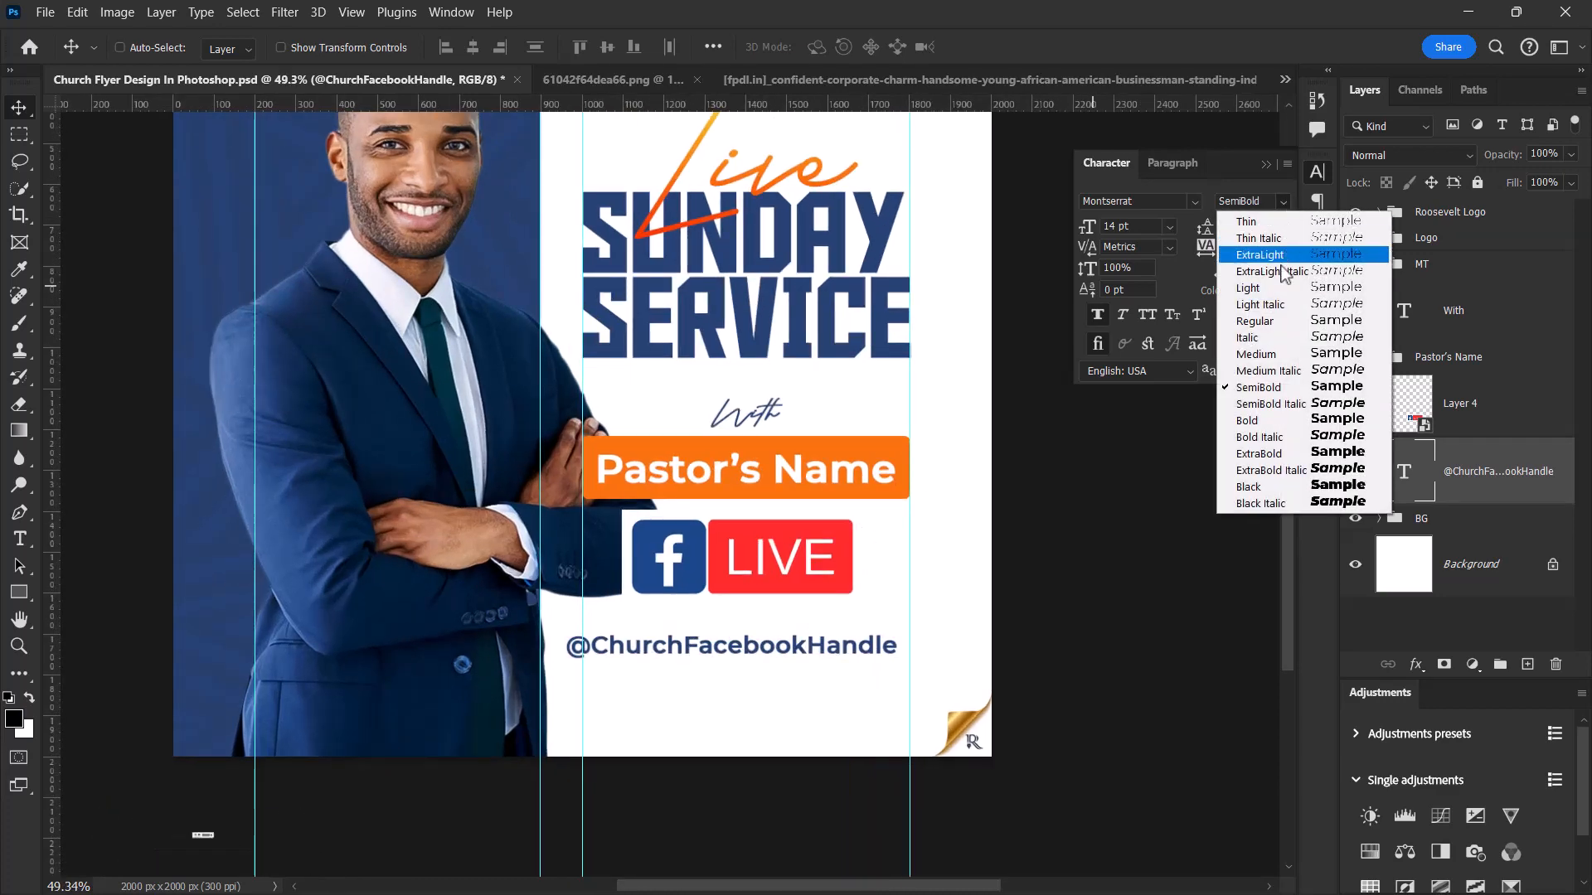
{"action": "left_click", "coordinate": [1260, 354]}
{"action": "scroll", "coordinate": [724, 653], "scroll_direction": "up", "scroll_amount": 2}
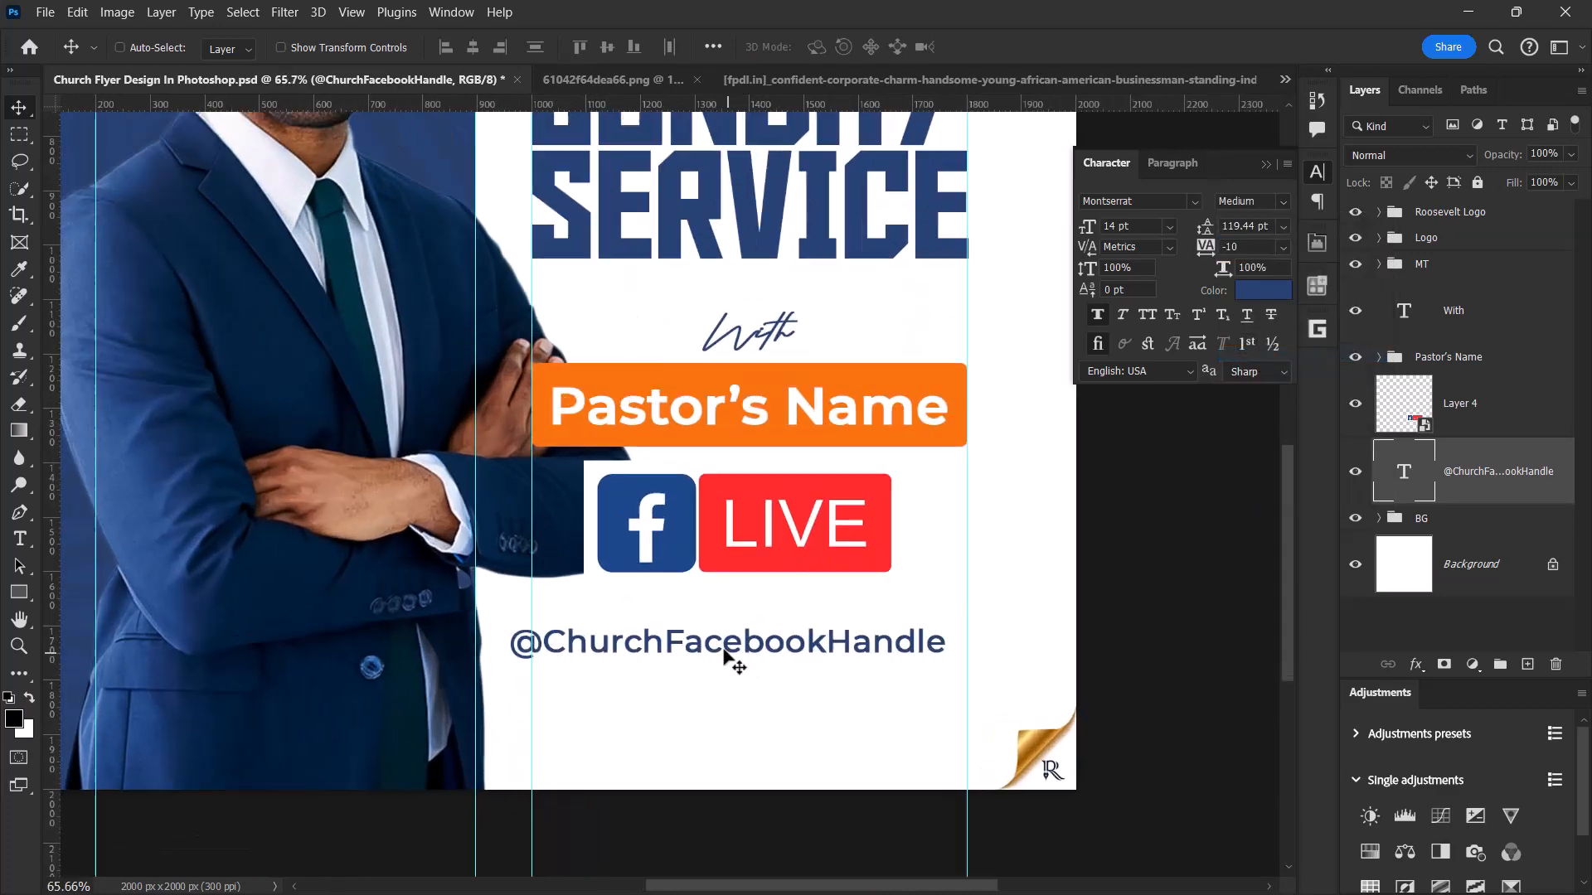
{"action": "scroll", "coordinate": [724, 655], "scroll_direction": "up", "scroll_amount": 1}
{"action": "left_click_drag", "start_coordinate": [725, 650], "coordinate": [729, 645]}
- Scale the handle text to 100.28% to span the two guides and move it up directly beneath the Facebook Live badge
{"action": "key", "text": "ctrl+t"}
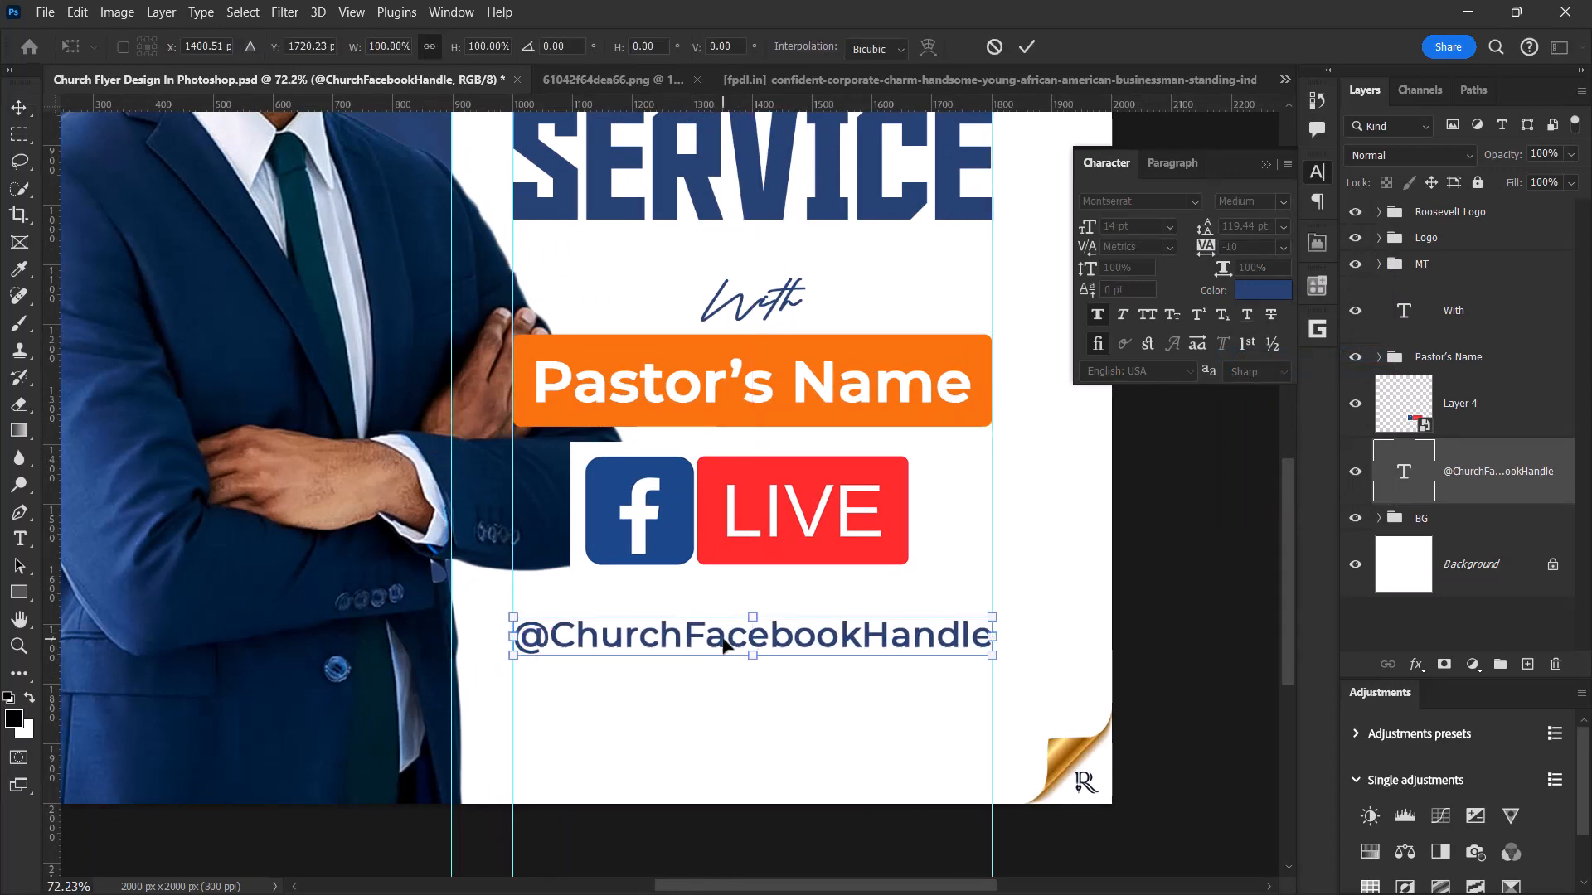
{"action": "scroll", "coordinate": [724, 647], "scroll_direction": "up", "scroll_amount": 5}
{"action": "left_click_drag", "start_coordinate": [421, 585], "coordinate": [417, 585]}
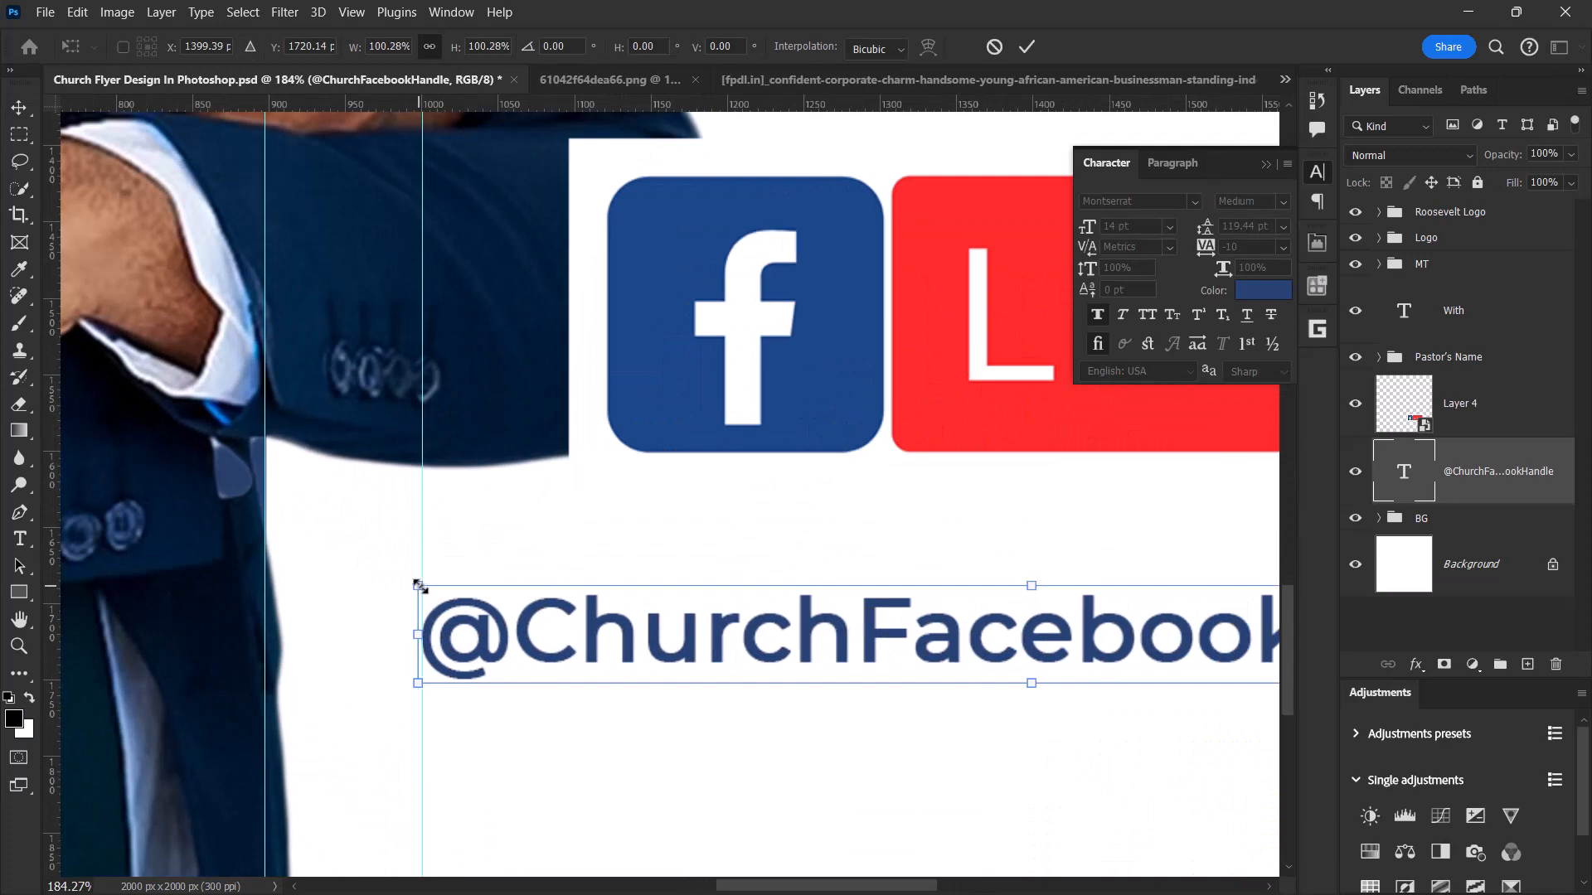
{"action": "left_click", "coordinate": [1026, 47]}
{"action": "scroll", "coordinate": [610, 415], "scroll_direction": "down", "scroll_amount": 5}
{"action": "left_click_drag", "start_coordinate": [709, 531], "coordinate": [714, 506]}
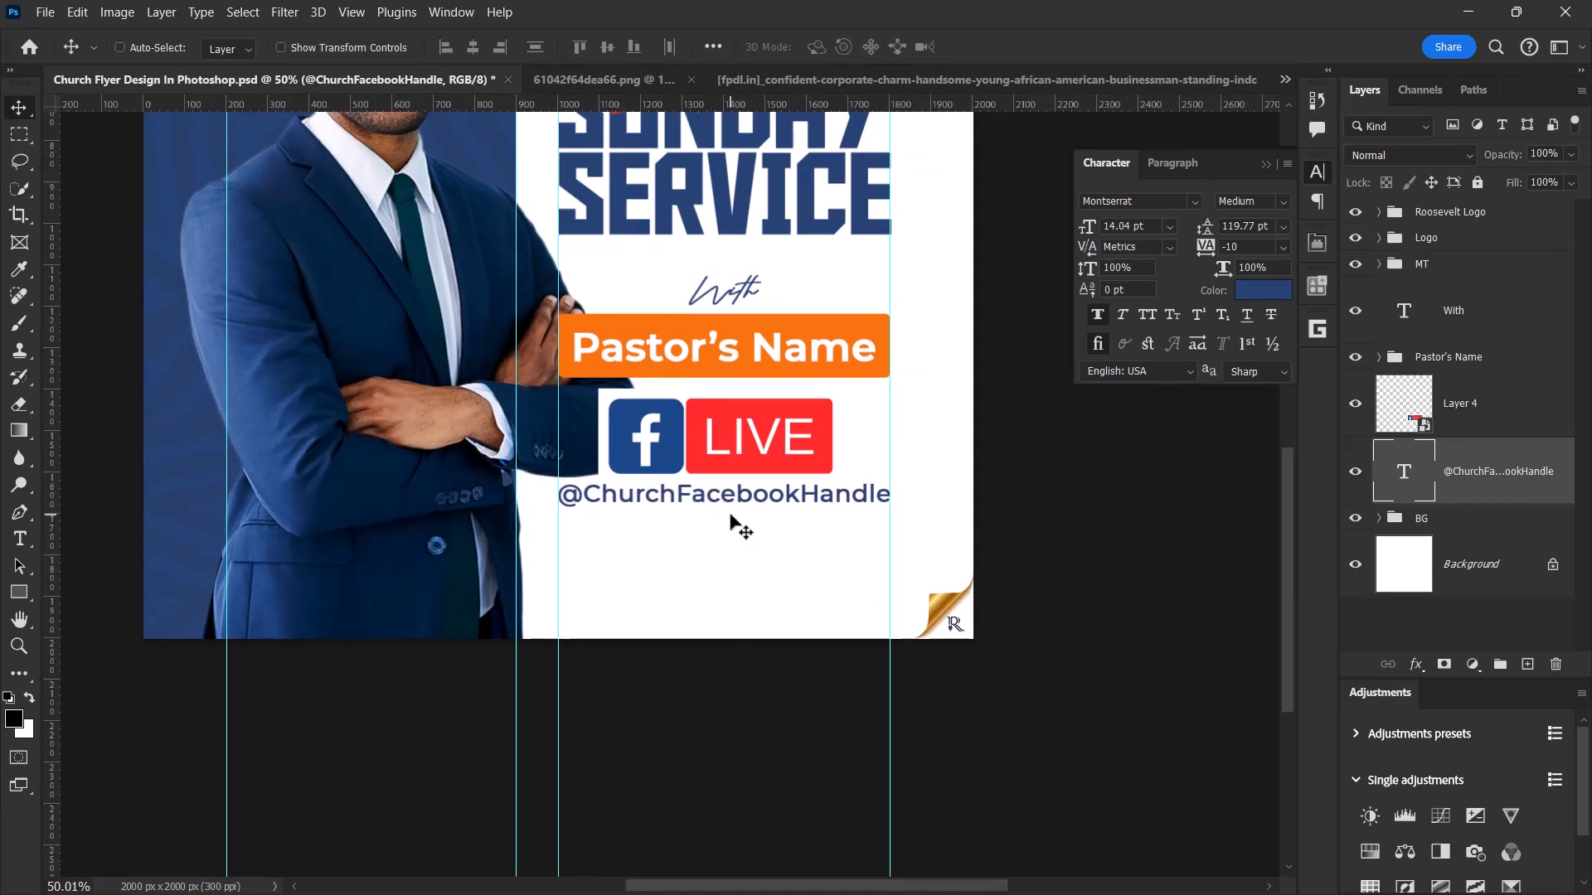
- Examine the flyer's overall layout and the spacing between the Pastor's Name bar, the Facebook Live badge and the handle text
{"action": "scroll", "coordinate": [730, 515], "scroll_direction": "down", "scroll_amount": 3}
{"action": "scroll", "coordinate": [733, 505], "scroll_direction": "up", "scroll_amount": 3}
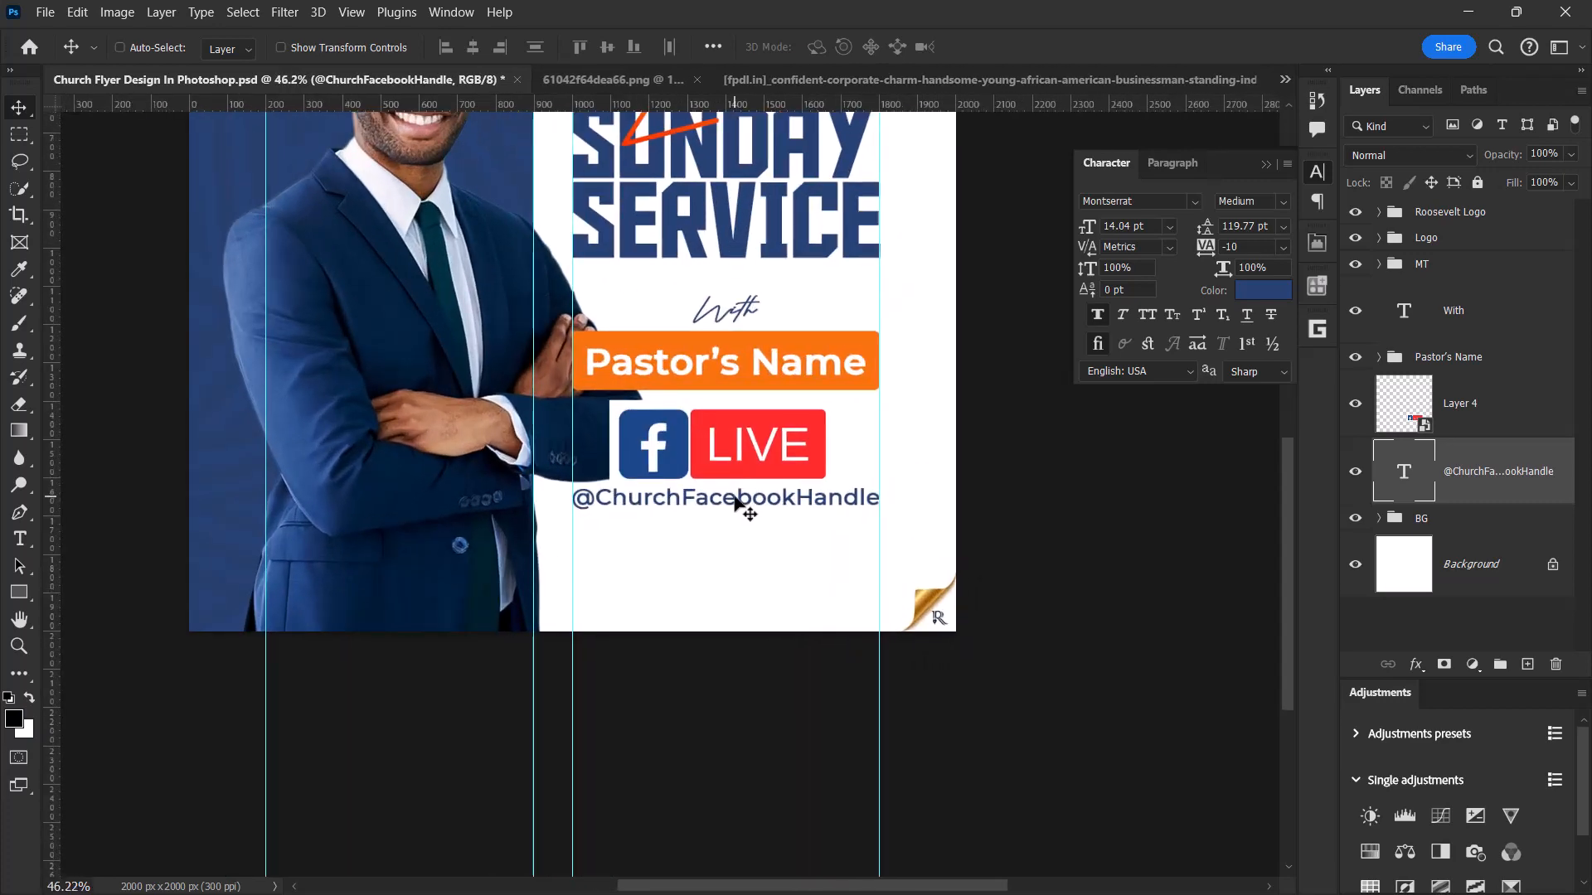
{"action": "scroll", "coordinate": [734, 501], "scroll_direction": "down", "scroll_amount": 3}
{"action": "scroll", "coordinate": [770, 374], "scroll_direction": "up", "scroll_amount": 3}
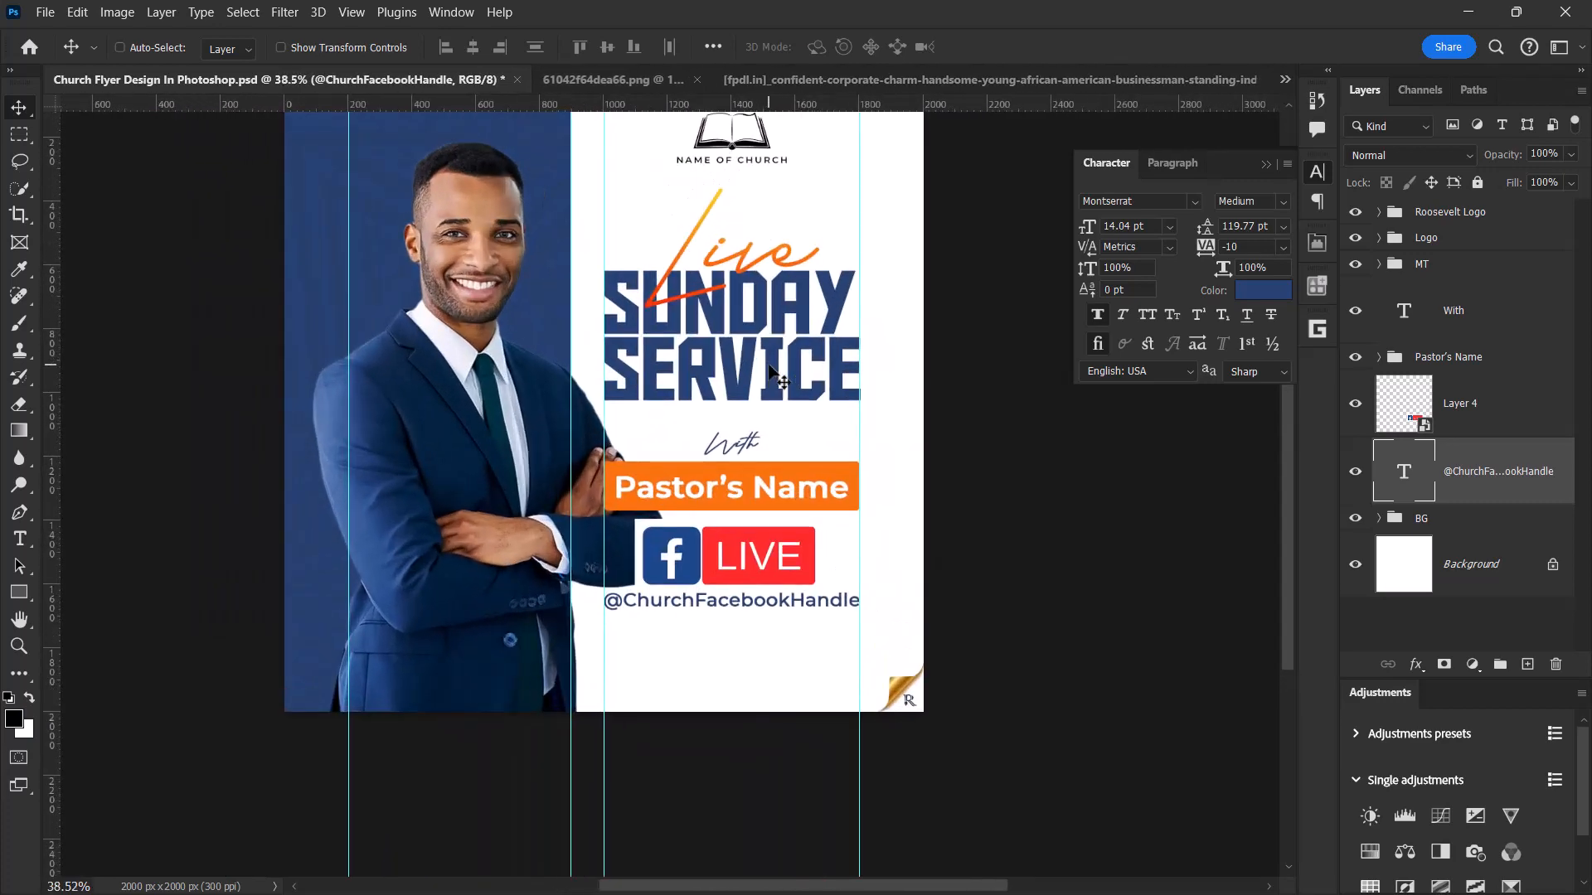
{"action": "scroll", "coordinate": [771, 377], "scroll_direction": "up", "scroll_amount": 3}
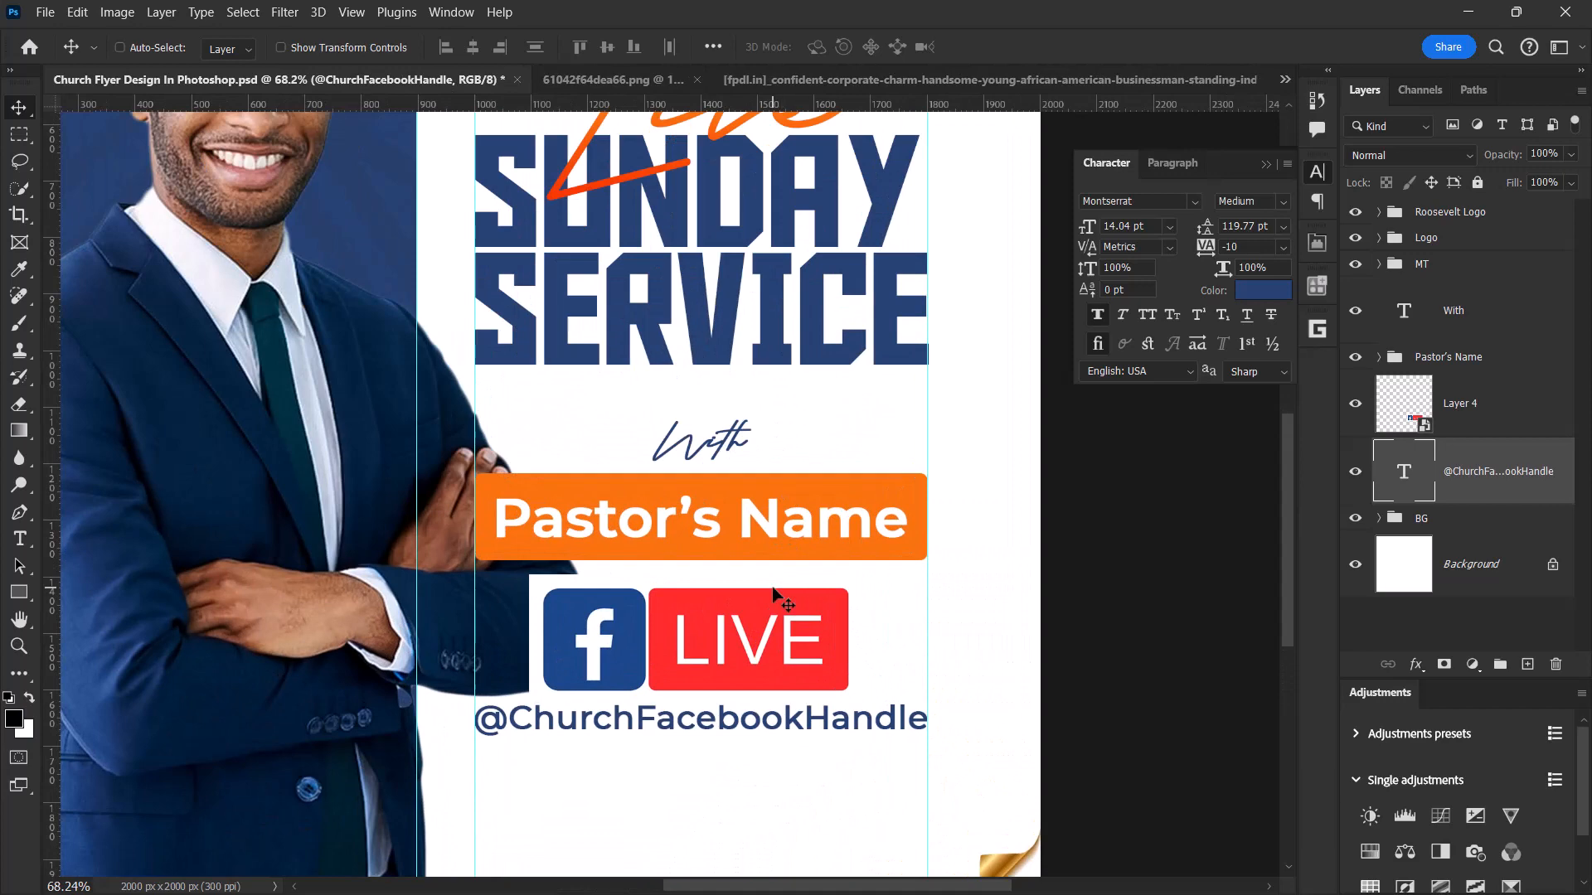
{"action": "key", "text": "ctrl"}
{"action": "scroll", "coordinate": [772, 590], "scroll_direction": "down", "scroll_amount": 2}
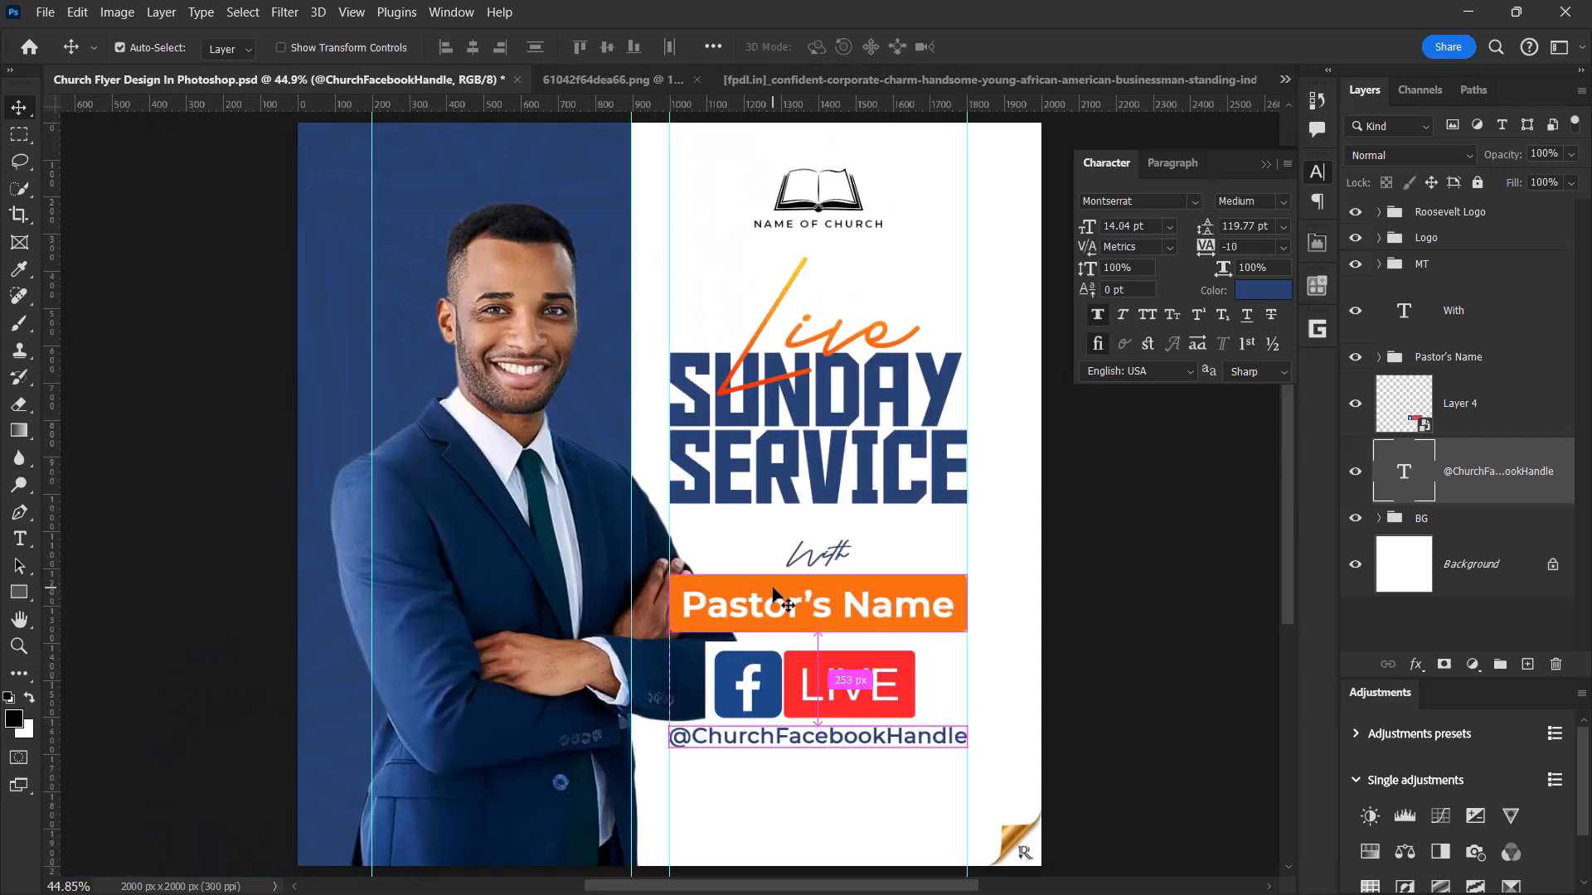
{"action": "scroll", "coordinate": [777, 599], "scroll_direction": "down", "scroll_amount": 3}
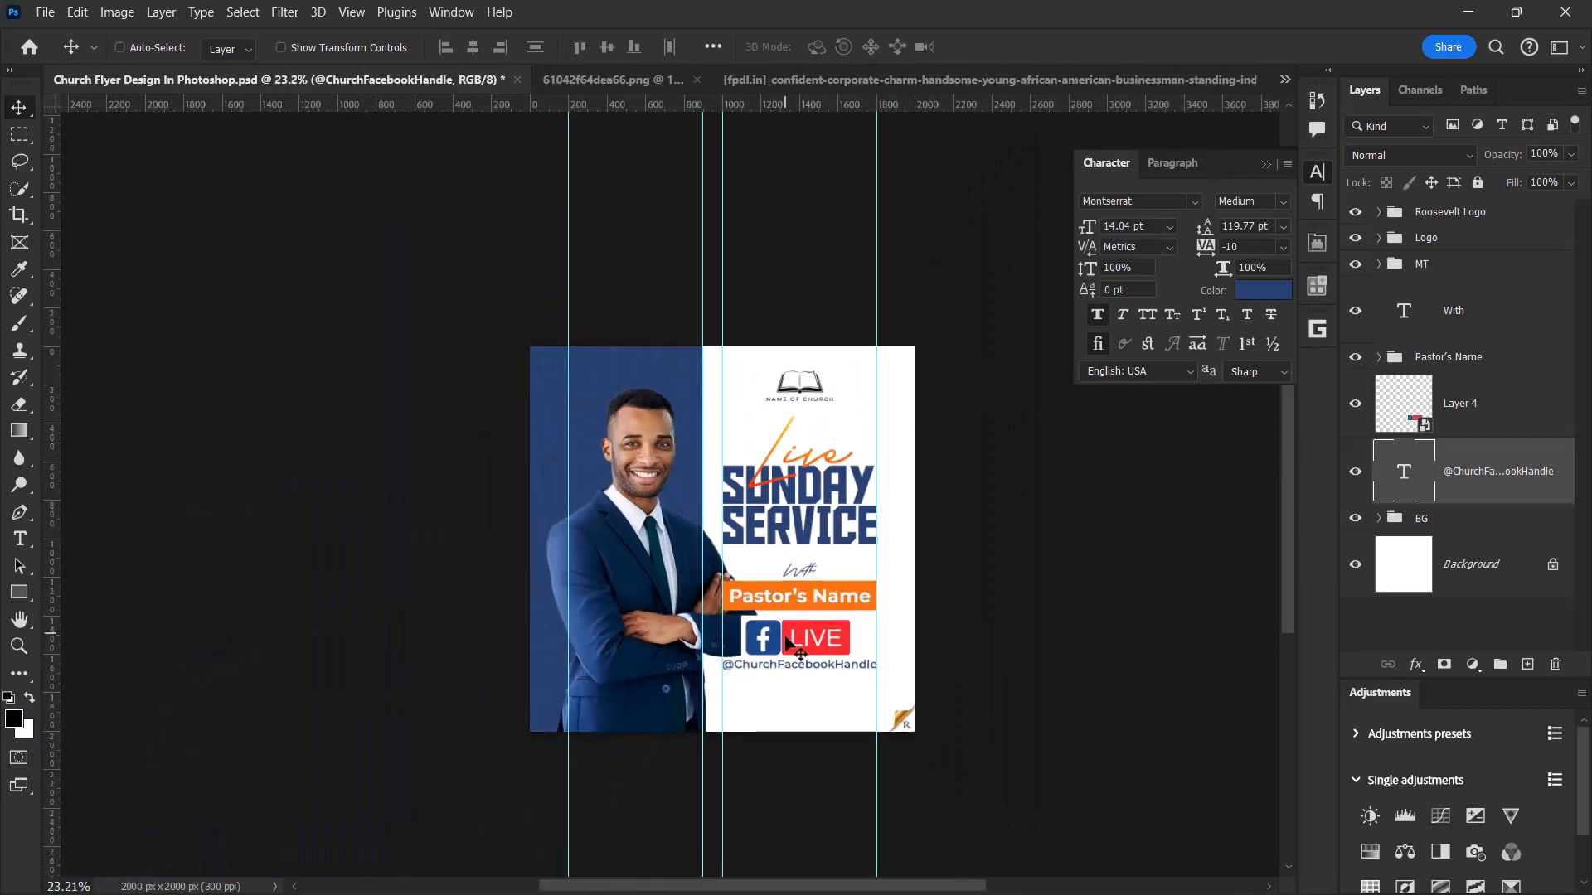
{"action": "scroll", "coordinate": [794, 654], "scroll_direction": "up", "scroll_amount": 5}
{"action": "left_click_drag", "start_coordinate": [800, 668], "coordinate": [804, 528]}
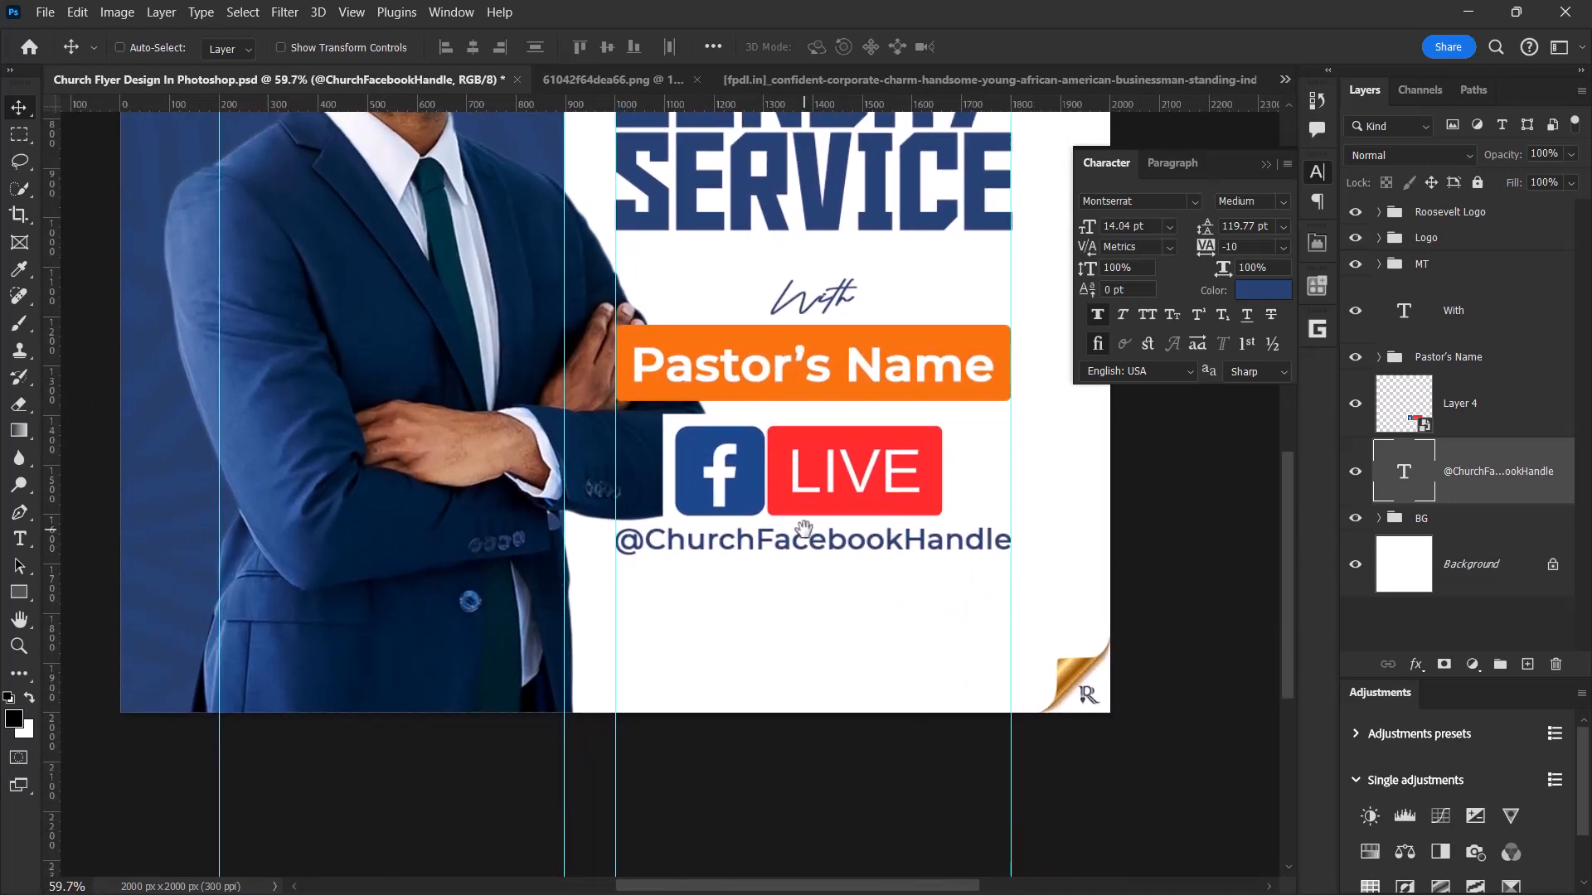
{"action": "left_click_drag", "start_coordinate": [1401, 475], "coordinate": [1482, 543]}
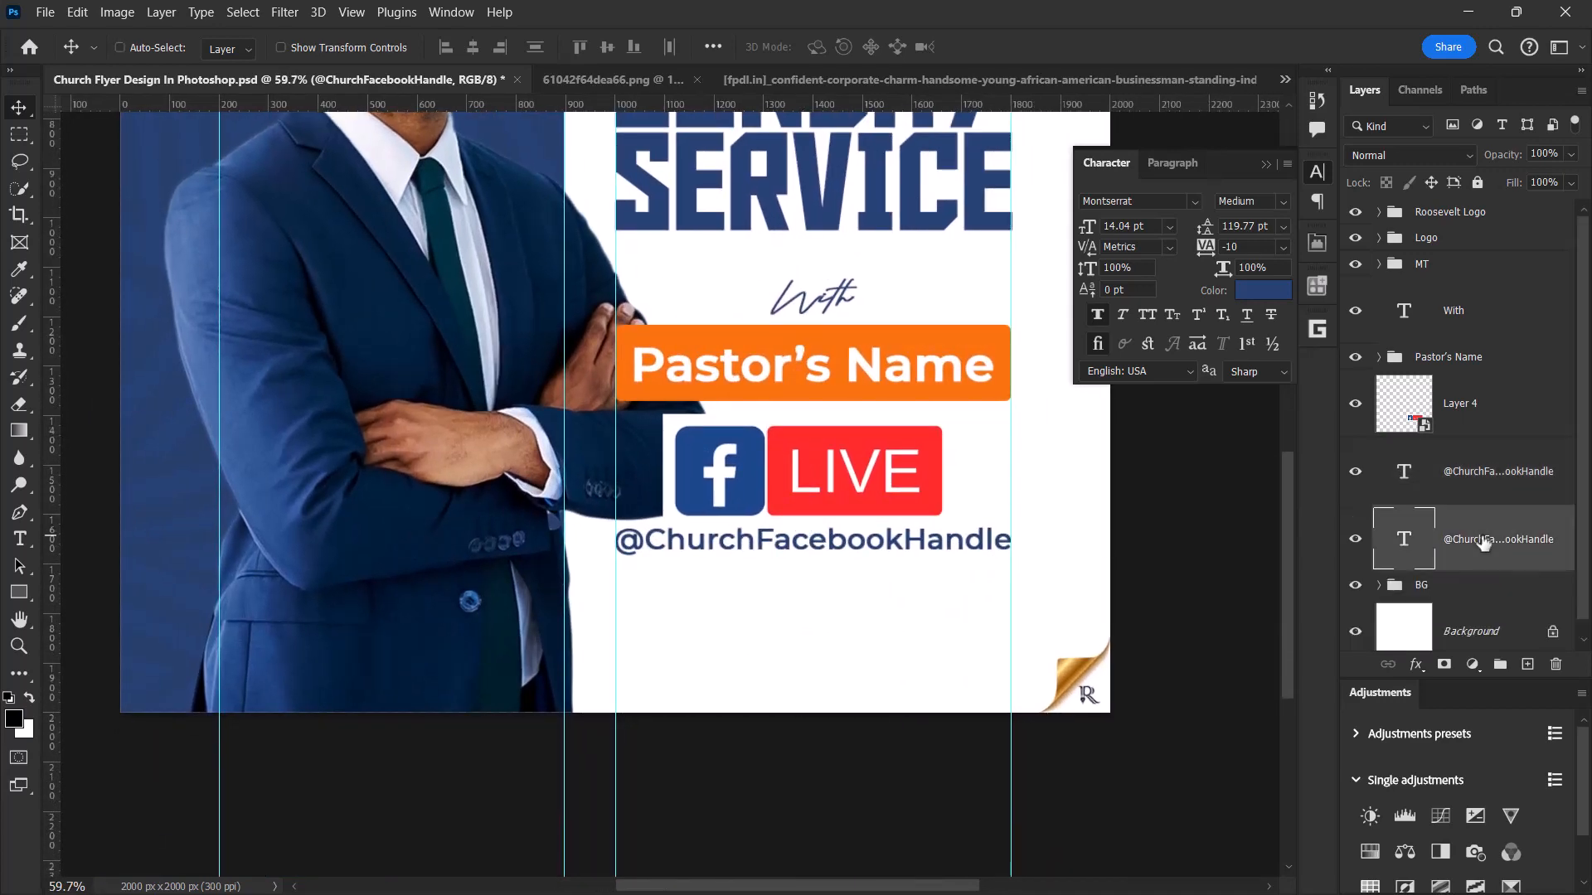
{"action": "scroll", "coordinate": [829, 552], "scroll_direction": "down", "scroll_amount": 1}
{"action": "left_click_drag", "start_coordinate": [835, 551], "coordinate": [833, 606]}
{"action": "scroll", "coordinate": [814, 604], "scroll_direction": "up", "scroll_amount": 2}
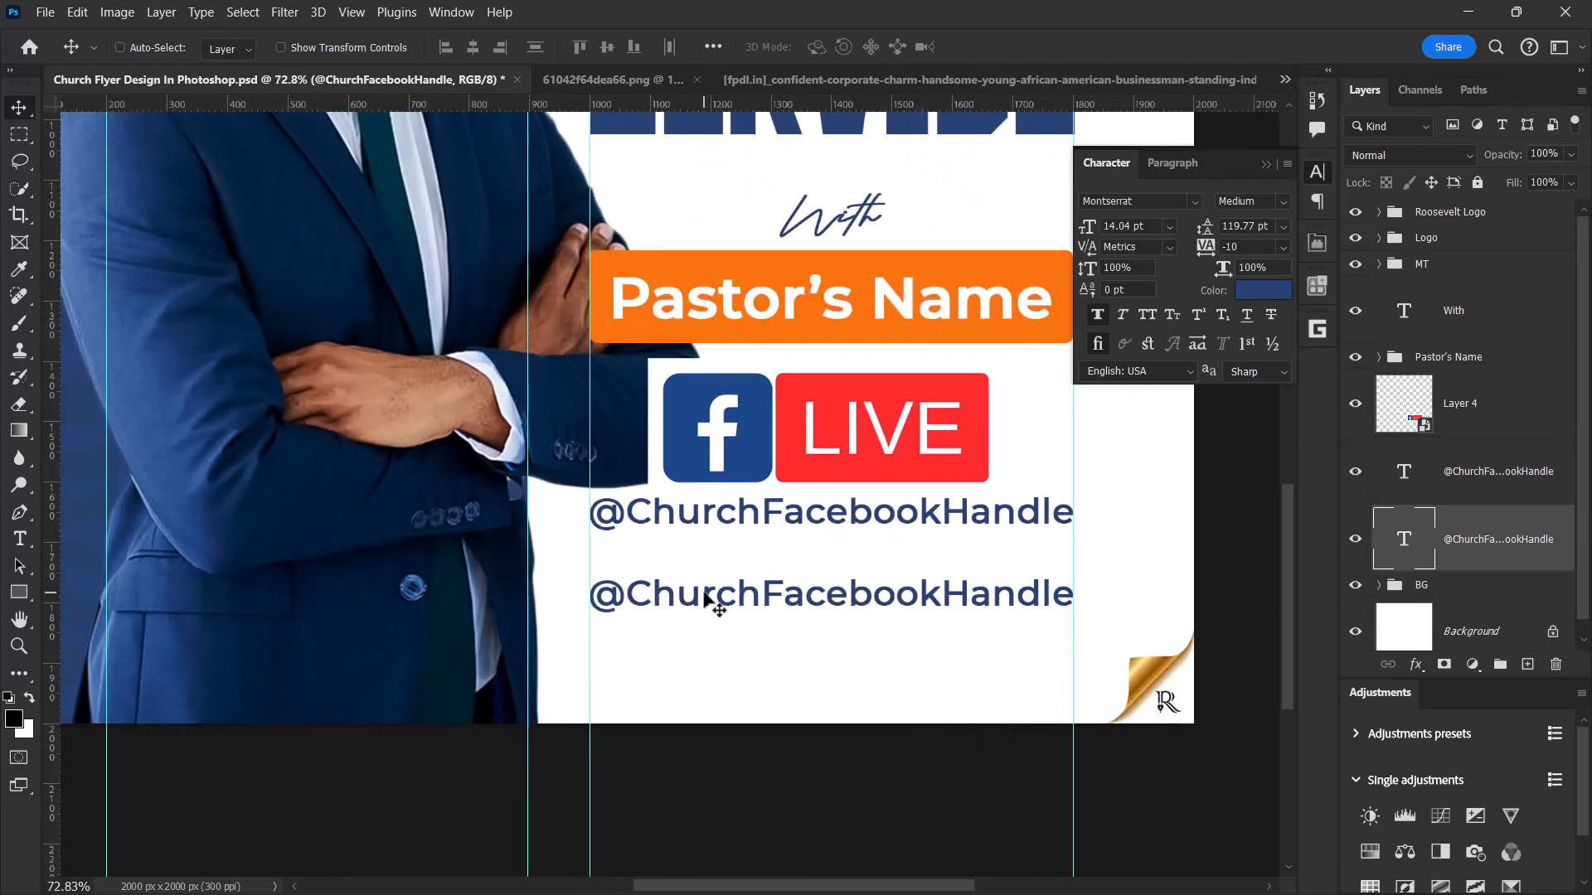
- Replace the wording of the lower handle text copy with "Every sunday from"
{"action": "double_click", "coordinate": [706, 597]}
{"action": "type", "text": "Ever"}
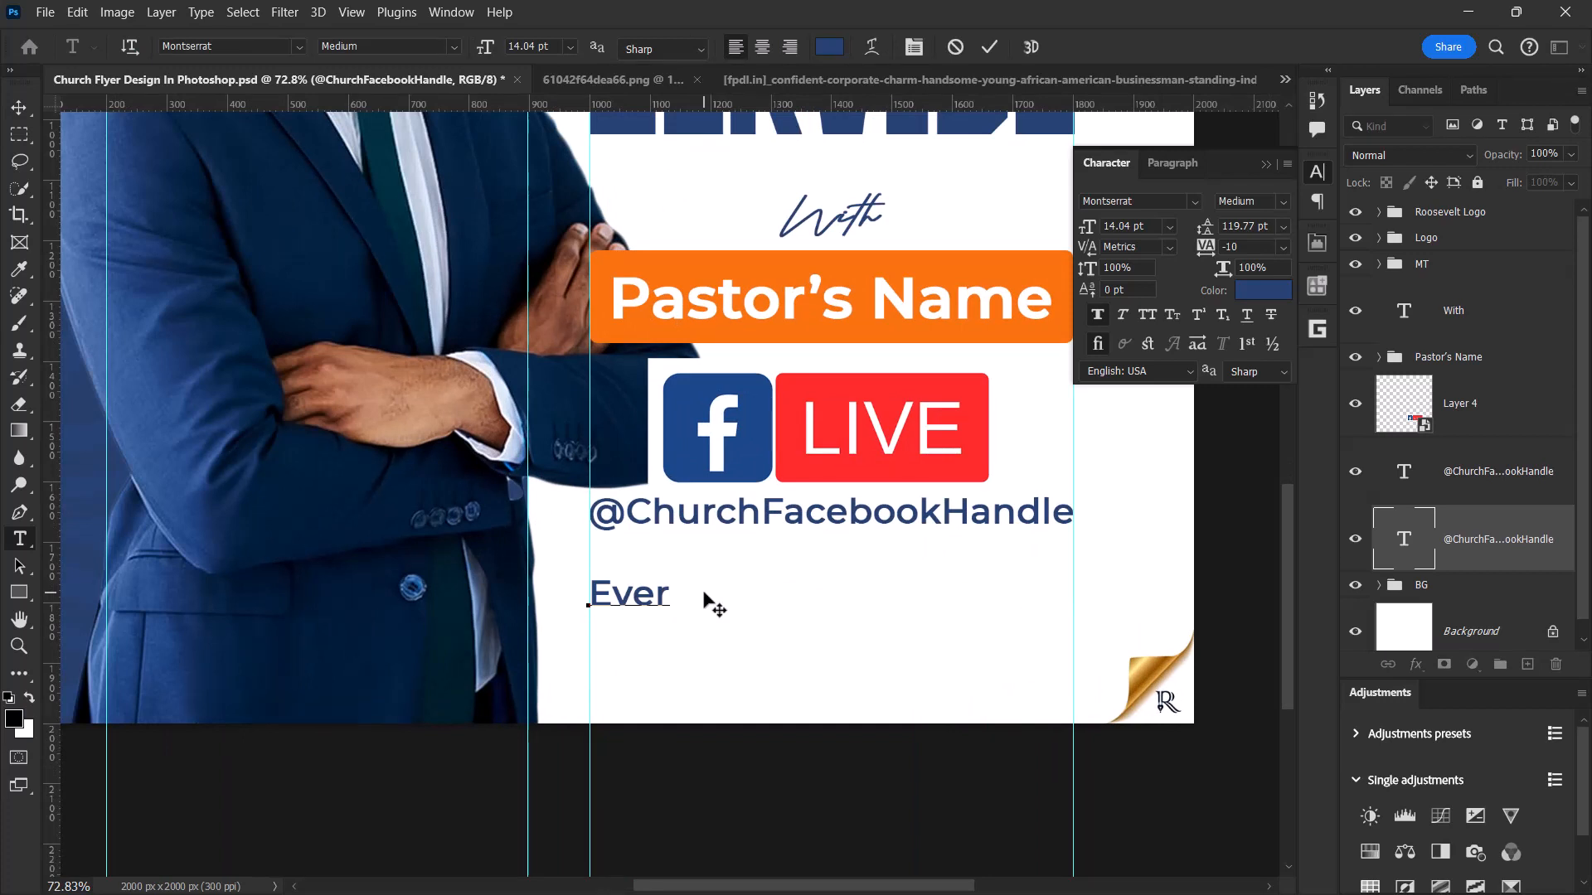
{"action": "type", "text": "y sunday"}
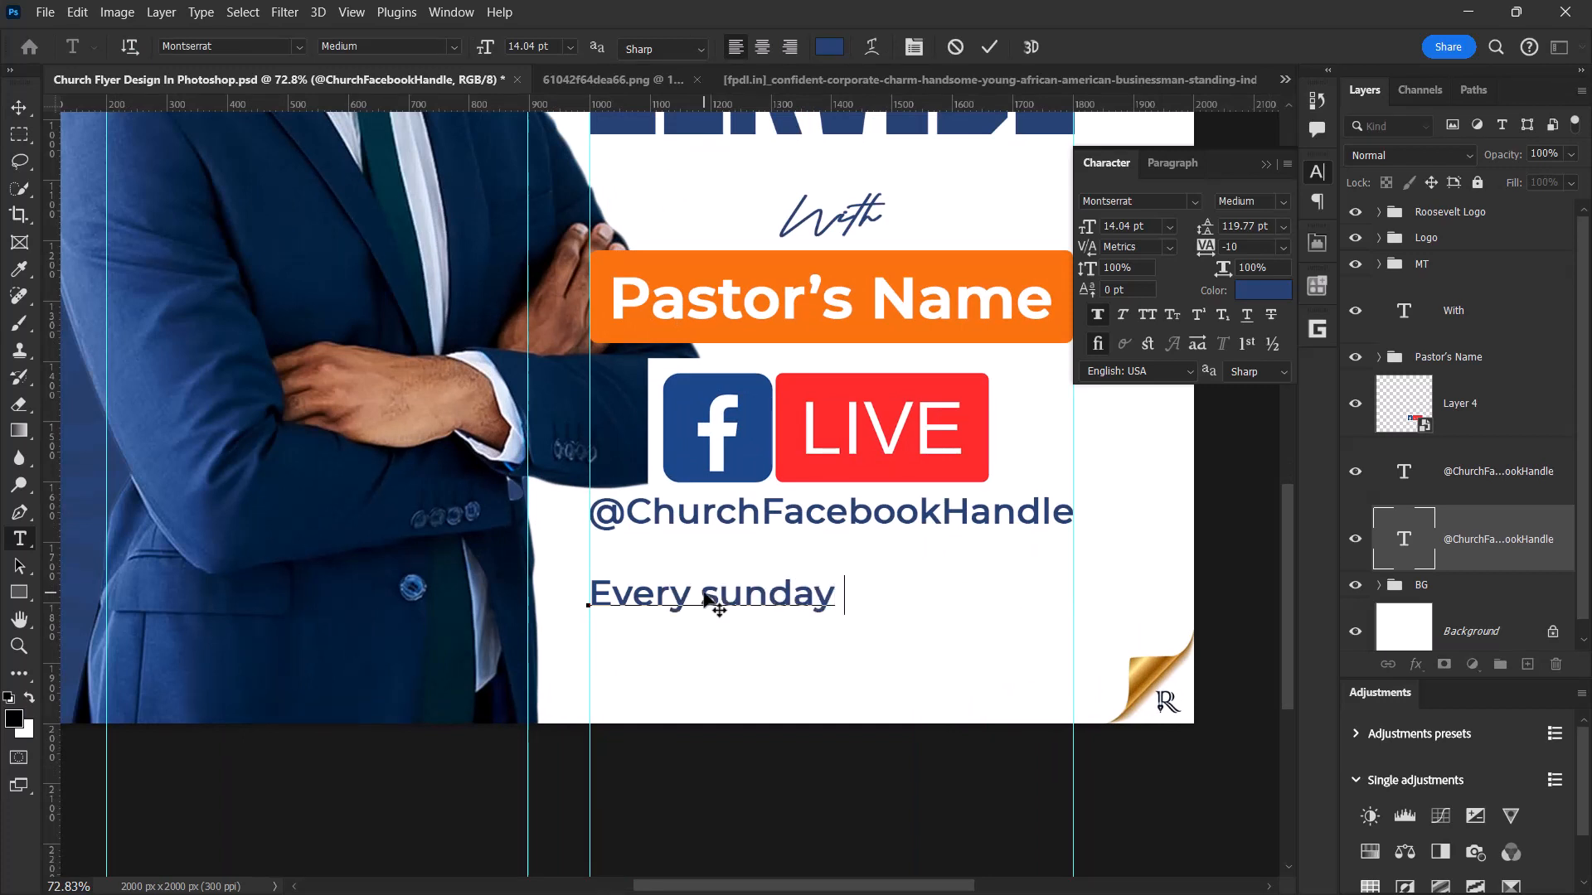
{"action": "type", "text": " from"}
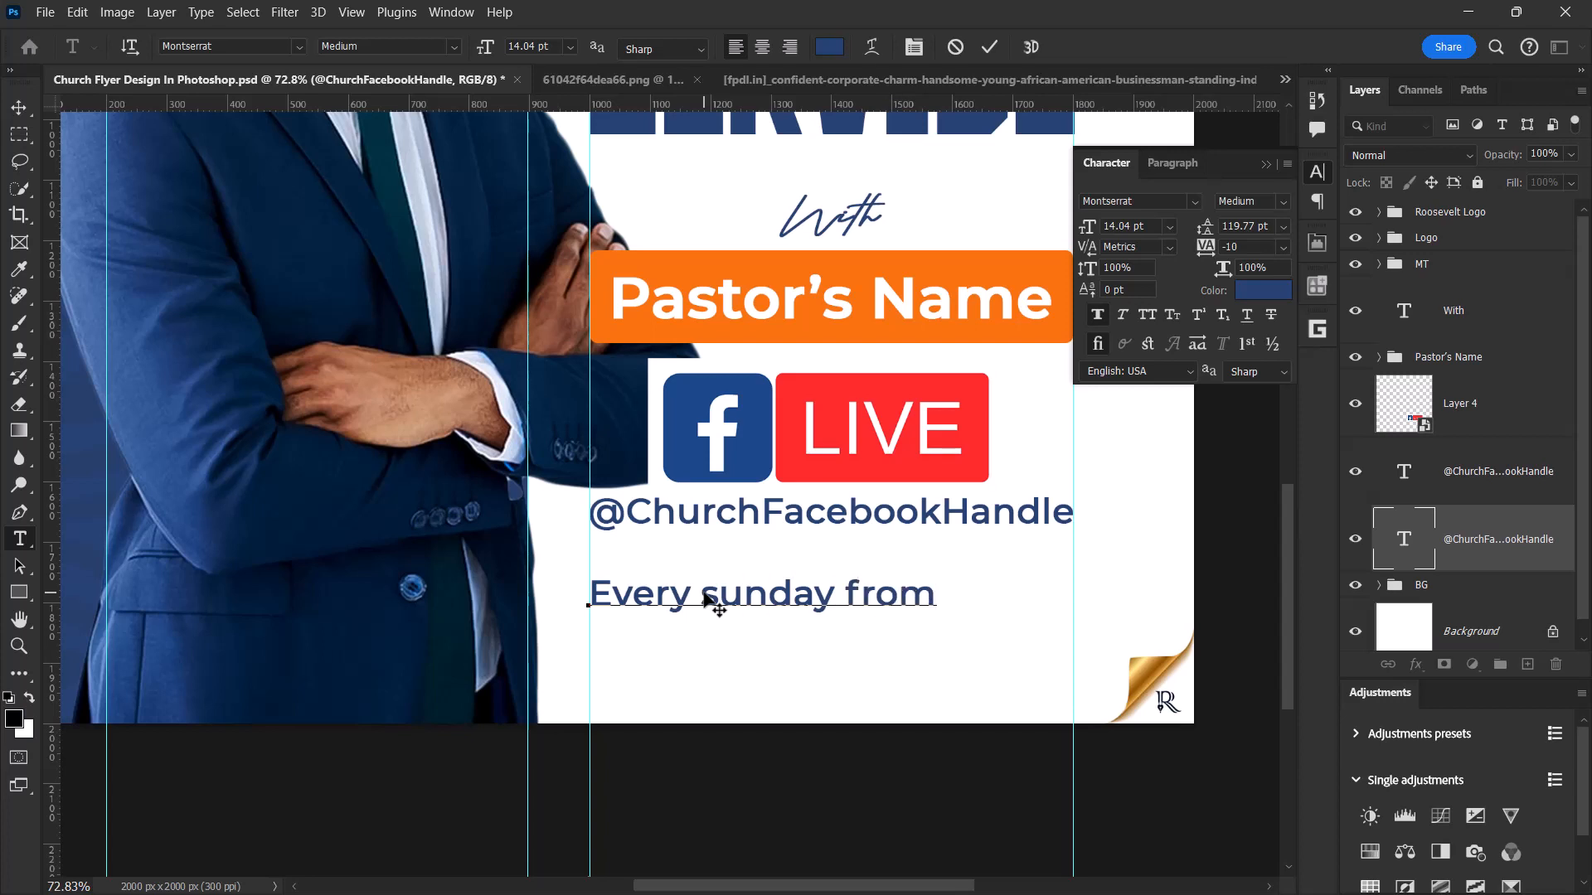